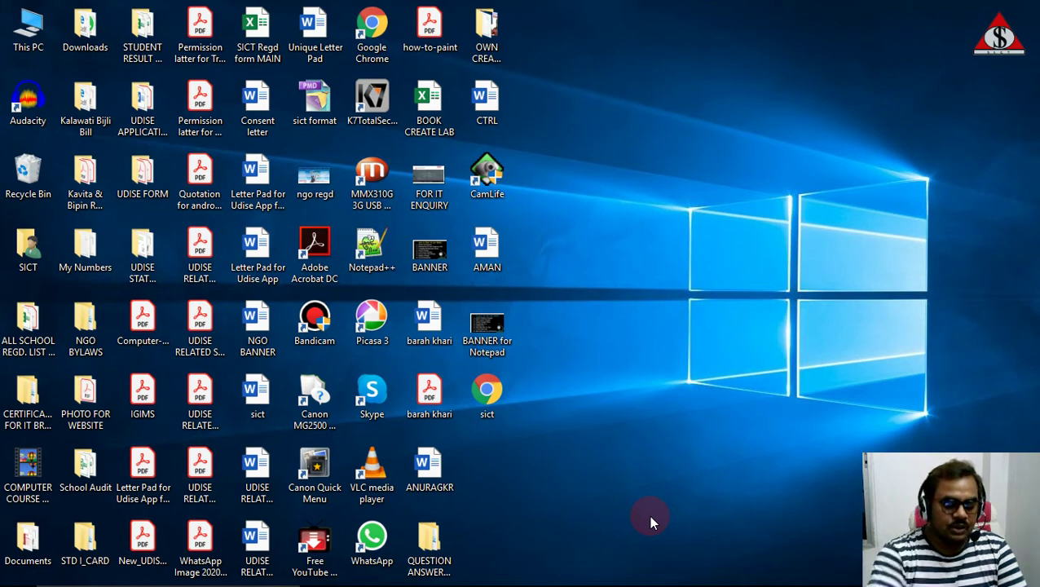
Launch Notepad by running the command "notepad" and close its empty window
{"action": "key", "text": "super+r"}
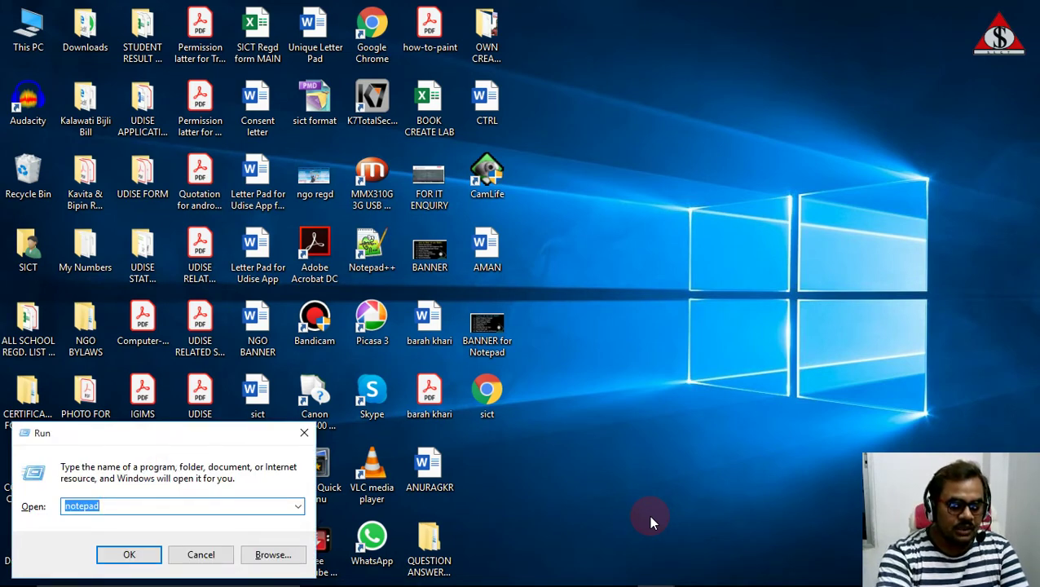
{"action": "type", "text": "notepad"}
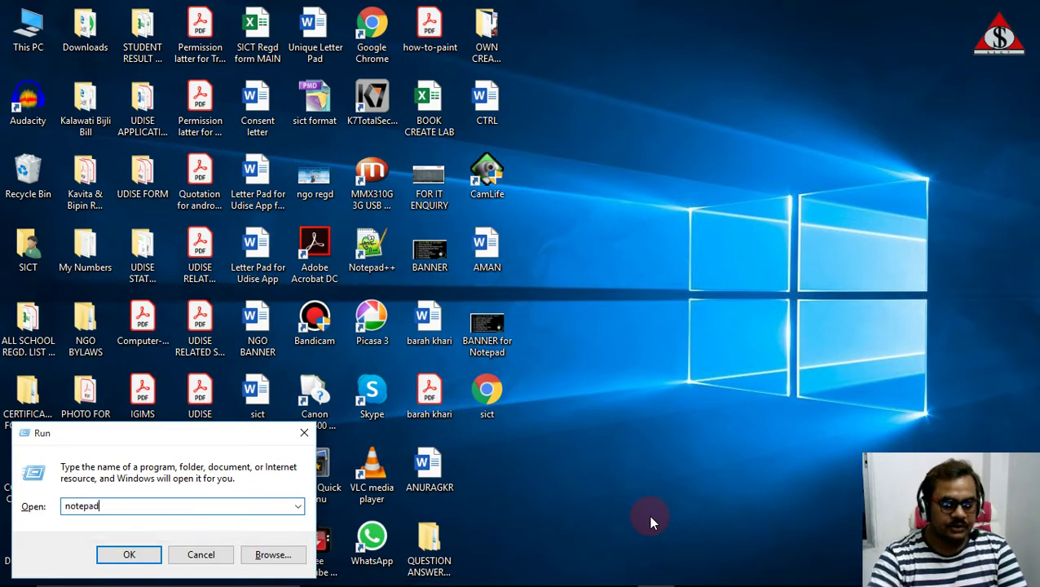
{"action": "key", "text": "Return"}
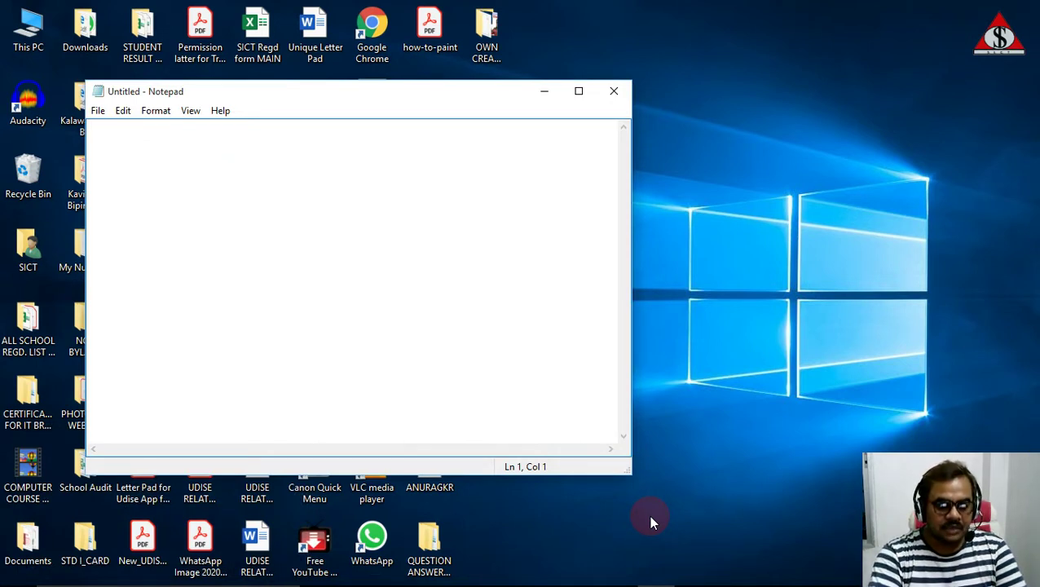
{"action": "left_click", "coordinate": [619, 99]}
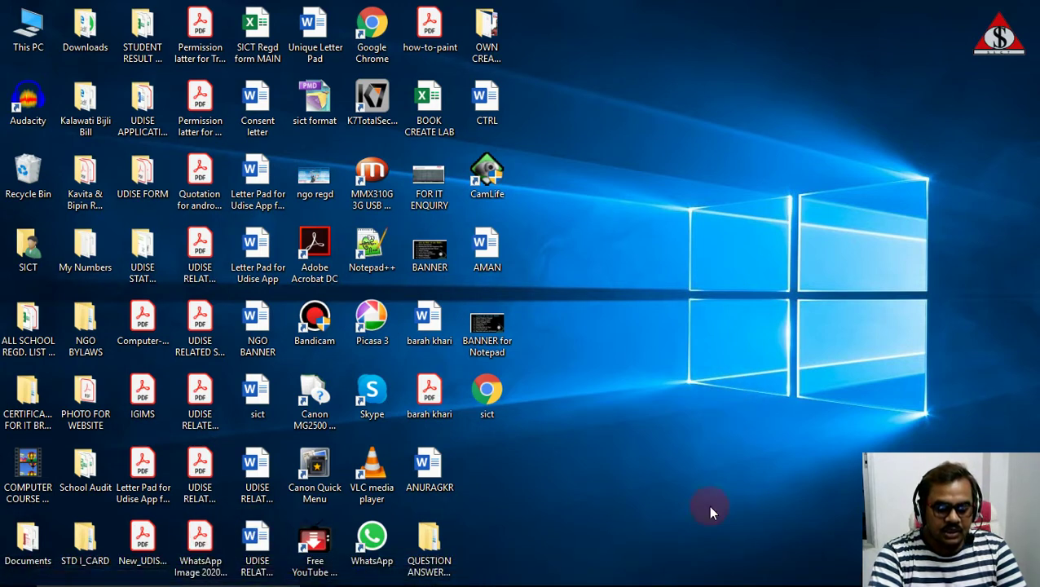
Turn off auto-hide for the taskbar and apply the change
{"action": "right_click", "coordinate": [699, 574]}
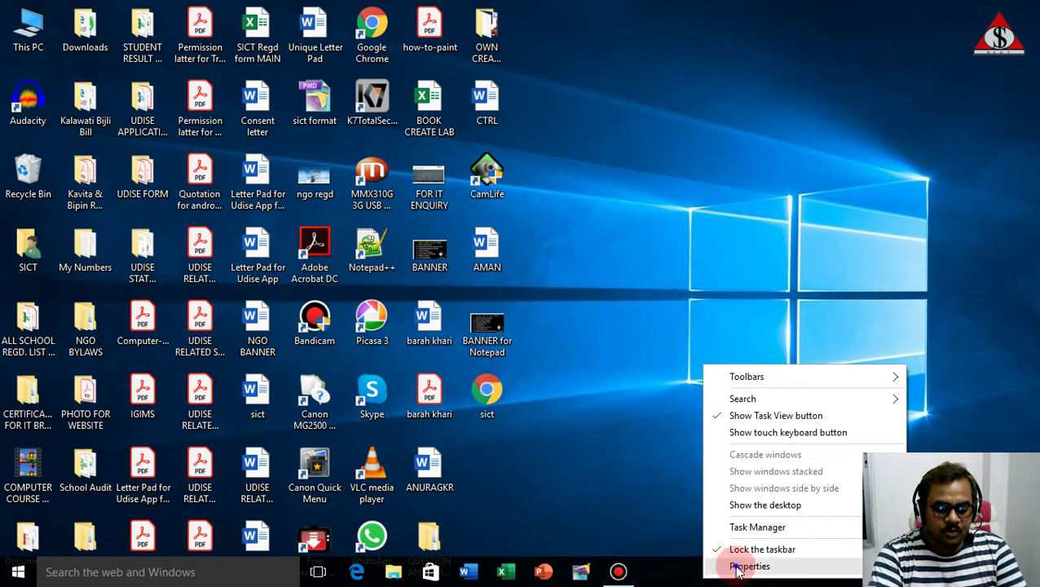
{"action": "left_click", "coordinate": [737, 566]}
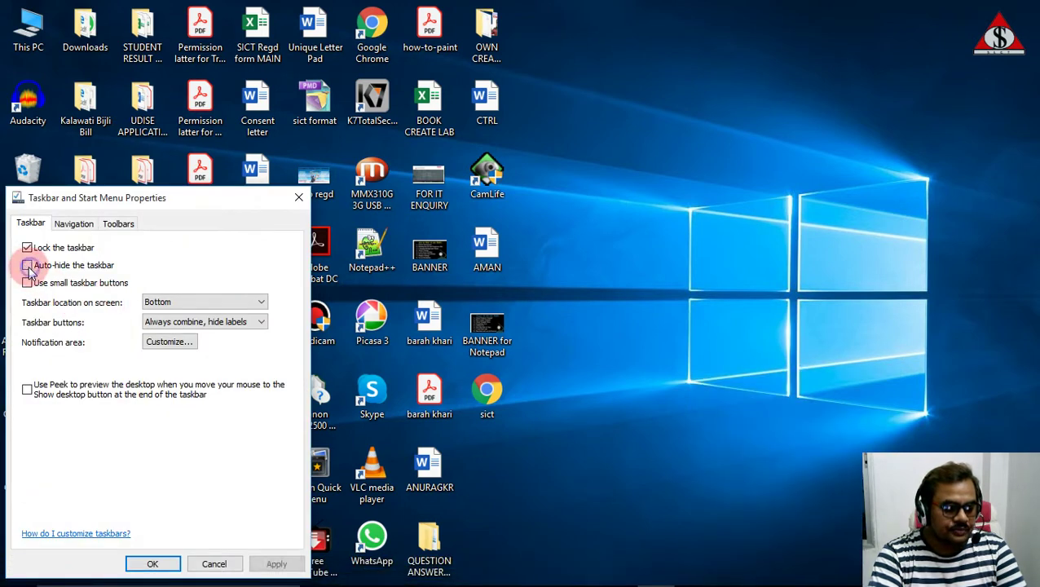
{"action": "left_click", "coordinate": [274, 564]}
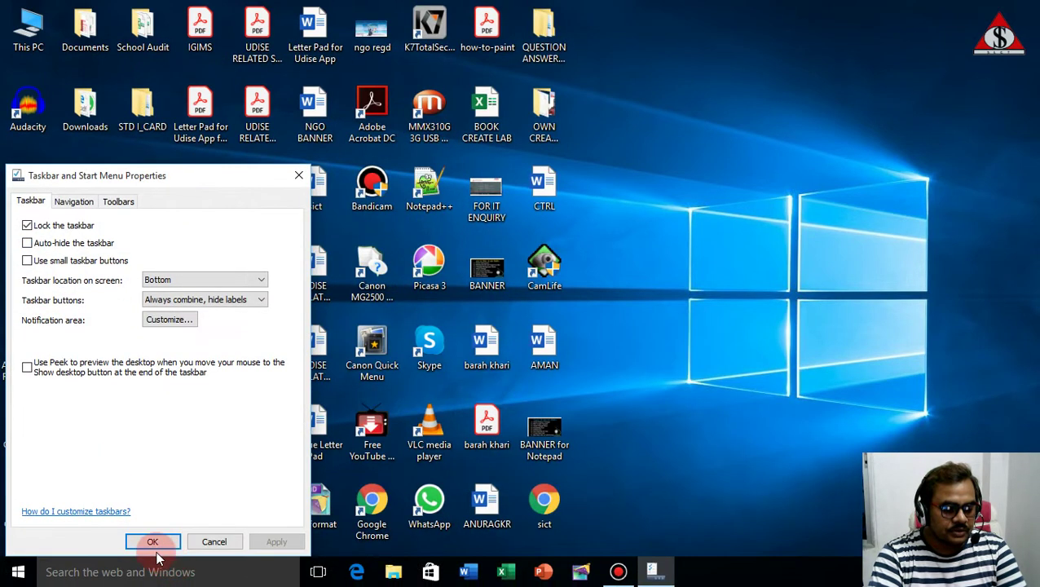
{"action": "left_click", "coordinate": [151, 541]}
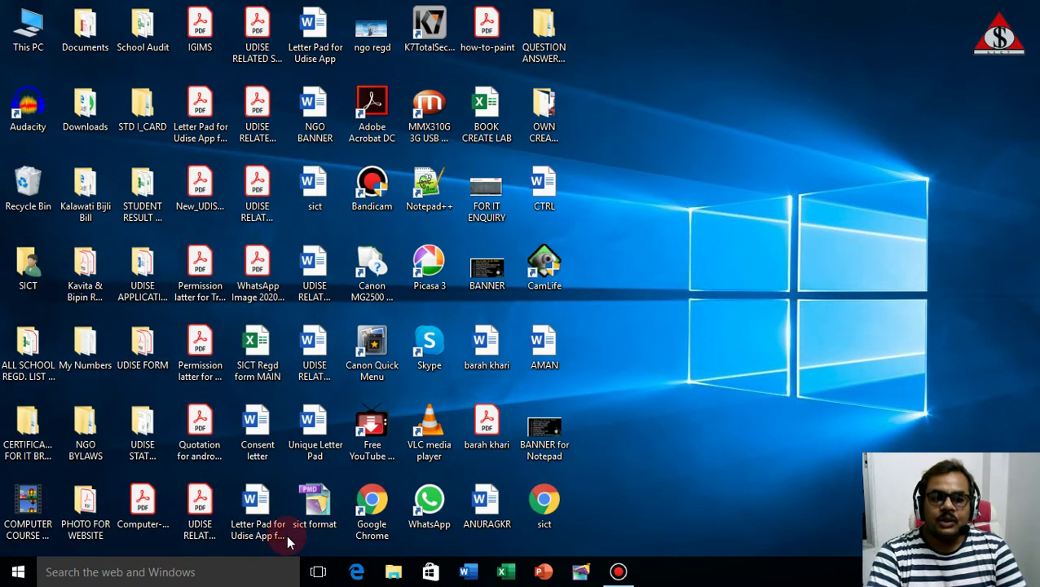
Launch Notepad from the Windows Accessories folder in the list of all installed apps
{"action": "left_click", "coordinate": [18, 575]}
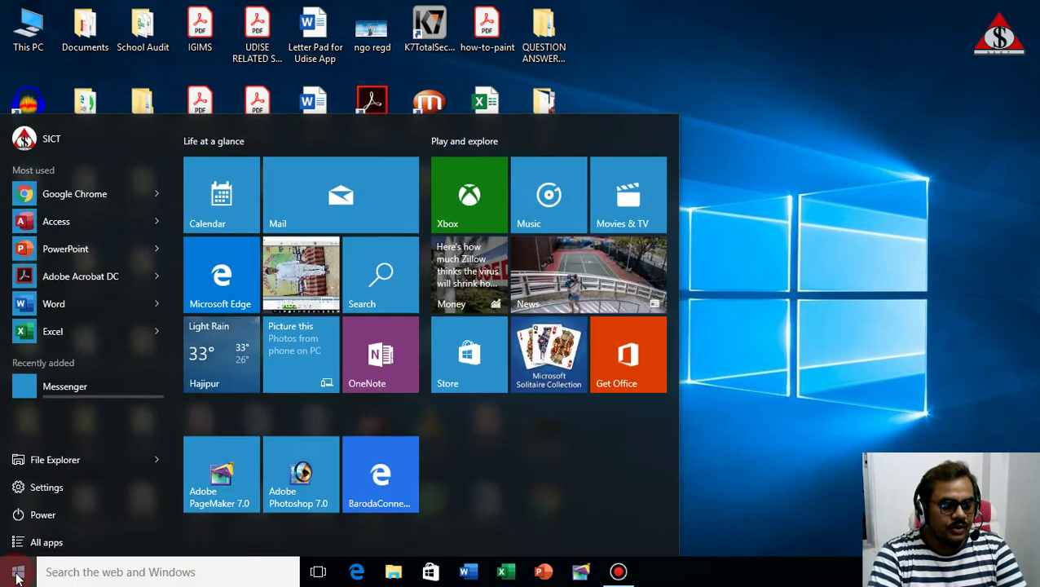
{"action": "left_click", "coordinate": [45, 541]}
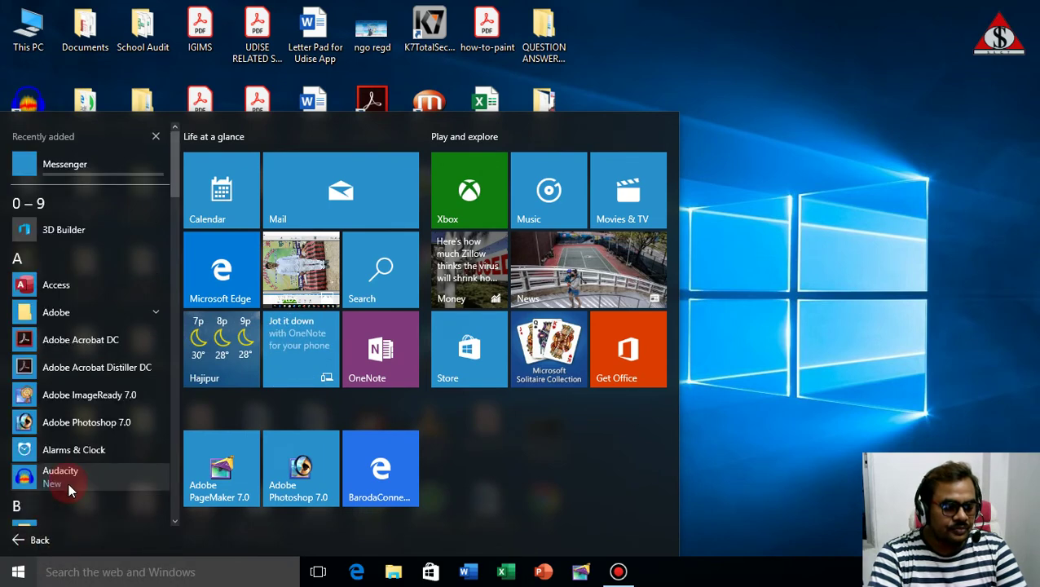
{"action": "scroll", "coordinate": [68, 483], "scroll_direction": "down", "scroll_amount": 10}
{"action": "scroll", "coordinate": [70, 459], "scroll_direction": "down", "scroll_amount": 15}
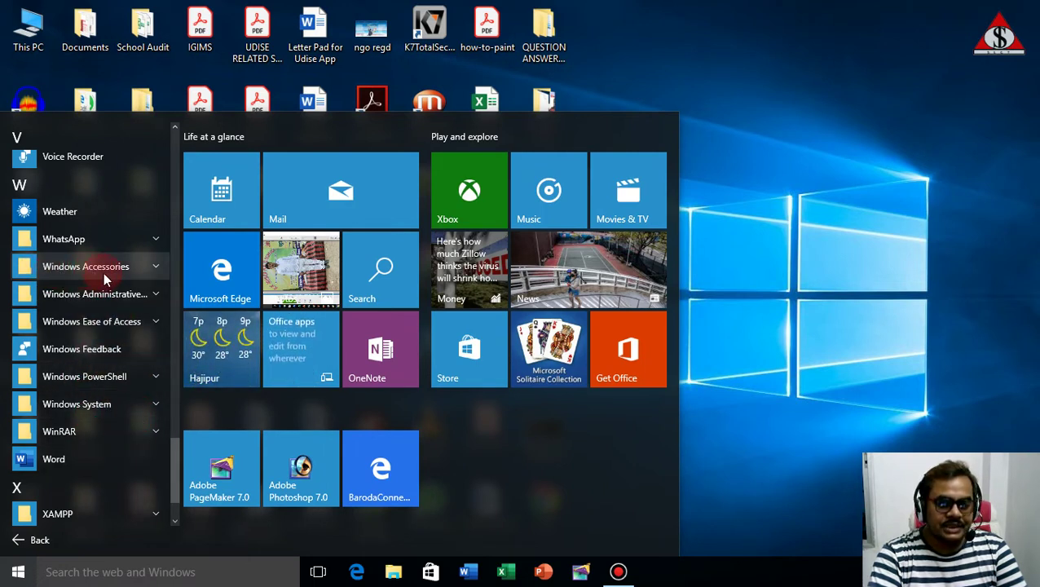
{"action": "left_click", "coordinate": [137, 269]}
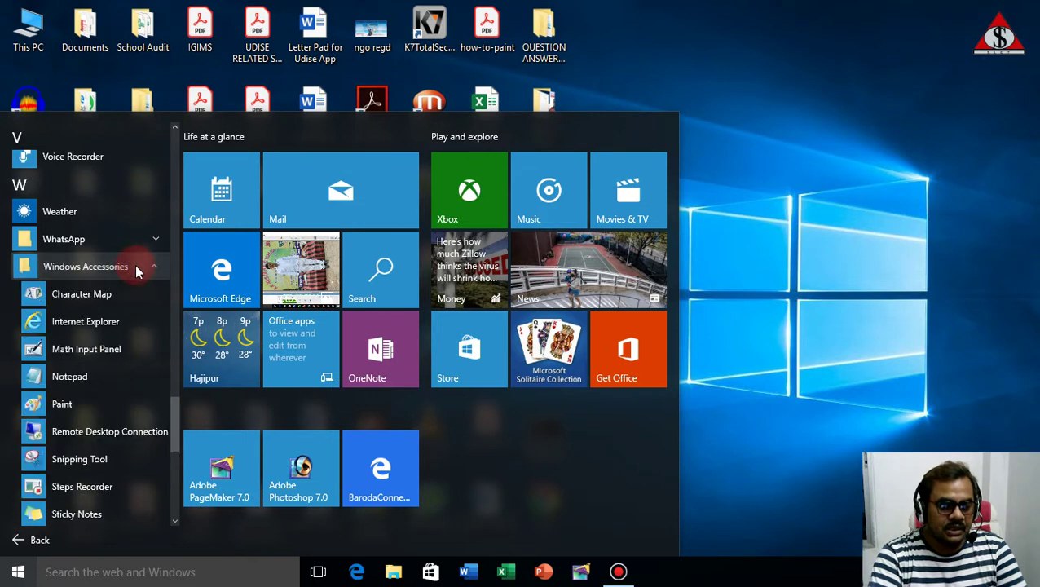
{"action": "left_click", "coordinate": [69, 376]}
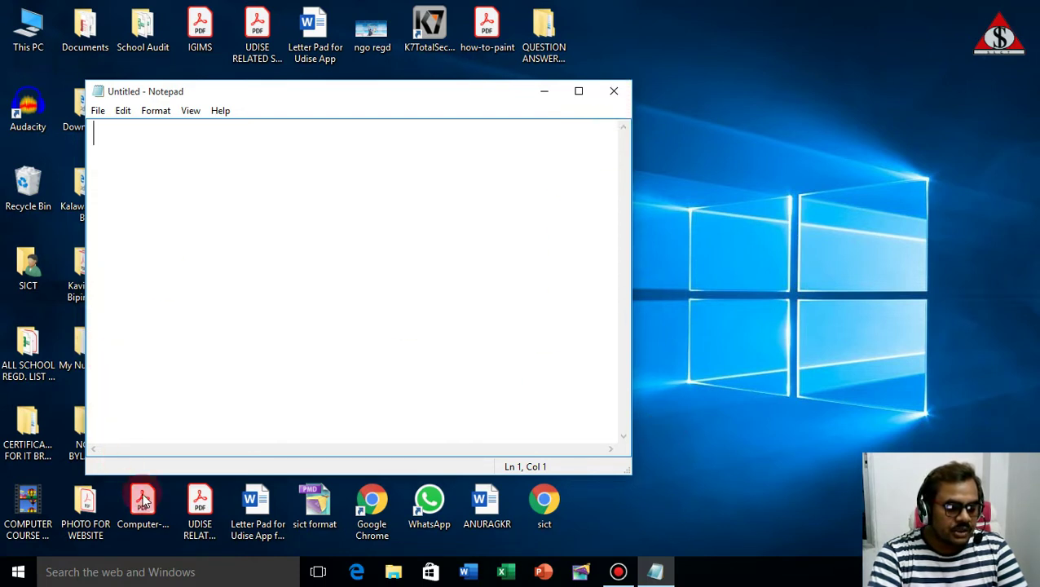
Pin the running Notepad program to the taskbar and close its window
{"action": "left_click", "coordinate": [658, 573]}
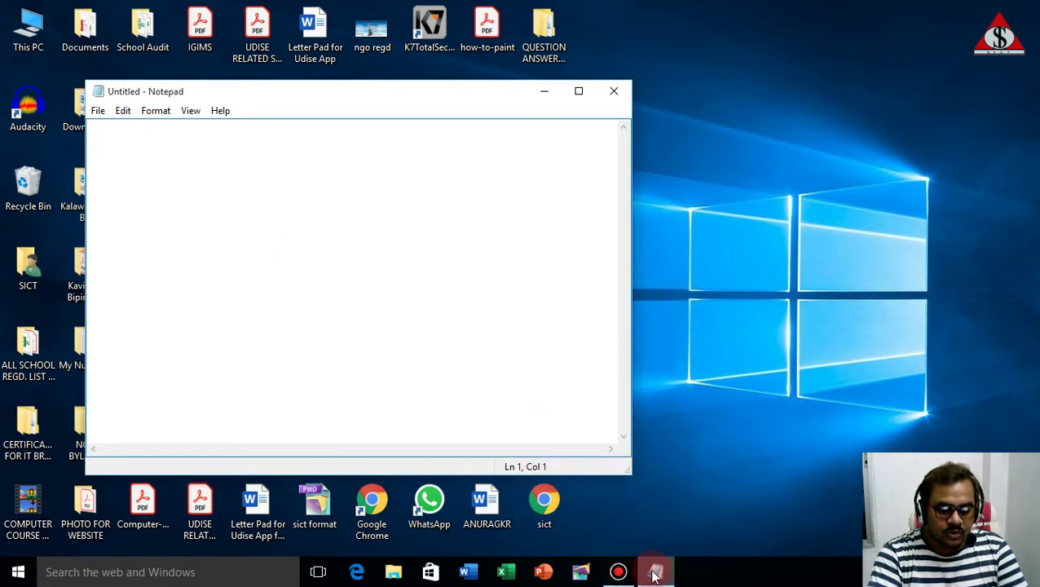
{"action": "mouse_move", "coordinate": [656, 580]}
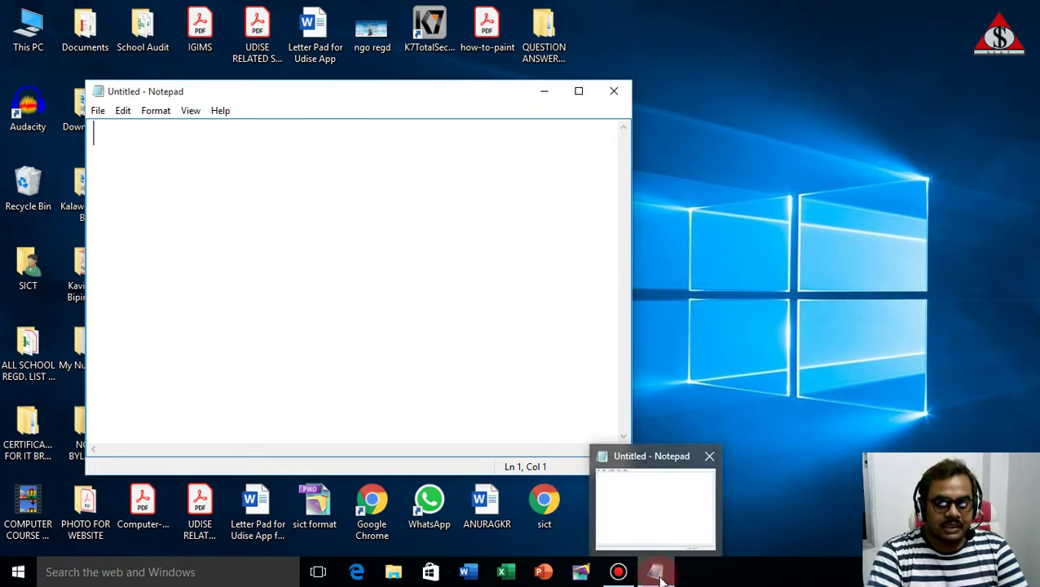
{"action": "left_click", "coordinate": [660, 577]}
{"action": "right_click", "coordinate": [660, 577]}
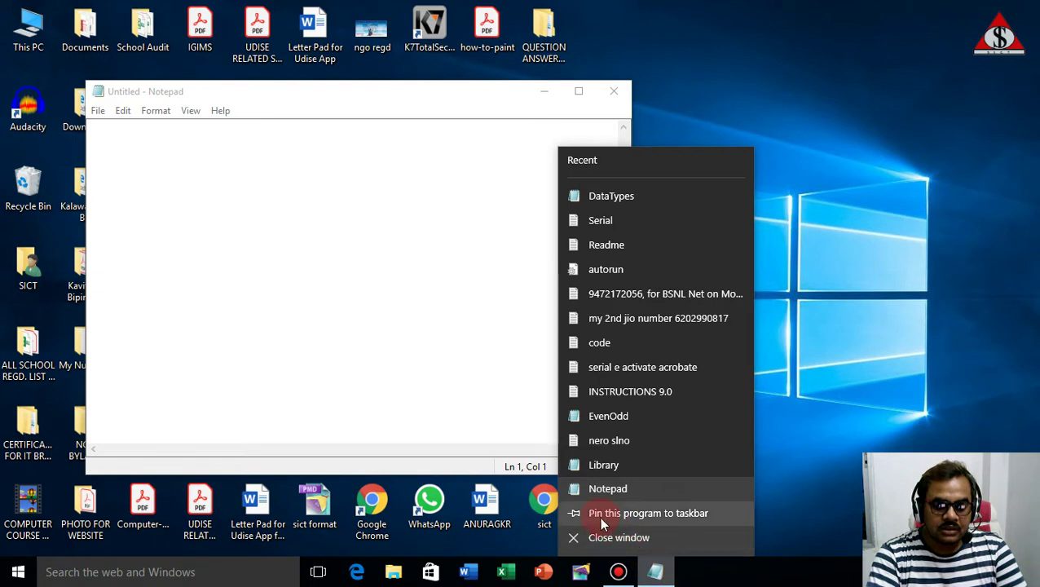
{"action": "left_click", "coordinate": [676, 515]}
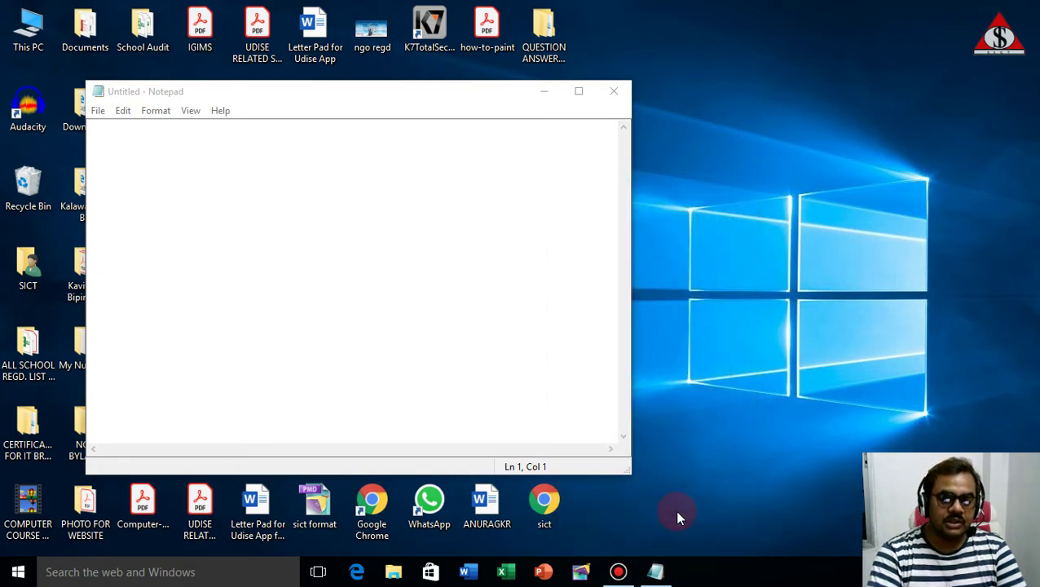
{"action": "left_click", "coordinate": [613, 93]}
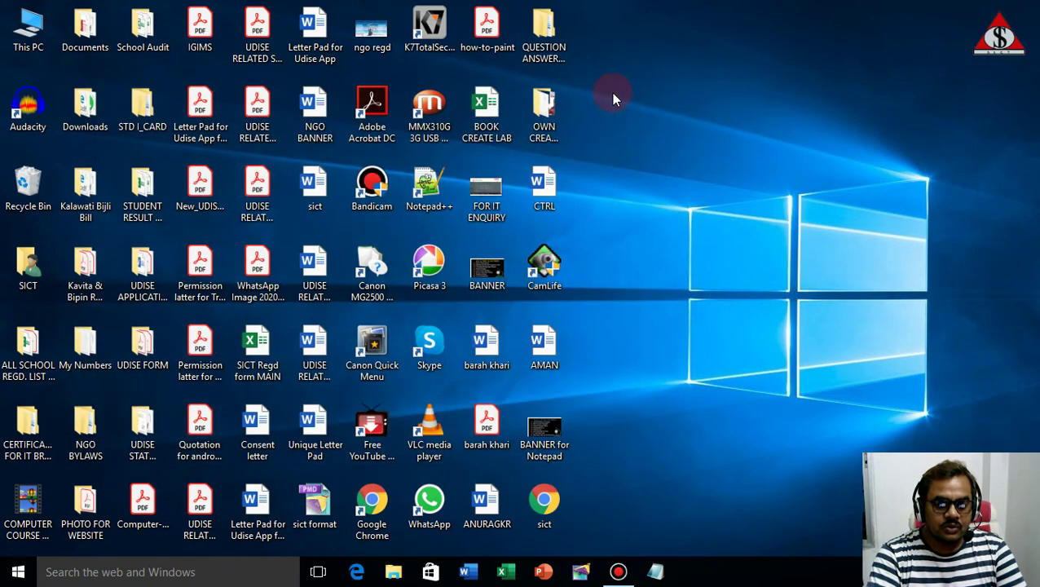
Launch Notepad from its pinned taskbar shortcut and close the empty window
{"action": "left_click", "coordinate": [657, 573]}
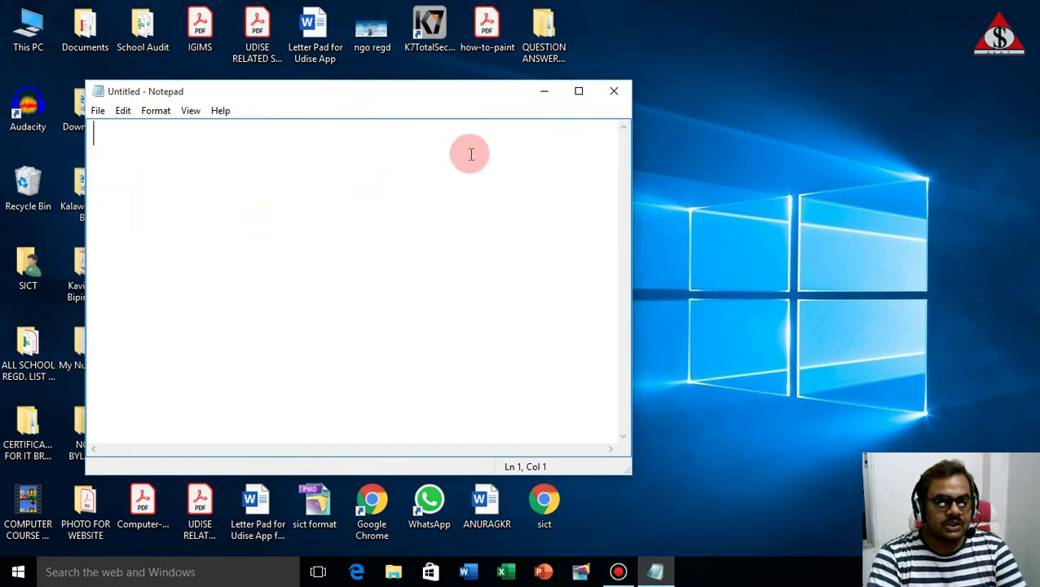
{"action": "left_click", "coordinate": [615, 100]}
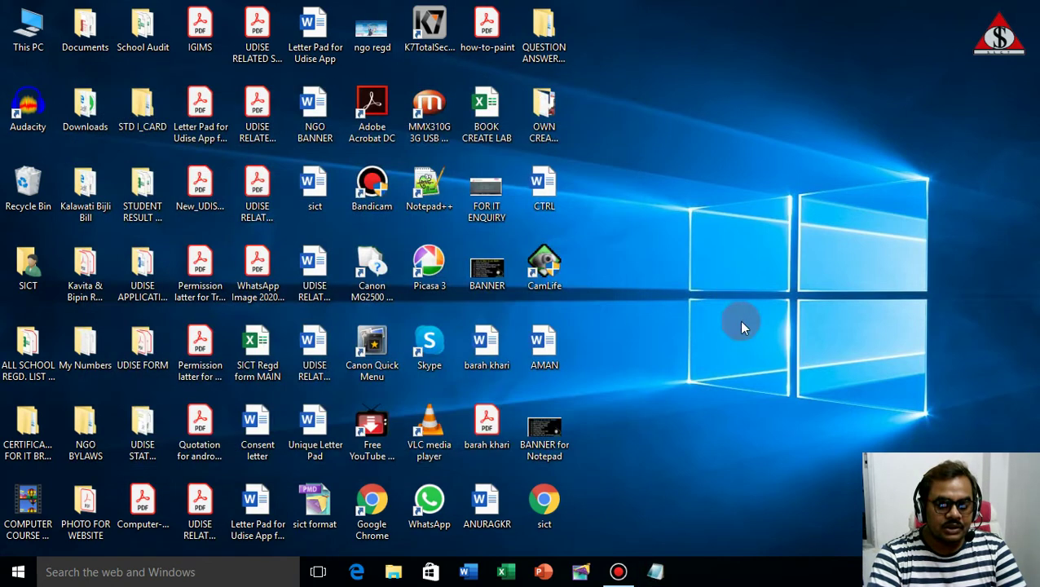
{"action": "right_click", "coordinate": [657, 574]}
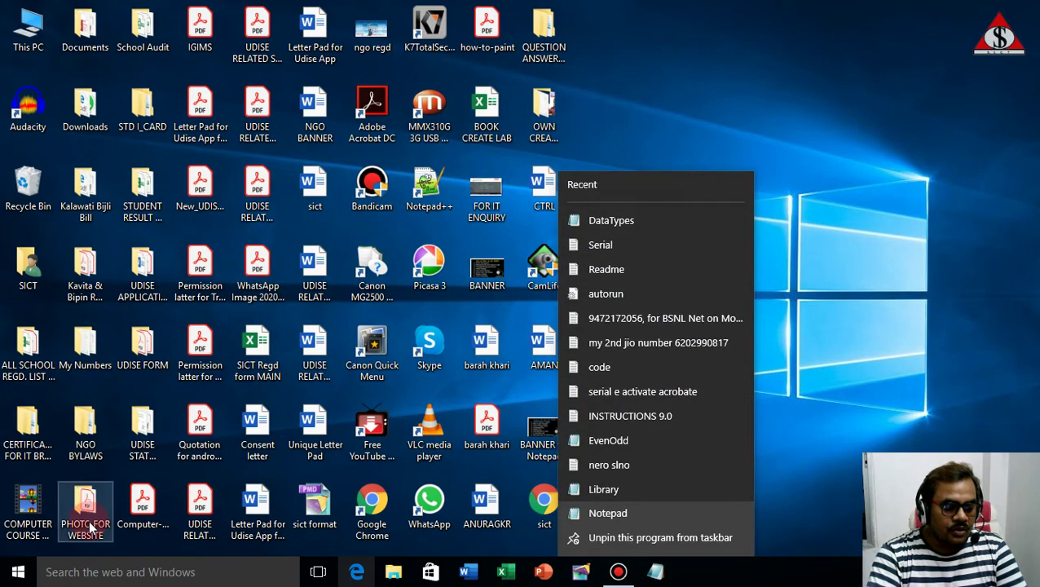
{"action": "left_click", "coordinate": [819, 285]}
Pin Notepad from the Windows Accessories folder to Start as a tile
{"action": "left_click", "coordinate": [15, 572]}
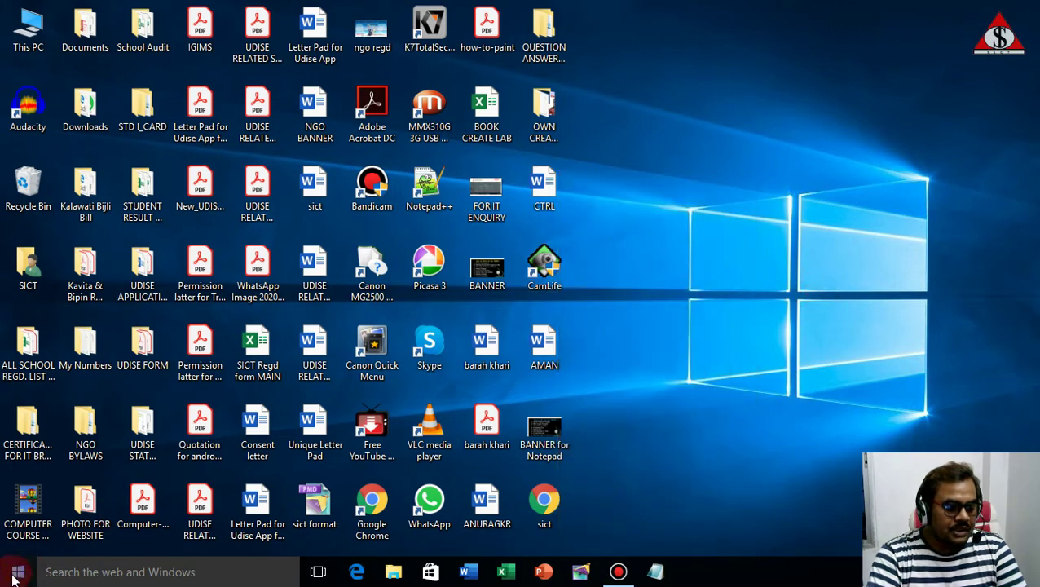
{"action": "left_click", "coordinate": [40, 542]}
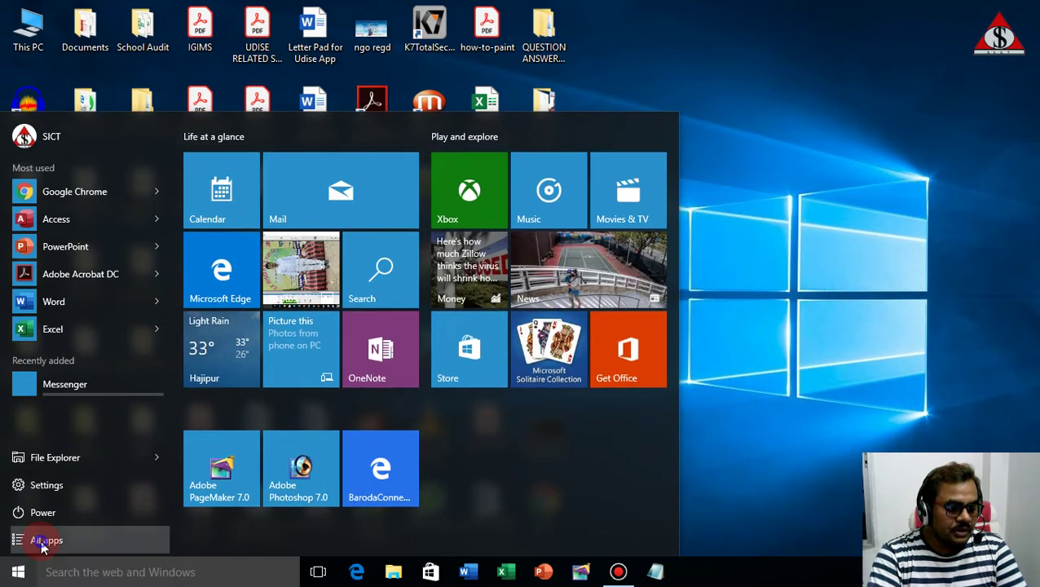
{"action": "scroll", "coordinate": [78, 424], "scroll_direction": "down", "scroll_amount": 15}
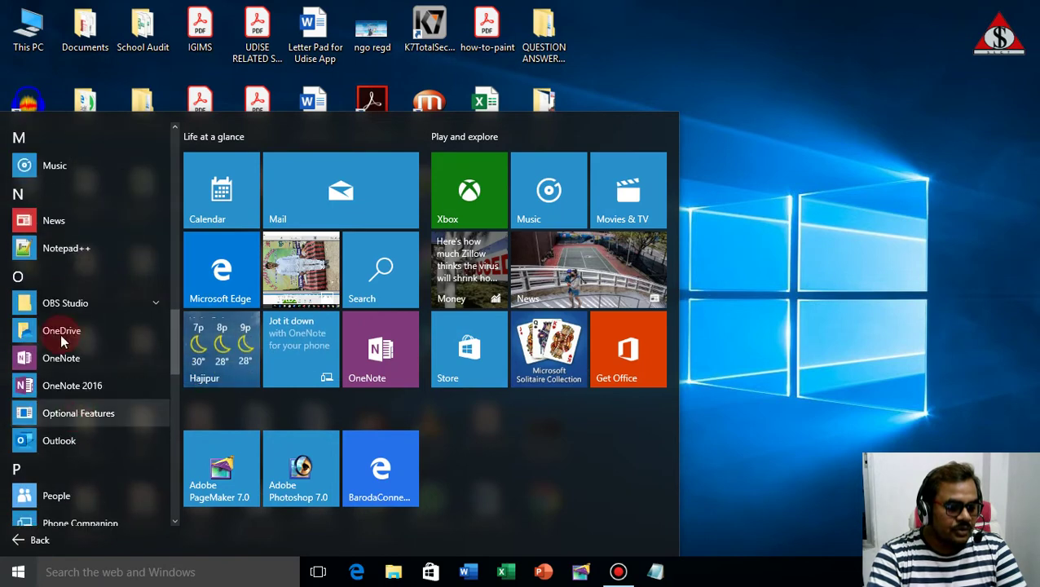
{"action": "scroll", "coordinate": [106, 382], "scroll_direction": "down", "scroll_amount": 3}
{"action": "left_click", "coordinate": [114, 372]}
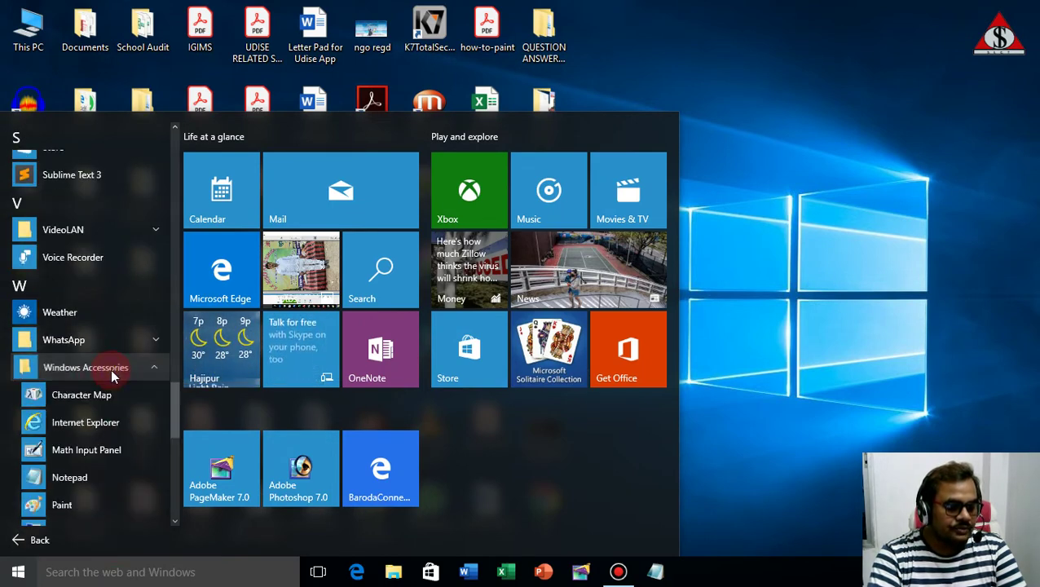
{"action": "scroll", "coordinate": [112, 373], "scroll_direction": "down", "scroll_amount": 5}
{"action": "scroll", "coordinate": [95, 298], "scroll_direction": "up", "scroll_amount": 5}
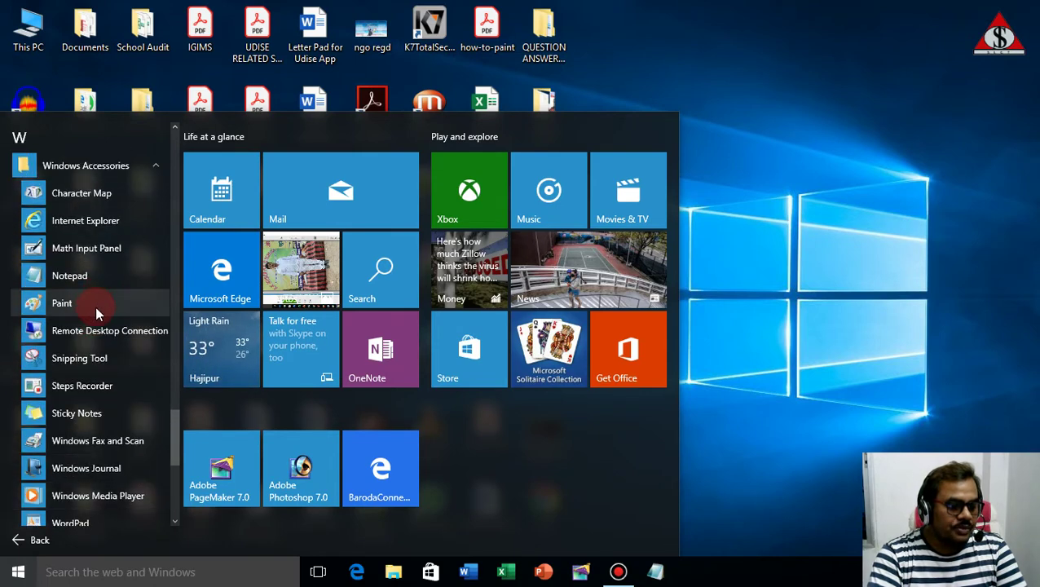
{"action": "right_click", "coordinate": [58, 280]}
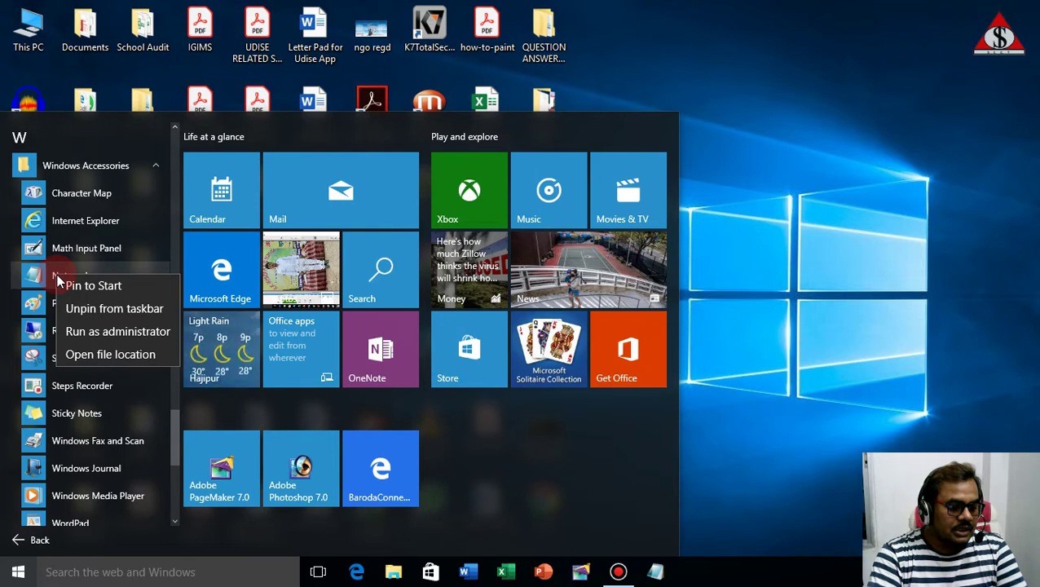
{"action": "left_click", "coordinate": [110, 285]}
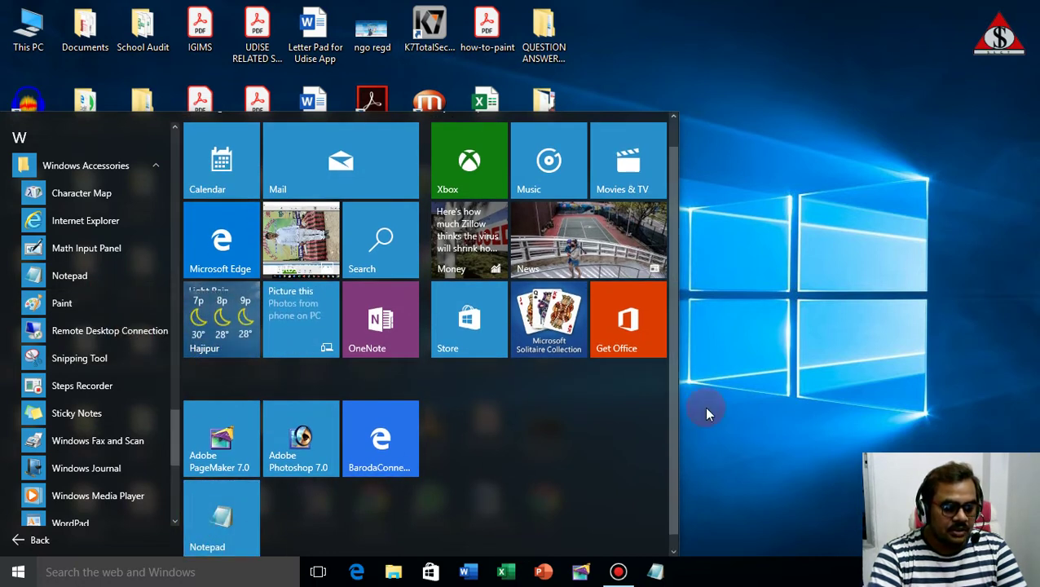
{"action": "left_click", "coordinate": [699, 383]}
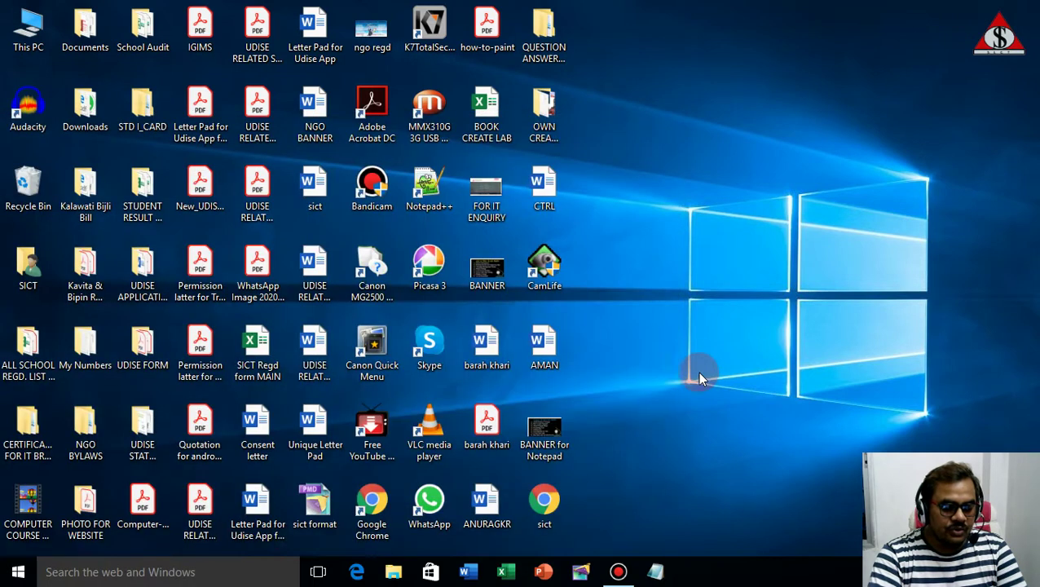
Launch Notepad from its Start tile and close the empty window
{"action": "left_click", "coordinate": [18, 571]}
{"action": "scroll", "coordinate": [279, 489], "scroll_direction": "down", "scroll_amount": 1}
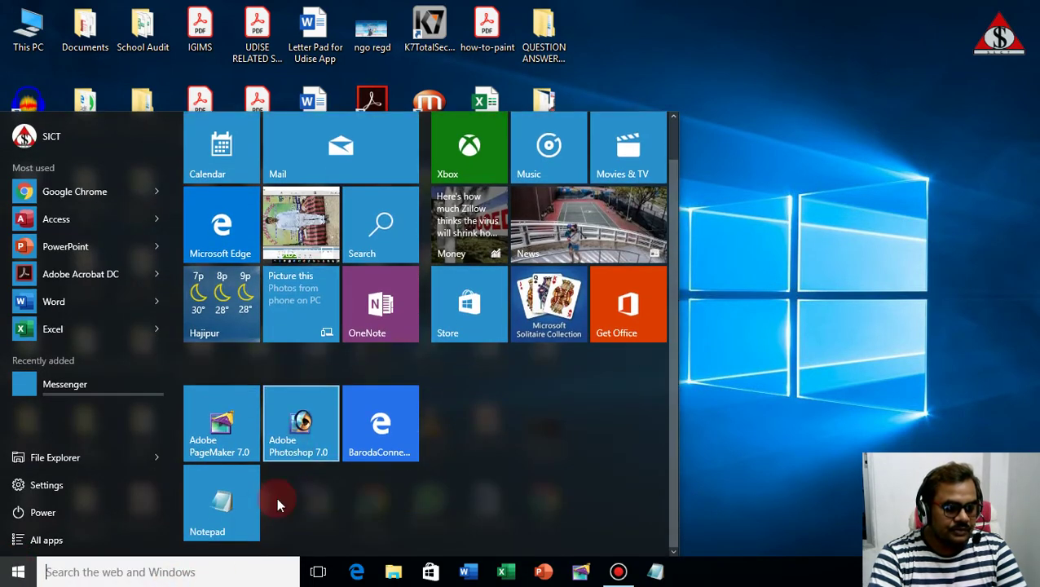
{"action": "left_click", "coordinate": [220, 504]}
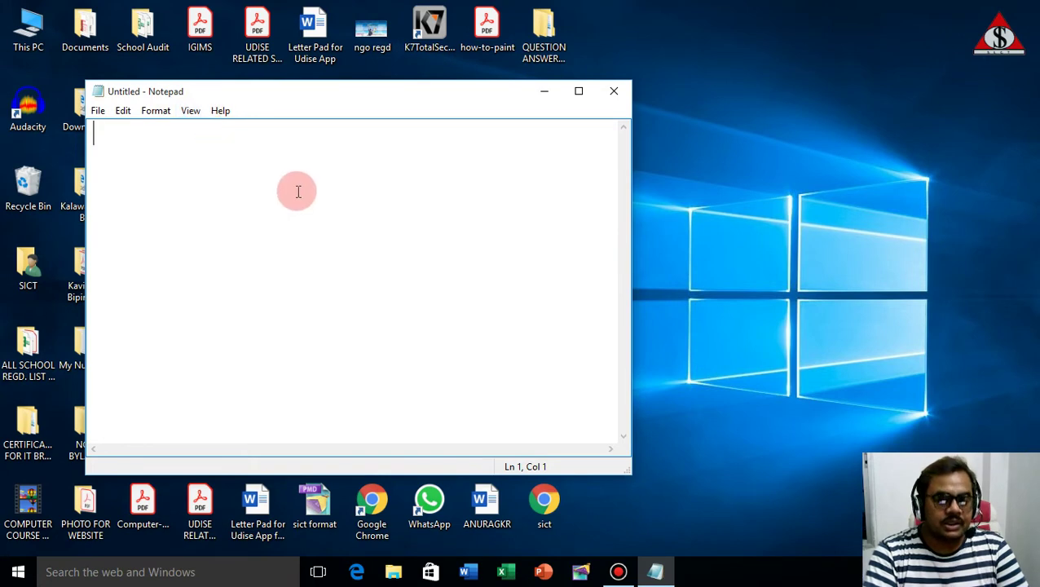
{"action": "left_click", "coordinate": [613, 90]}
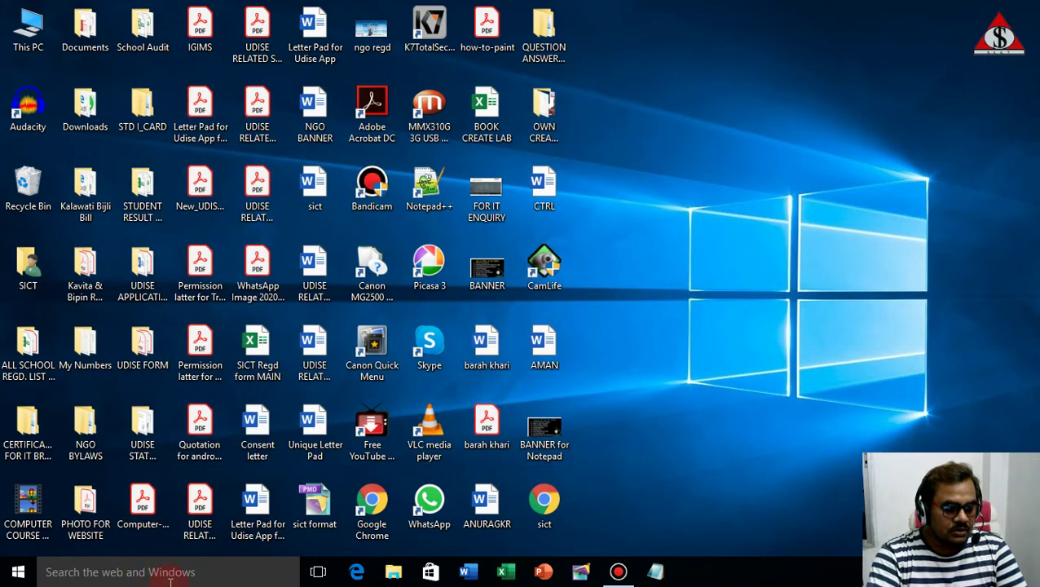
Unpin Notepad from the taskbar
{"action": "right_click", "coordinate": [659, 575]}
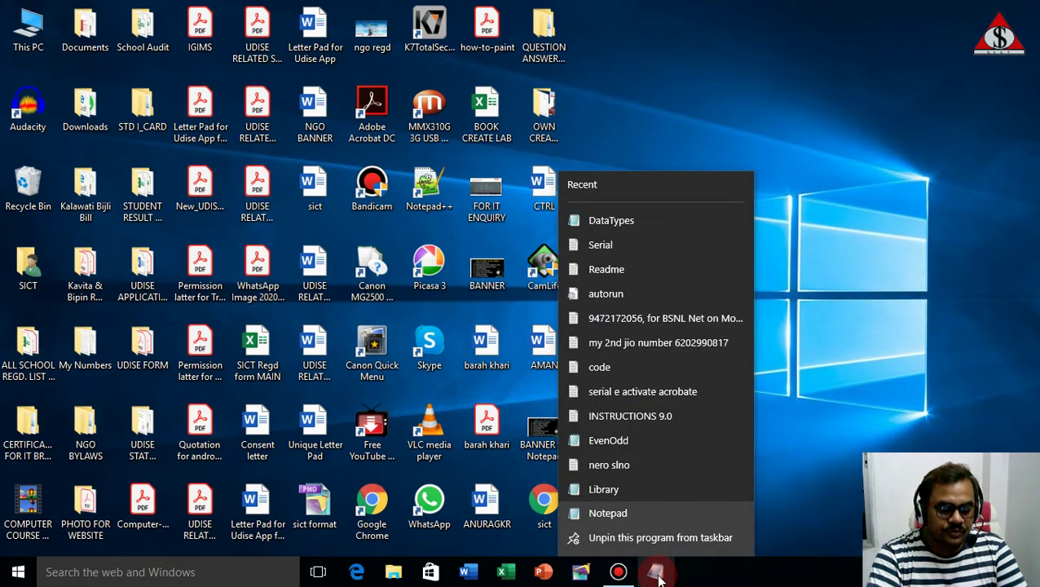
{"action": "left_click", "coordinate": [613, 539]}
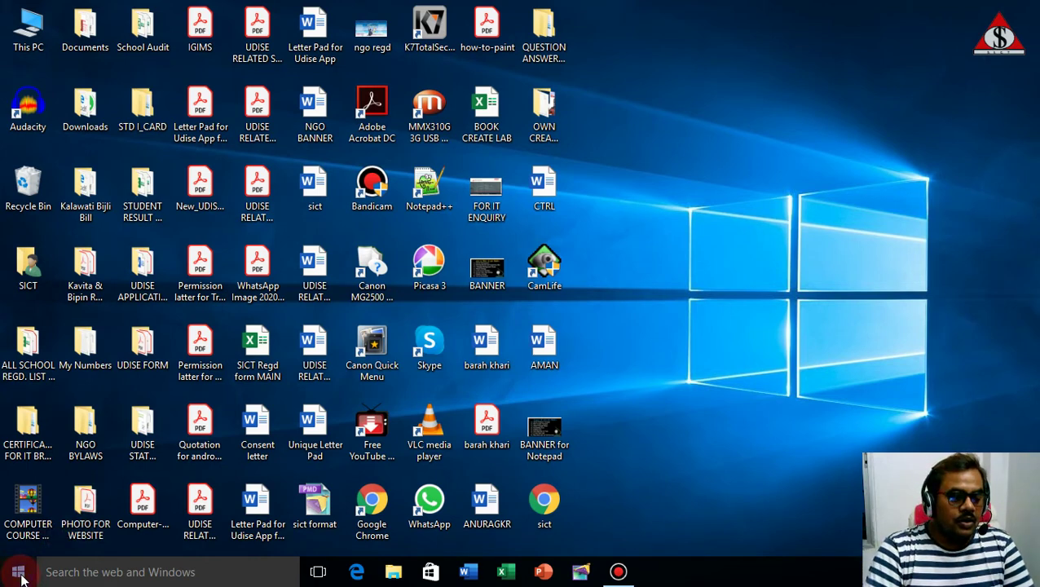
Launch Notepad from the Windows Accessories folder in the apps list and maximize its window
{"action": "left_click", "coordinate": [19, 574]}
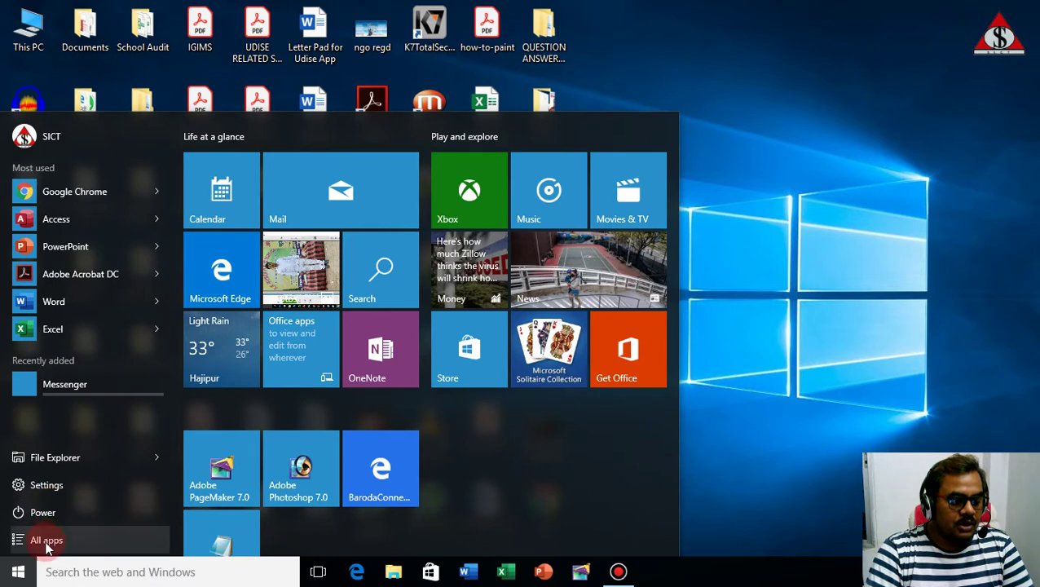
{"action": "left_click", "coordinate": [45, 542]}
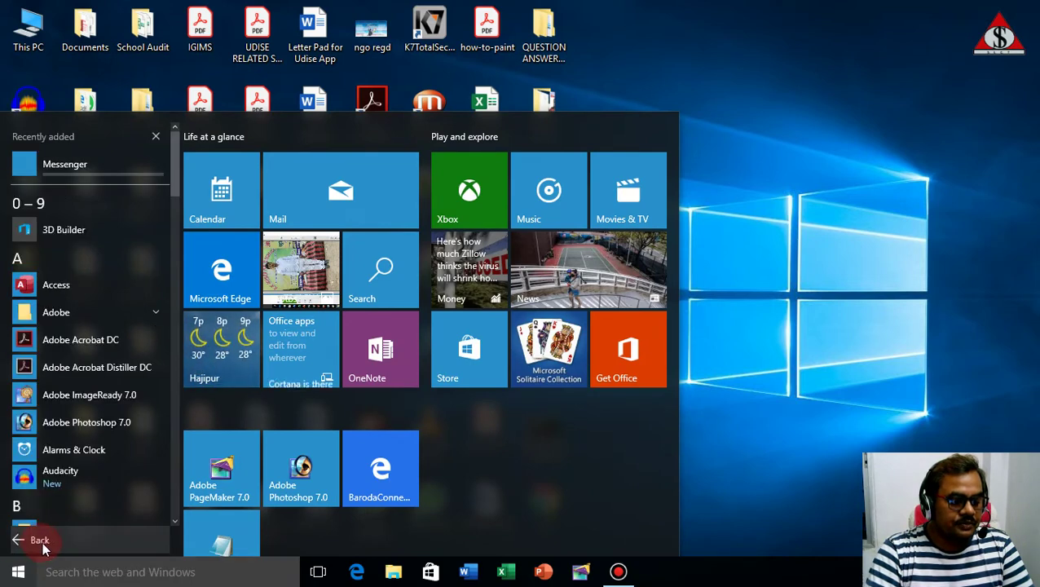
{"action": "scroll", "coordinate": [80, 444], "scroll_direction": "down", "scroll_amount": 6}
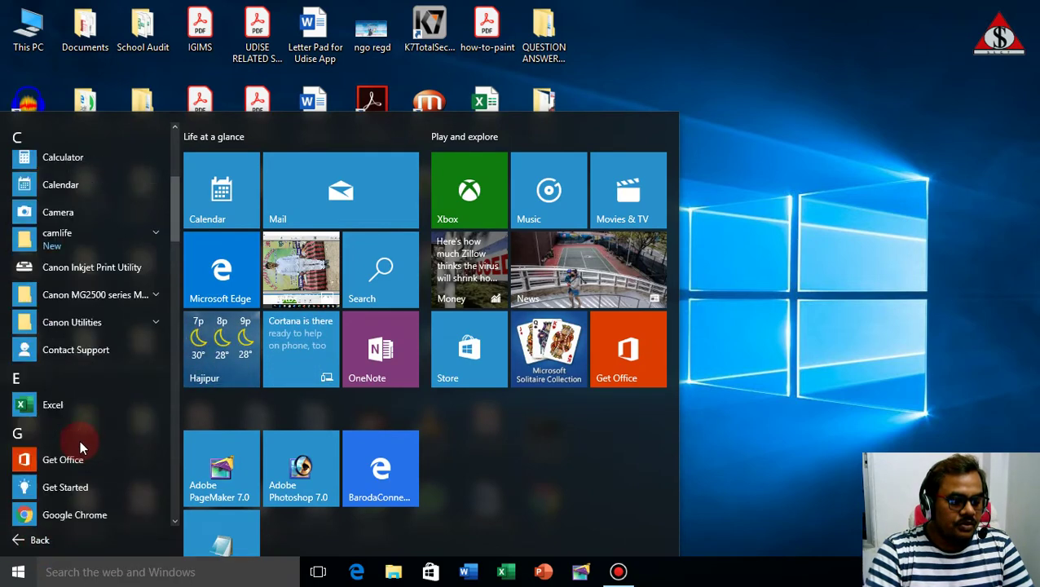
{"action": "scroll", "coordinate": [78, 440], "scroll_direction": "down", "scroll_amount": 6}
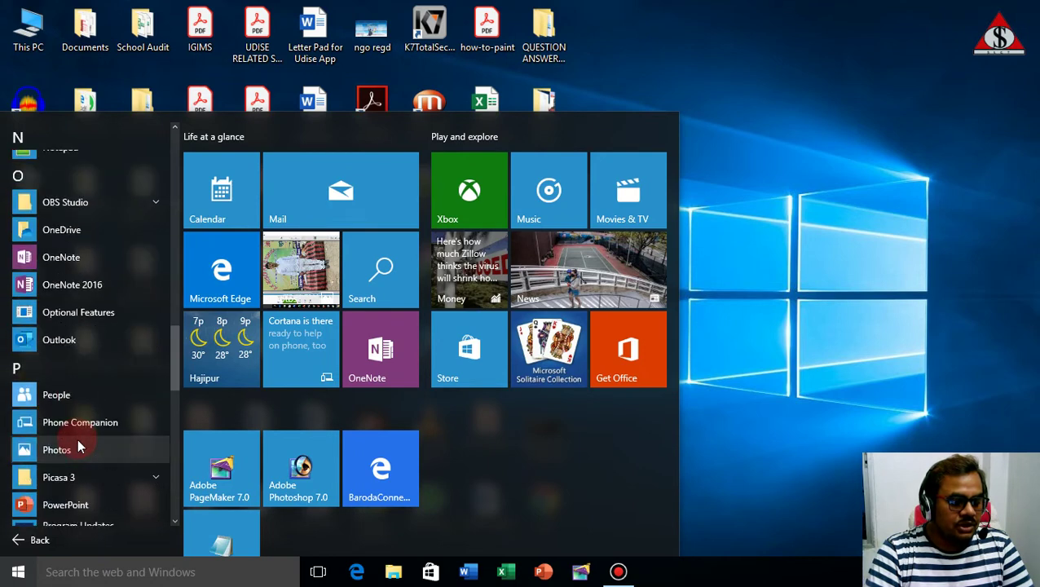
{"action": "scroll", "coordinate": [77, 441], "scroll_direction": "down", "scroll_amount": 2}
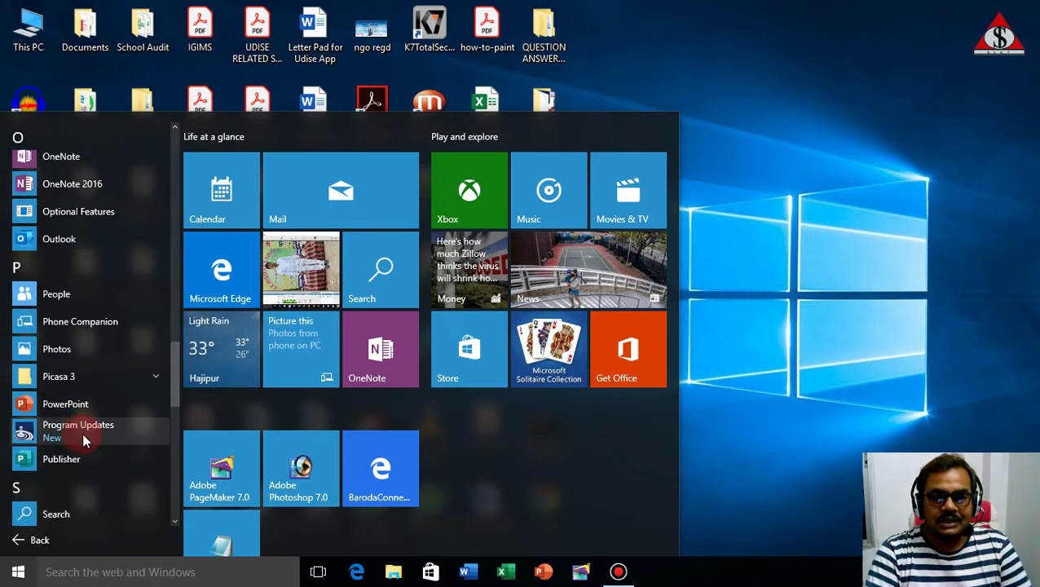
{"action": "scroll", "coordinate": [82, 440], "scroll_direction": "down", "scroll_amount": 4}
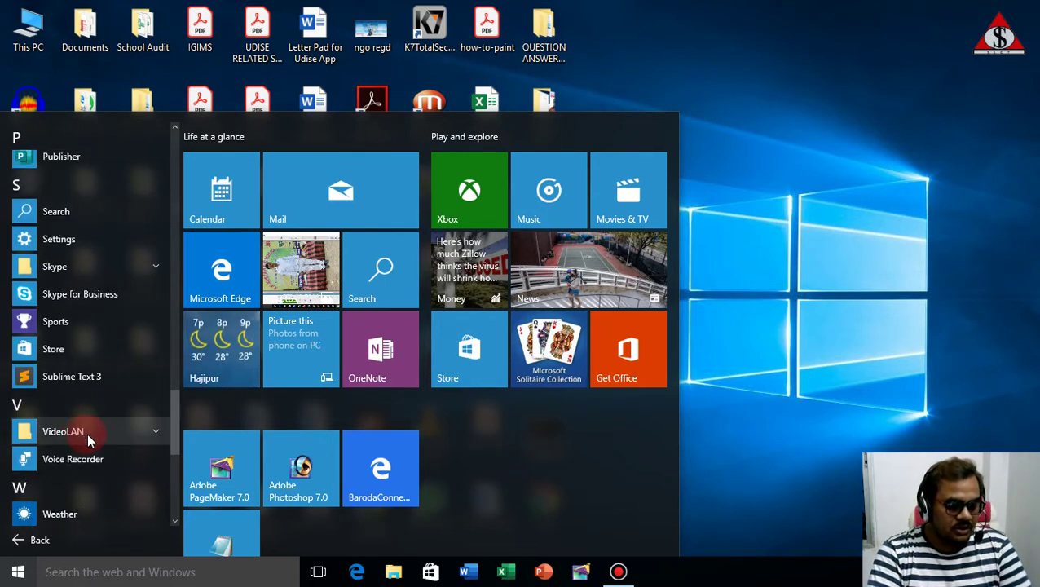
{"action": "scroll", "coordinate": [88, 432], "scroll_direction": "down", "scroll_amount": 4}
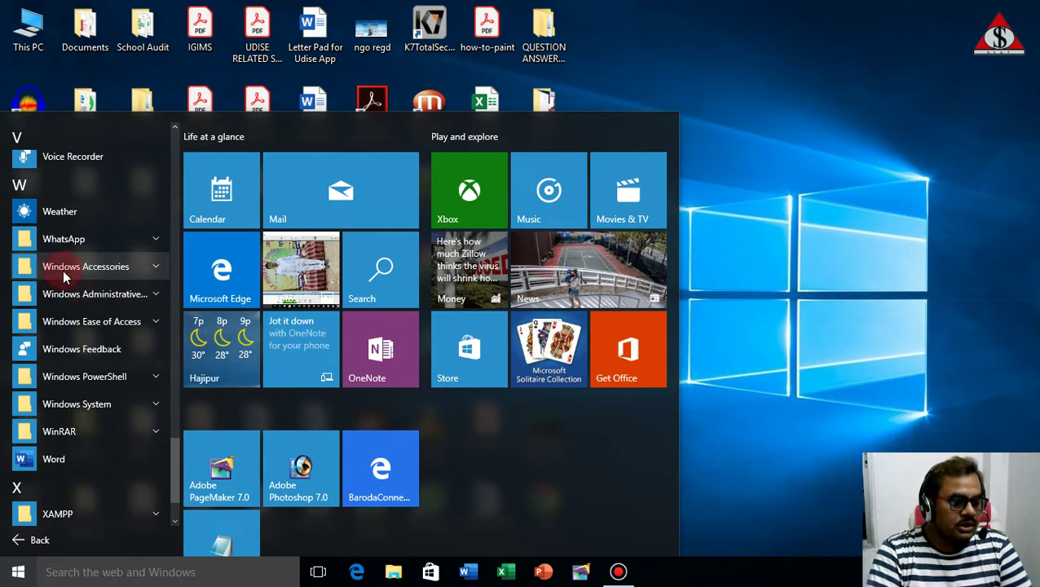
{"action": "left_click", "coordinate": [130, 267]}
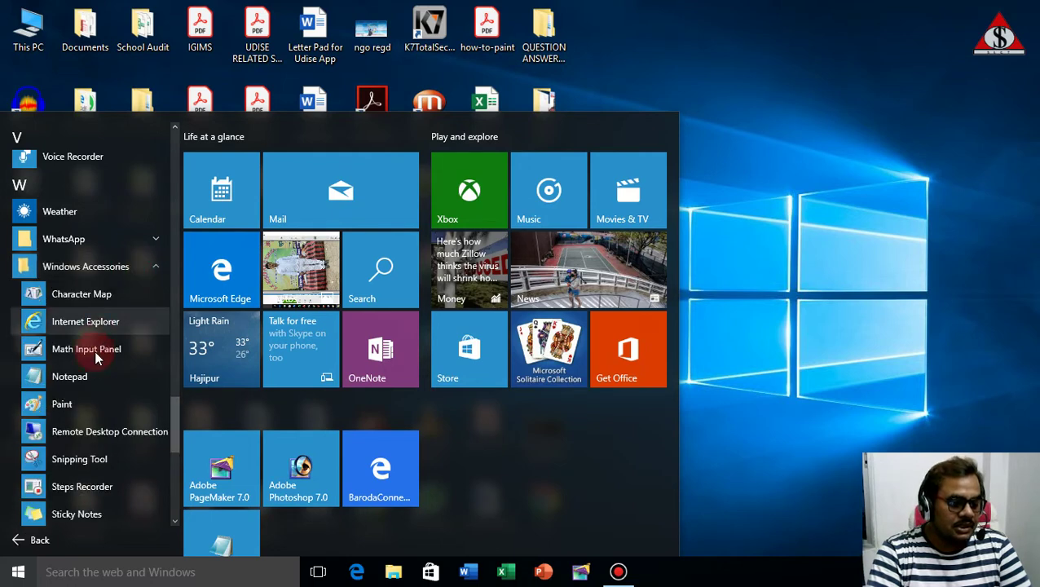
{"action": "left_click", "coordinate": [71, 376]}
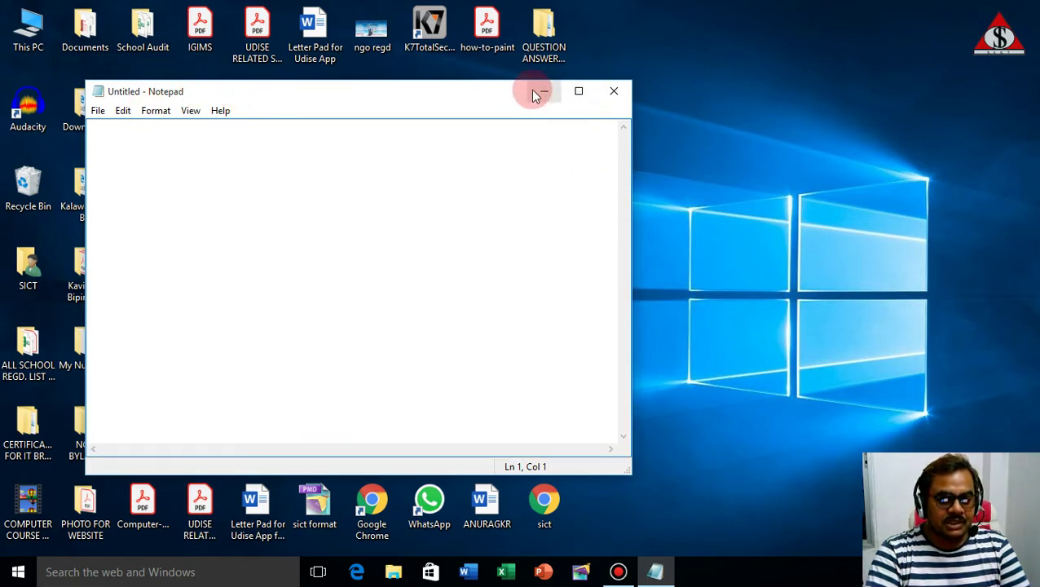
{"action": "left_click", "coordinate": [579, 94]}
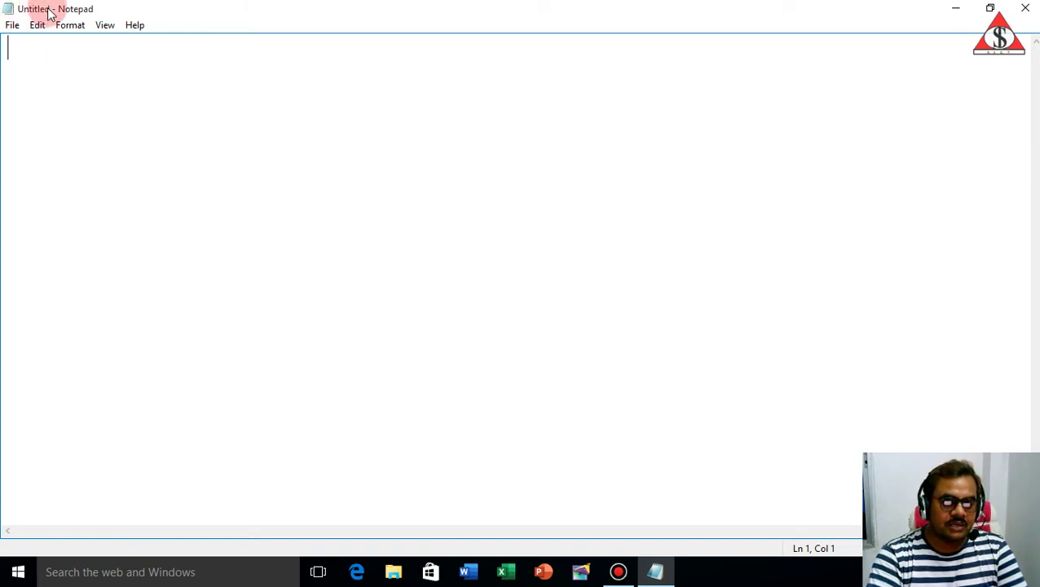
{"action": "left_click", "coordinate": [13, 29]}
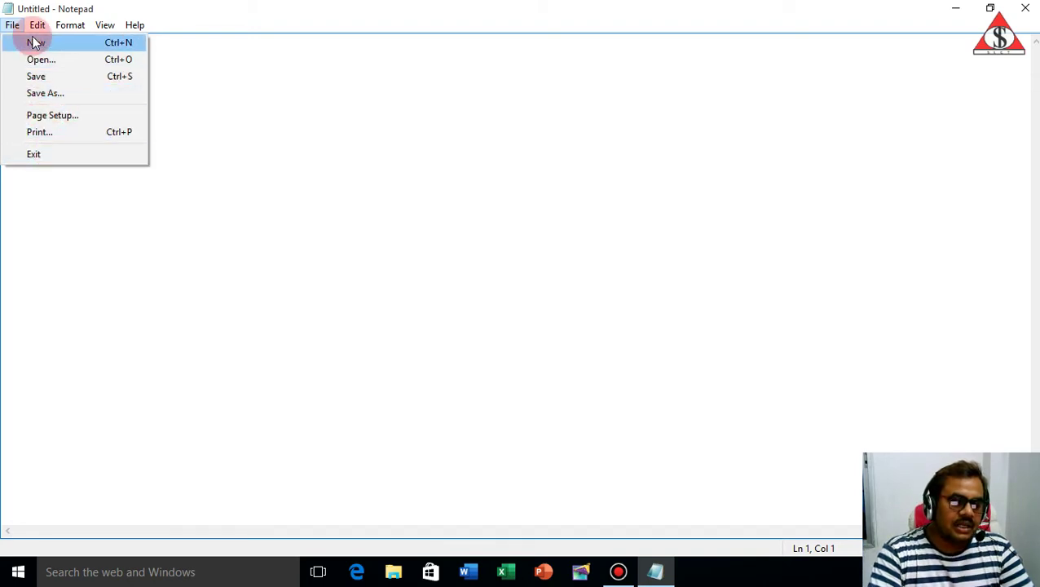
{"action": "mouse_move", "coordinate": [37, 27]}
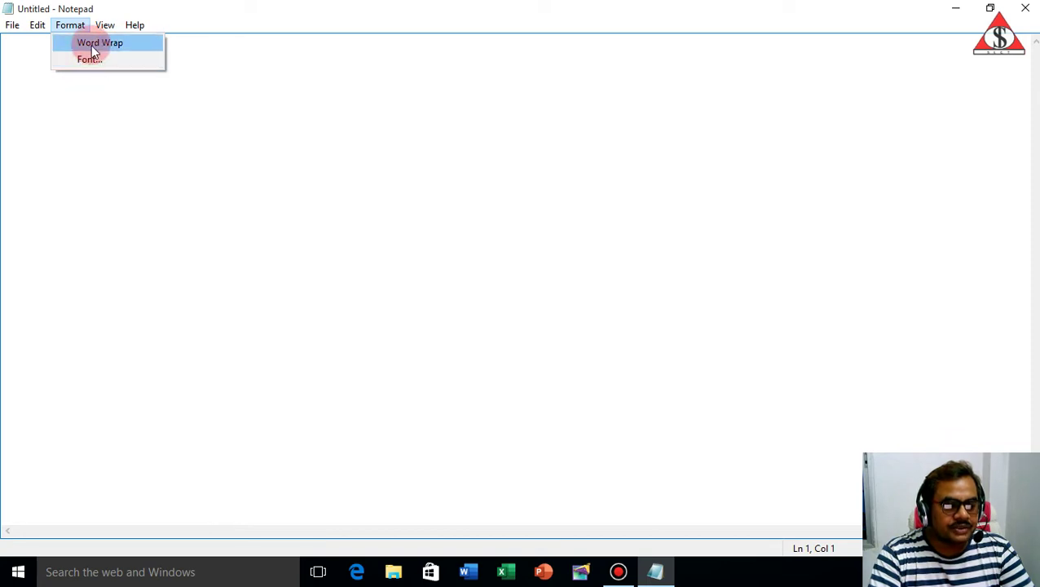
{"action": "mouse_move", "coordinate": [102, 25]}
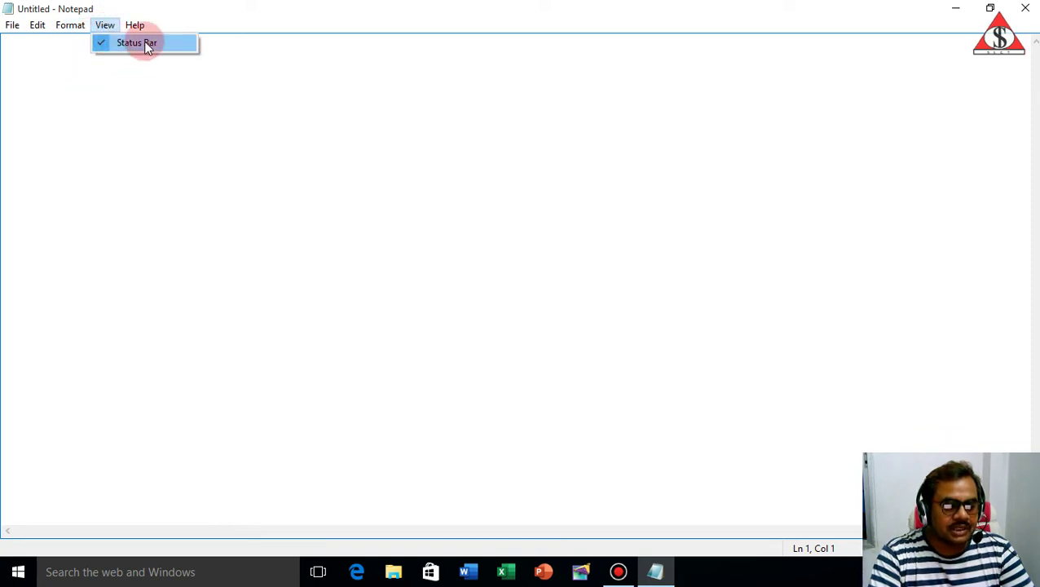
{"action": "mouse_move", "coordinate": [134, 25]}
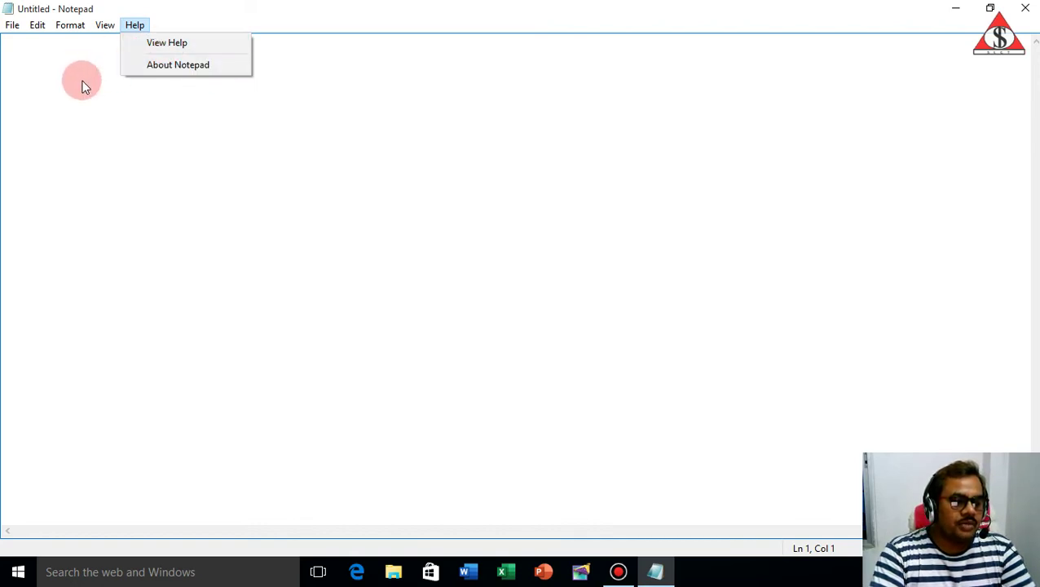
{"action": "left_click", "coordinate": [225, 6]}
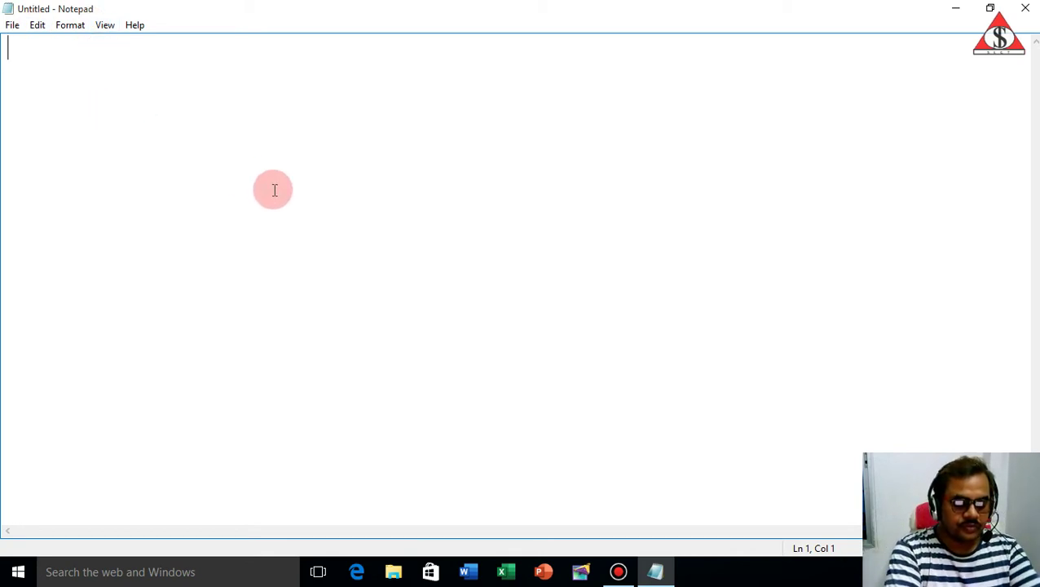
Write the sentence "This is my first class in Notepad." on the first line of the empty document
{"action": "type", "text": "T"}
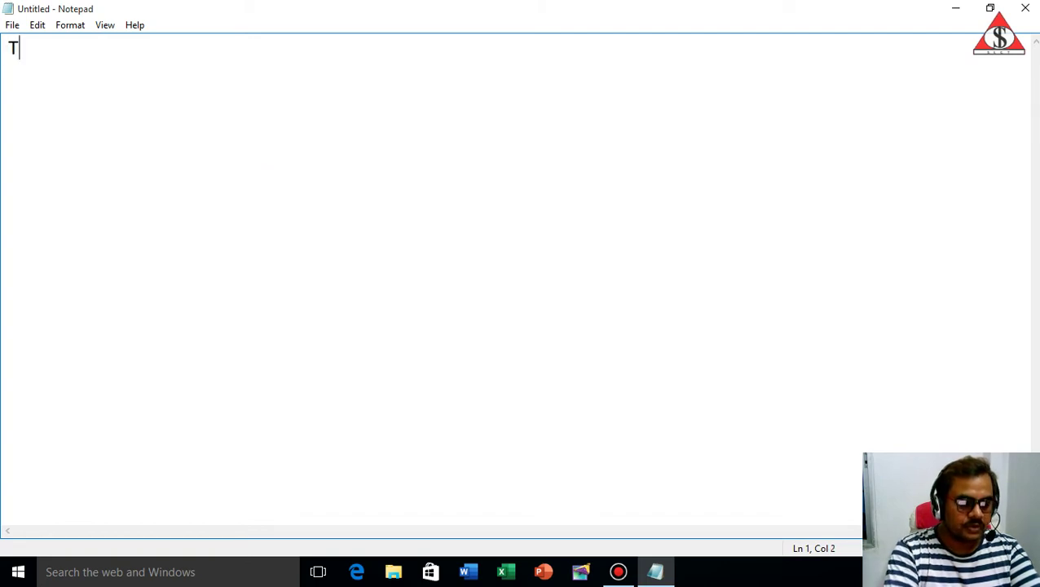
{"action": "type", "text": "his "}
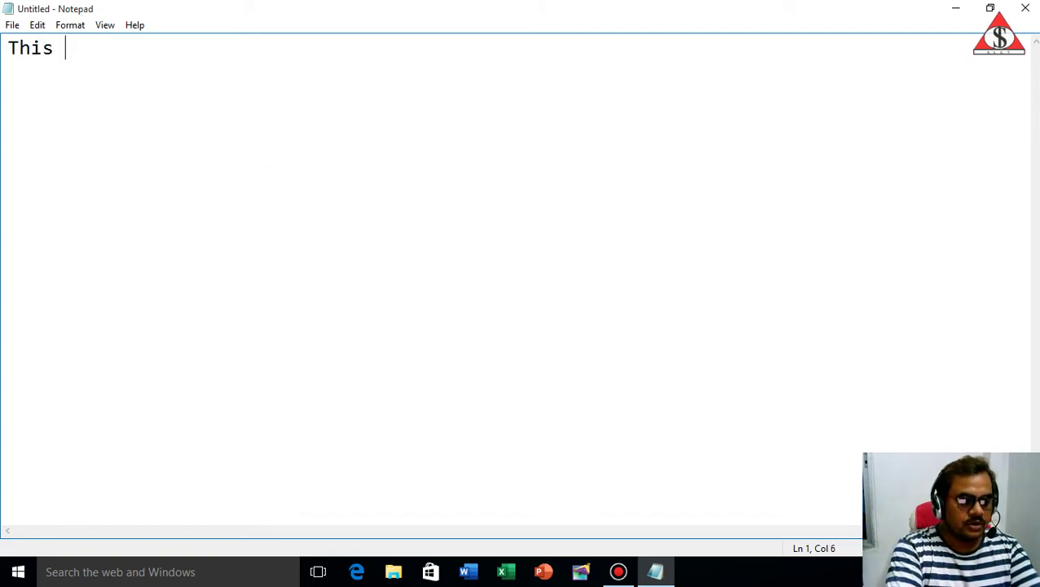
{"action": "type", "text": "is my "}
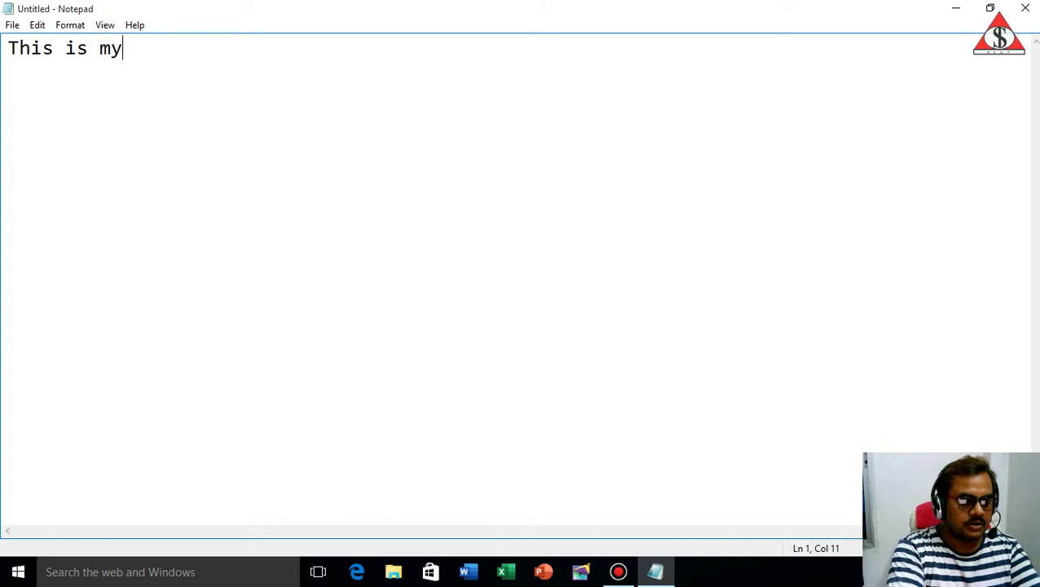
{"action": "type", "text": "fir"}
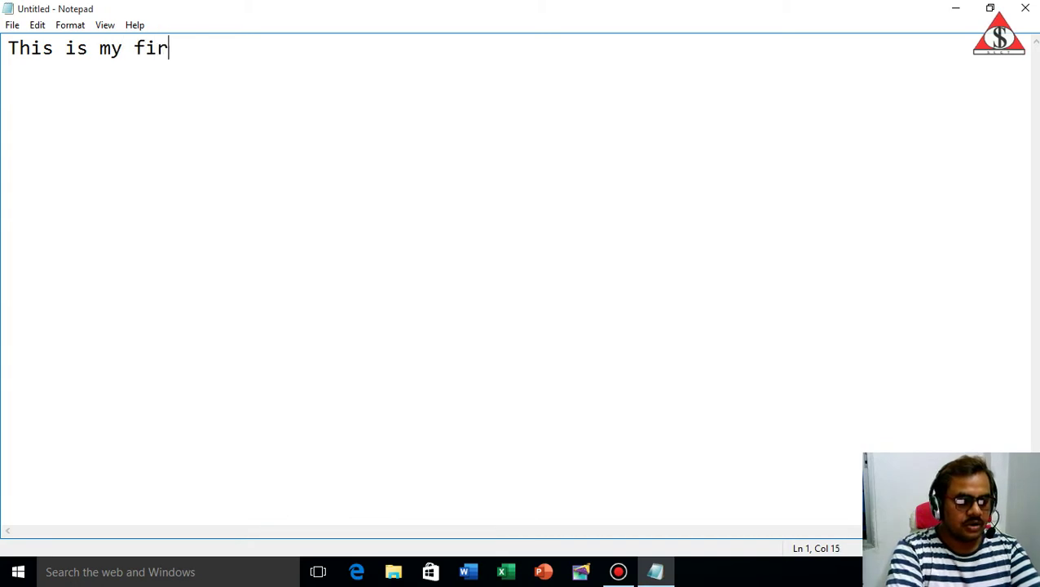
{"action": "type", "text": "st "}
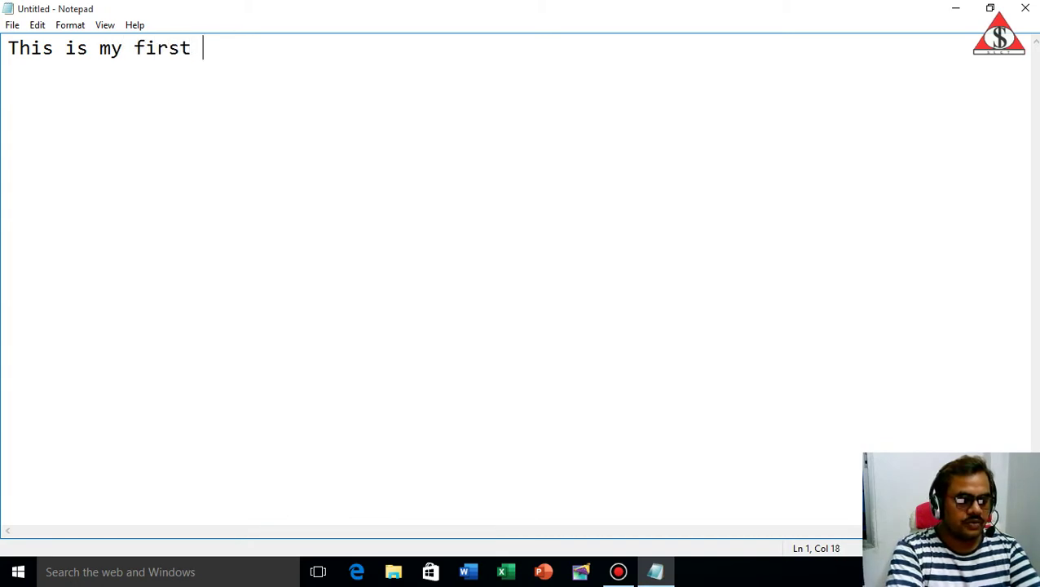
{"action": "type", "text": "cla"}
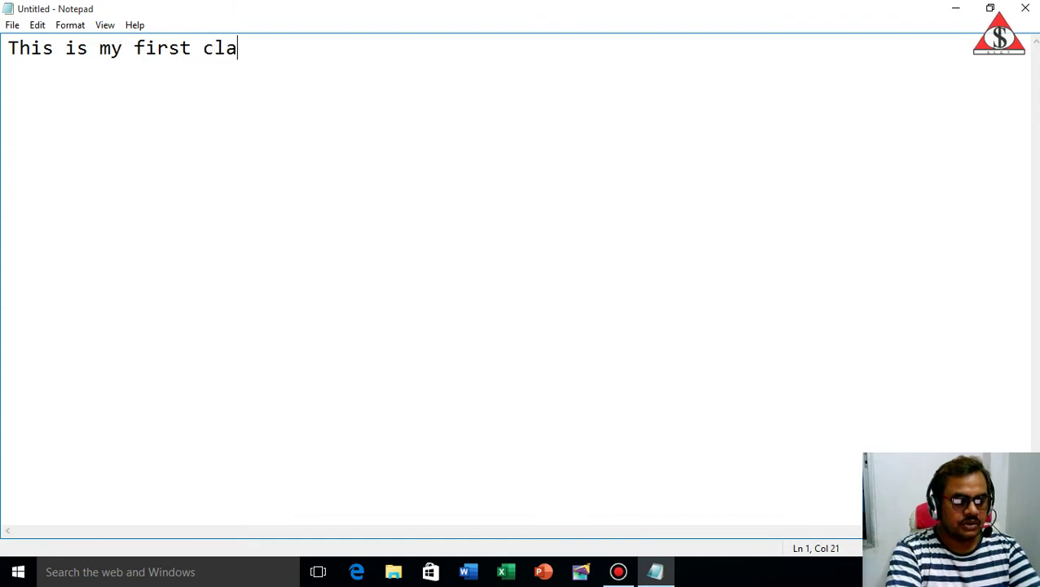
{"action": "type", "text": "ss in "}
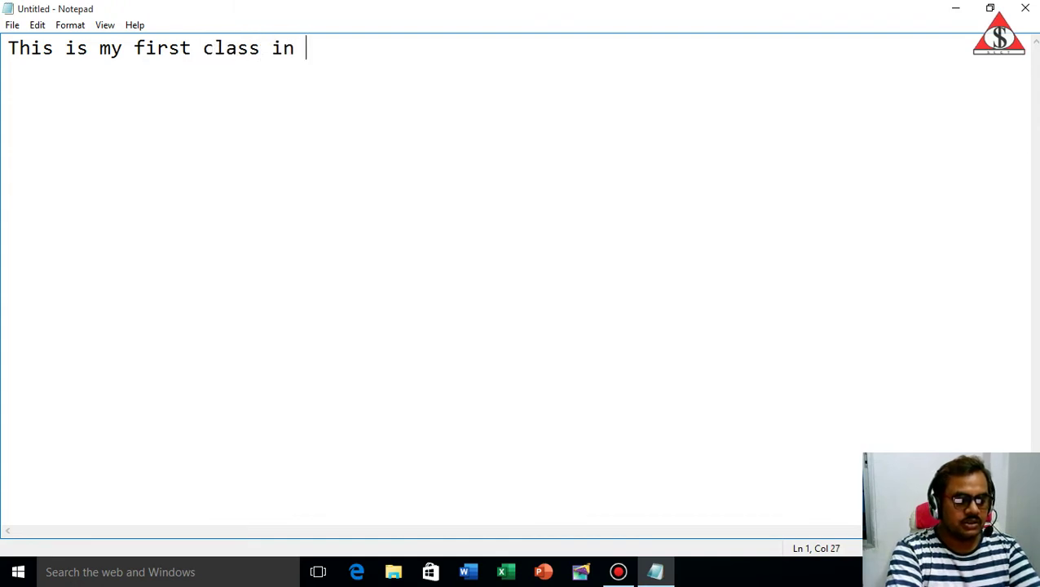
{"action": "type", "text": "Note"}
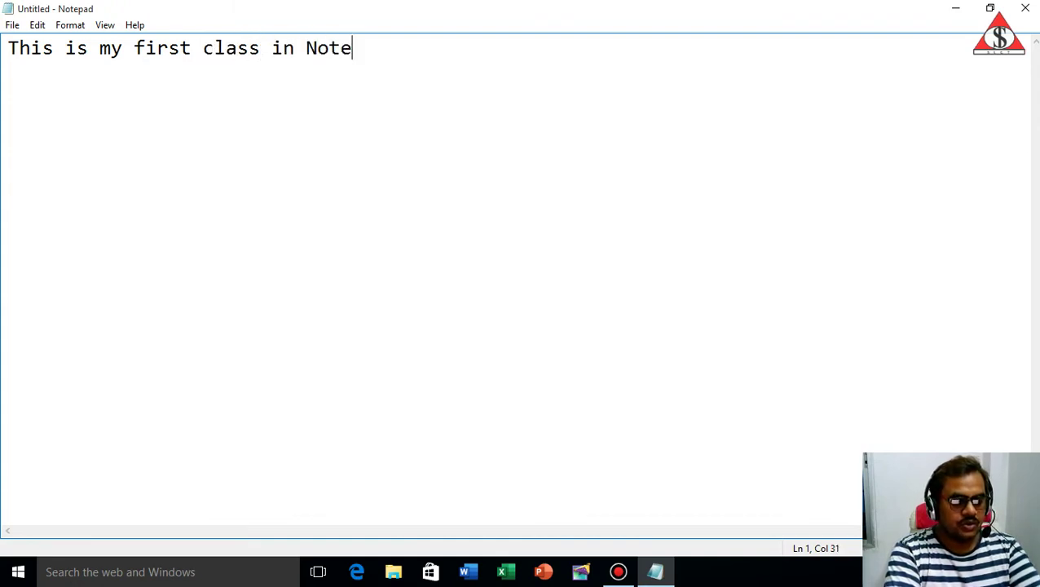
{"action": "type", "text": "pad"}
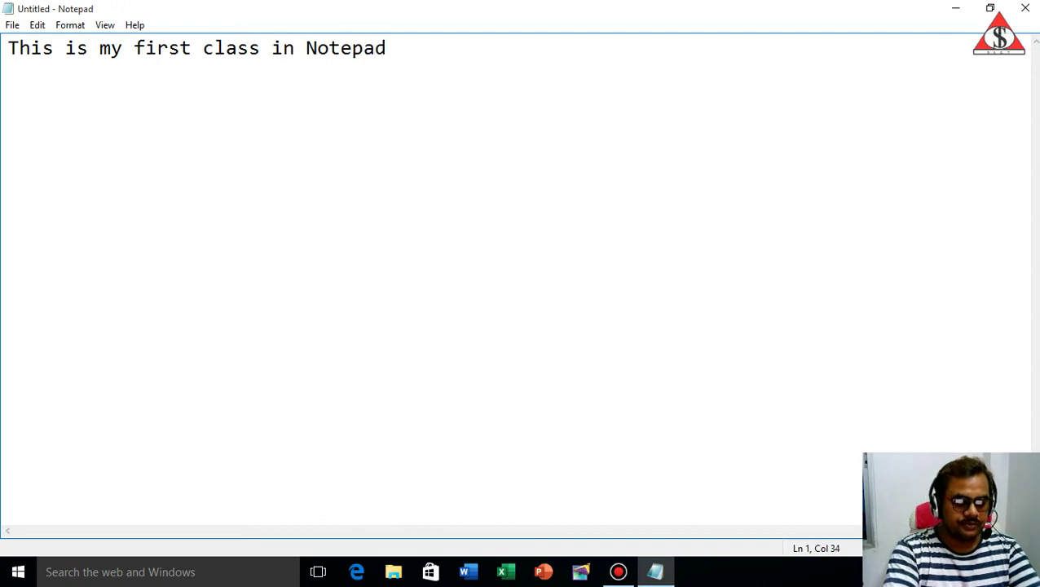
{"action": "type", "text": "."}
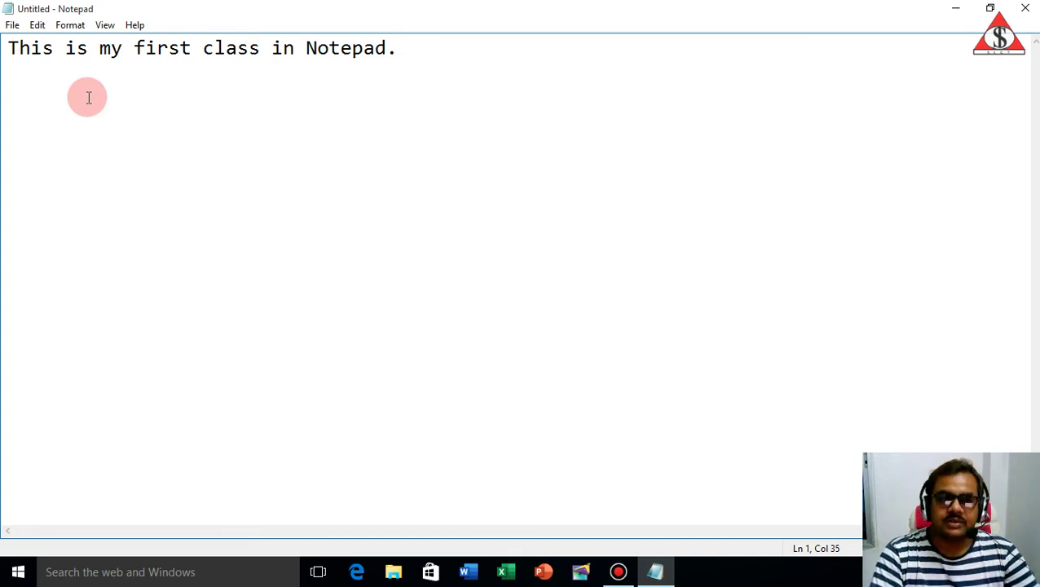
Save the document to the Desktop as a text file named sict.txt
{"action": "left_click", "coordinate": [13, 27]}
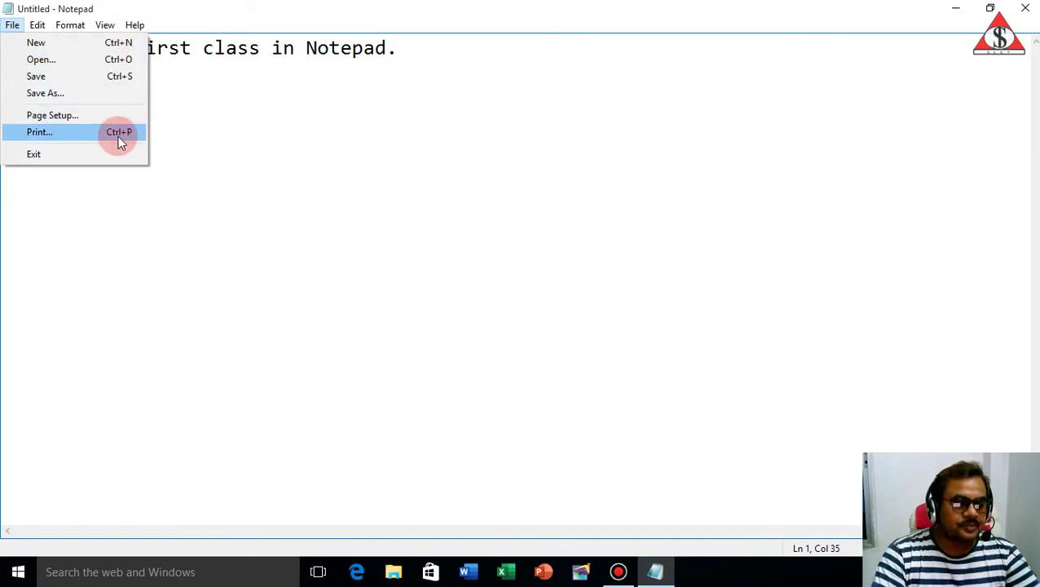
{"action": "left_click", "coordinate": [205, 14]}
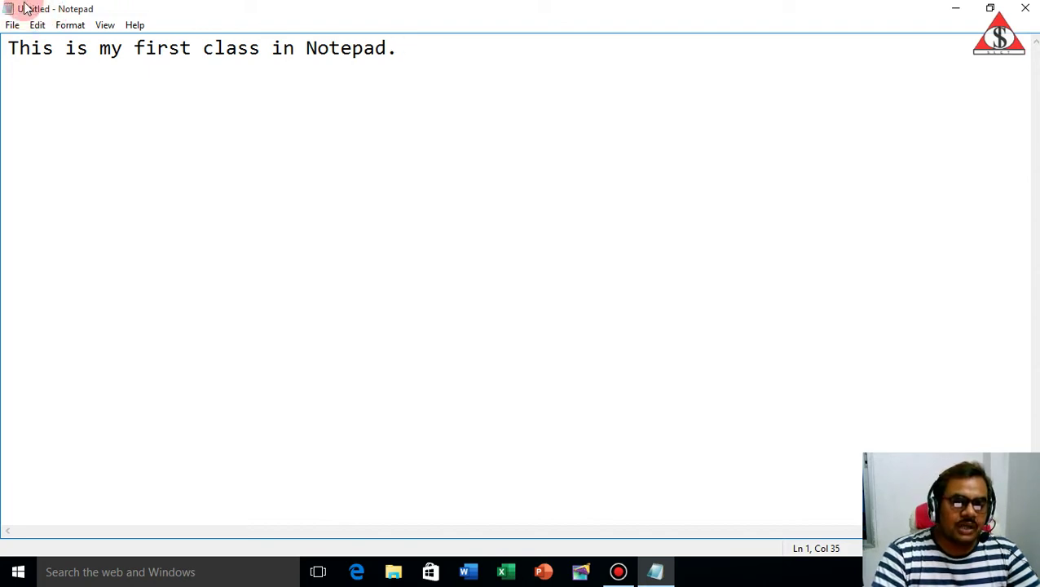
{"action": "left_click", "coordinate": [13, 24]}
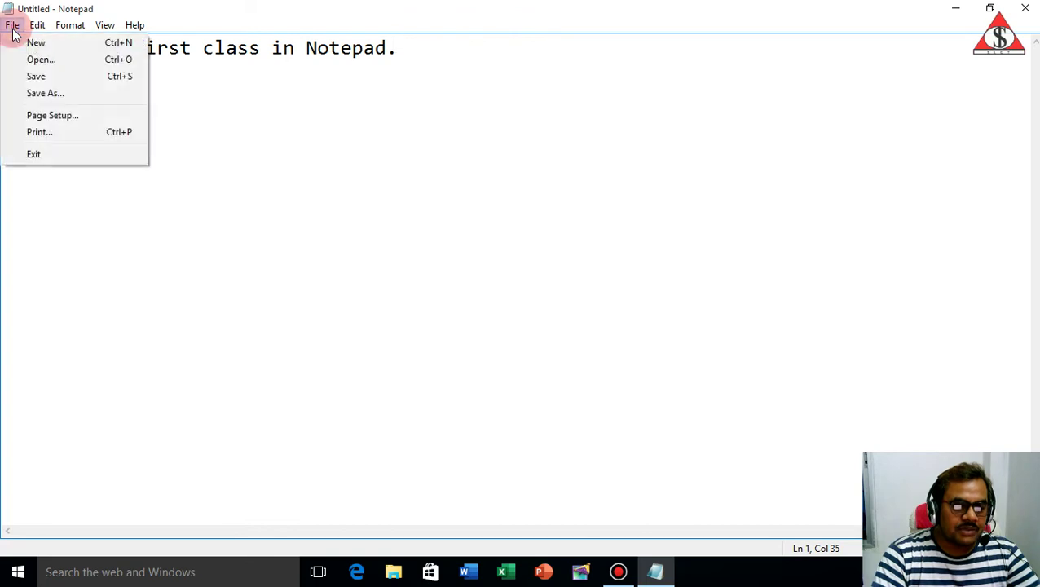
{"action": "left_click", "coordinate": [55, 76]}
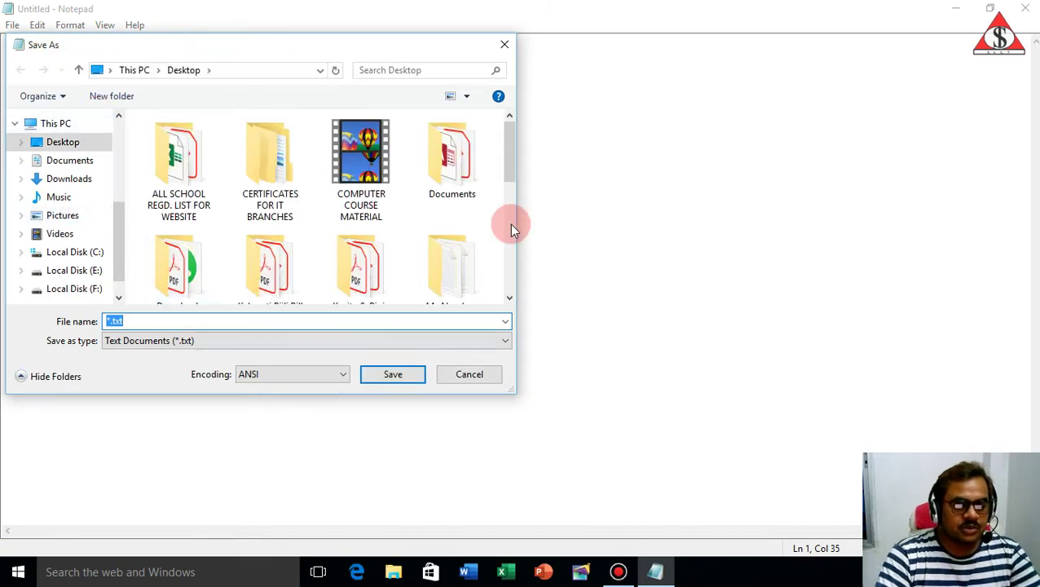
{"action": "left_click", "coordinate": [139, 325]}
{"action": "key", "text": "Left"}
{"action": "key", "text": "Left"}
{"action": "key", "text": "Left"}
{"action": "key", "text": "Left"}
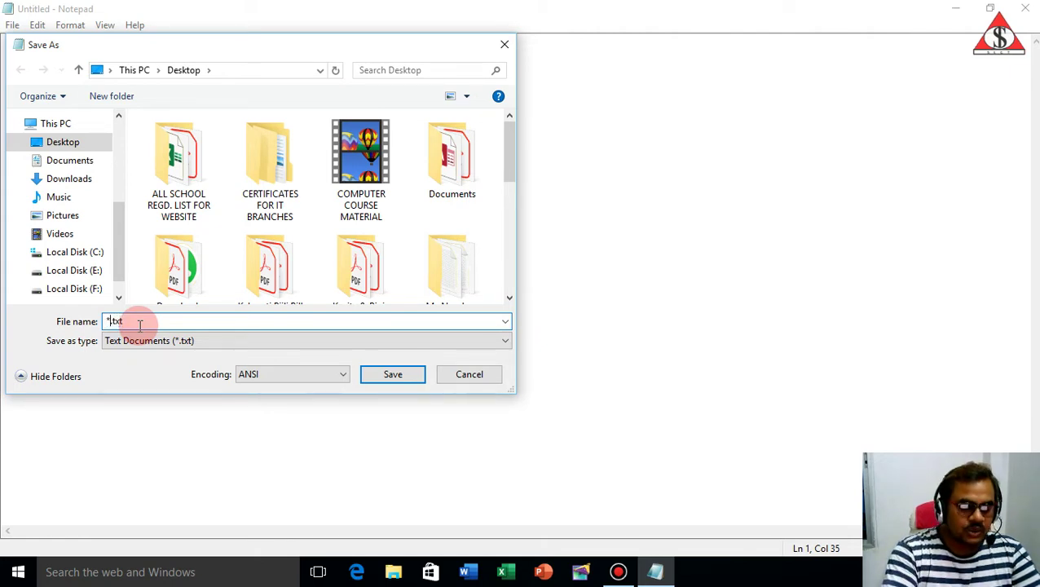
{"action": "key", "text": "BackSpace"}
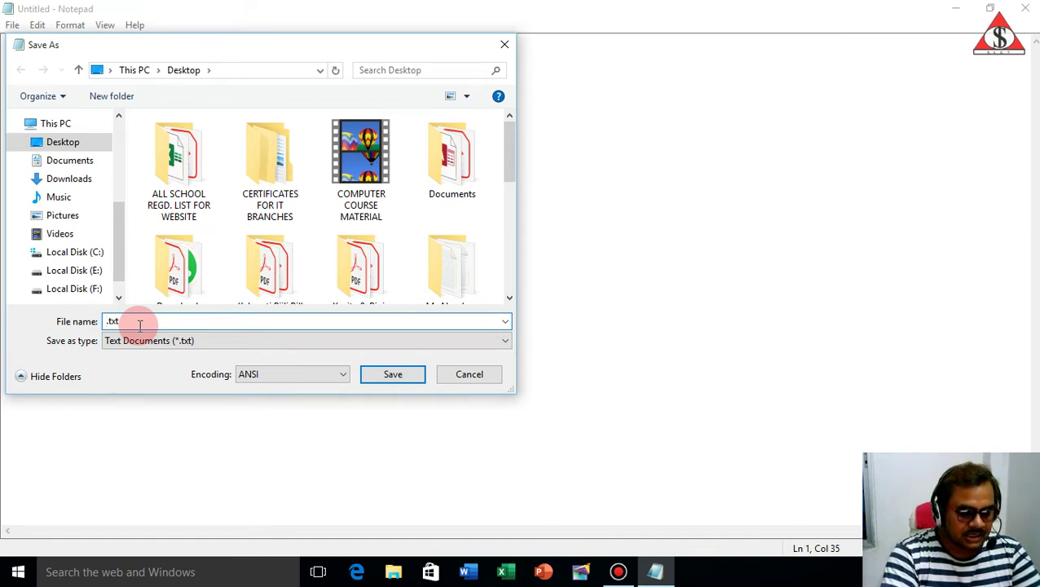
{"action": "type", "text": "sict"}
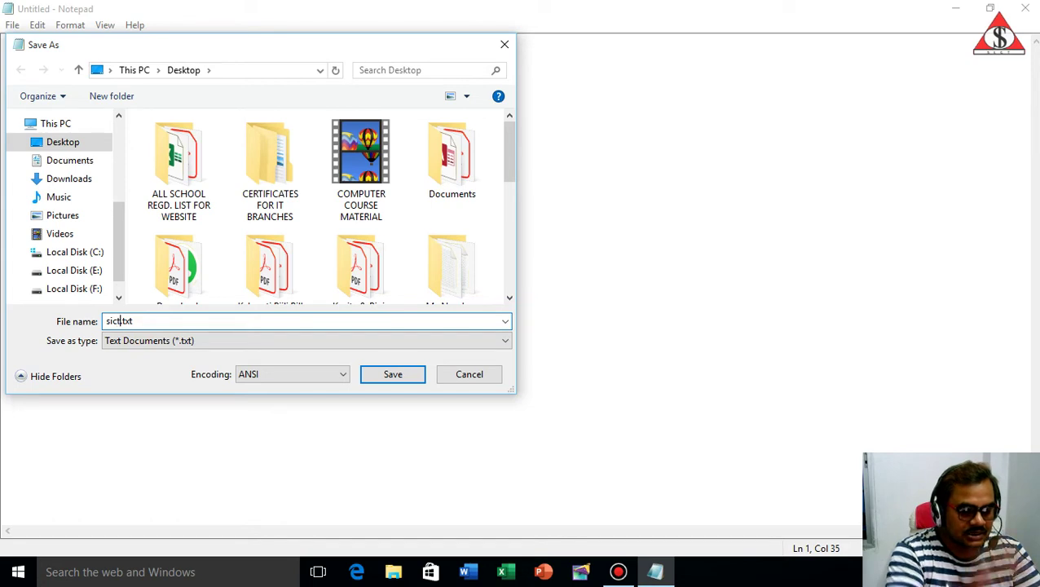
{"action": "key", "text": "Right"}
{"action": "key", "text": "Right"}
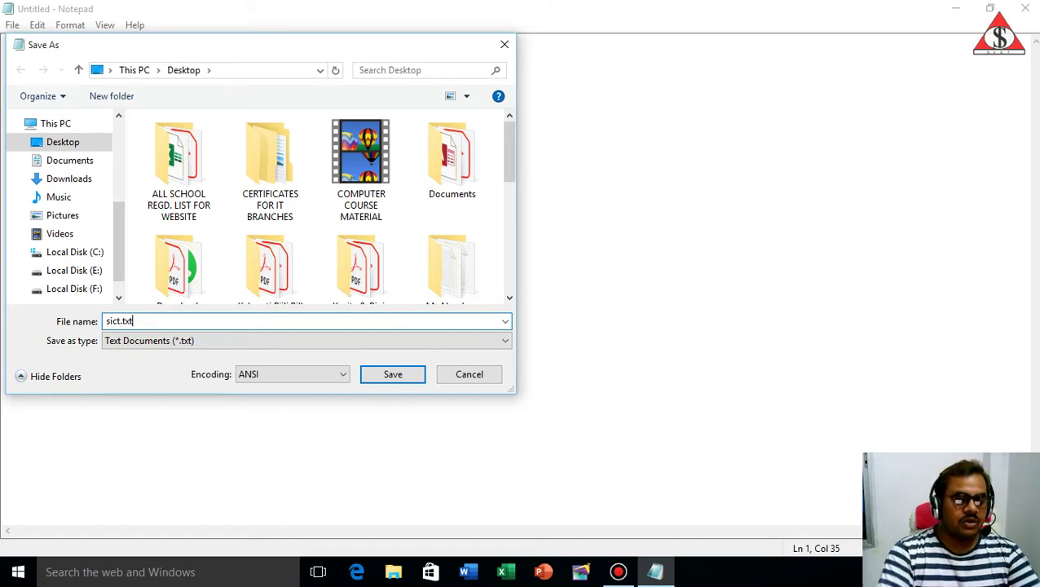
{"action": "left_click", "coordinate": [394, 376]}
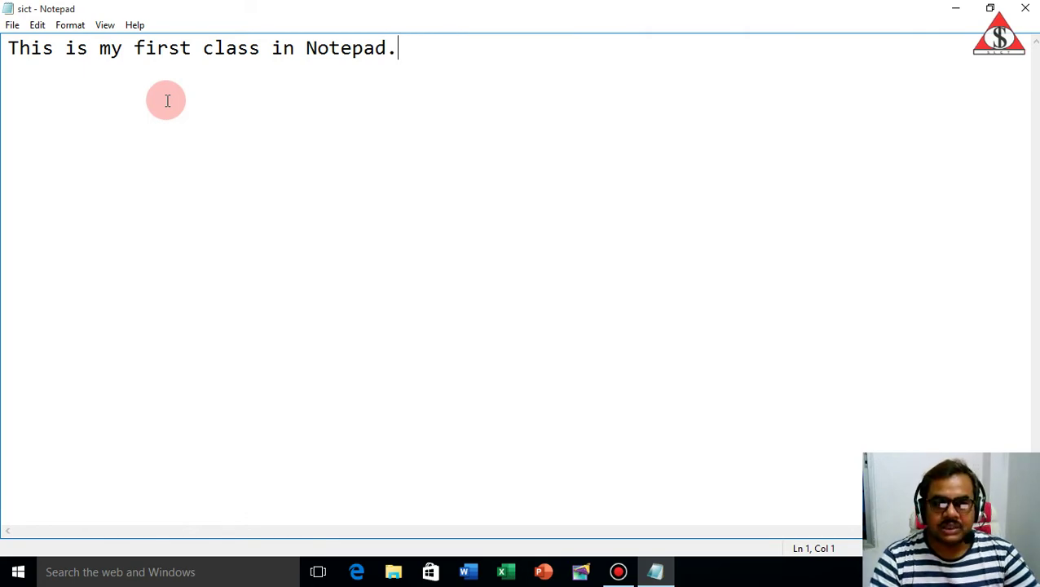
Start a new blank document and reopen the sict text file from the Desktop
{"action": "left_click", "coordinate": [13, 25]}
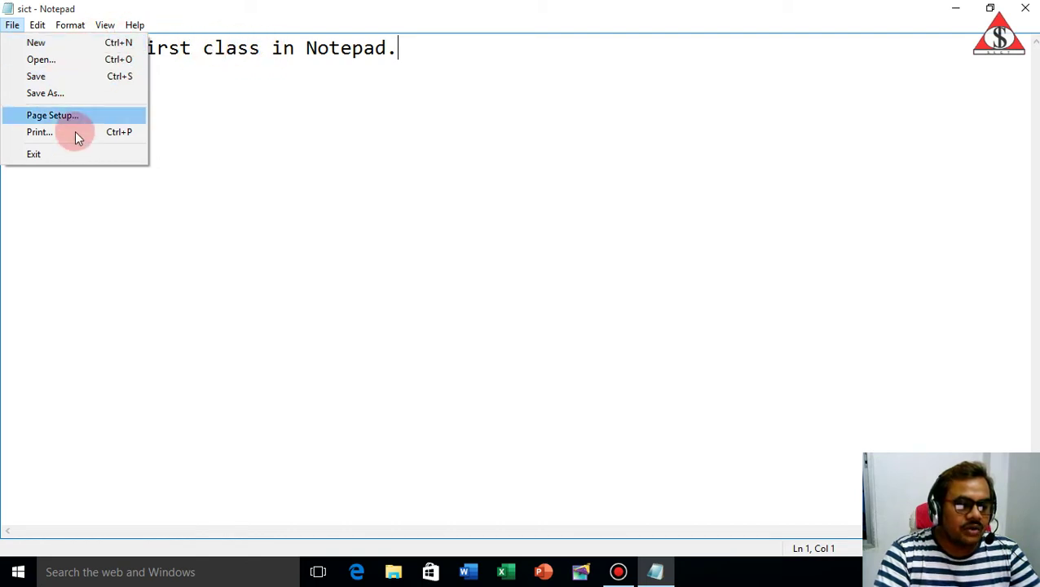
{"action": "left_click", "coordinate": [69, 45]}
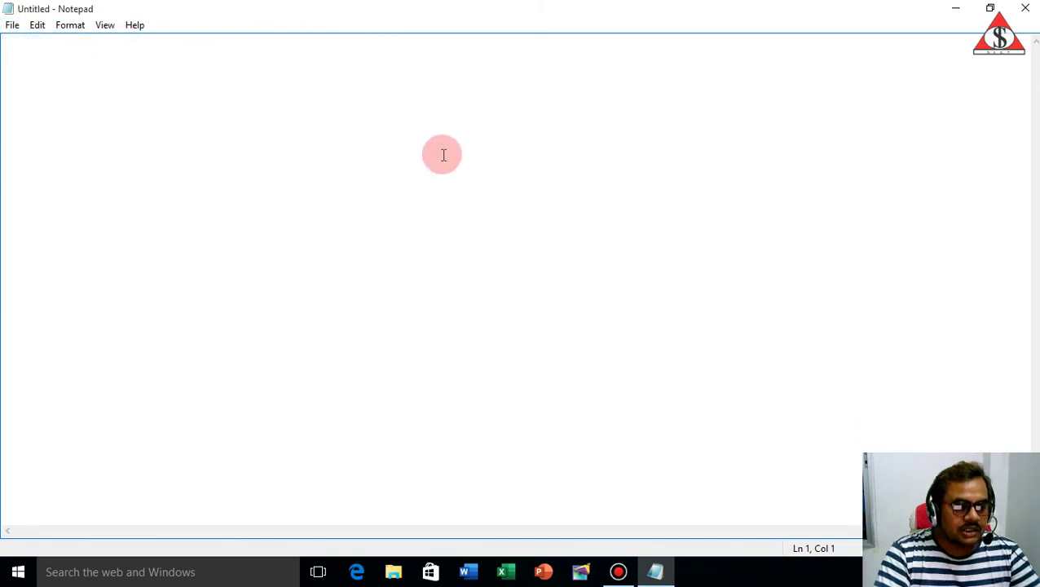
{"action": "left_click", "coordinate": [11, 27]}
{"action": "left_click", "coordinate": [35, 59]}
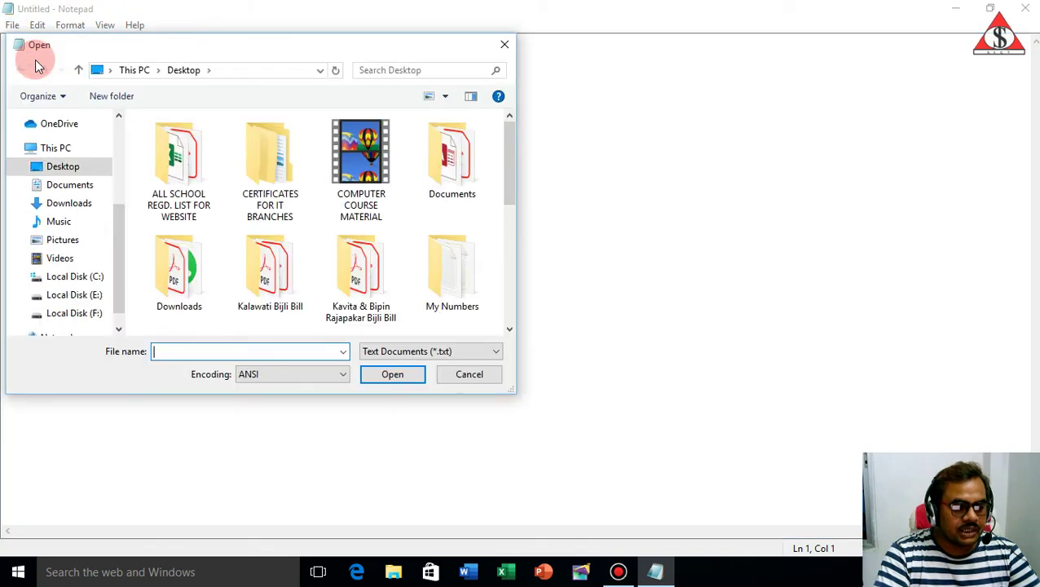
{"action": "scroll", "coordinate": [309, 231], "scroll_direction": "down", "scroll_amount": 3}
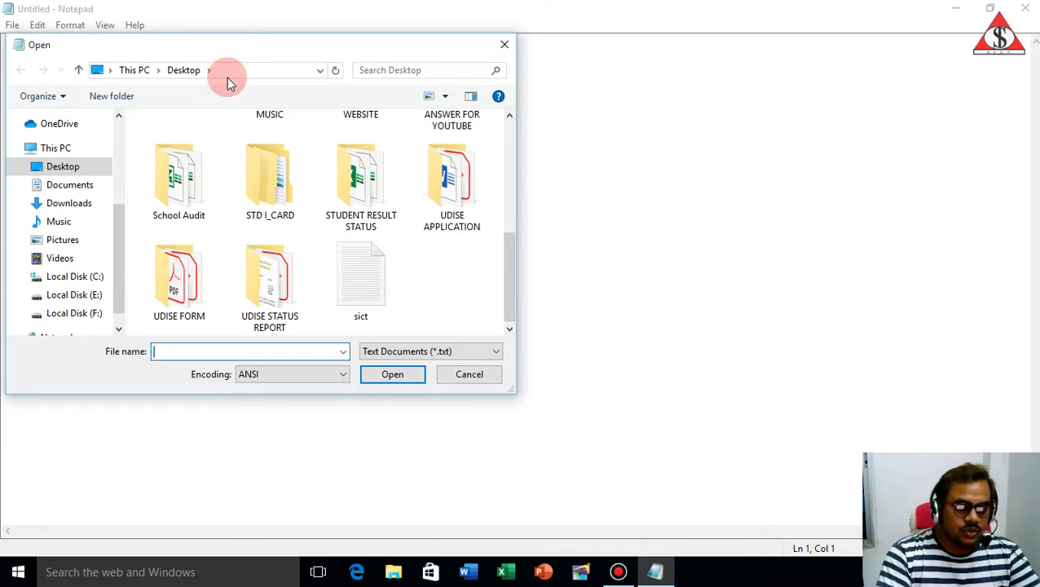
{"action": "left_click", "coordinate": [368, 289]}
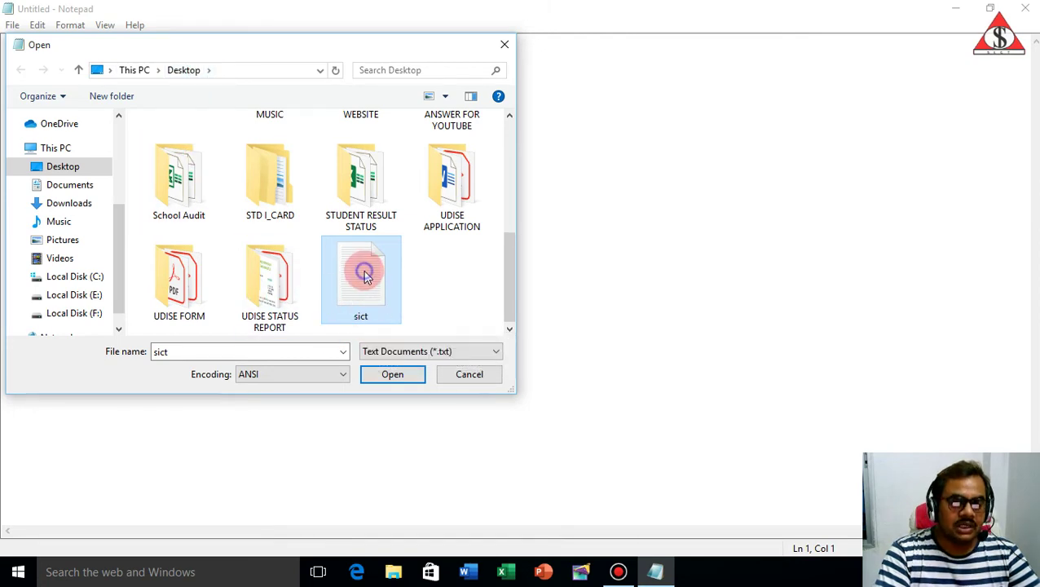
{"action": "left_click", "coordinate": [395, 379]}
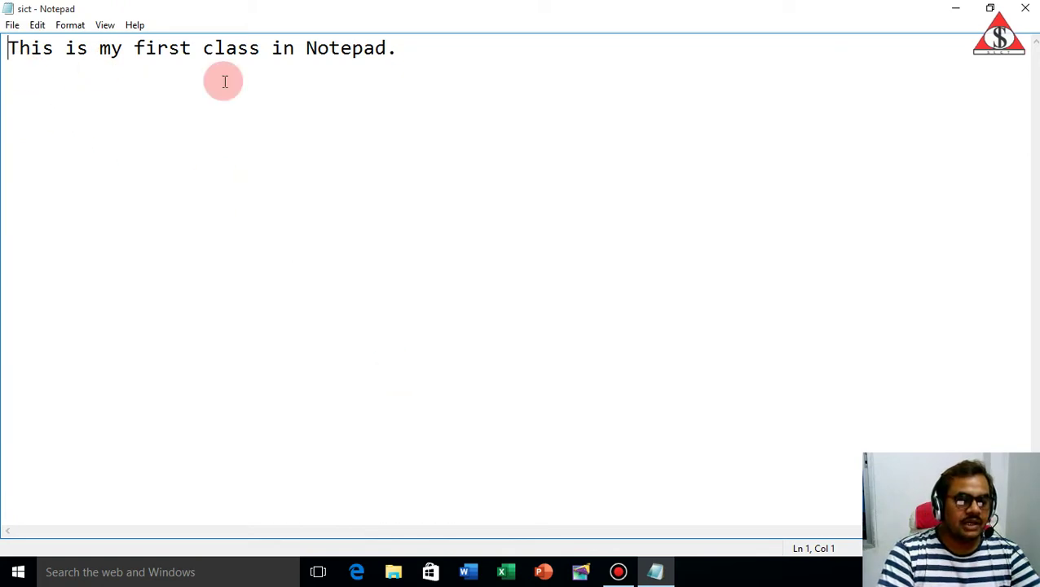
{"action": "left_click", "coordinate": [12, 24]}
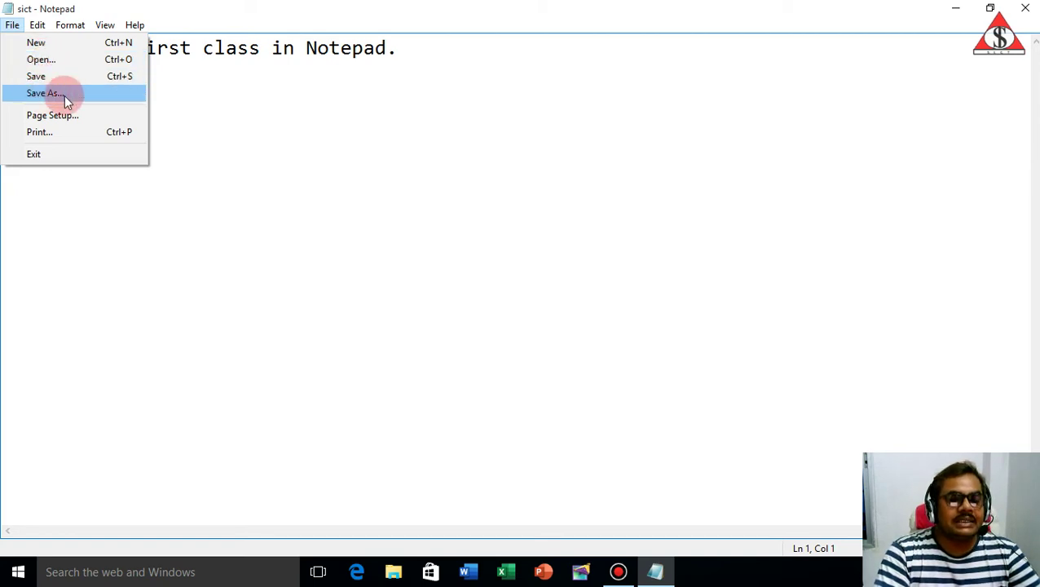
{"action": "left_click", "coordinate": [242, 89]}
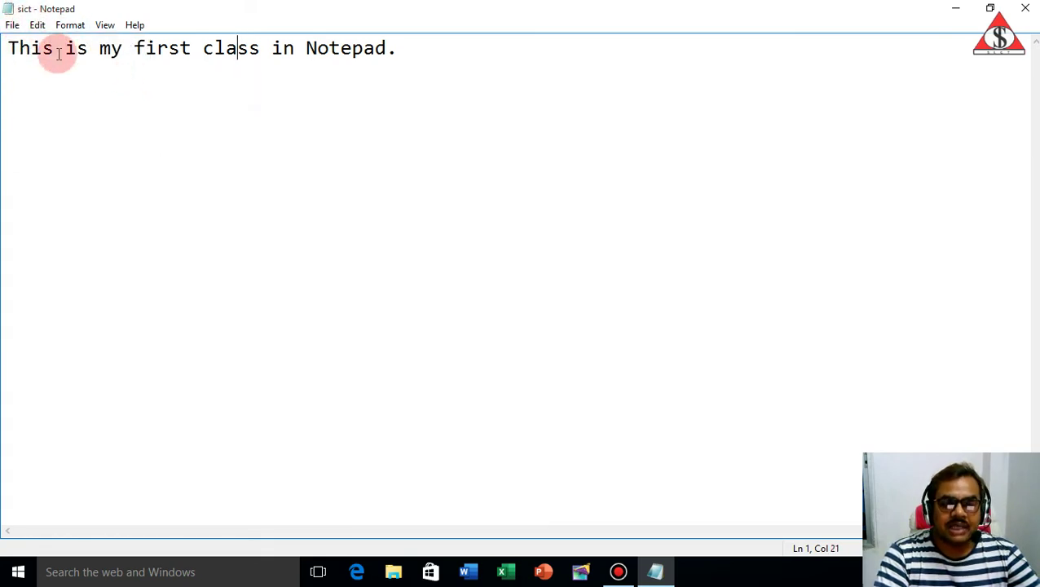
{"action": "left_click_drag", "start_coordinate": [10, 48], "coordinate": [409, 51]}
{"action": "left_click", "coordinate": [419, 50]}
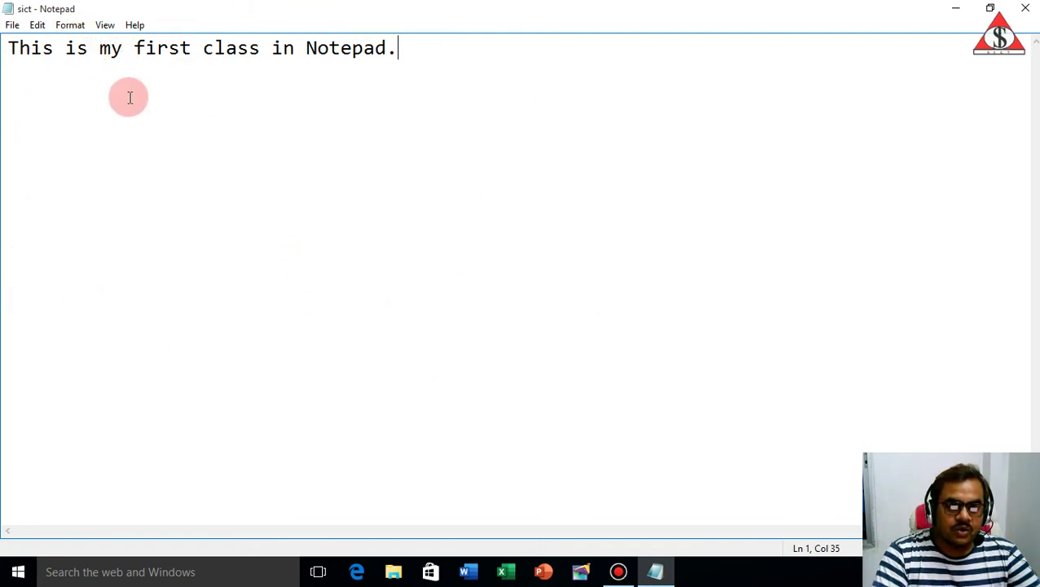
{"action": "left_click", "coordinate": [33, 50]}
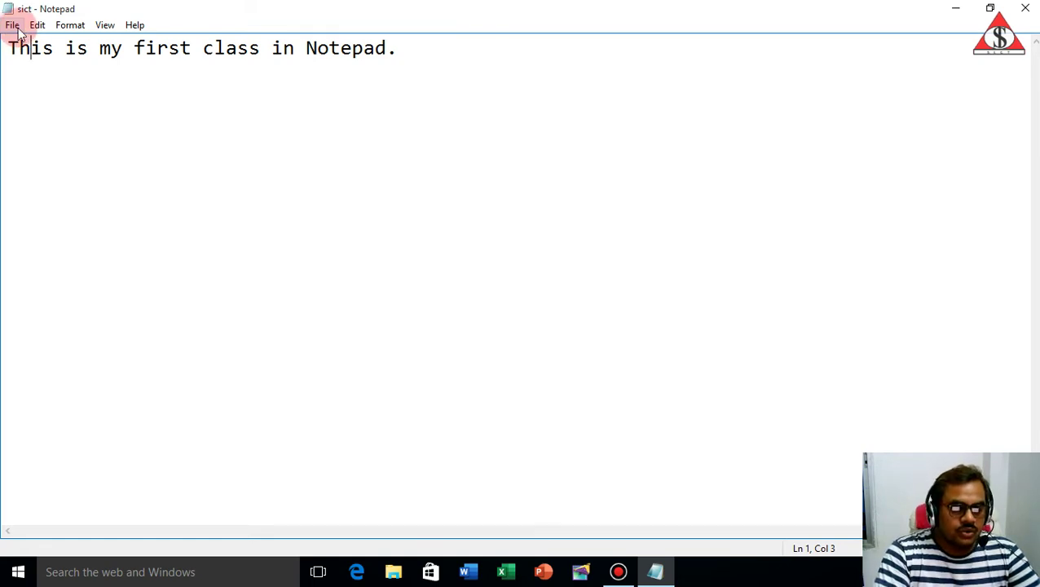
Save a copy of the sict document to the Desktop under the new name Delhi.txt
{"action": "left_click", "coordinate": [12, 27]}
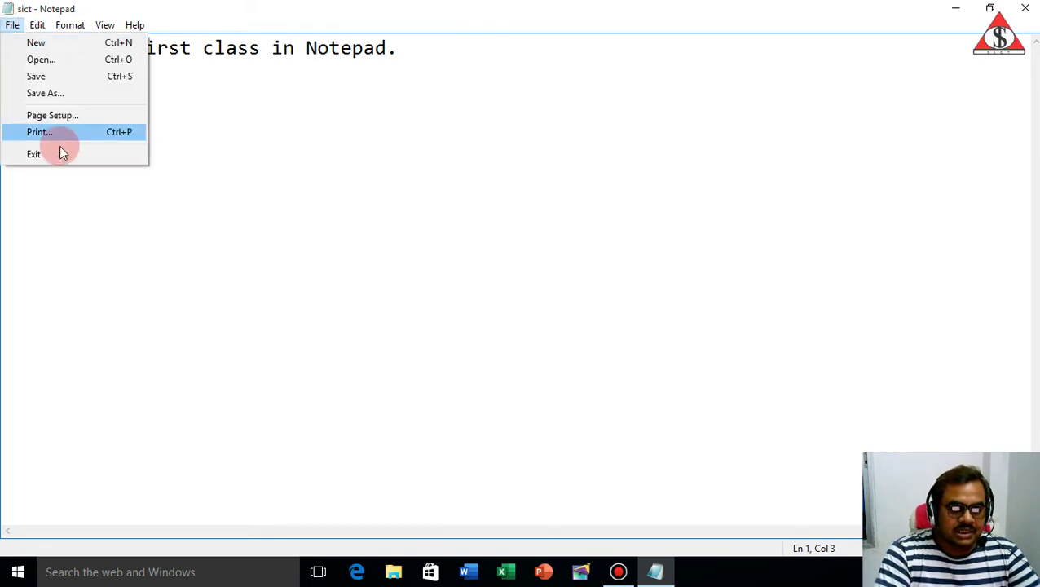
{"action": "left_click", "coordinate": [44, 95]}
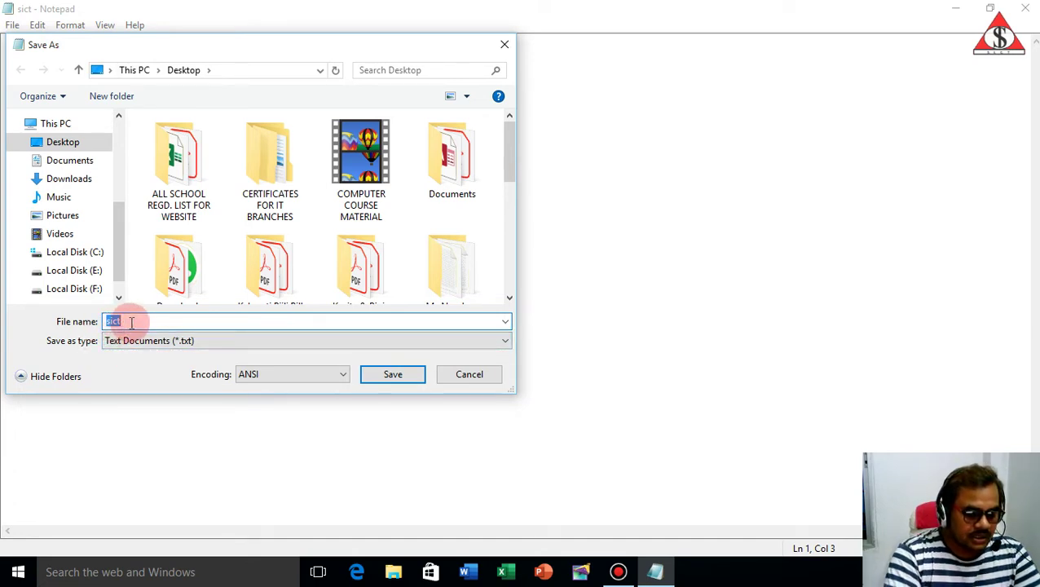
{"action": "type", "text": "Delhi.txt"}
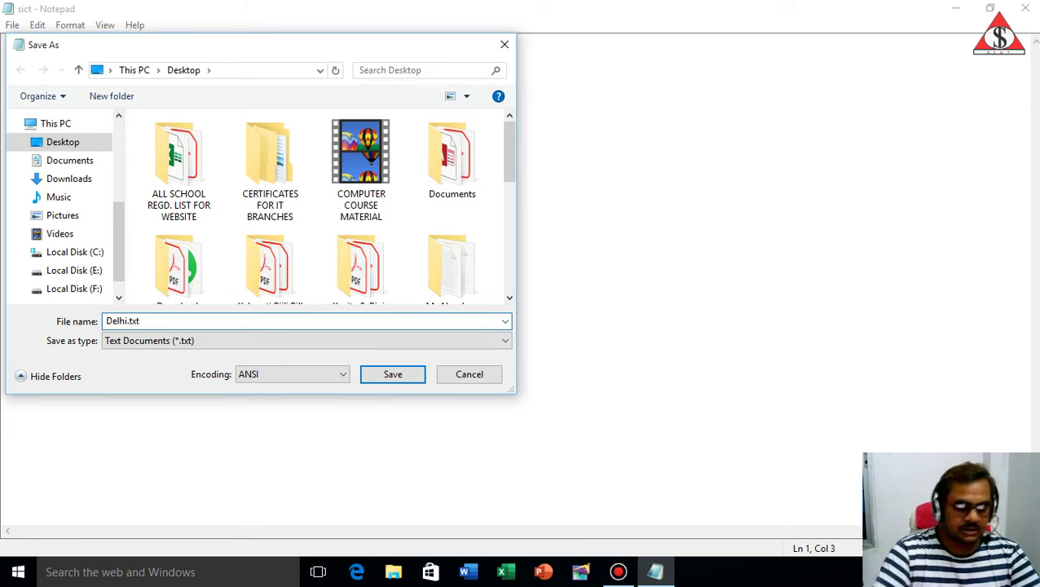
{"action": "left_click", "coordinate": [403, 373]}
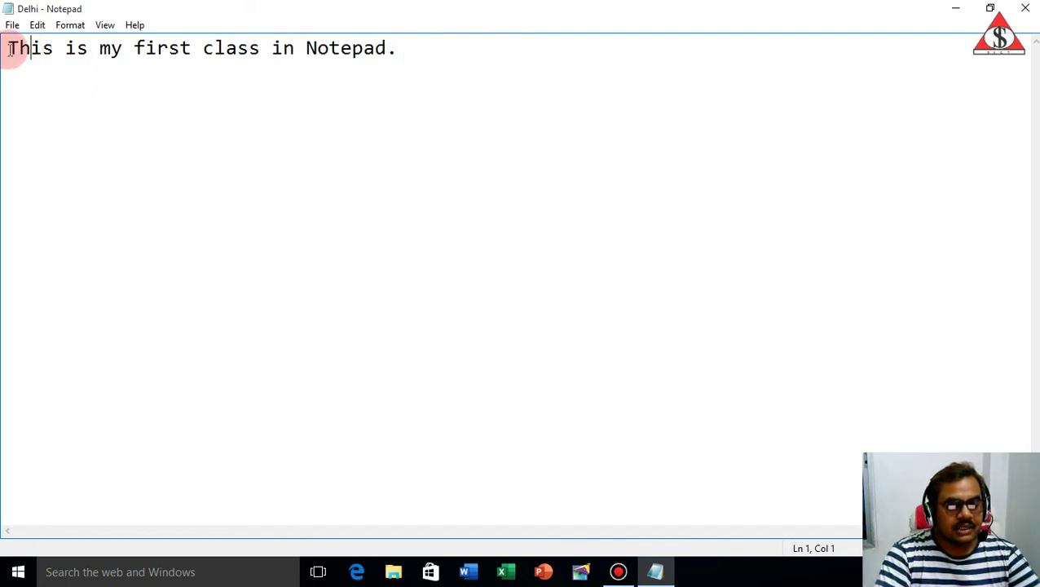
{"action": "left_click_drag", "start_coordinate": [10, 49], "coordinate": [409, 54]}
{"action": "left_click", "coordinate": [420, 67]}
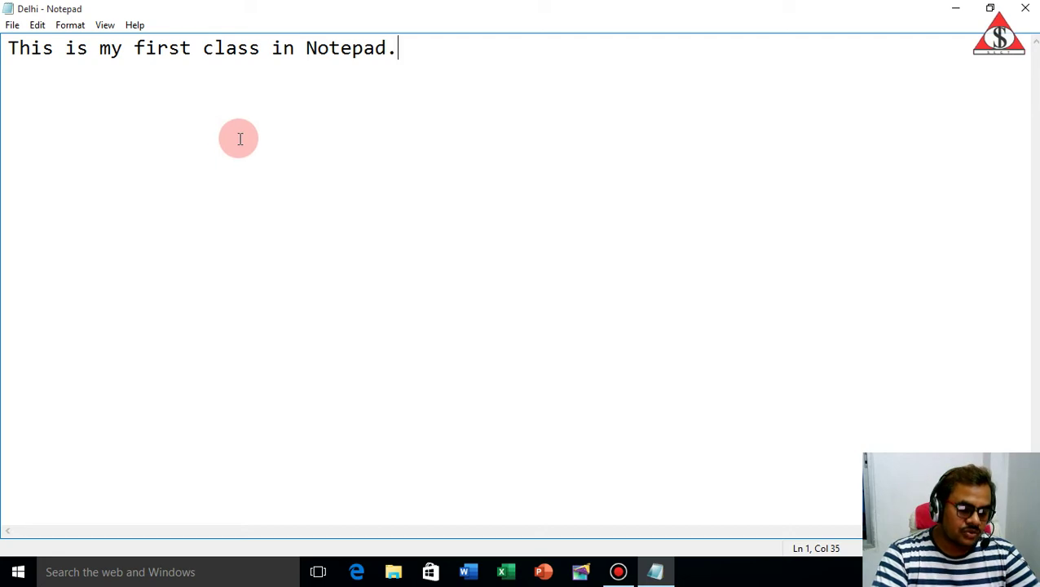
Replace the Delhi document with a new blank one and open the original sict file from the Desktop
{"action": "left_click", "coordinate": [13, 25]}
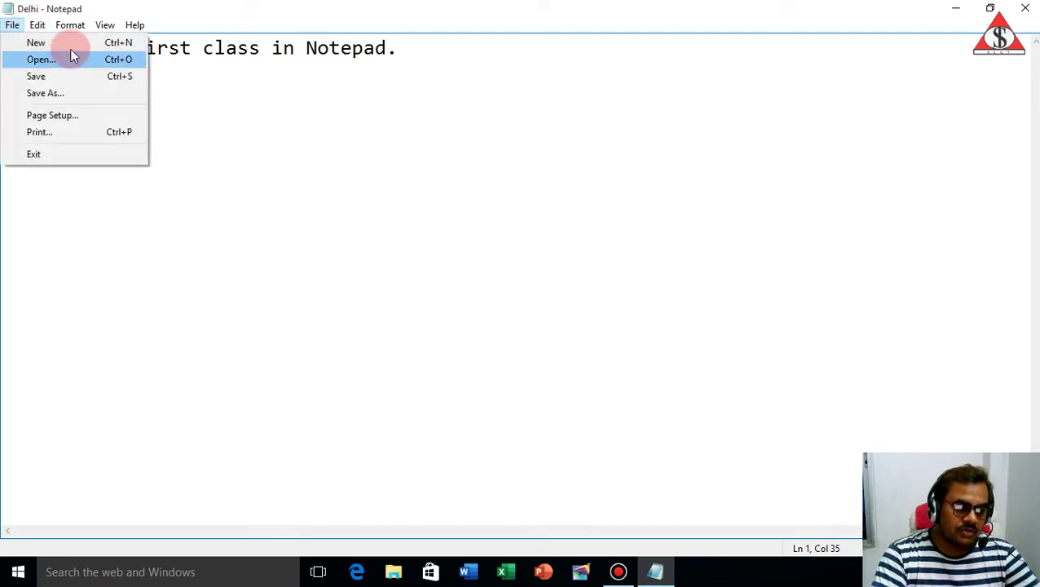
{"action": "left_click", "coordinate": [79, 42]}
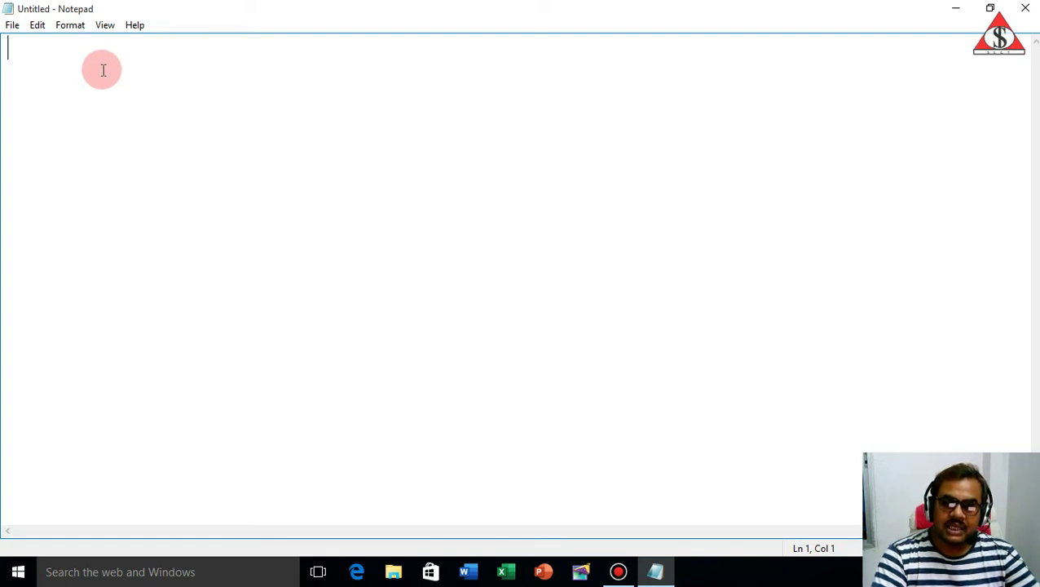
{"action": "left_click", "coordinate": [12, 25]}
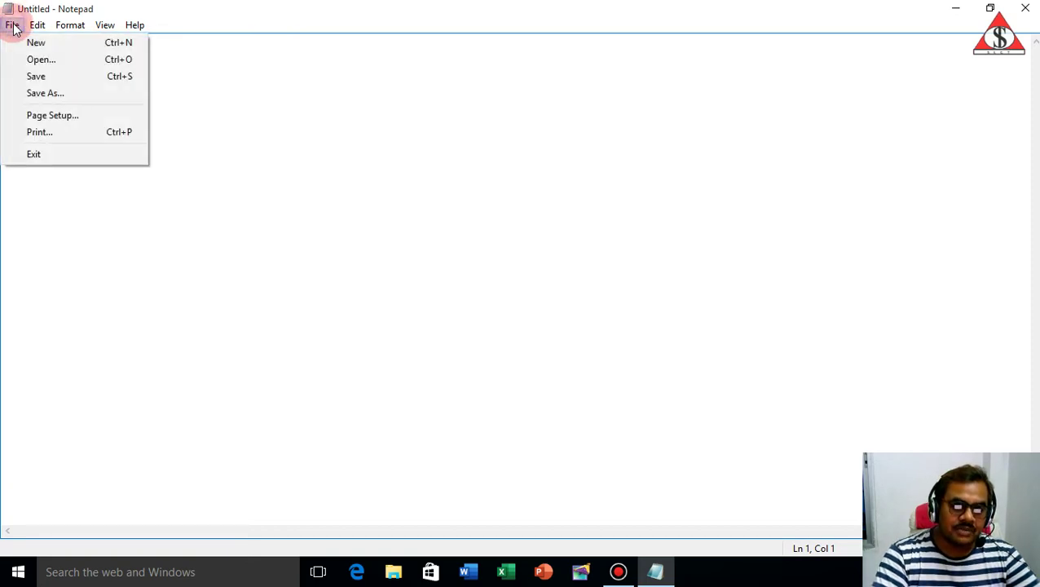
{"action": "left_click", "coordinate": [58, 60]}
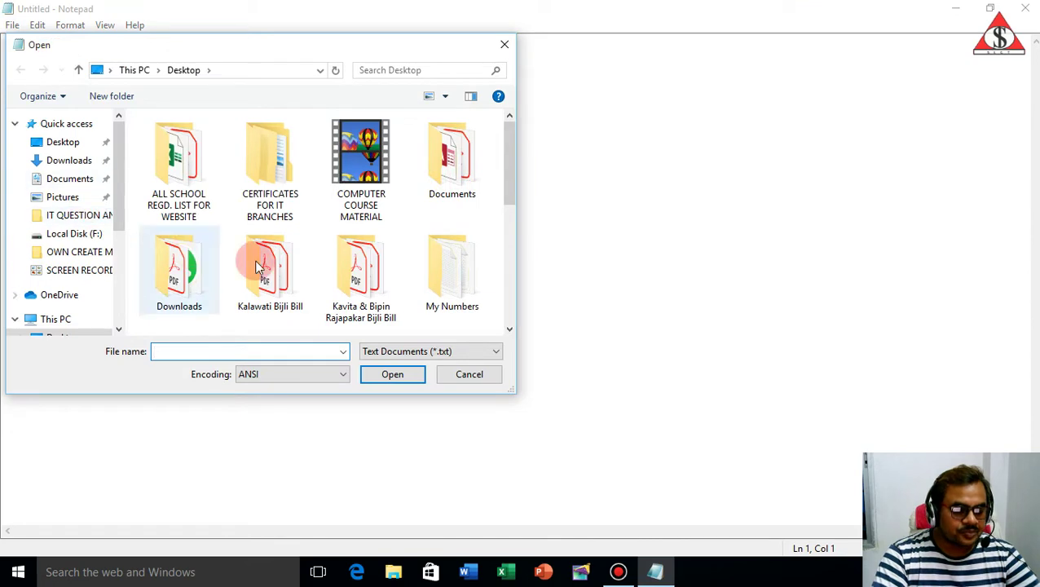
{"action": "left_click", "coordinate": [359, 255]}
{"action": "scroll", "coordinate": [366, 261], "scroll_direction": "down", "scroll_amount": 5}
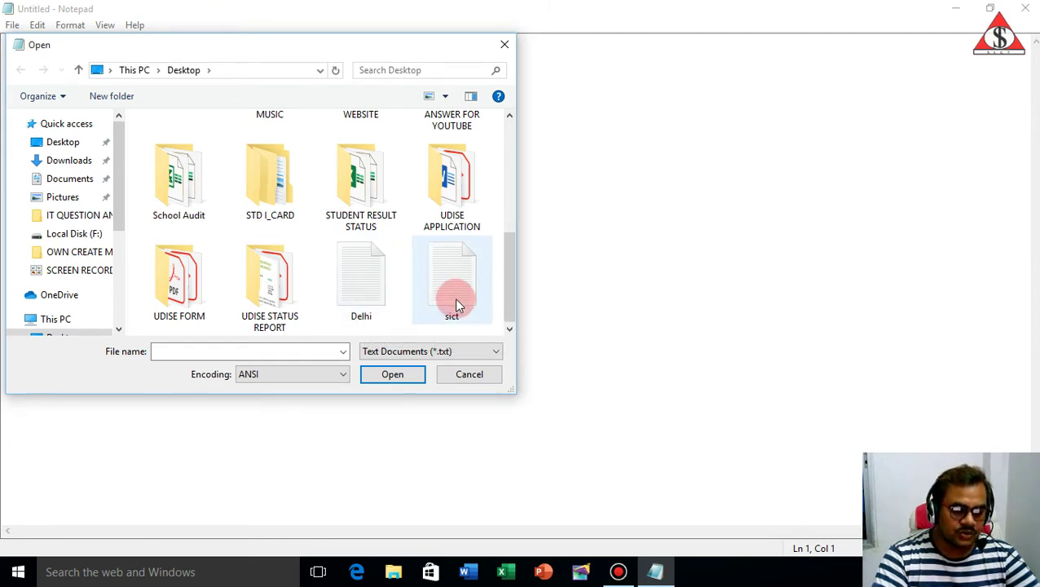
{"action": "left_click", "coordinate": [353, 283]}
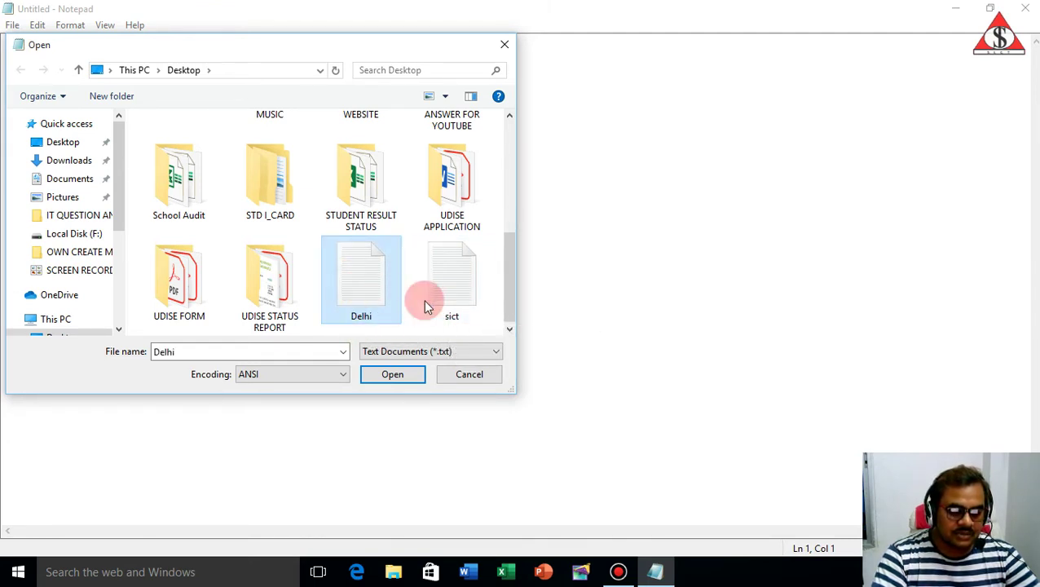
{"action": "left_click", "coordinate": [457, 286]}
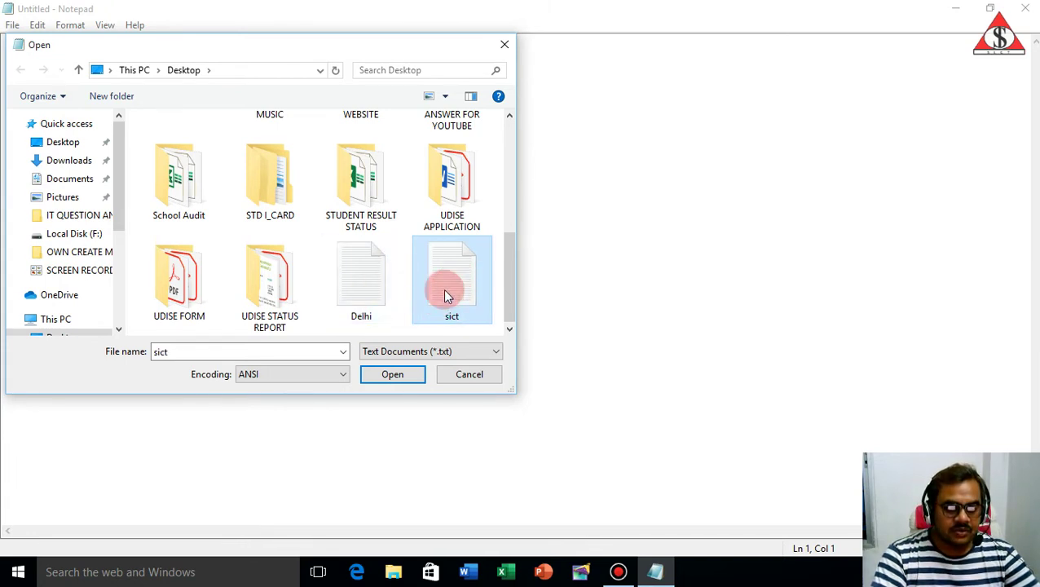
{"action": "left_click", "coordinate": [392, 374]}
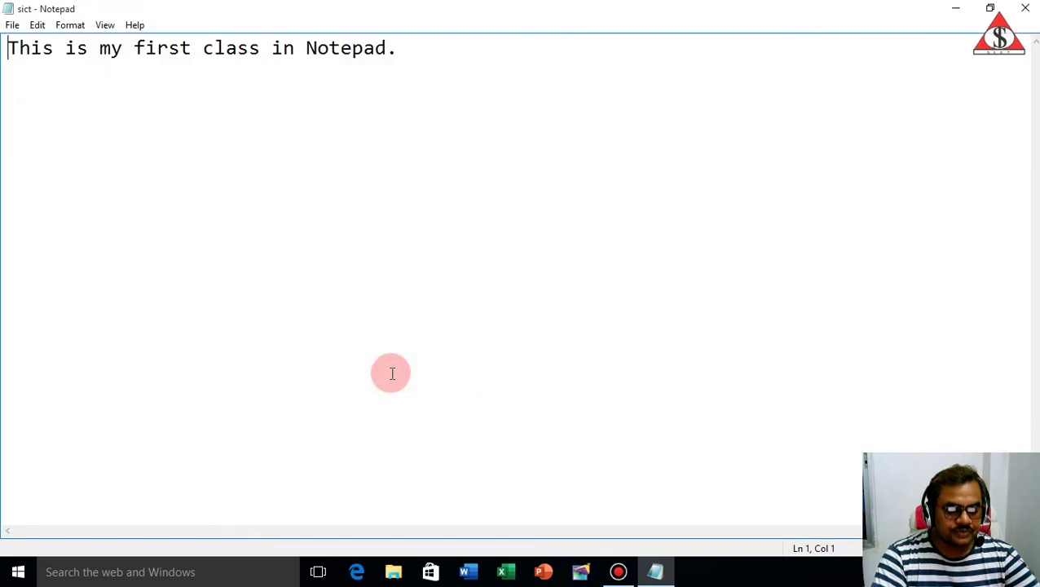
Open the page setup for sict, try Portrait orientation, and set the orientation back to Landscape
{"action": "left_click", "coordinate": [13, 26]}
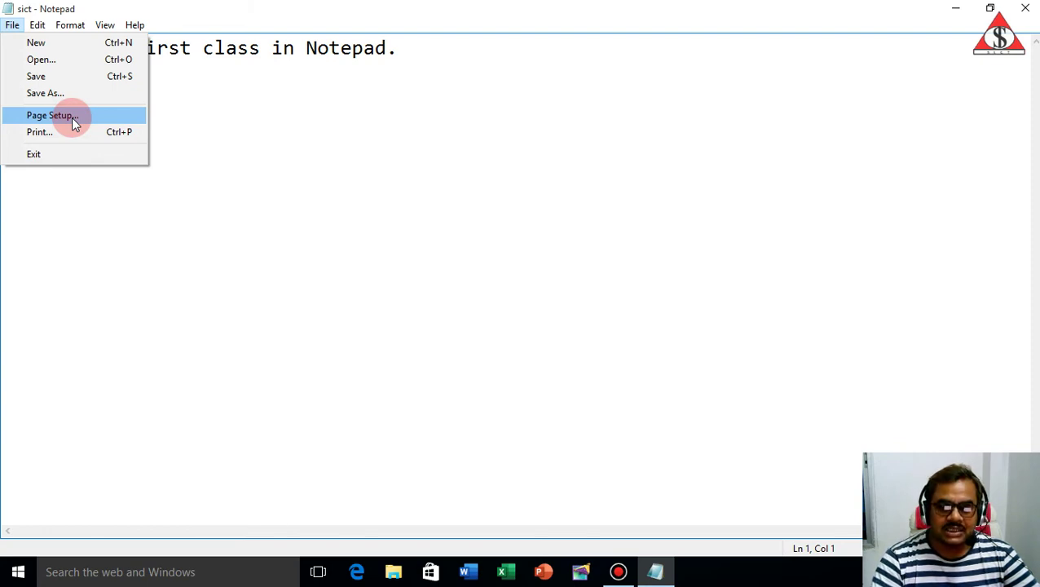
{"action": "left_click", "coordinate": [72, 117]}
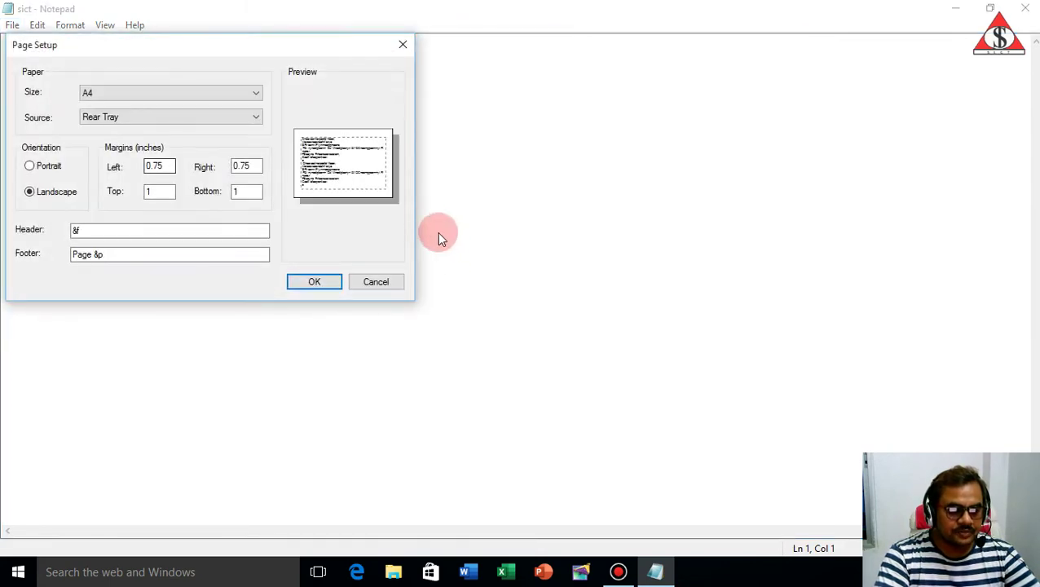
{"action": "left_click_drag", "start_coordinate": [230, 47], "coordinate": [485, 103]}
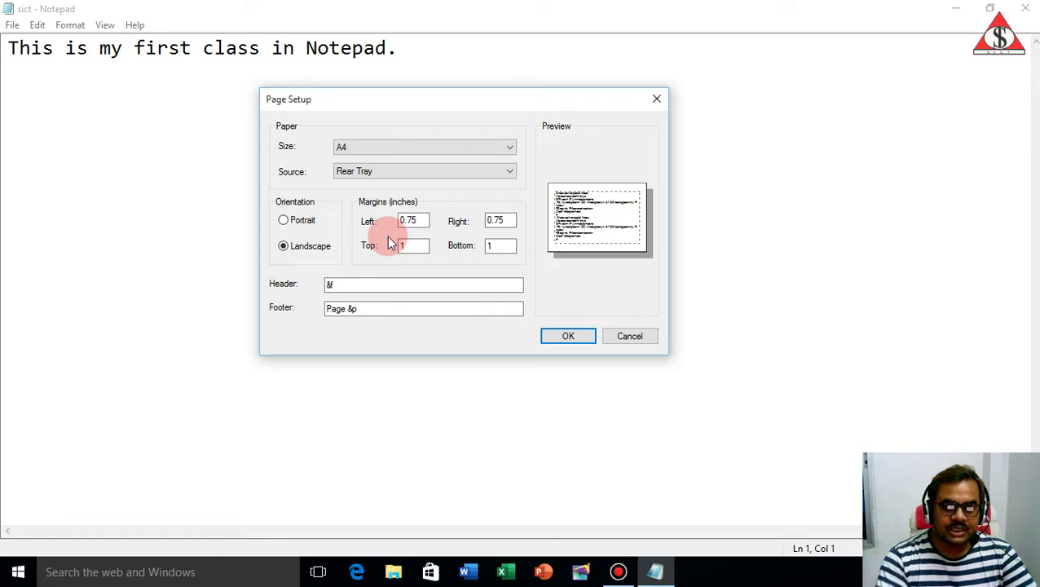
{"action": "left_click", "coordinate": [282, 220]}
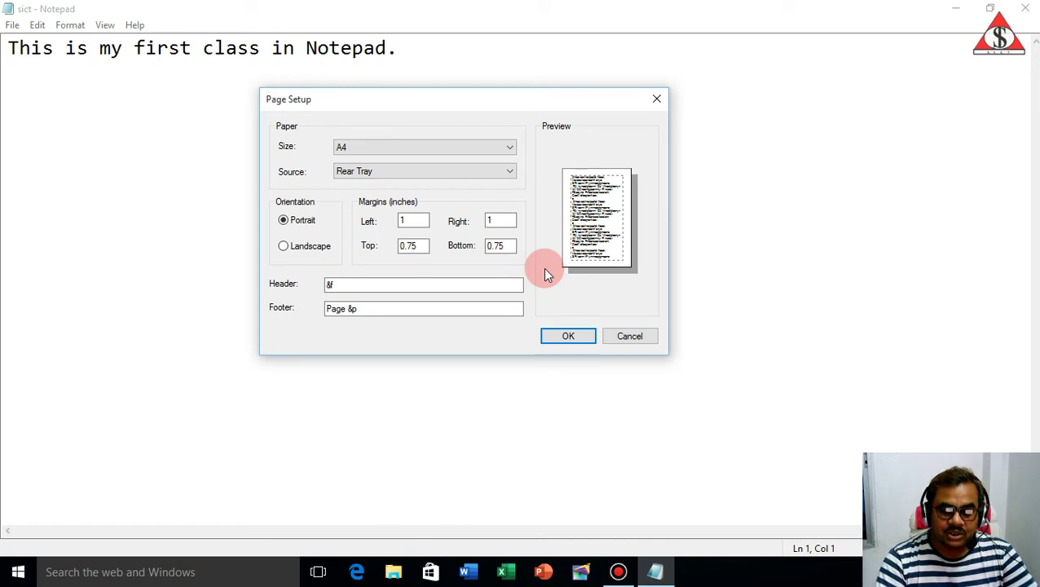
{"action": "left_click", "coordinate": [283, 247]}
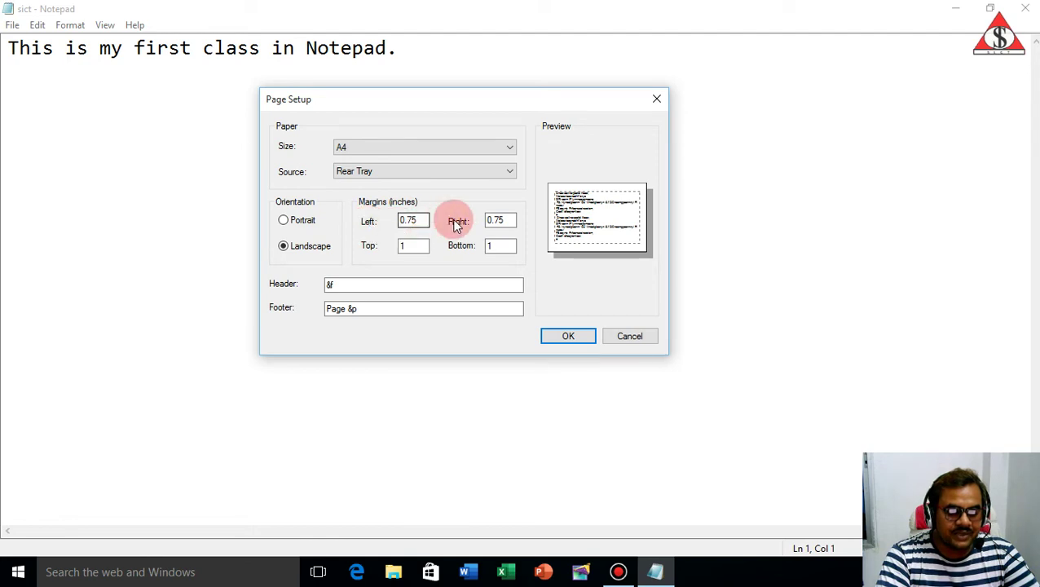
Set the left and top page margins of the sict document to 0.5 inches
{"action": "left_click", "coordinate": [418, 219]}
{"action": "left_click_drag", "start_coordinate": [418, 219], "coordinate": [378, 222]}
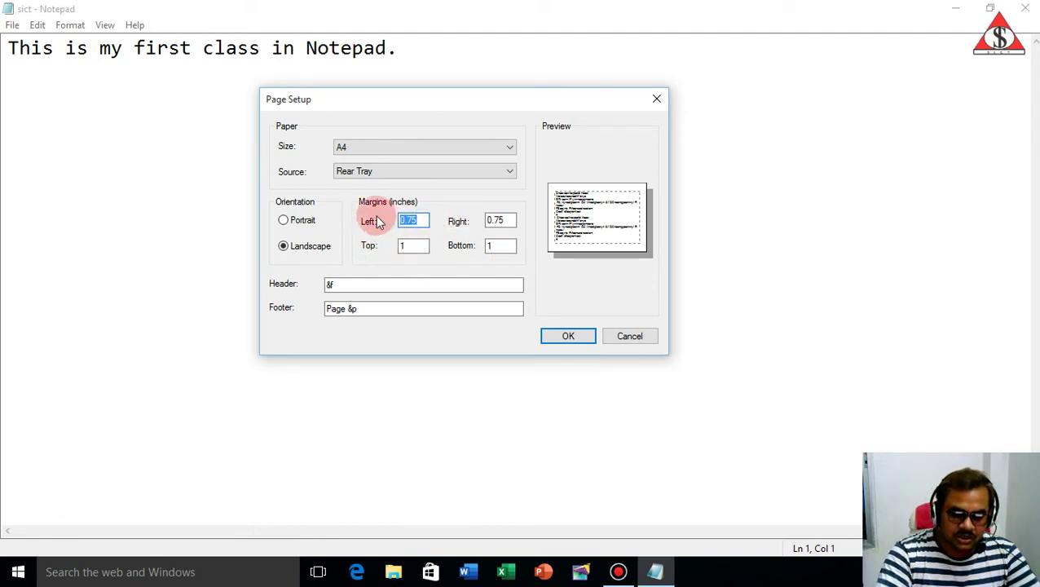
{"action": "type", "text": "0.5"}
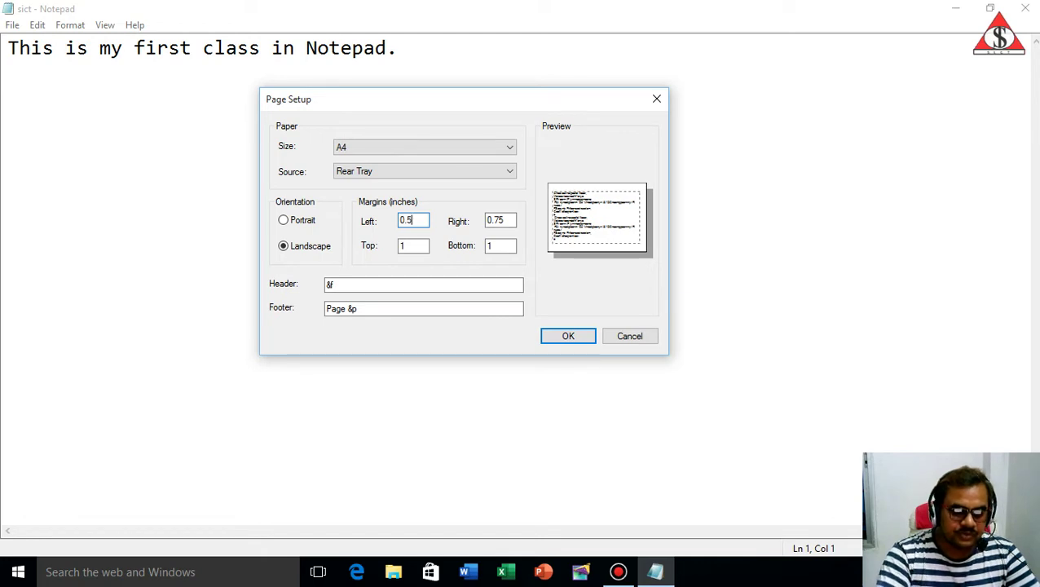
{"action": "left_click_drag", "start_coordinate": [416, 243], "coordinate": [398, 245]}
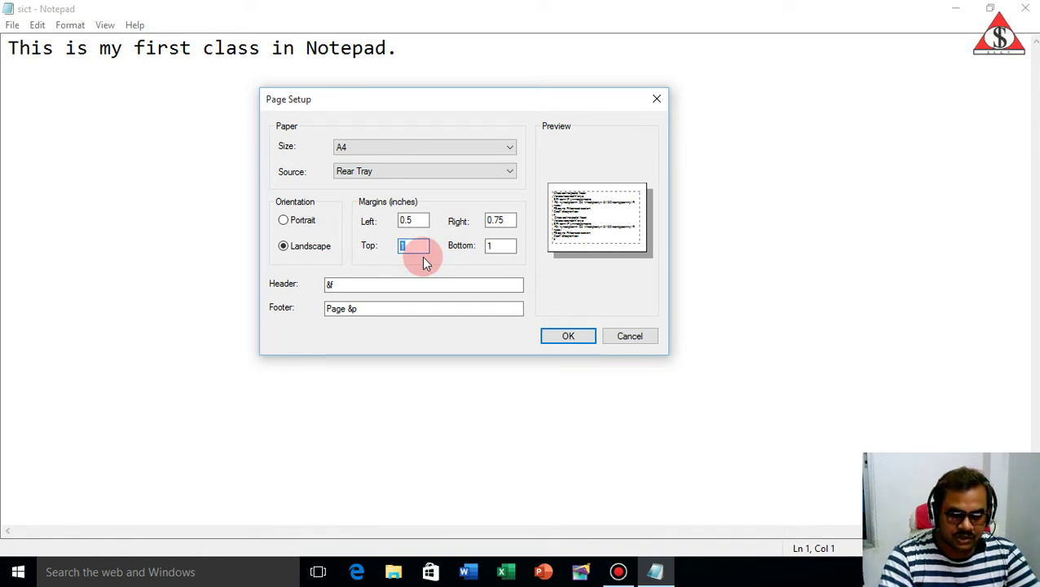
{"action": "type", "text": "0.5"}
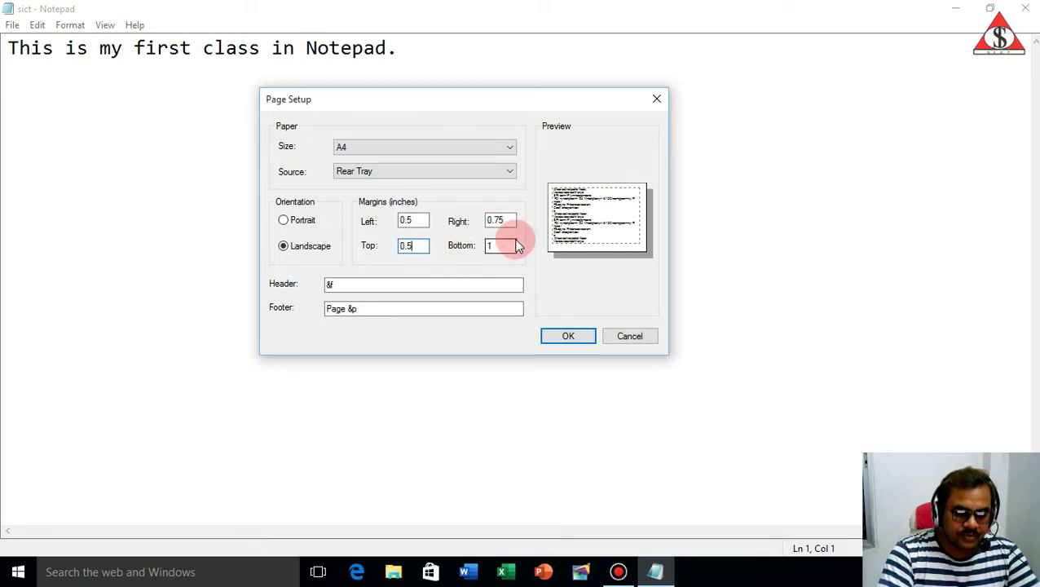
Enter 0.5 inches for the right and bottom page margins, re-entering the right margin once
{"action": "left_click_drag", "start_coordinate": [511, 220], "coordinate": [471, 220]}
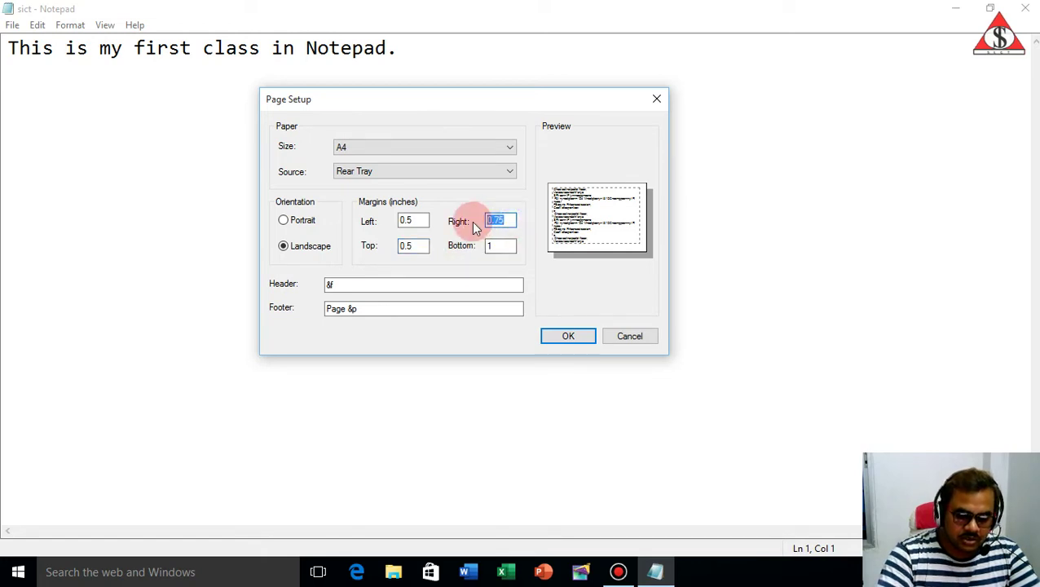
{"action": "type", "text": "0.5"}
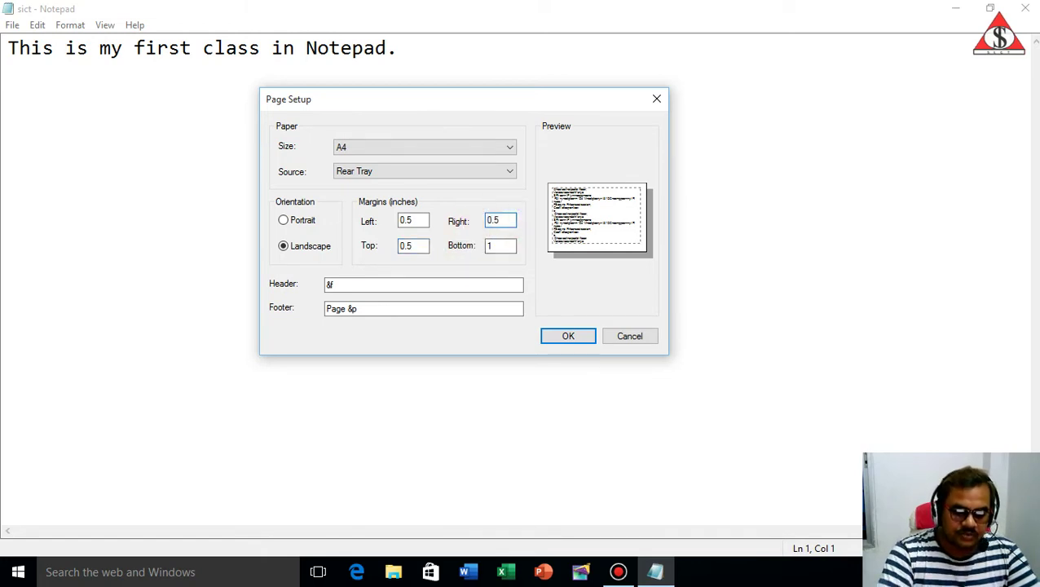
{"action": "left_click_drag", "start_coordinate": [498, 245], "coordinate": [481, 252]}
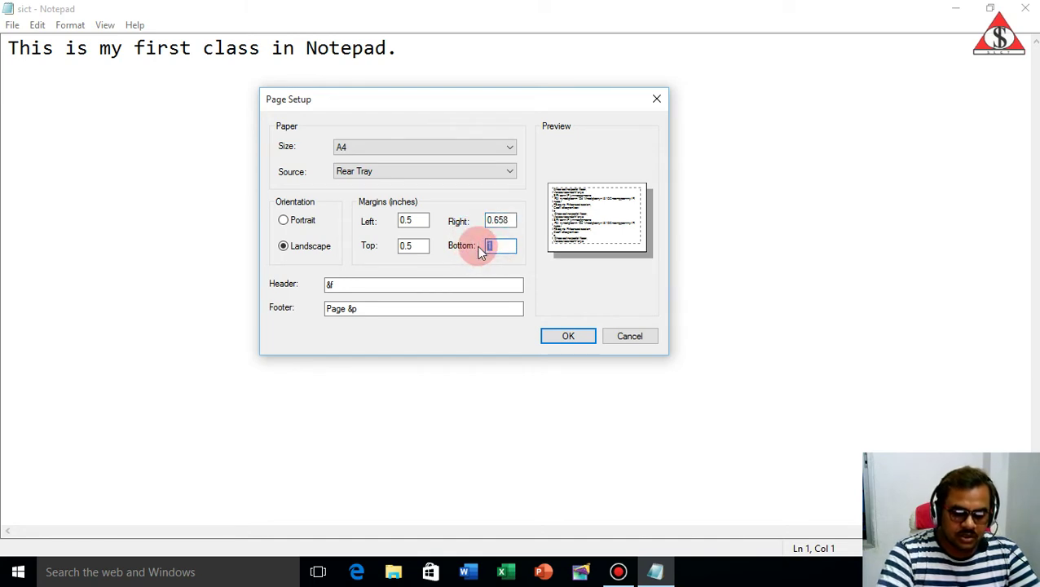
{"action": "type", "text": "0.5"}
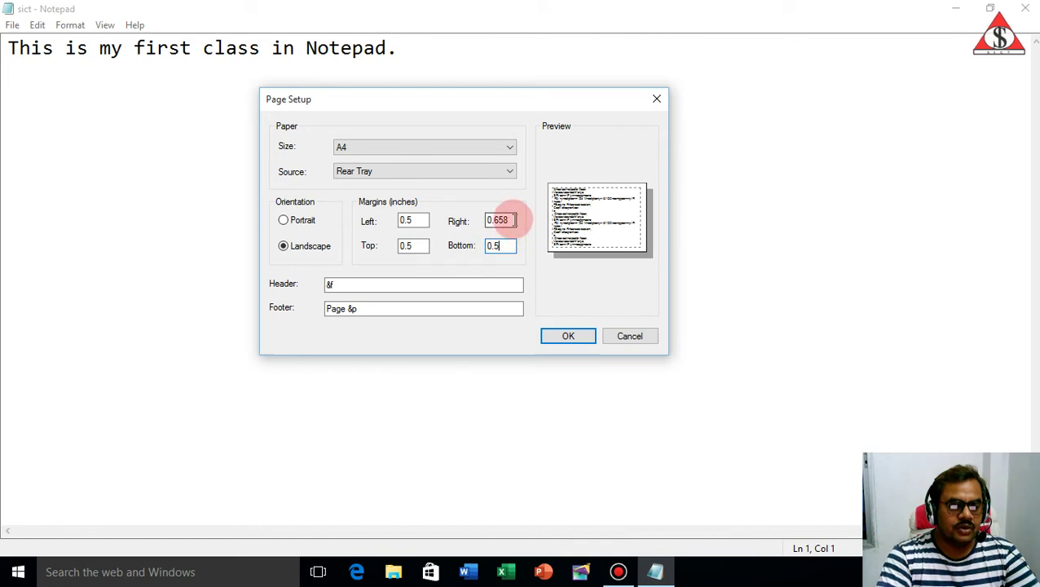
{"action": "left_click_drag", "start_coordinate": [515, 218], "coordinate": [461, 220]}
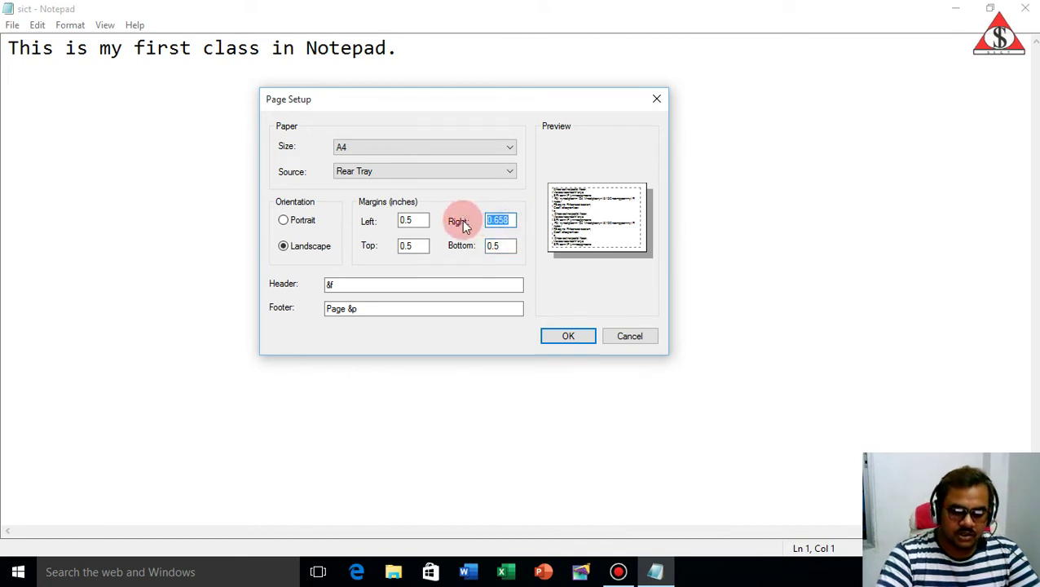
{"action": "type", "text": "0.5"}
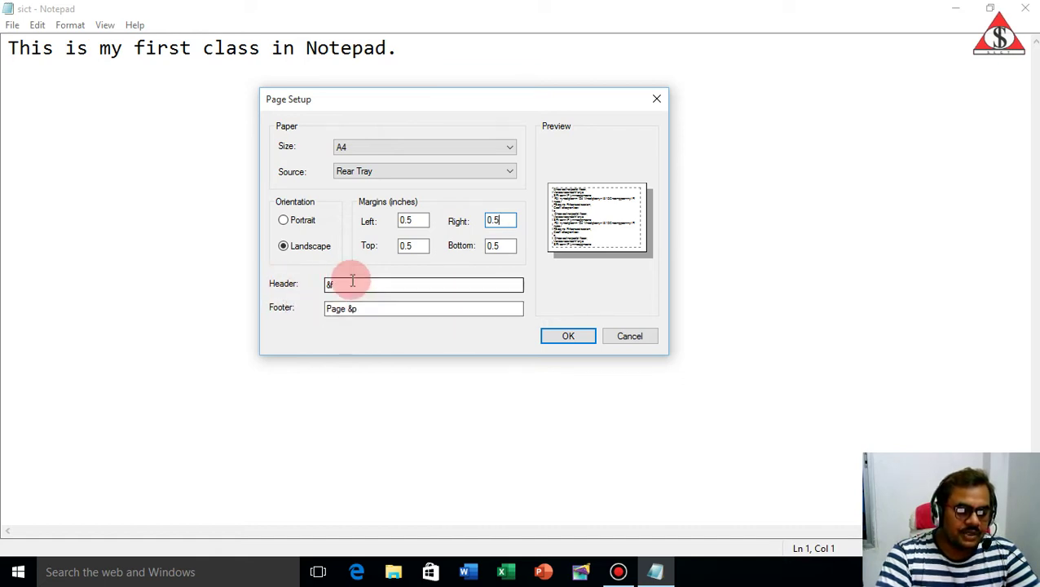
Replace the page header with Account and the page footer with Page One
{"action": "left_click_drag", "start_coordinate": [343, 283], "coordinate": [323, 283]}
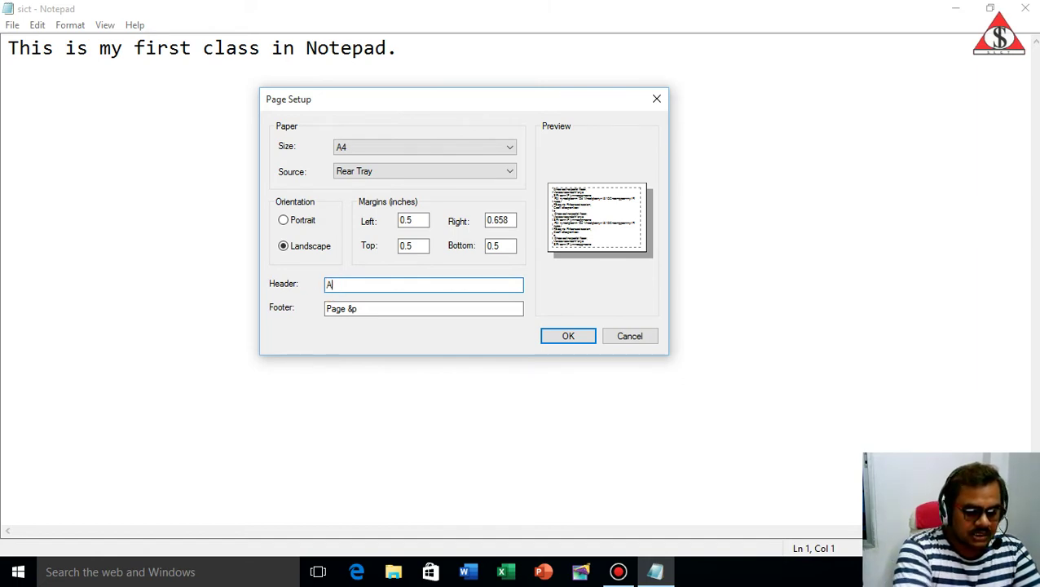
{"action": "type", "text": "Account"}
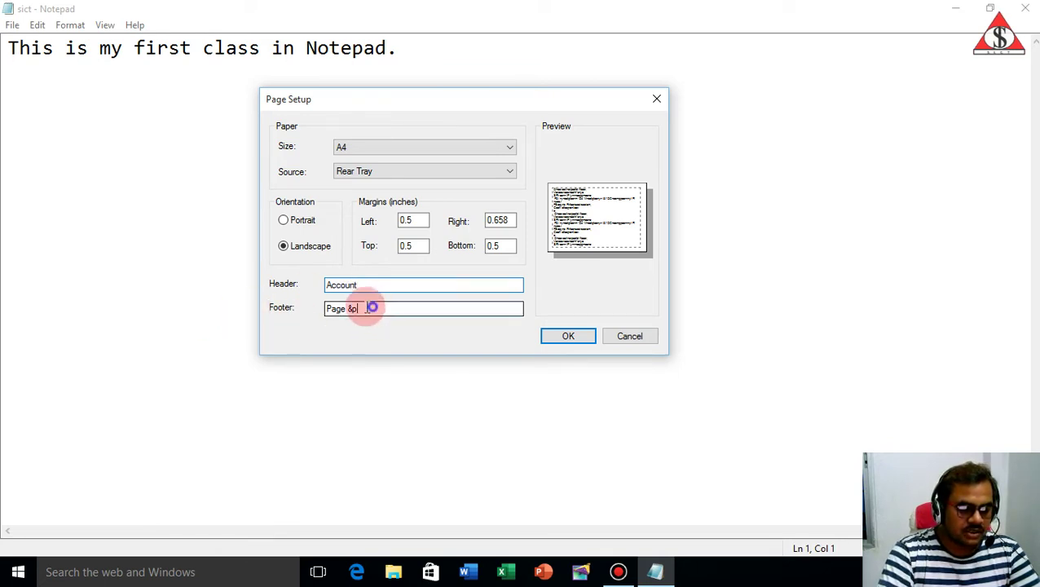
{"action": "left_click_drag", "start_coordinate": [367, 308], "coordinate": [324, 314]}
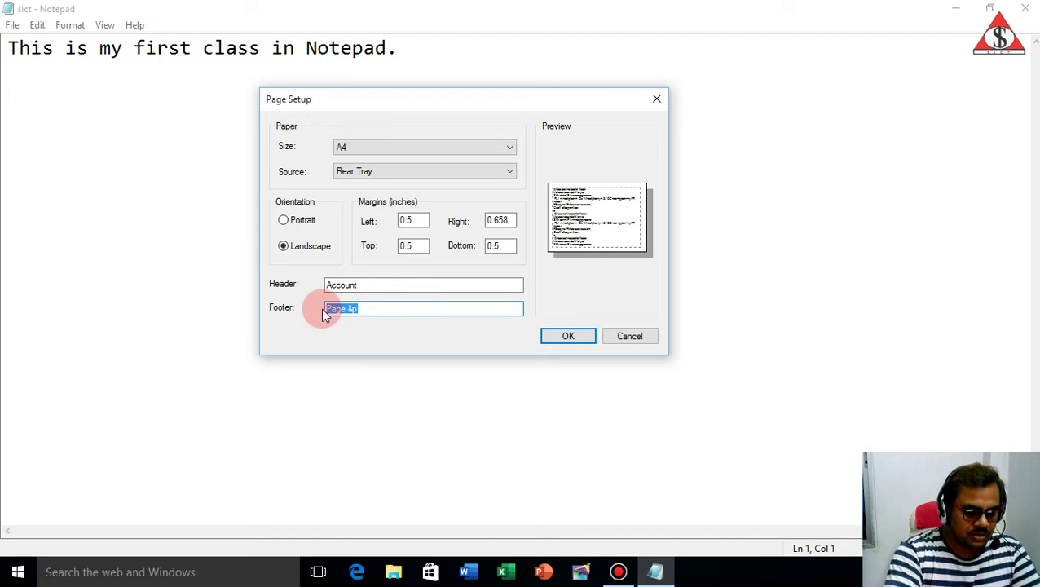
{"action": "type", "text": "Page"}
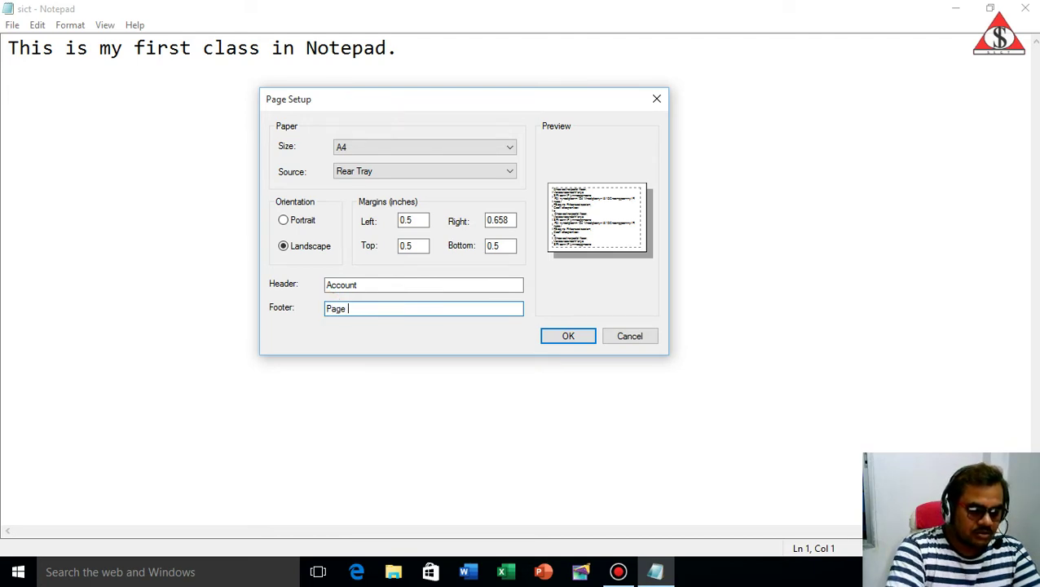
{"action": "type", "text": " One"}
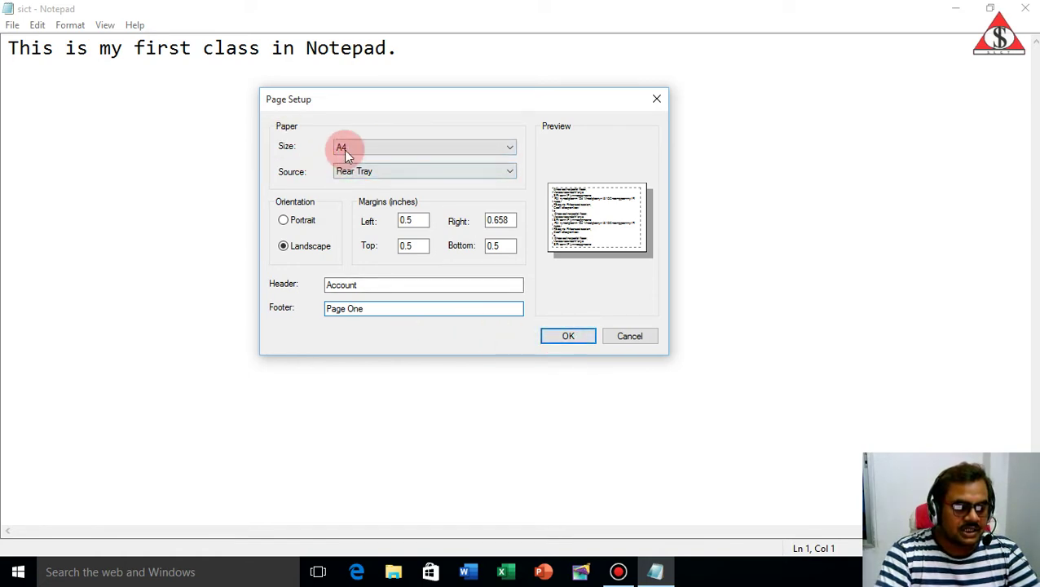
Review the paper size and source options, keep A4 and Rear Tray, and accept the page setup
{"action": "left_click", "coordinate": [398, 147]}
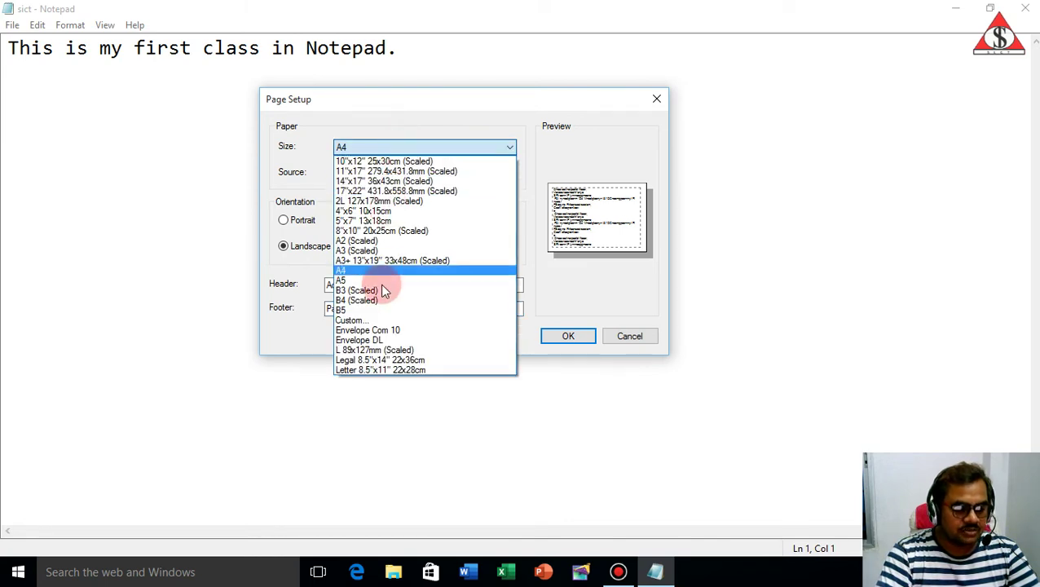
{"action": "left_click", "coordinate": [362, 128]}
{"action": "left_click", "coordinate": [453, 172]}
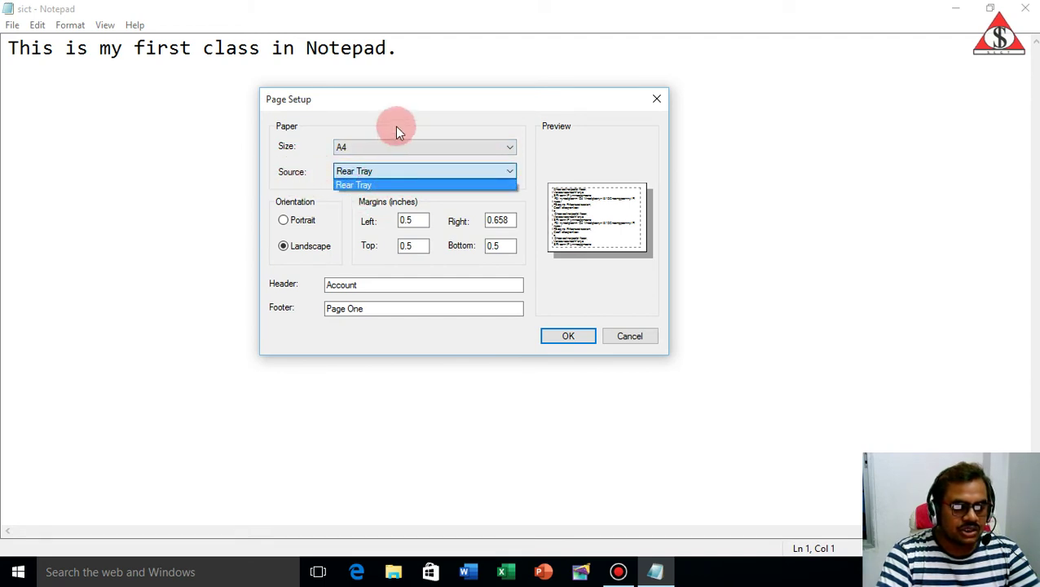
{"action": "left_click", "coordinate": [418, 127]}
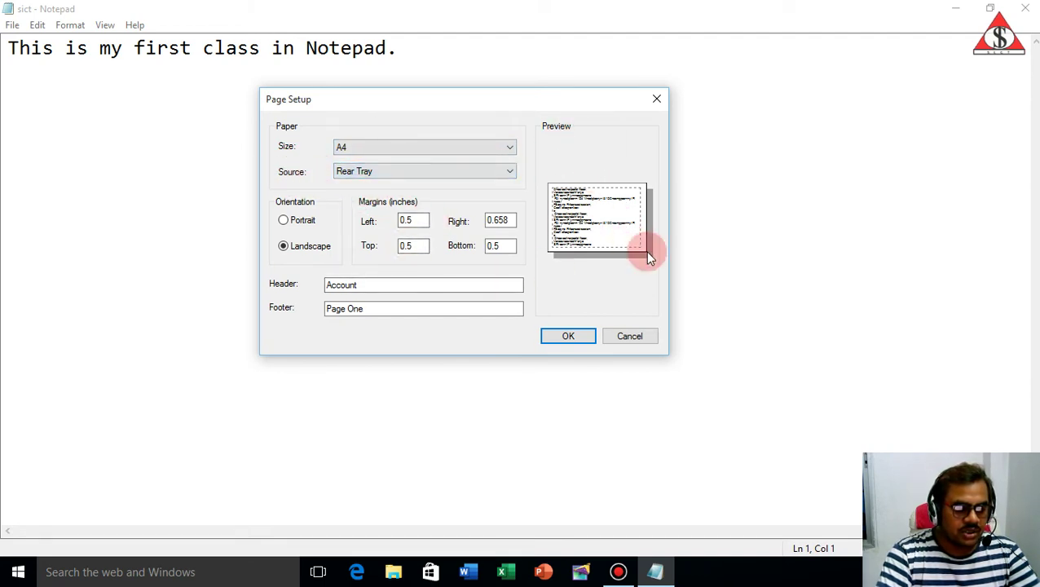
{"action": "left_click", "coordinate": [560, 334]}
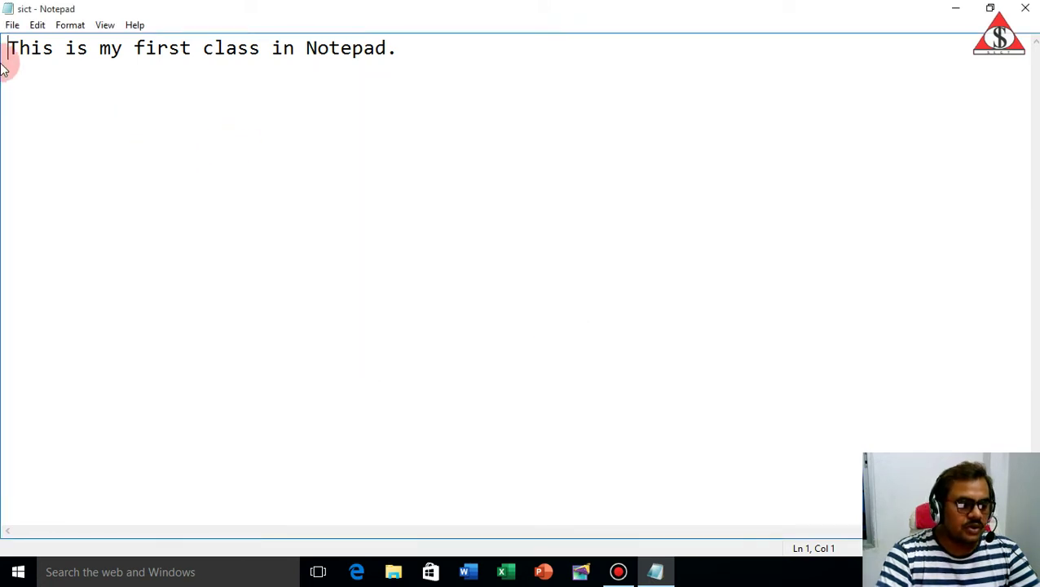
Open the print settings for sict, try the Canon XPS printer, and reselect Canon MG2500 series Printer
{"action": "left_click", "coordinate": [12, 24]}
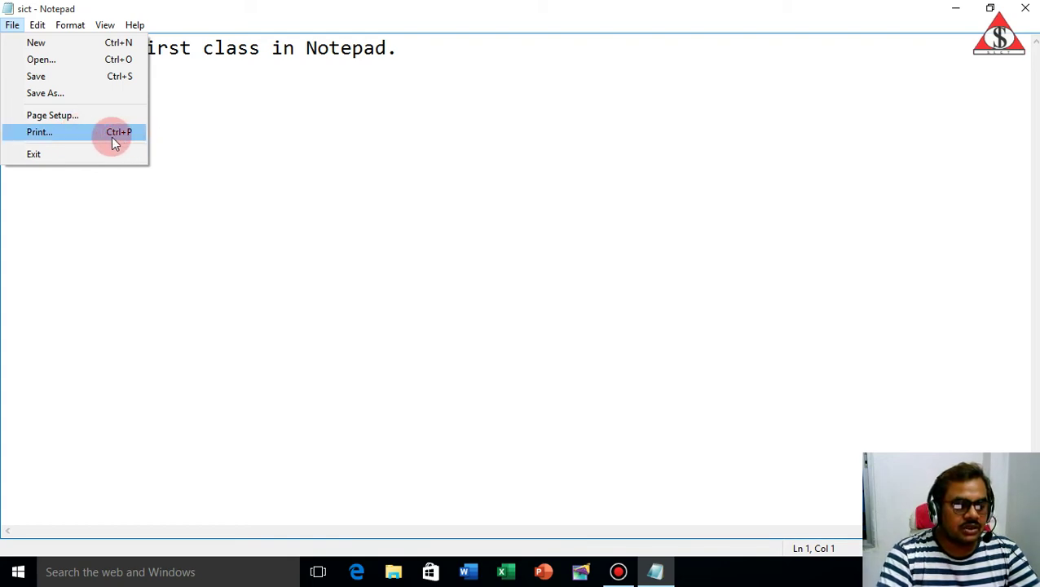
{"action": "left_click", "coordinate": [65, 135]}
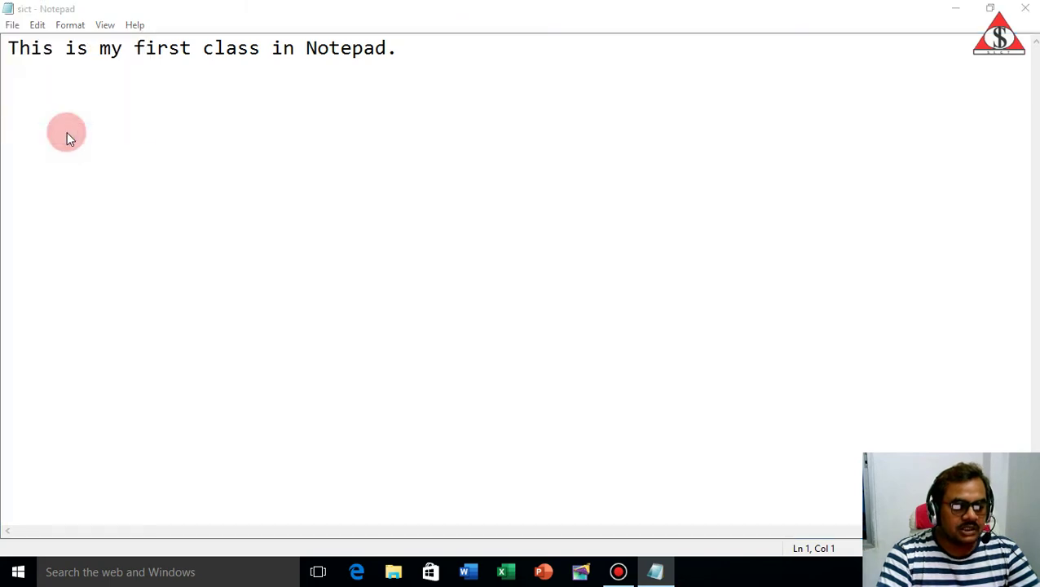
{"action": "left_click_drag", "start_coordinate": [178, 22], "coordinate": [489, 107]}
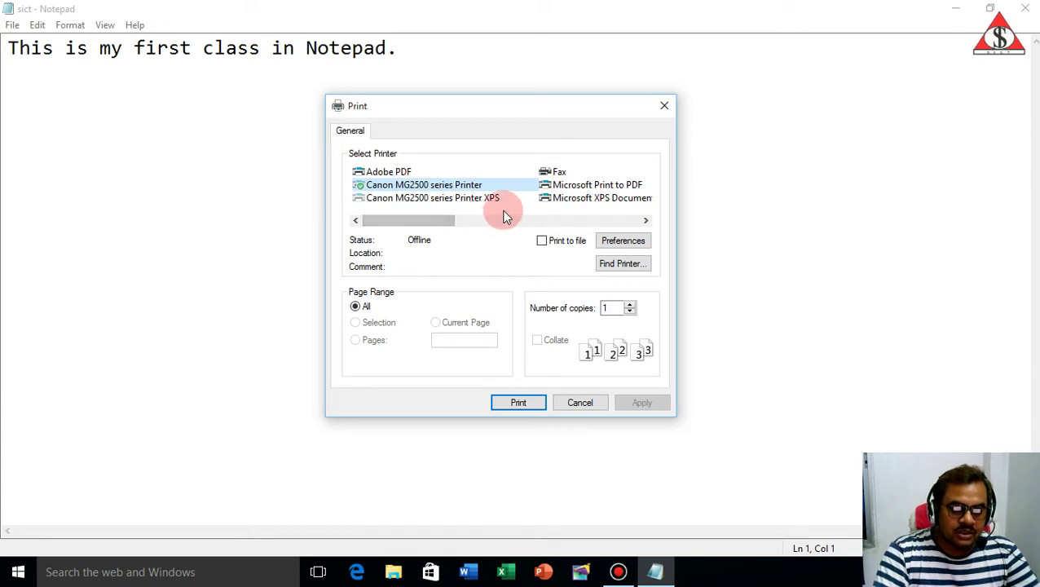
{"action": "left_click", "coordinate": [390, 185]}
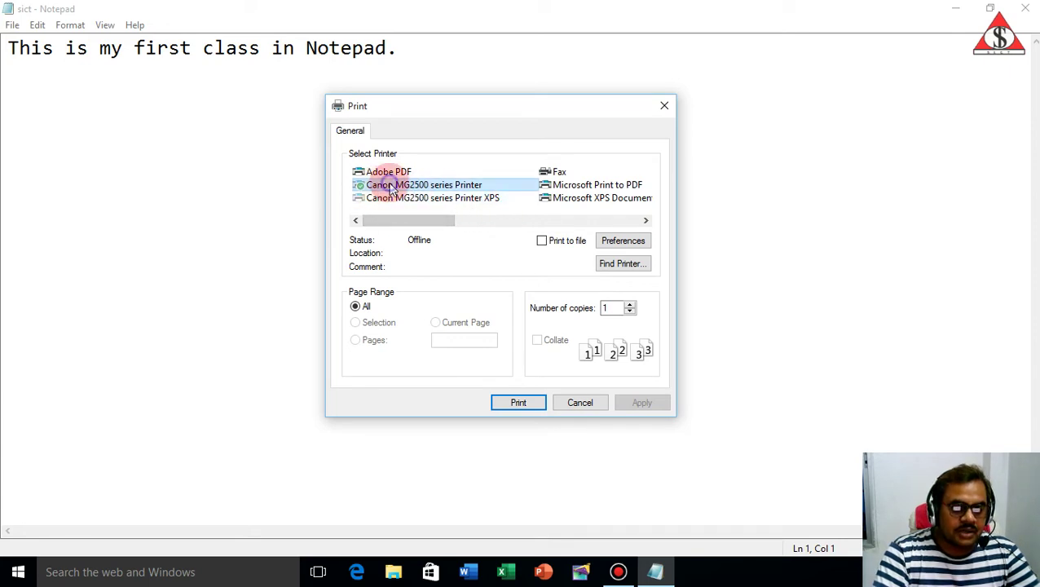
{"action": "left_click", "coordinate": [399, 198]}
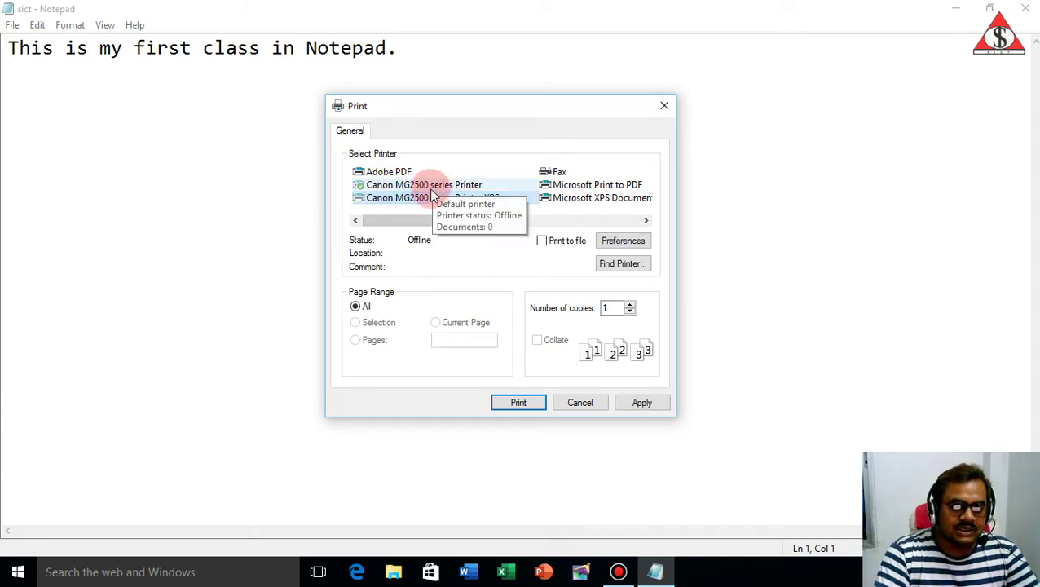
{"action": "left_click", "coordinate": [403, 187]}
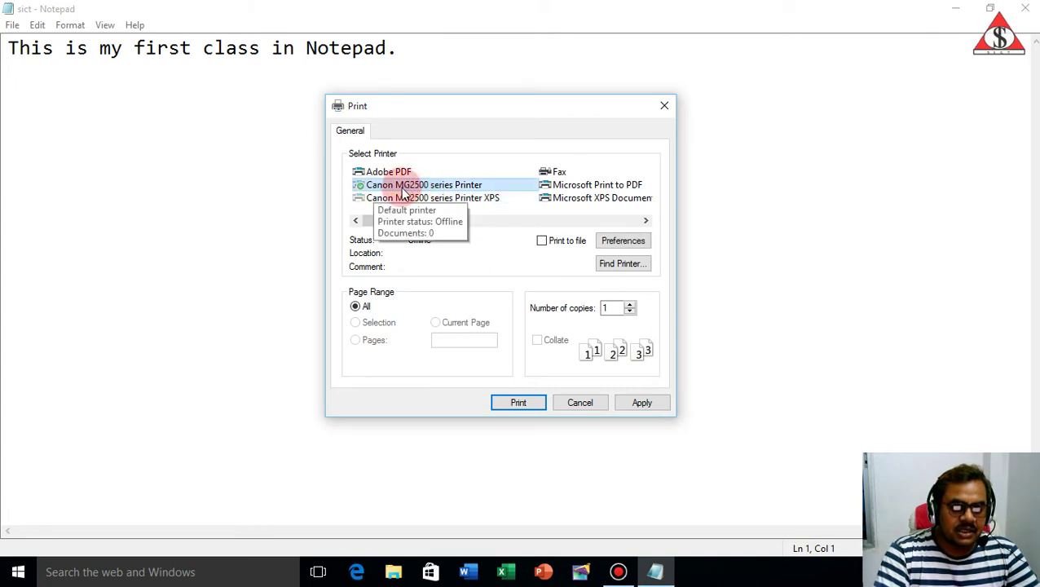
{"action": "left_click", "coordinate": [452, 188]}
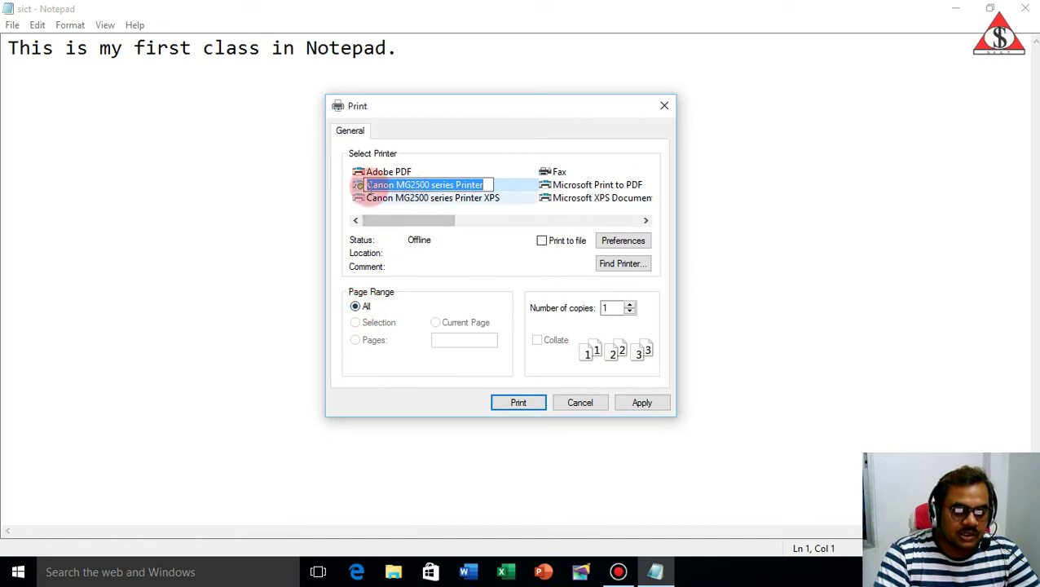
{"action": "left_click", "coordinate": [350, 186]}
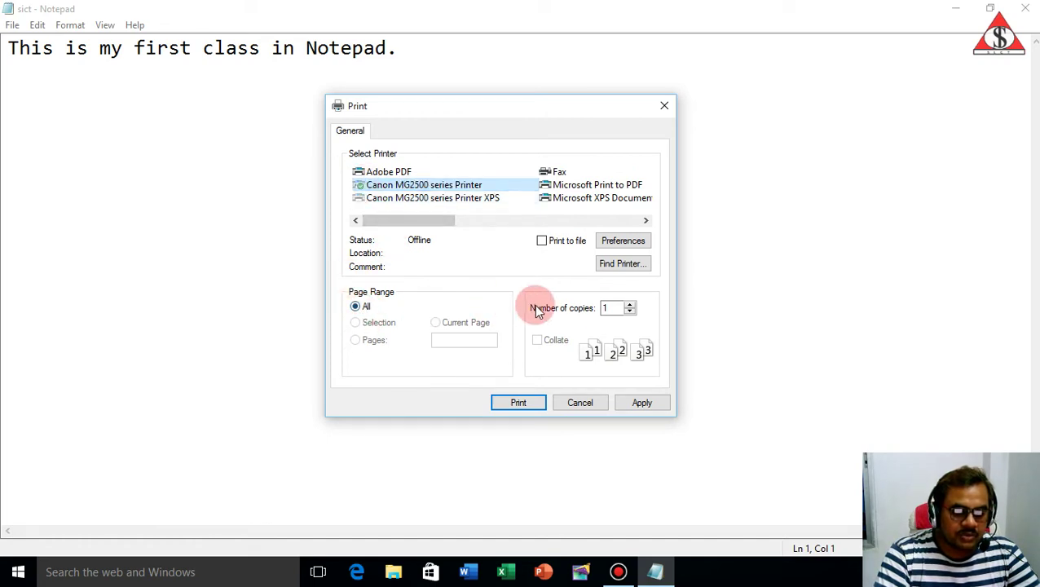
Try 10 copies, raise the number of copies to 20, and close the print settings without printing
{"action": "left_click", "coordinate": [613, 308]}
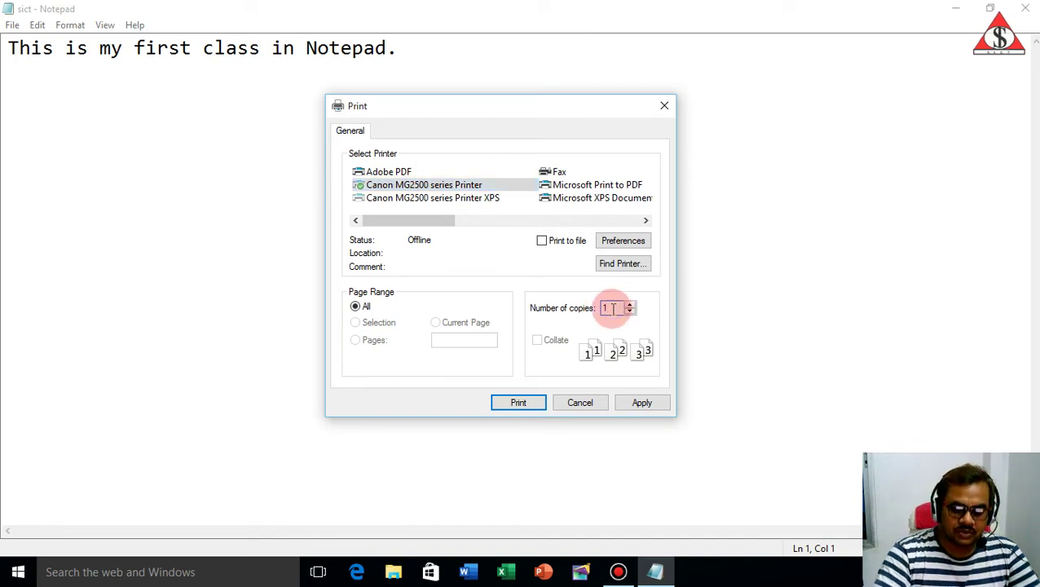
{"action": "type", "text": "0"}
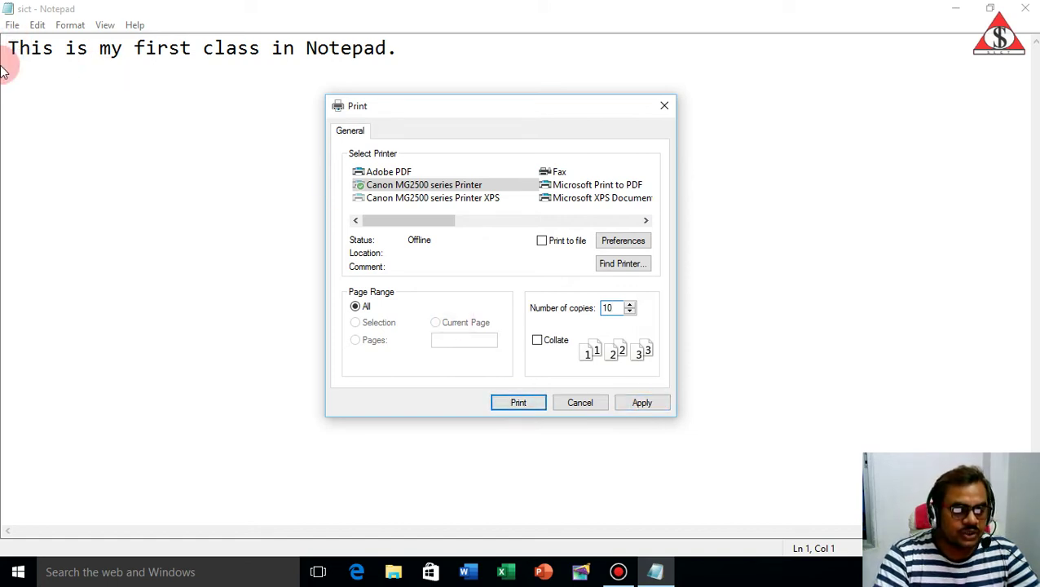
{"action": "left_click", "coordinate": [630, 312]}
{"action": "left_click", "coordinate": [630, 312]}
{"action": "left_click", "coordinate": [630, 312]}
{"action": "left_click", "coordinate": [630, 313]}
{"action": "left_click", "coordinate": [630, 304]}
{"action": "left_click", "coordinate": [630, 304]}
{"action": "left_click", "coordinate": [630, 304]}
{"action": "left_click", "coordinate": [630, 304]}
{"action": "left_click", "coordinate": [630, 304]}
{"action": "left_click", "coordinate": [630, 304]}
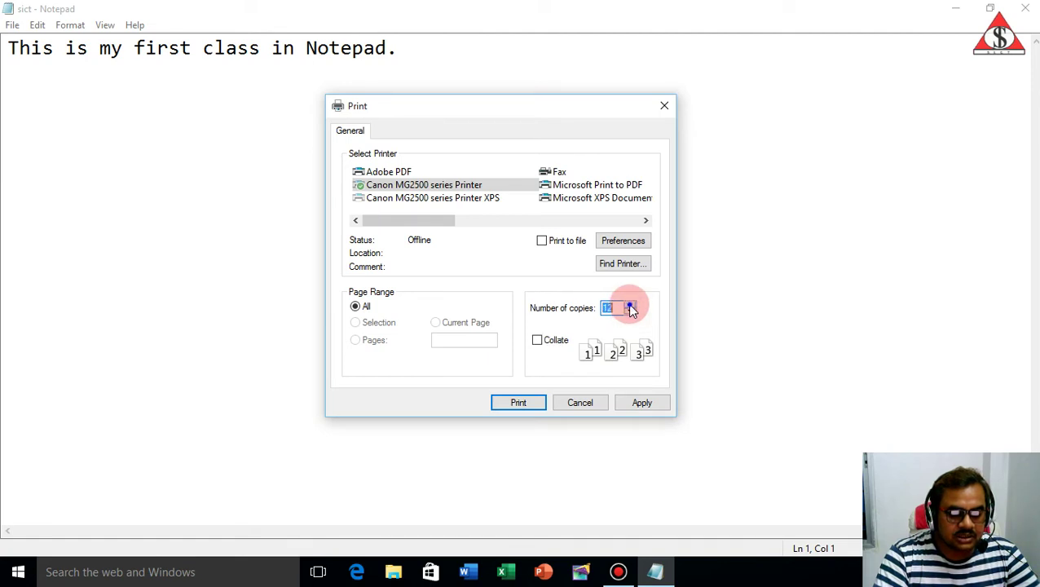
{"action": "left_click", "coordinate": [630, 304]}
{"action": "left_click", "coordinate": [630, 304]}
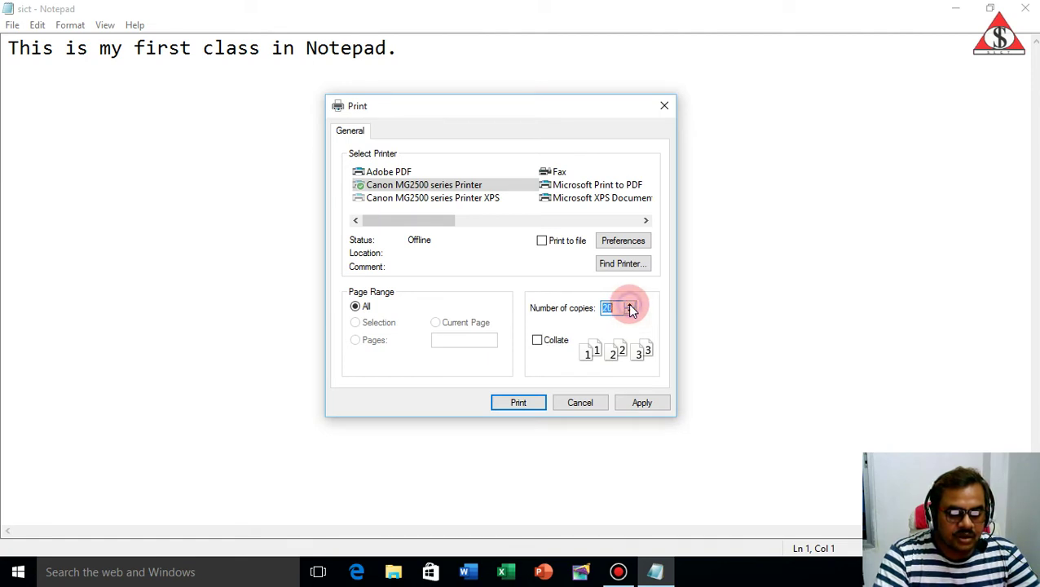
{"action": "left_click", "coordinate": [611, 308]}
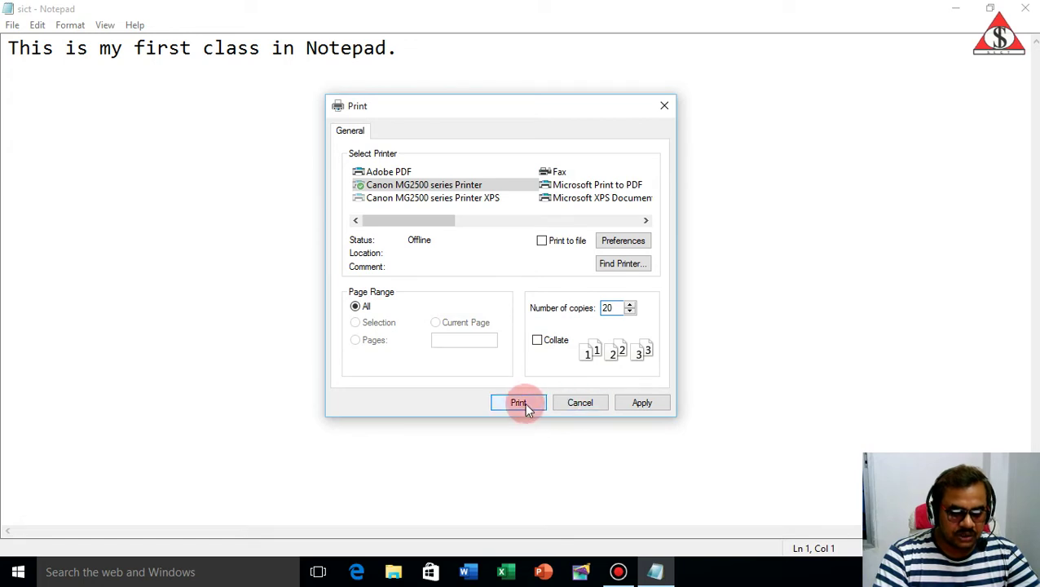
{"action": "left_click", "coordinate": [579, 402]}
Exit Notepad from the sict document and refresh the Windows desktop
{"action": "left_click", "coordinate": [12, 25]}
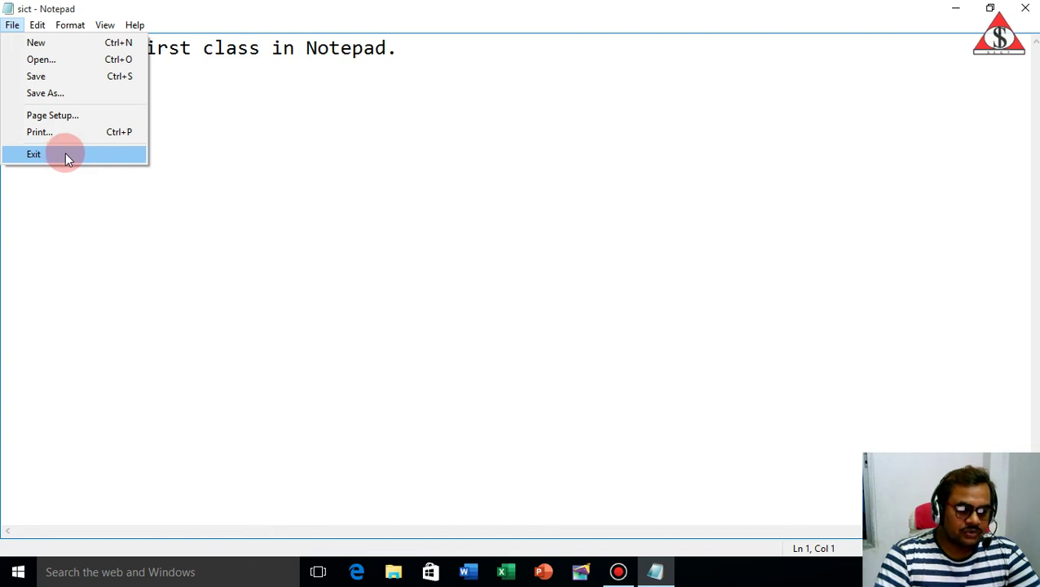
{"action": "left_click", "coordinate": [65, 155]}
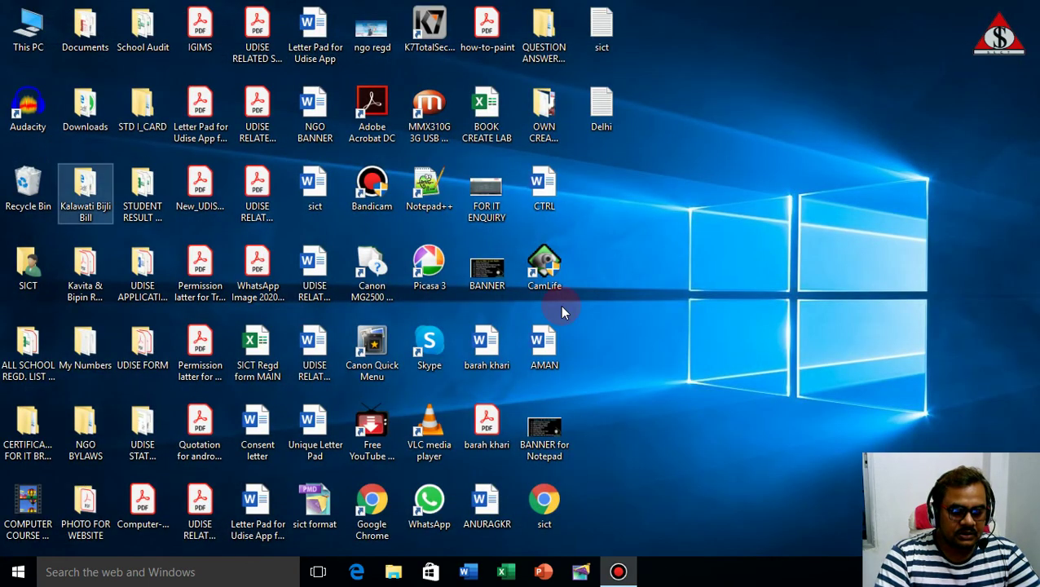
{"action": "right_click", "coordinate": [697, 196]}
{"action": "left_click", "coordinate": [739, 242]}
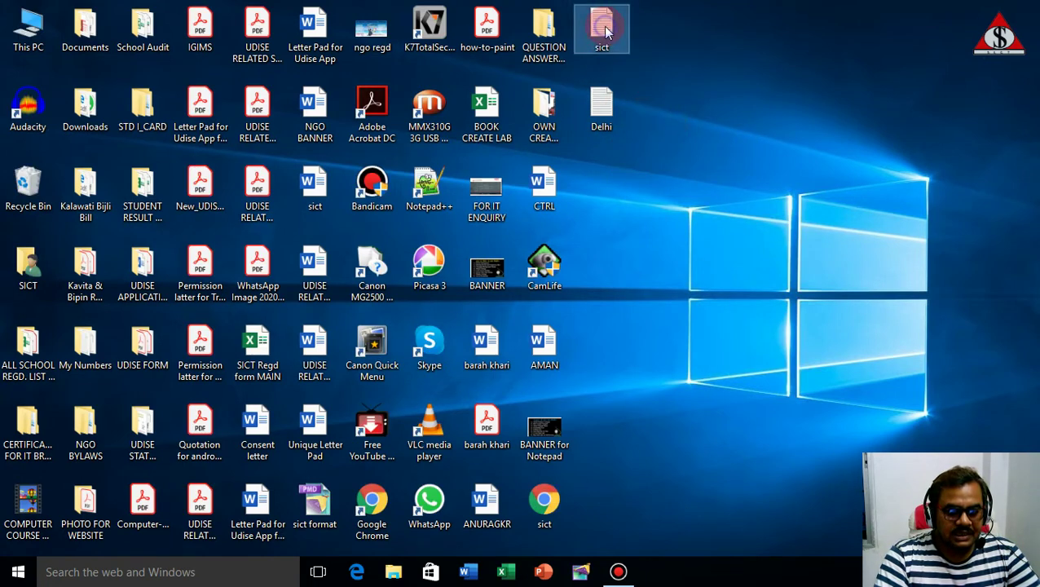
Open the Delhi text file from the desktop twice, closing its window each time
{"action": "left_click", "coordinate": [602, 118]}
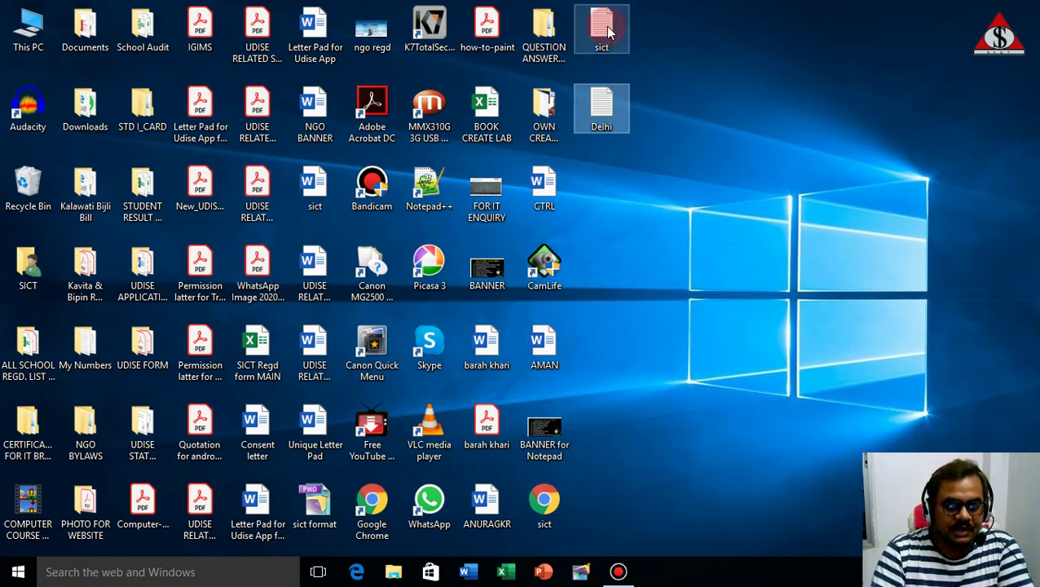
{"action": "left_click", "coordinate": [613, 50], "text": "ctrl"}
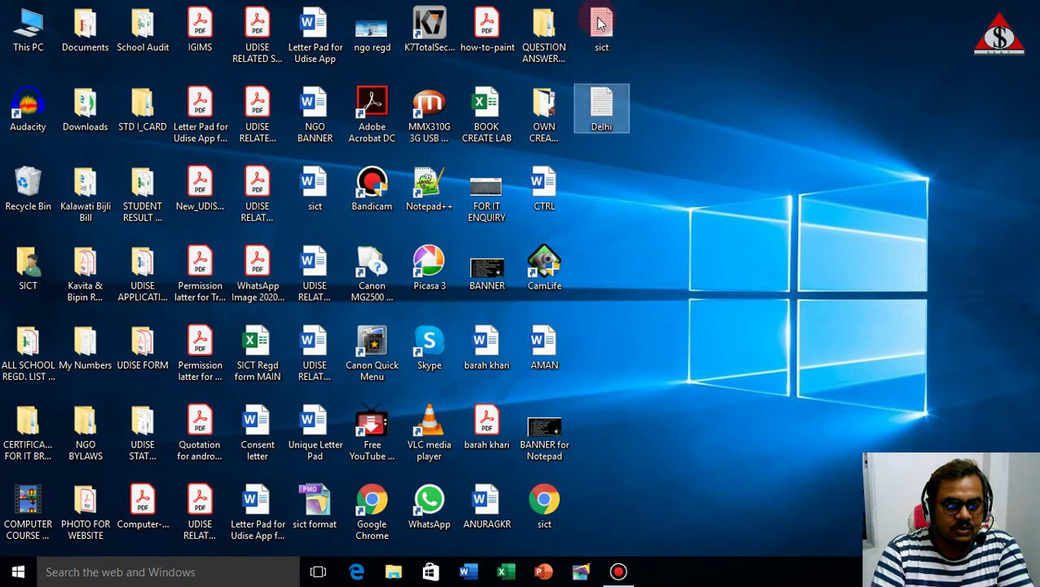
{"action": "double_click", "coordinate": [603, 112]}
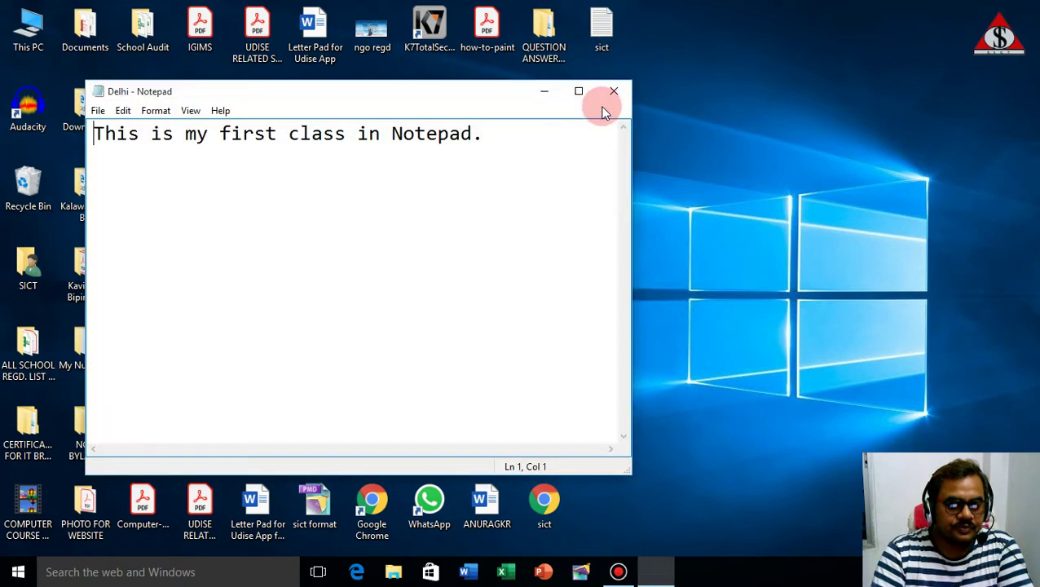
{"action": "left_click", "coordinate": [590, 98]}
{"action": "left_click", "coordinate": [607, 96]}
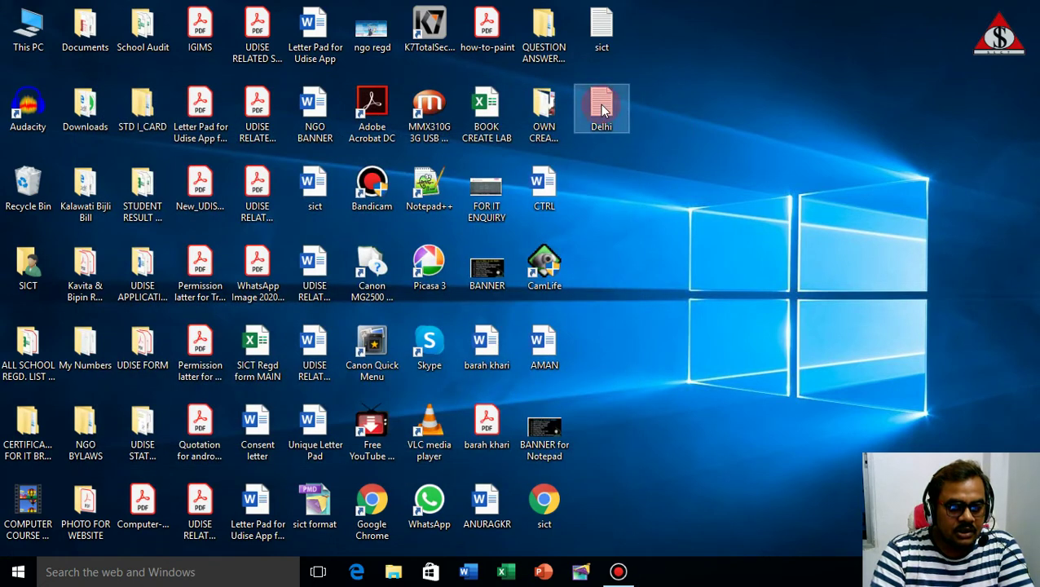
{"action": "left_click", "coordinate": [603, 106]}
{"action": "left_click", "coordinate": [602, 105]}
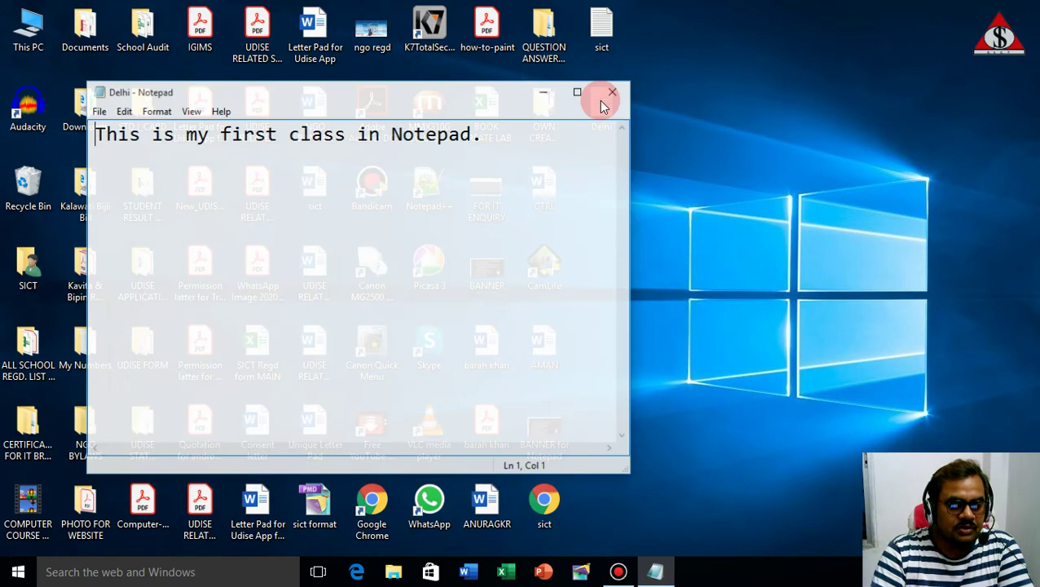
{"action": "left_click", "coordinate": [608, 96]}
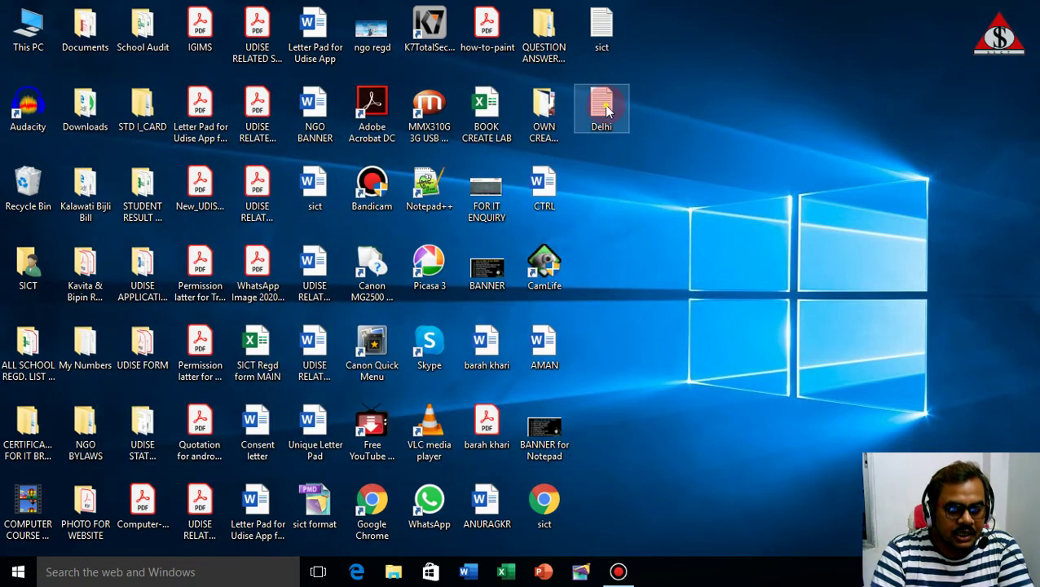
Open the Delhi file through its Open command and close the window again
{"action": "right_click", "coordinate": [606, 108]}
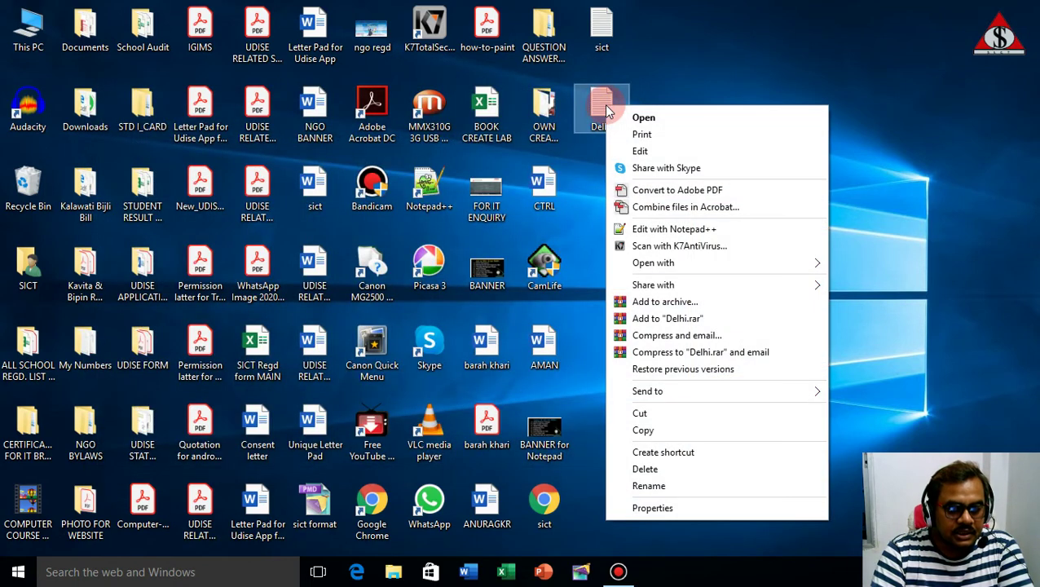
{"action": "left_click", "coordinate": [652, 117]}
{"action": "left_click", "coordinate": [611, 93]}
Reopen the Delhi text file from the desktop and maximize its window
{"action": "left_click", "coordinate": [611, 110]}
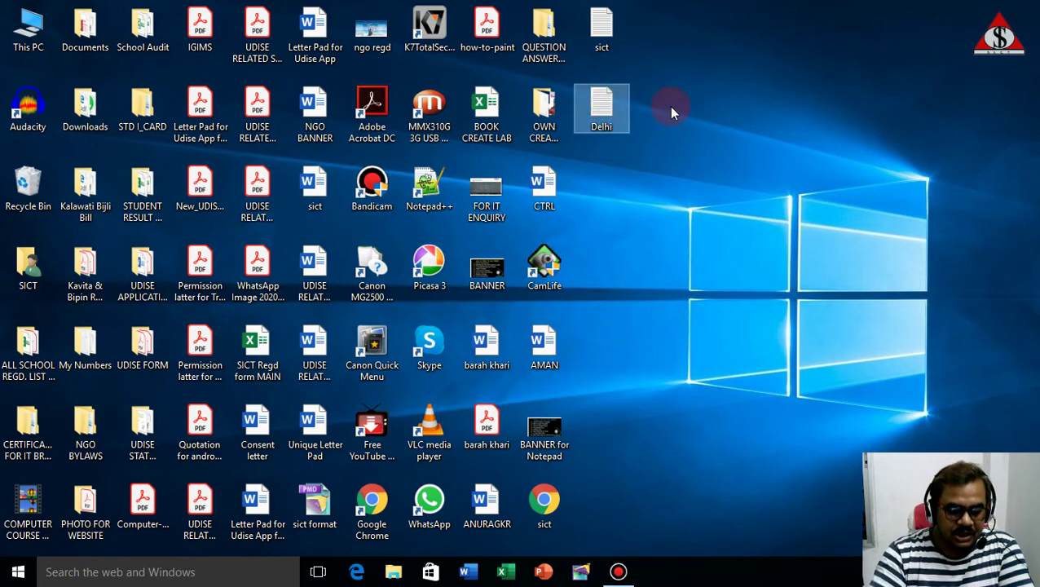
{"action": "key", "text": "Return"}
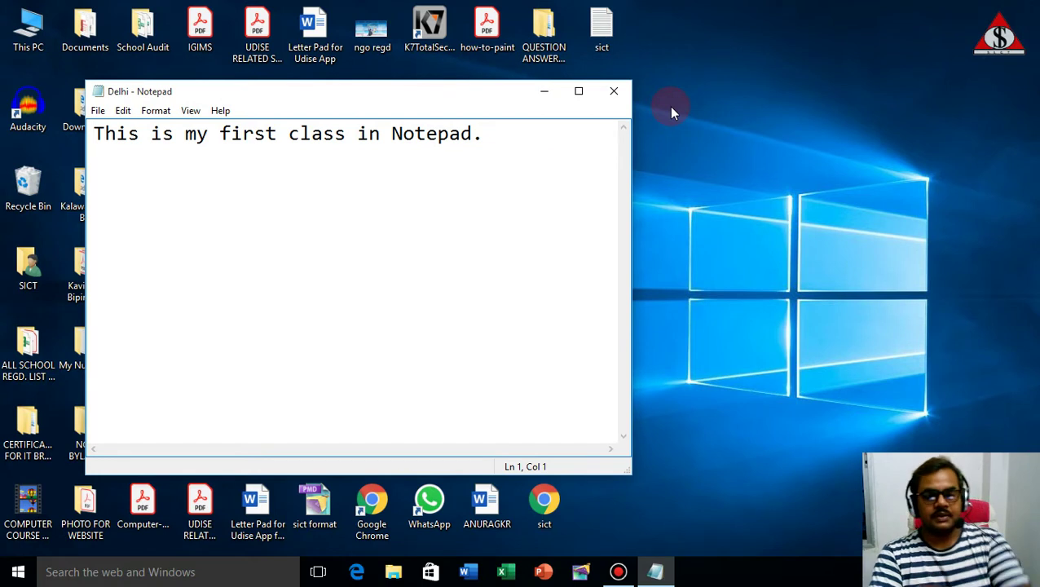
{"action": "left_click", "coordinate": [580, 93]}
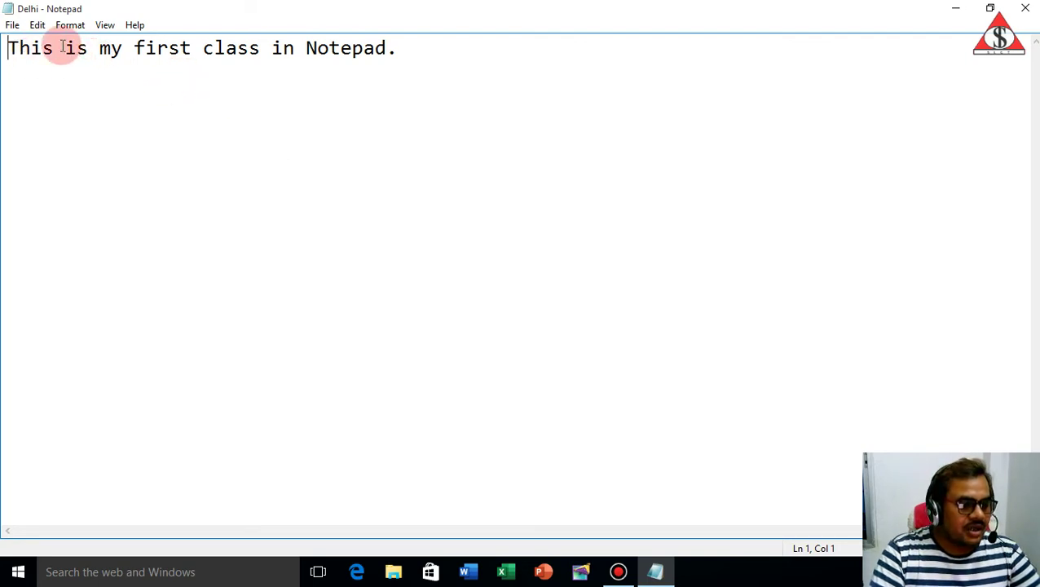
Practise selecting the word "is" in the sentence, clearing the selection each time
{"action": "left_click_drag", "start_coordinate": [65, 49], "coordinate": [88, 47]}
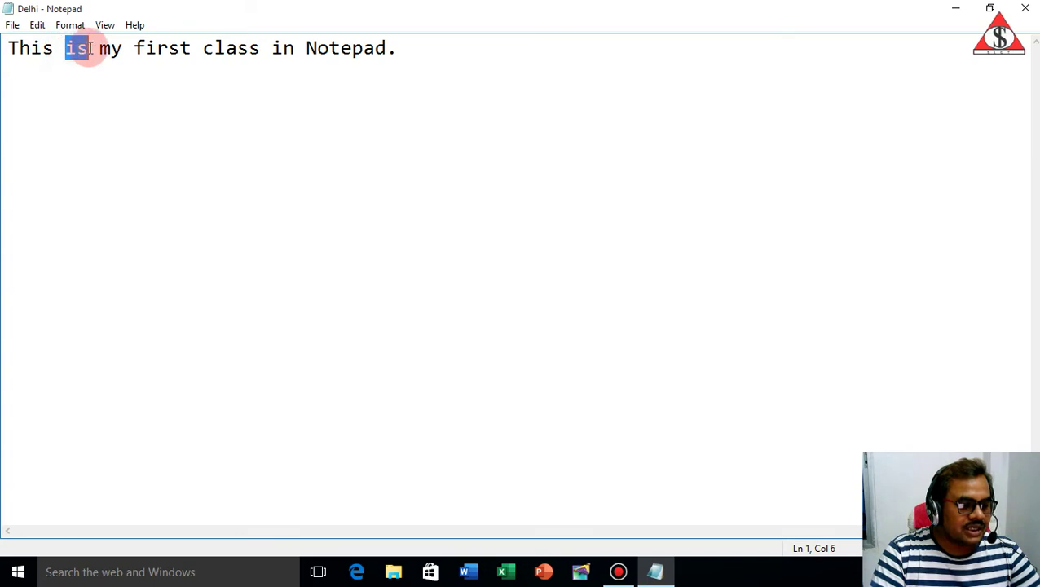
{"action": "left_click", "coordinate": [133, 47]}
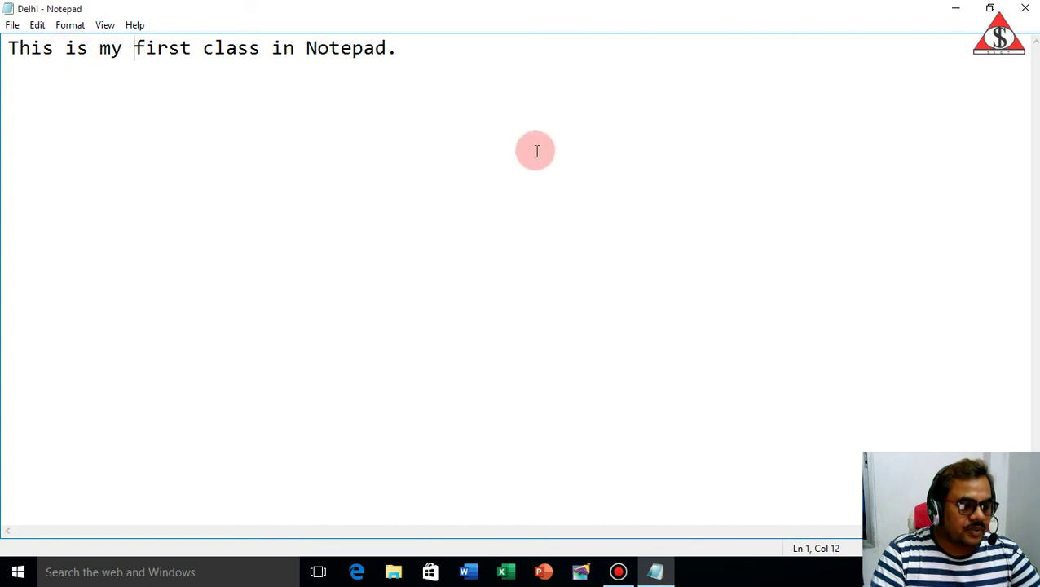
{"action": "left_click", "coordinate": [64, 49]}
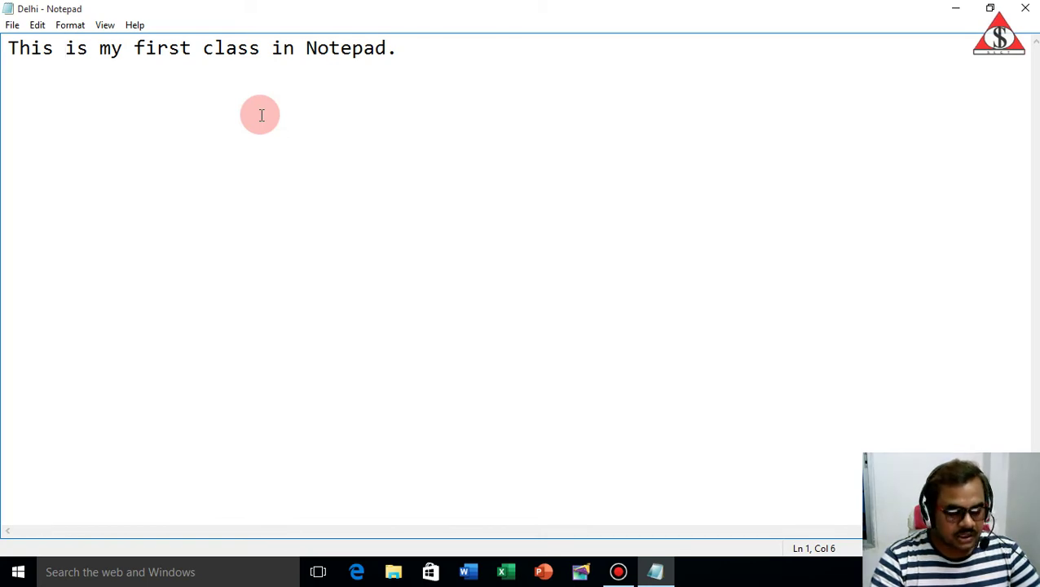
{"action": "key", "text": "shift+Right"}
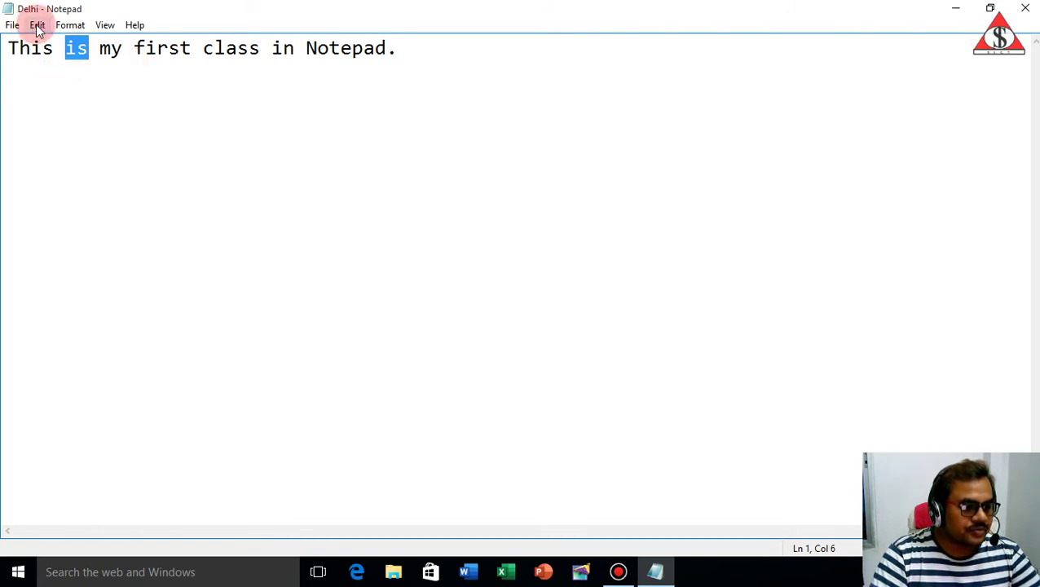
{"action": "left_click", "coordinate": [94, 59]}
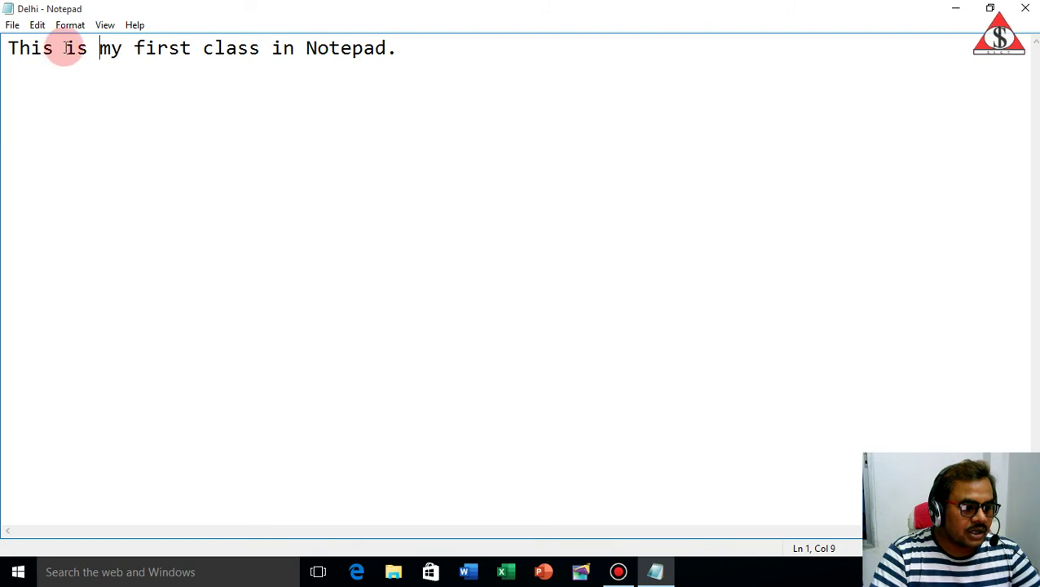
{"action": "left_click_drag", "start_coordinate": [65, 48], "coordinate": [85, 49]}
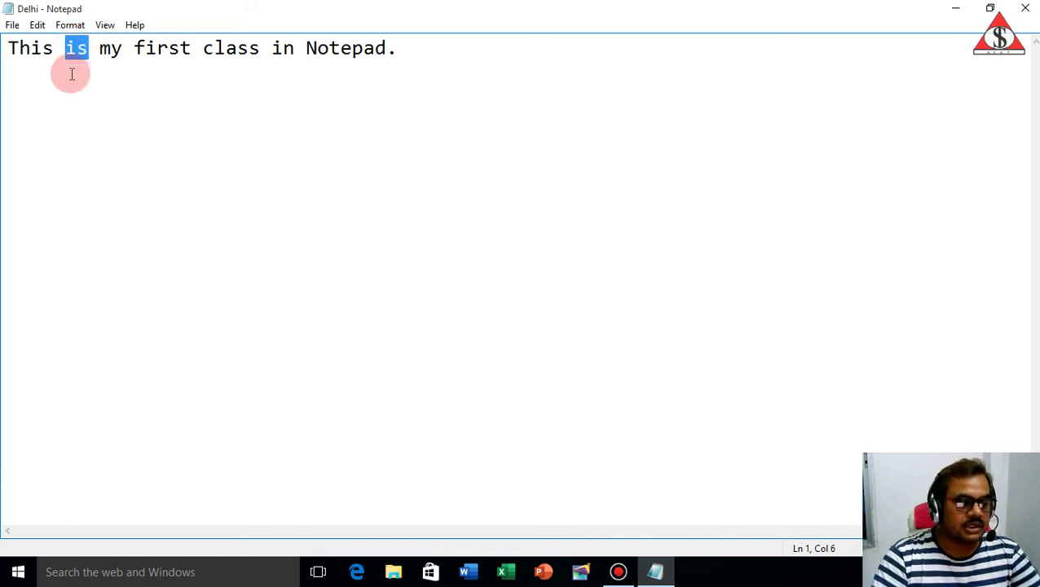
{"action": "left_click", "coordinate": [88, 50]}
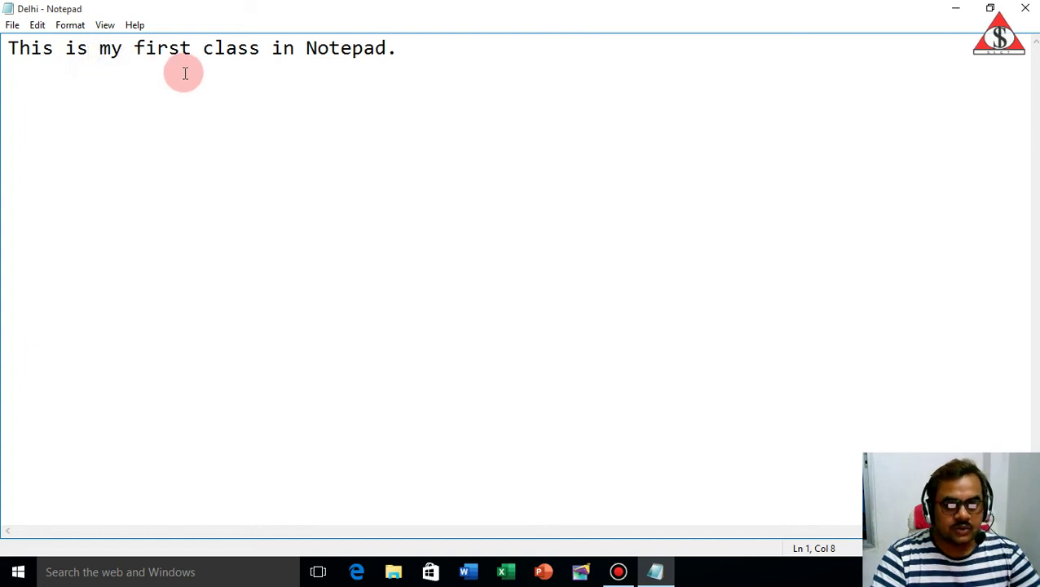
Cut the word "is" from the sentence and delete the extra space after "This"
{"action": "left_click", "coordinate": [71, 49]}
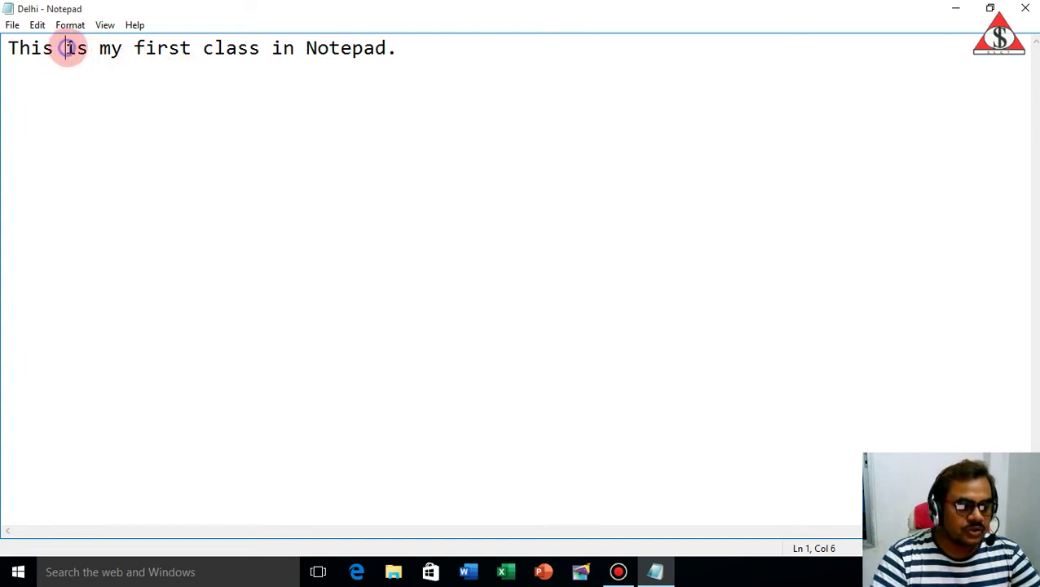
{"action": "left_click_drag", "start_coordinate": [88, 49], "coordinate": [66, 49]}
{"action": "key", "text": "super+c"}
{"action": "left_click", "coordinate": [37, 25]}
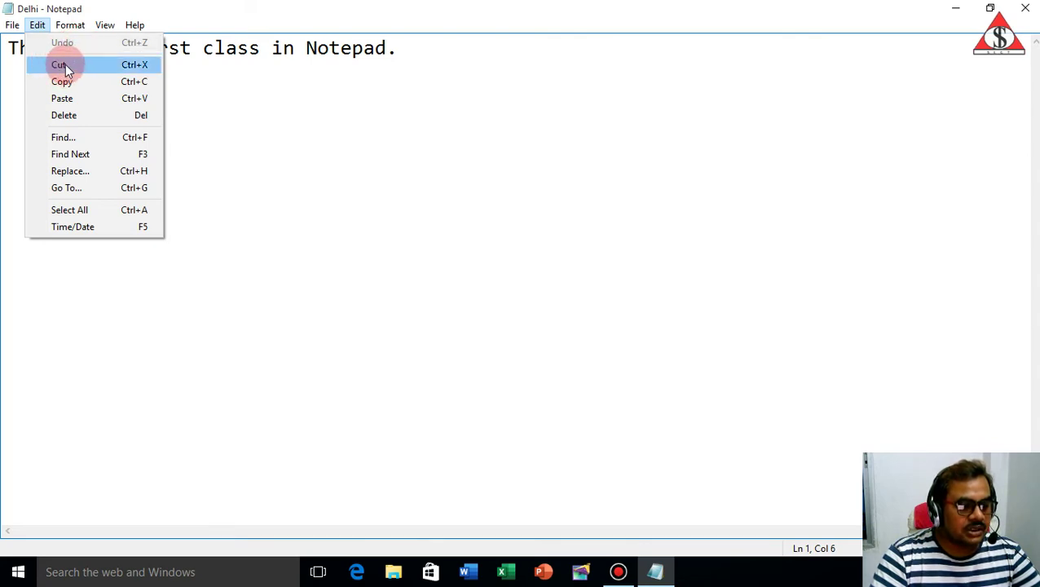
{"action": "left_click", "coordinate": [65, 65]}
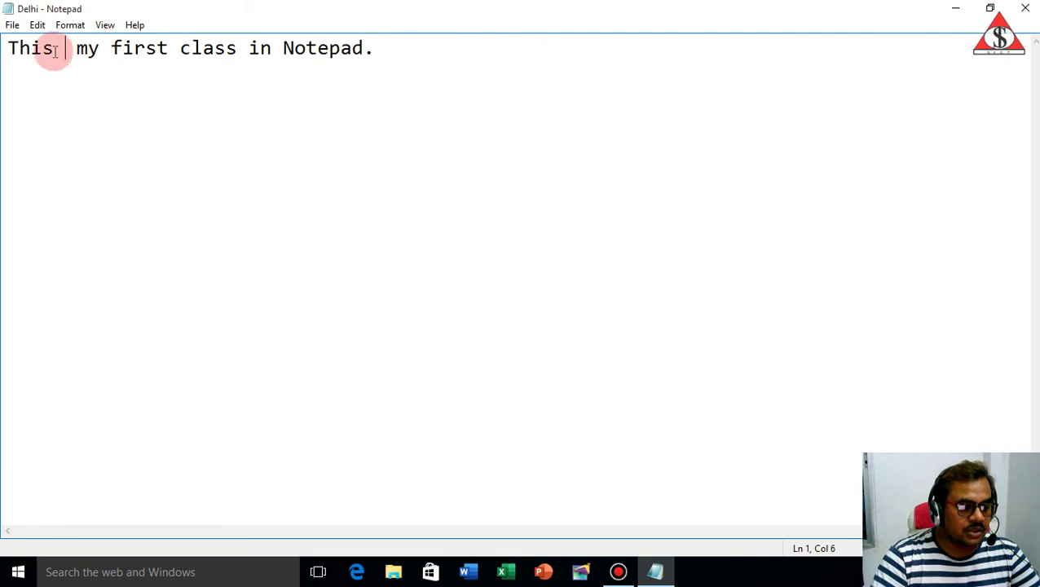
{"action": "key", "text": "BackSpace"}
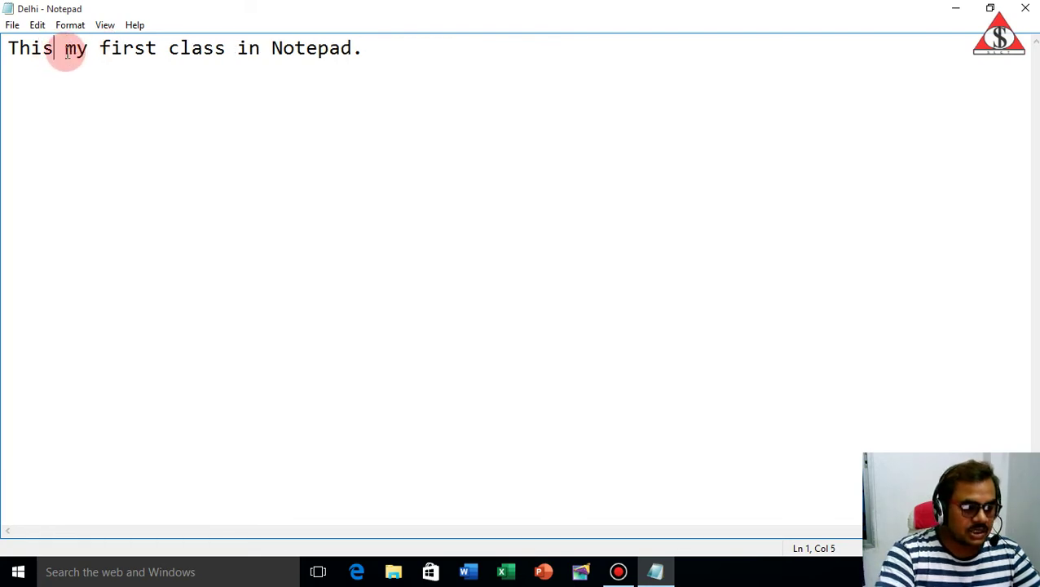
Add a space after "my" and paste the cut word "is" before "first"
{"action": "left_click", "coordinate": [88, 50]}
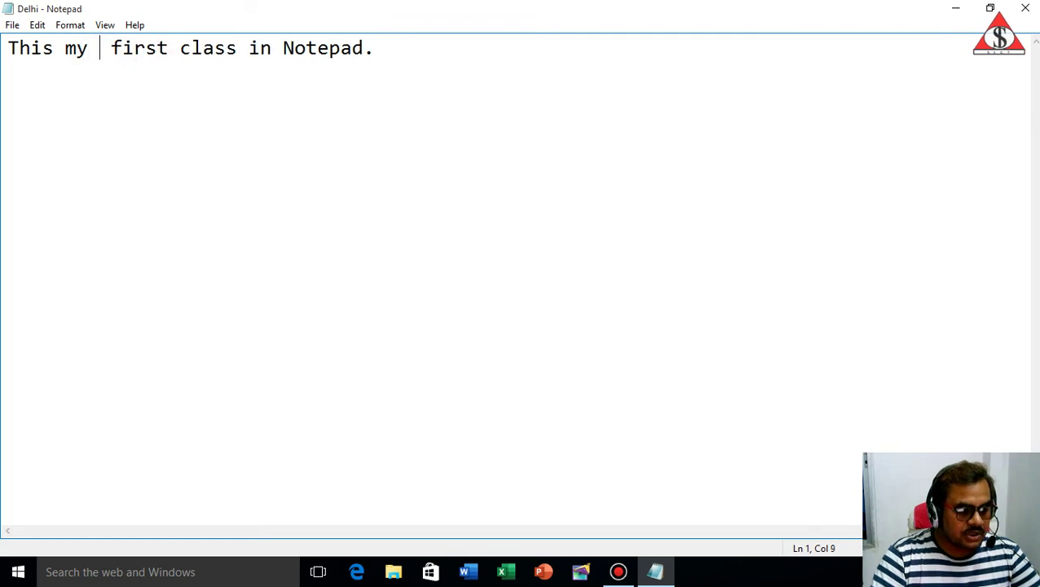
{"action": "left_click", "coordinate": [37, 26]}
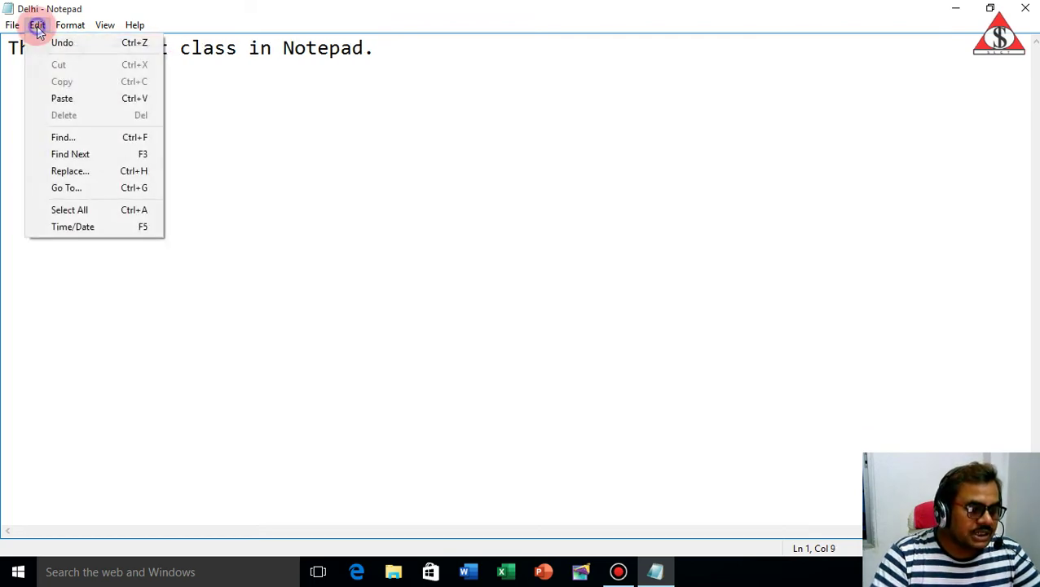
{"action": "left_click", "coordinate": [80, 97]}
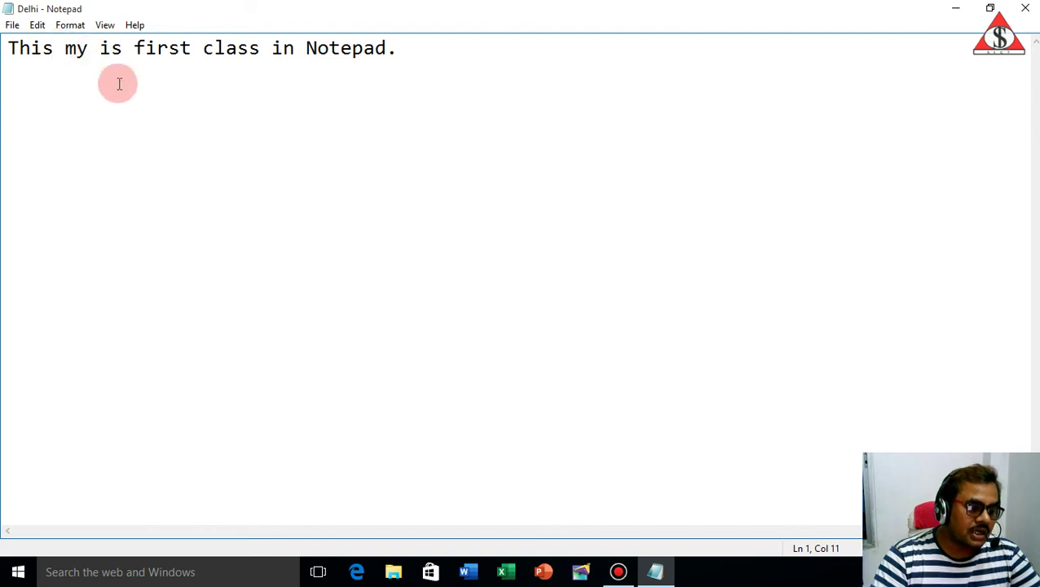
Undo the pasting of "is" and bring it back with a second Undo, repeating the pair three times in all
{"action": "left_click", "coordinate": [38, 29]}
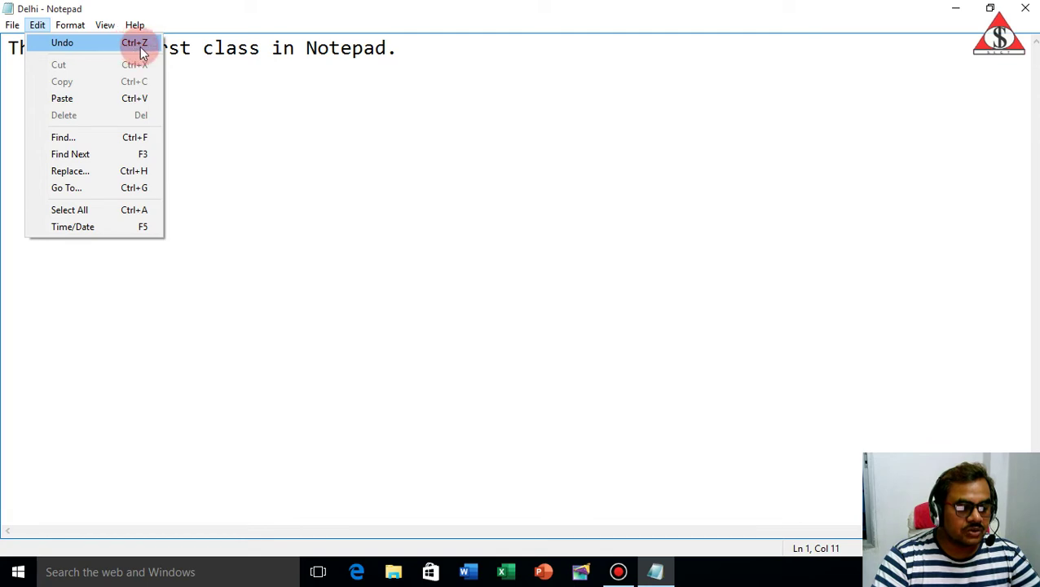
{"action": "left_click", "coordinate": [74, 44]}
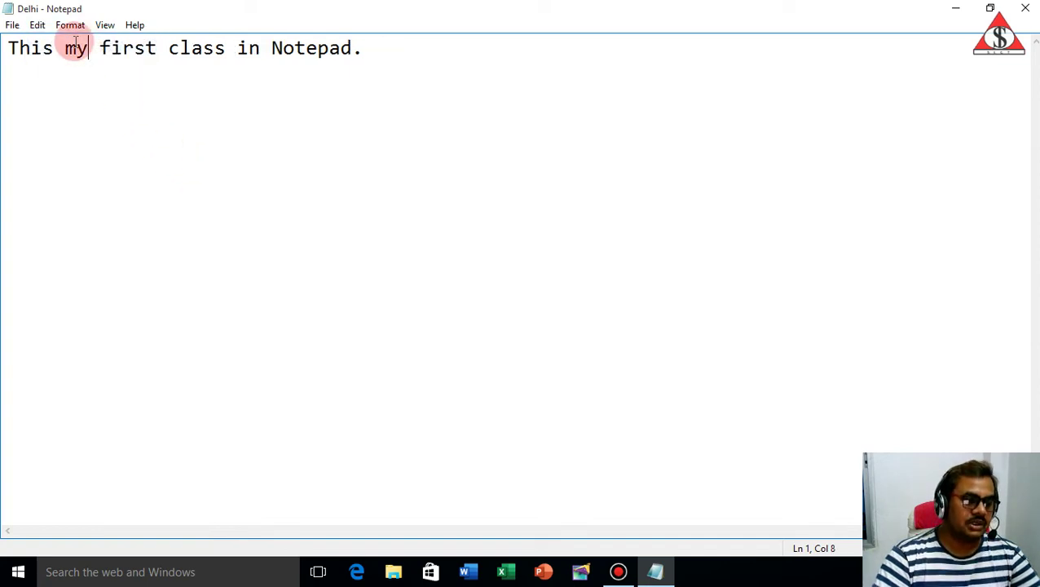
{"action": "left_click", "coordinate": [37, 27]}
{"action": "left_click", "coordinate": [42, 41]}
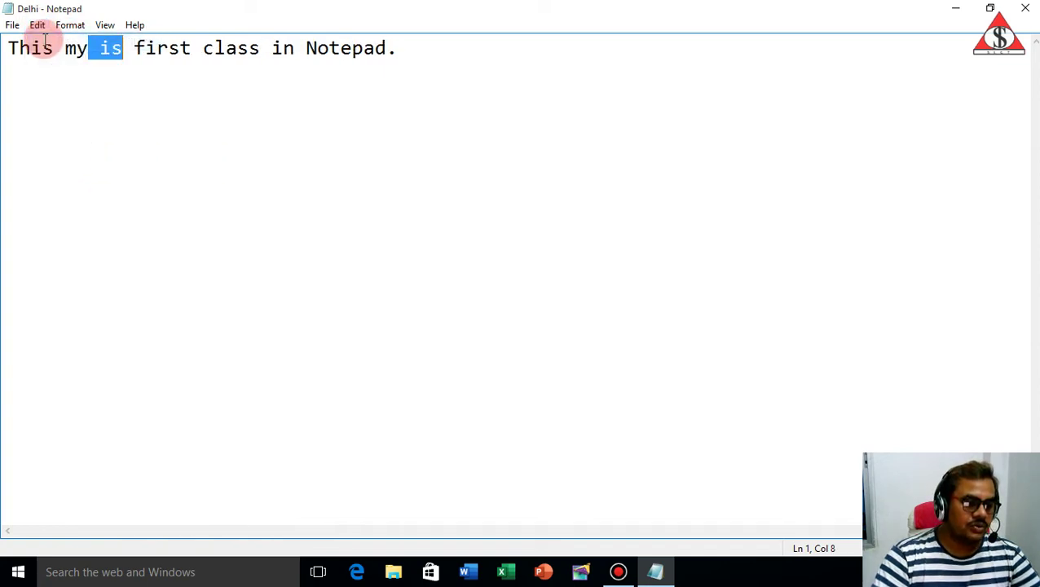
{"action": "left_click", "coordinate": [38, 24]}
{"action": "left_click", "coordinate": [53, 45]}
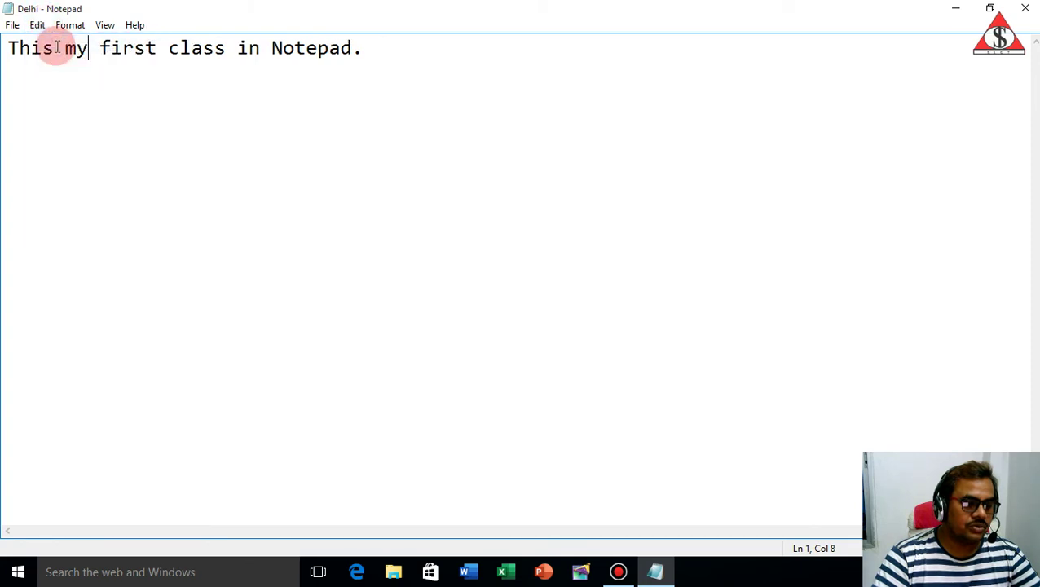
{"action": "left_click", "coordinate": [38, 26]}
{"action": "left_click", "coordinate": [52, 45]}
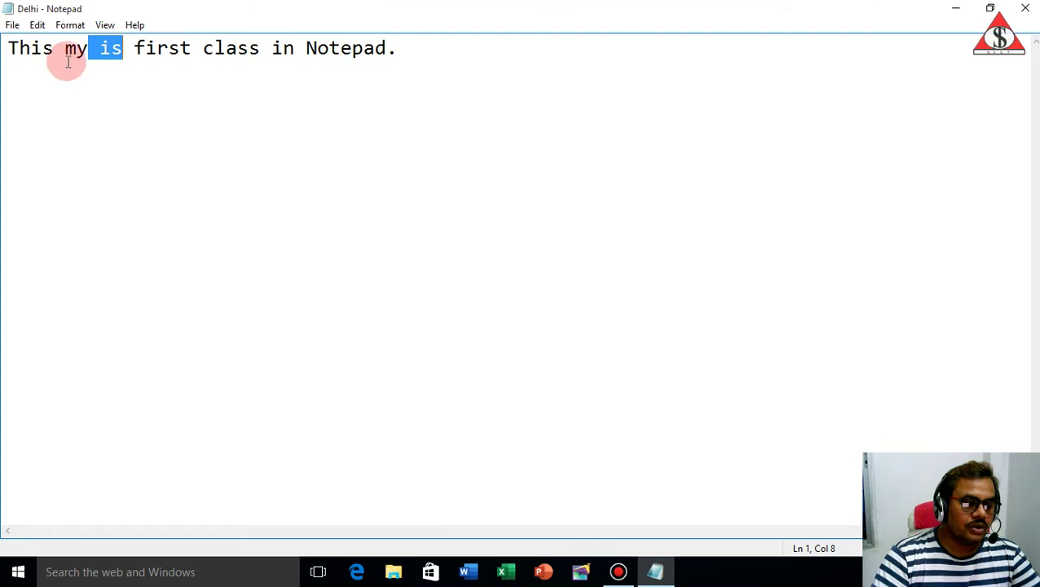
{"action": "left_click", "coordinate": [37, 25]}
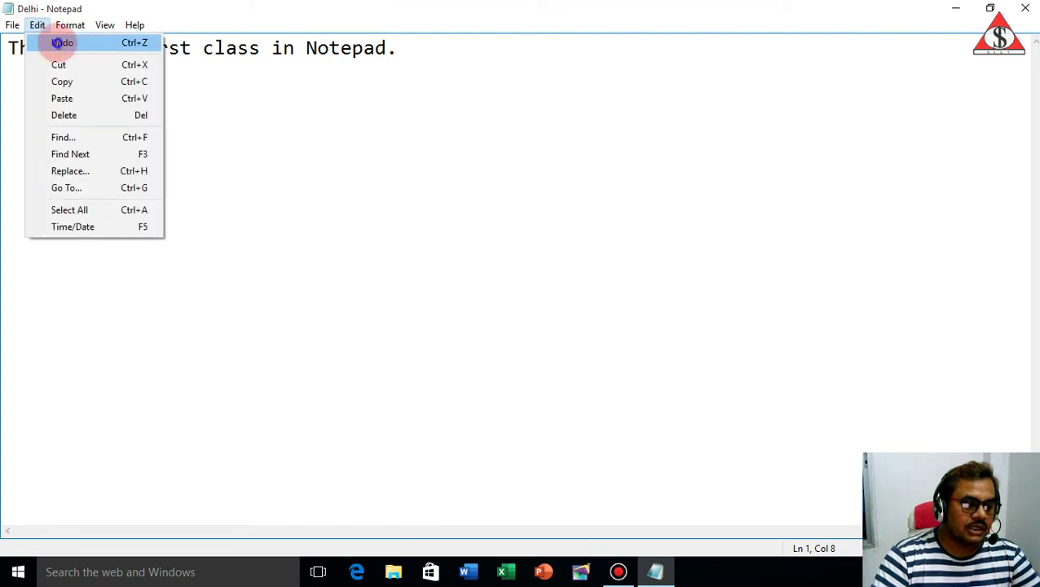
{"action": "left_click", "coordinate": [55, 44]}
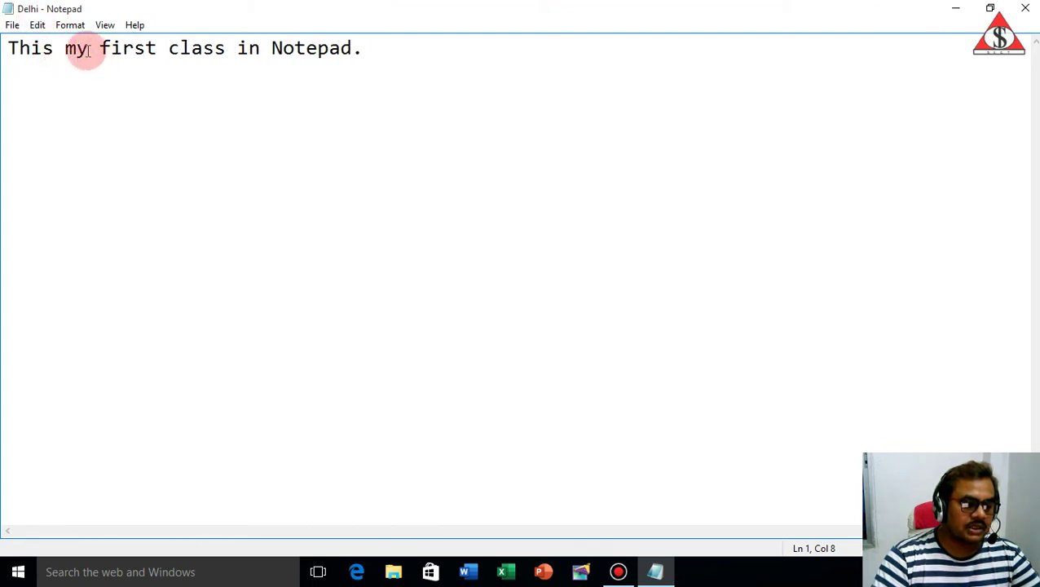
{"action": "left_click", "coordinate": [41, 25]}
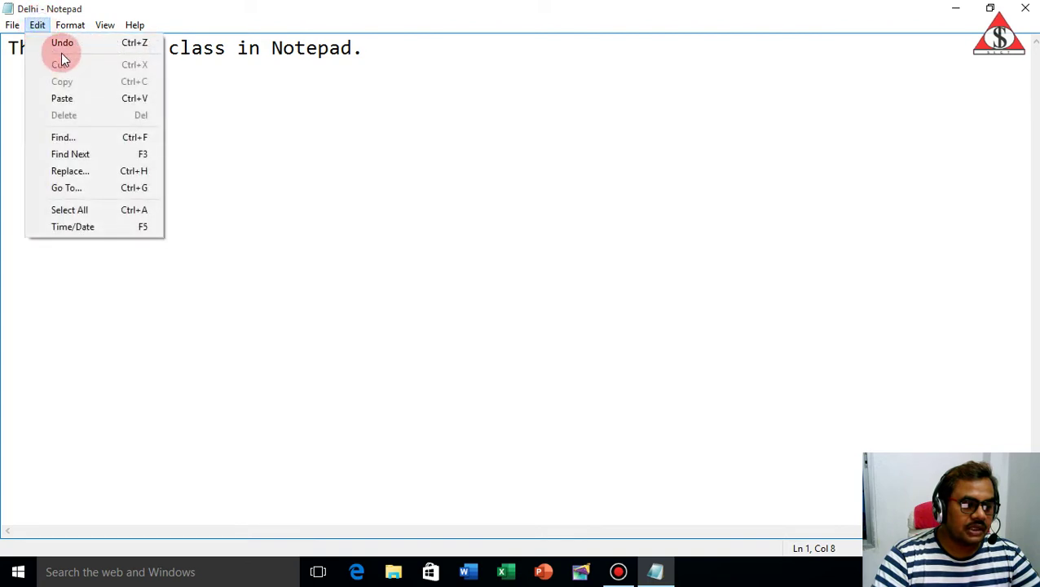
{"action": "left_click", "coordinate": [57, 45]}
{"action": "key", "text": "super+c"}
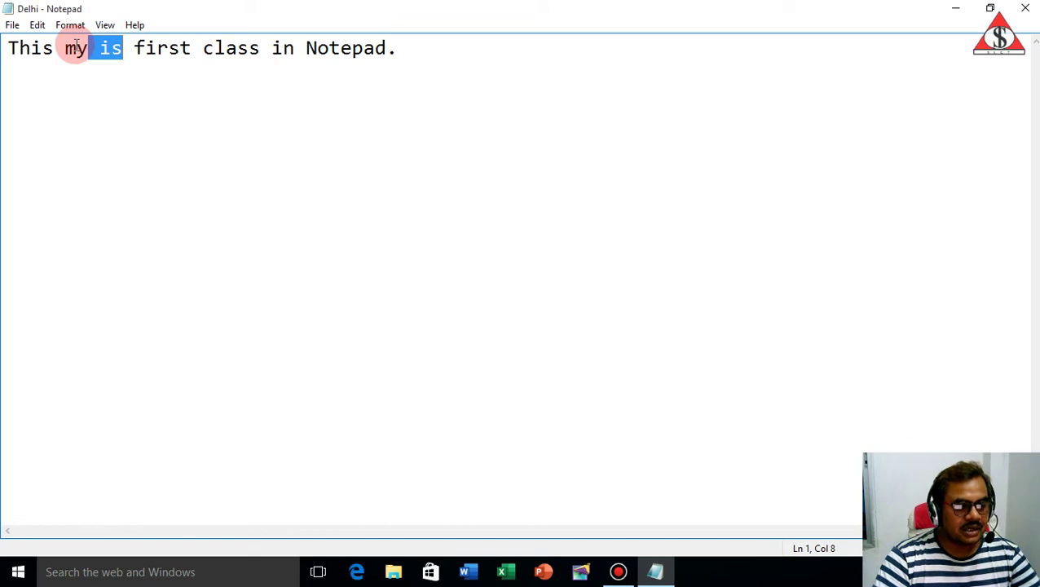
Cut the selected word "is" after "my", along with its leading space
{"action": "left_click", "coordinate": [39, 26]}
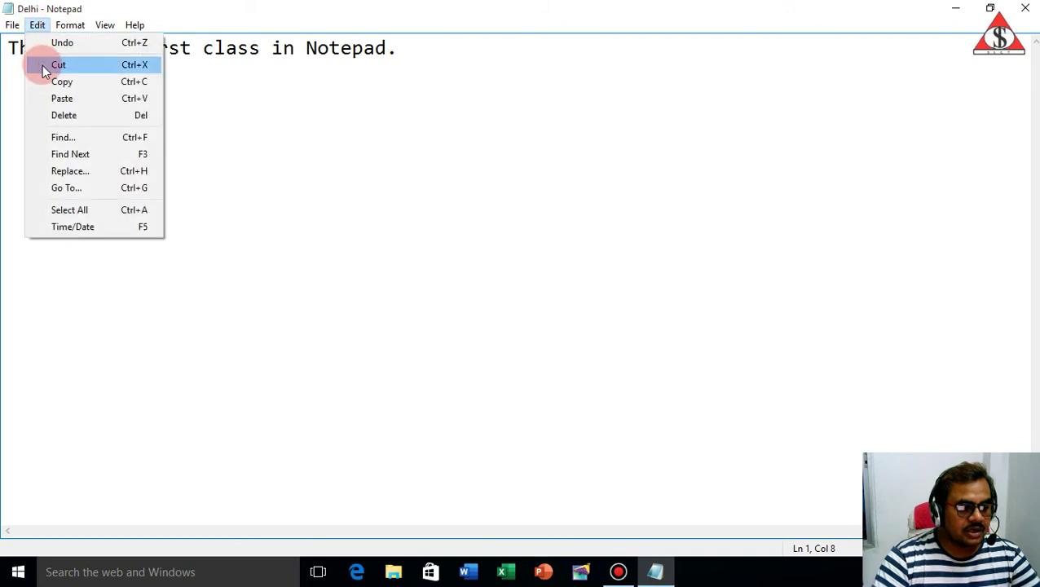
{"action": "left_click", "coordinate": [61, 58]}
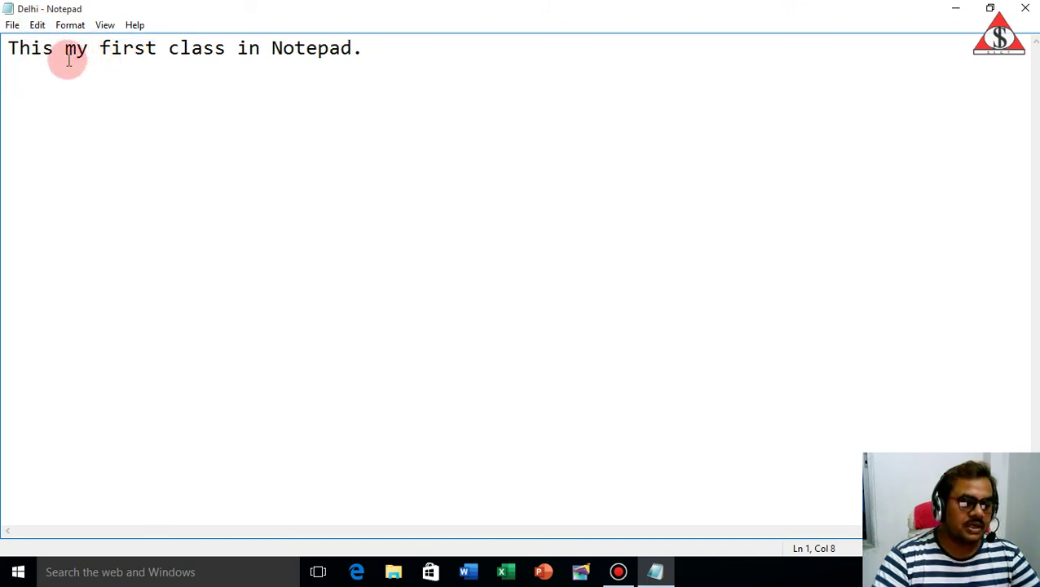
Paste the cut word "is", with its leading space, directly after "This" in the sentence
{"action": "left_click", "coordinate": [37, 25]}
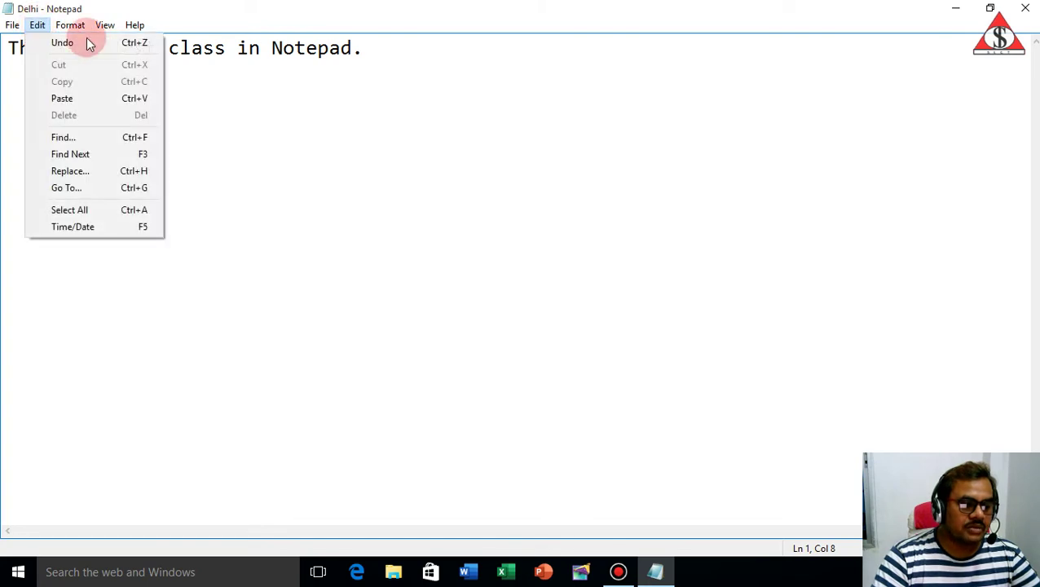
{"action": "left_click", "coordinate": [158, 46]}
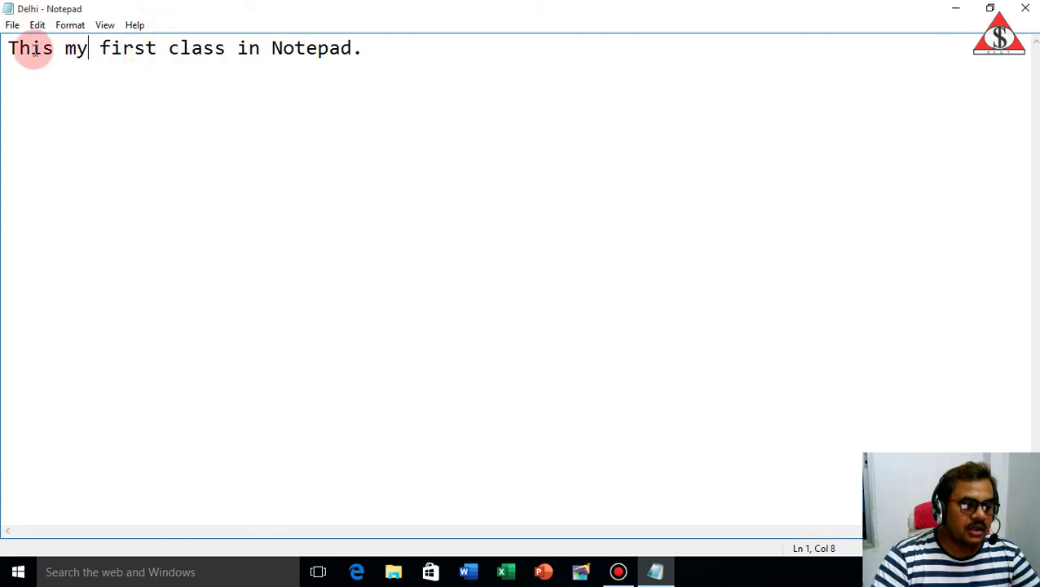
{"action": "left_click", "coordinate": [62, 47]}
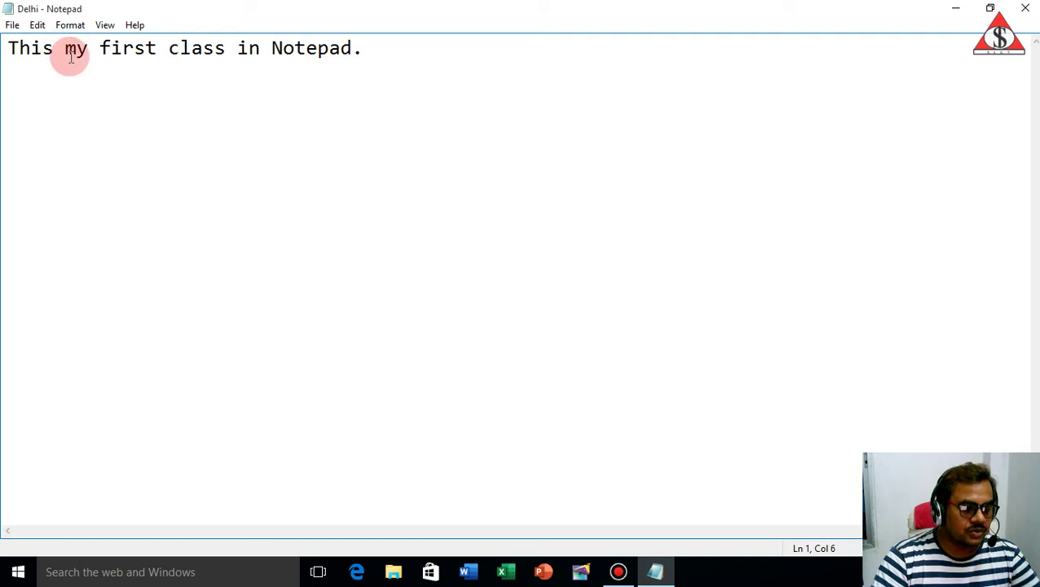
{"action": "left_click", "coordinate": [37, 25]}
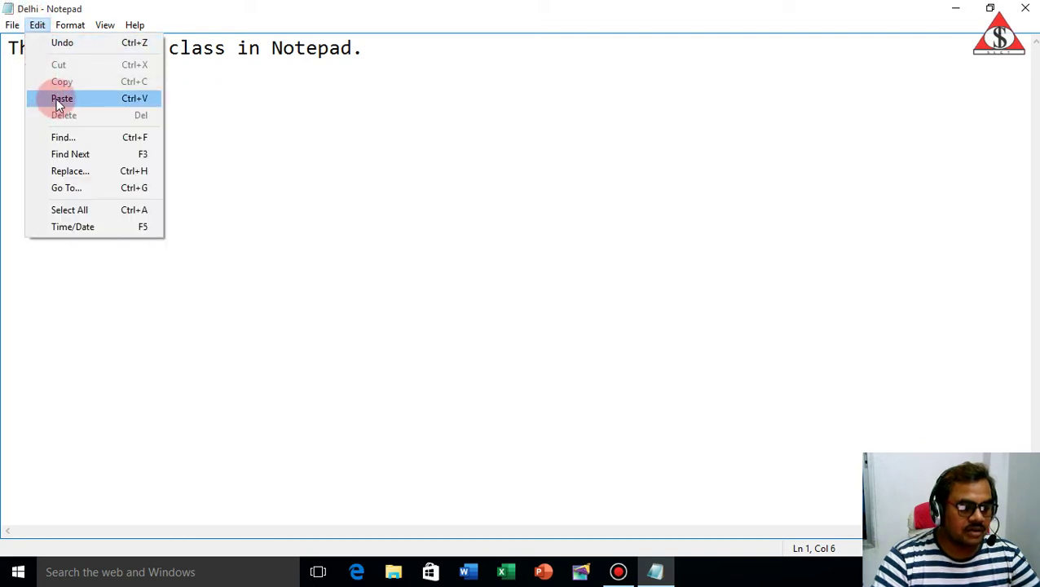
{"action": "left_click", "coordinate": [57, 98]}
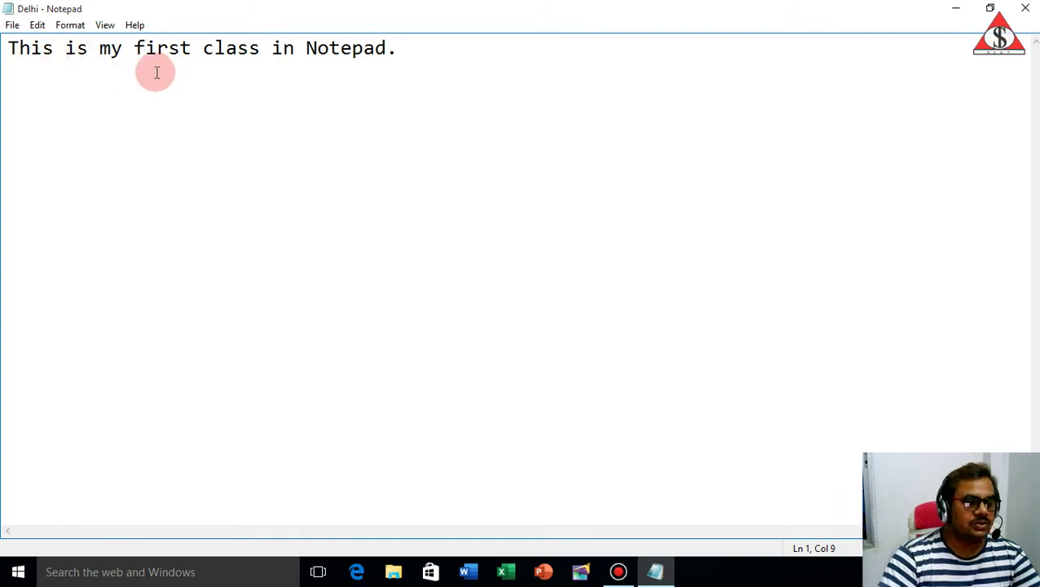
{"action": "left_click", "coordinate": [50, 49]}
{"action": "left_click", "coordinate": [37, 25]}
{"action": "left_click", "coordinate": [66, 115]}
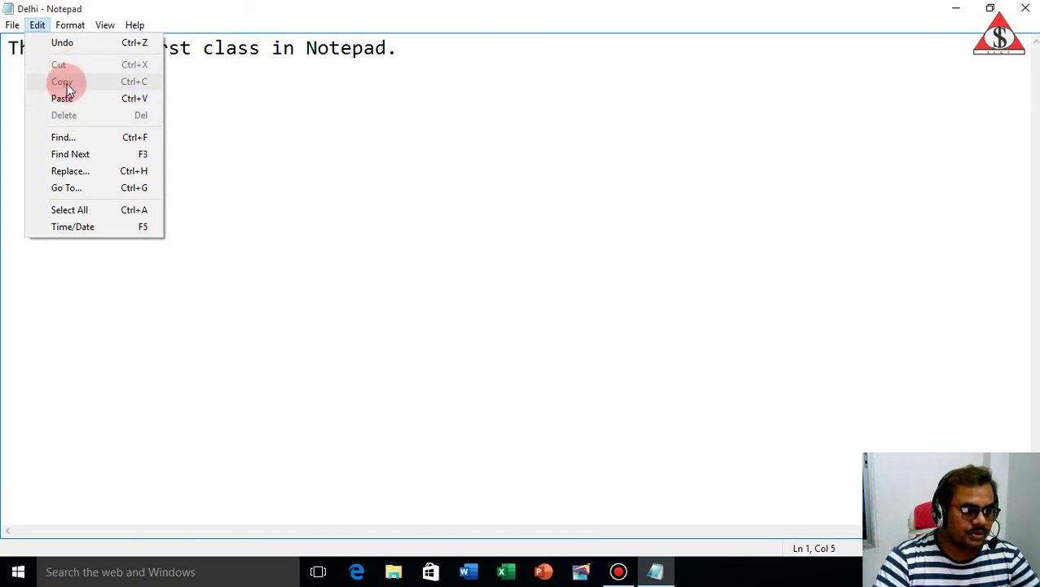
{"action": "left_click", "coordinate": [248, 47]}
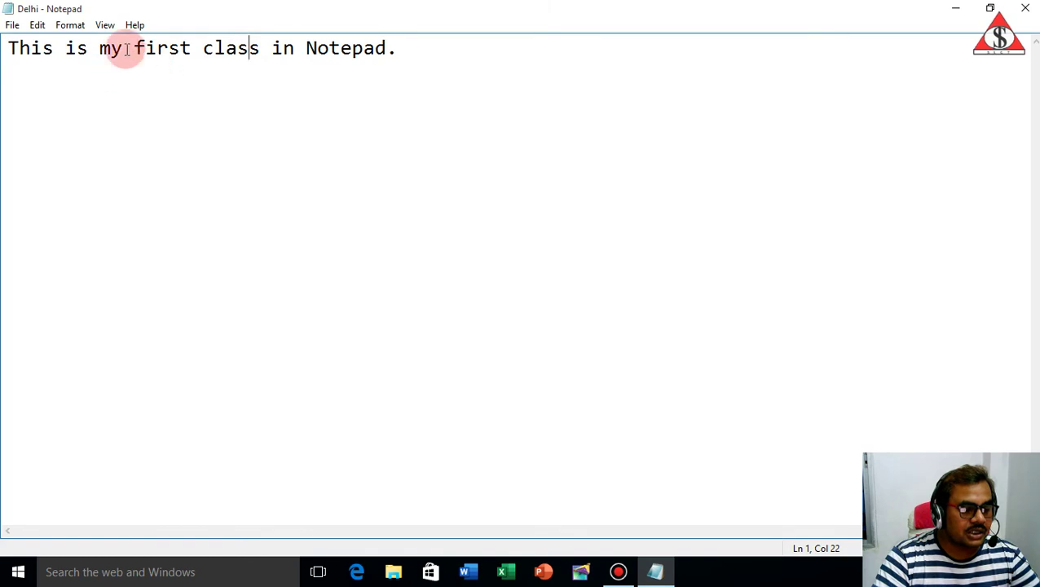
Copy the whole sentence "This is my first class in Notepad."
{"action": "left_click_drag", "start_coordinate": [8, 49], "coordinate": [397, 51]}
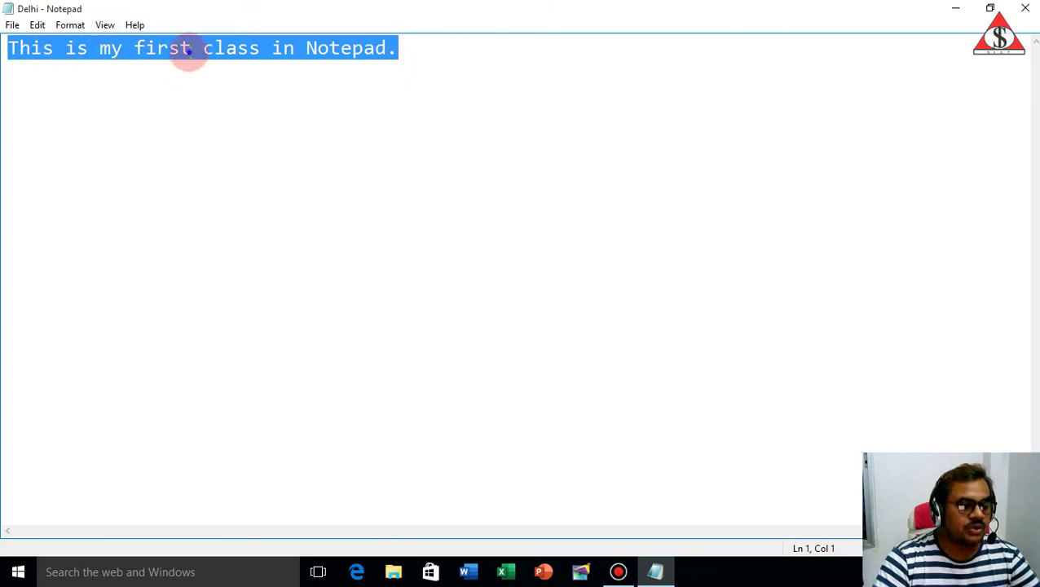
{"action": "left_click", "coordinate": [191, 51]}
{"action": "left_click_drag", "start_coordinate": [9, 47], "coordinate": [399, 57]}
{"action": "left_click", "coordinate": [38, 24]}
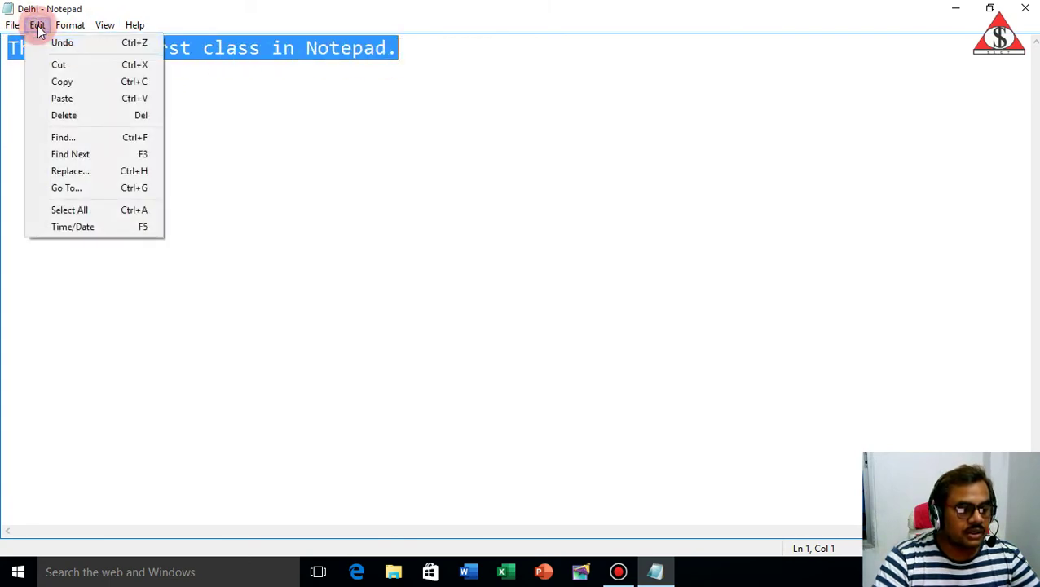
{"action": "left_click", "coordinate": [59, 82]}
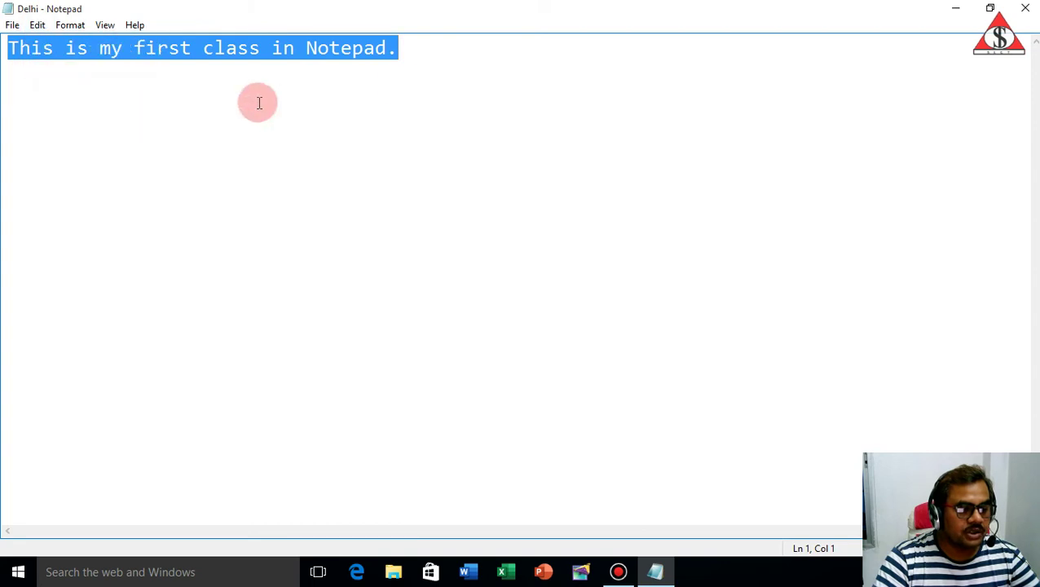
Start a new line below the sentence and paste the copied sentence there
{"action": "left_click", "coordinate": [412, 51]}
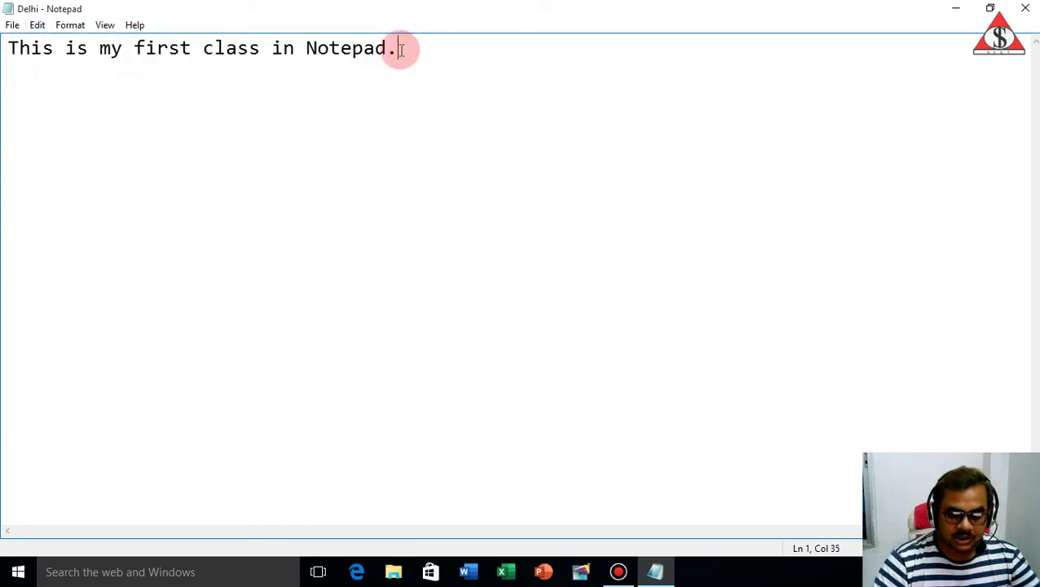
{"action": "key", "text": "Return"}
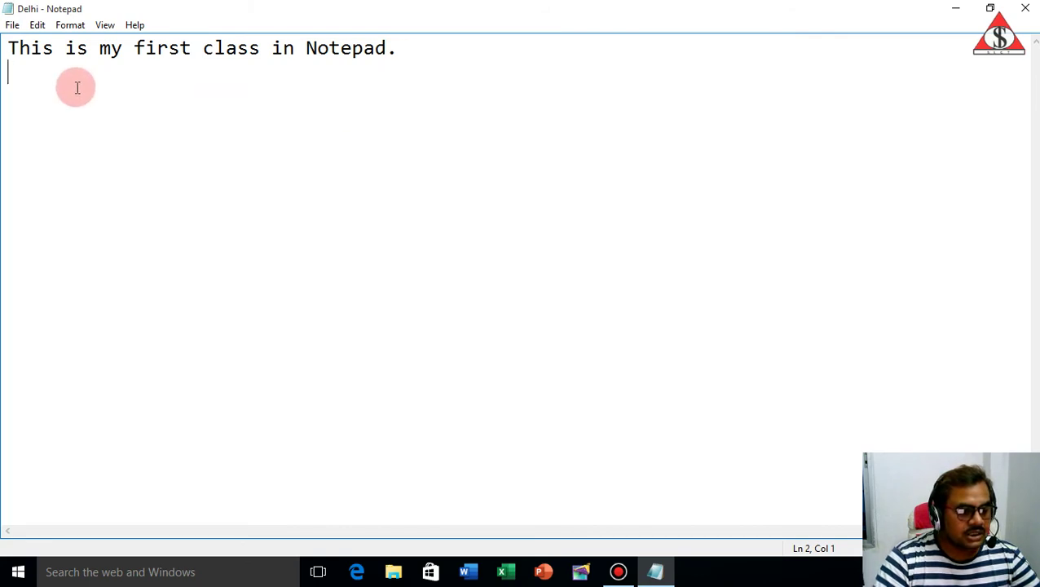
{"action": "left_click", "coordinate": [36, 25]}
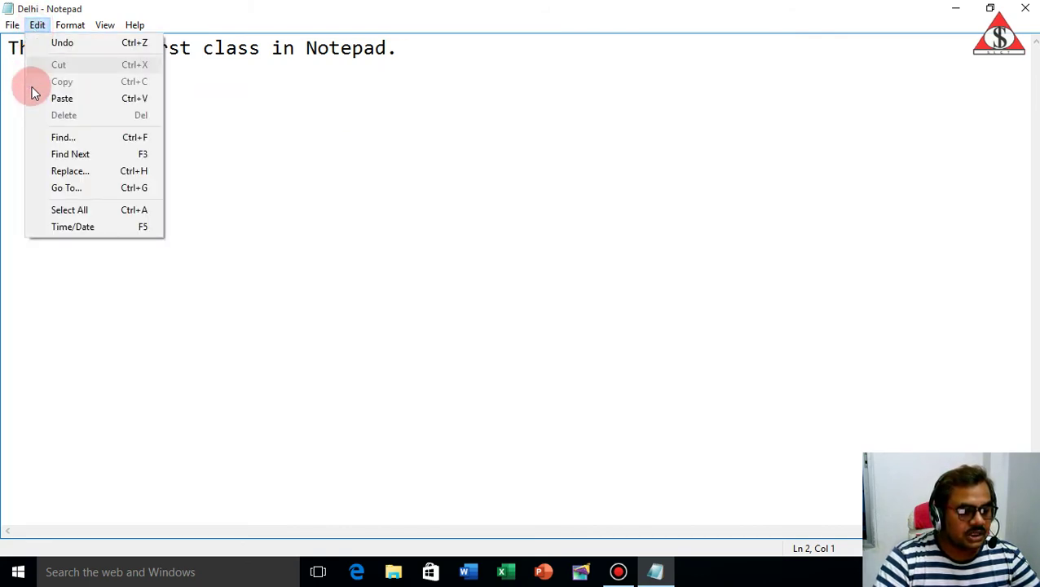
{"action": "left_click", "coordinate": [61, 99]}
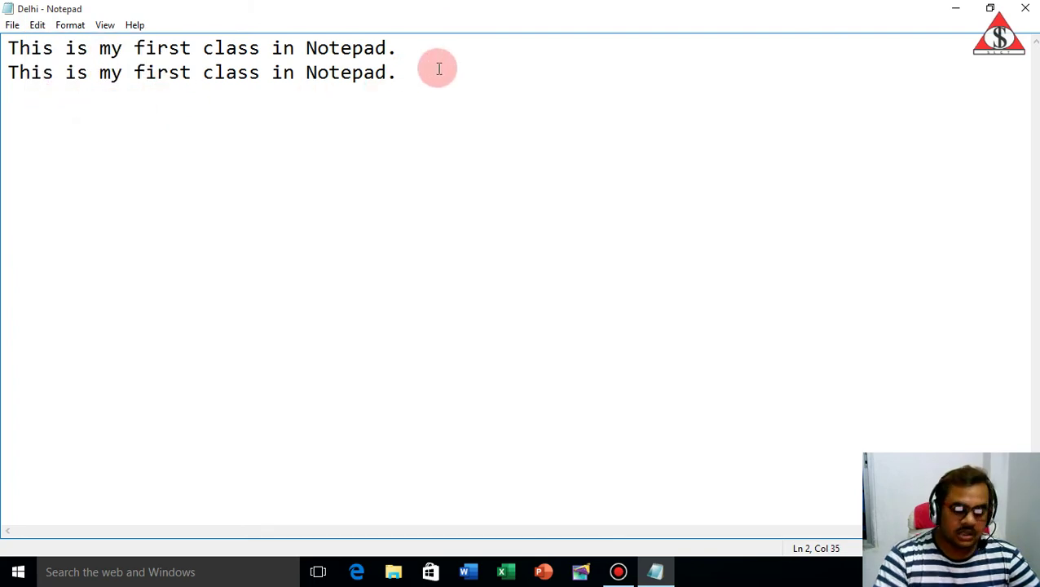
Paste the copied sentence three more times, each on its own new line, filling lines 3 to 5
{"action": "key", "text": "Return"}
{"action": "left_click", "coordinate": [37, 26]}
{"action": "left_click", "coordinate": [54, 98]}
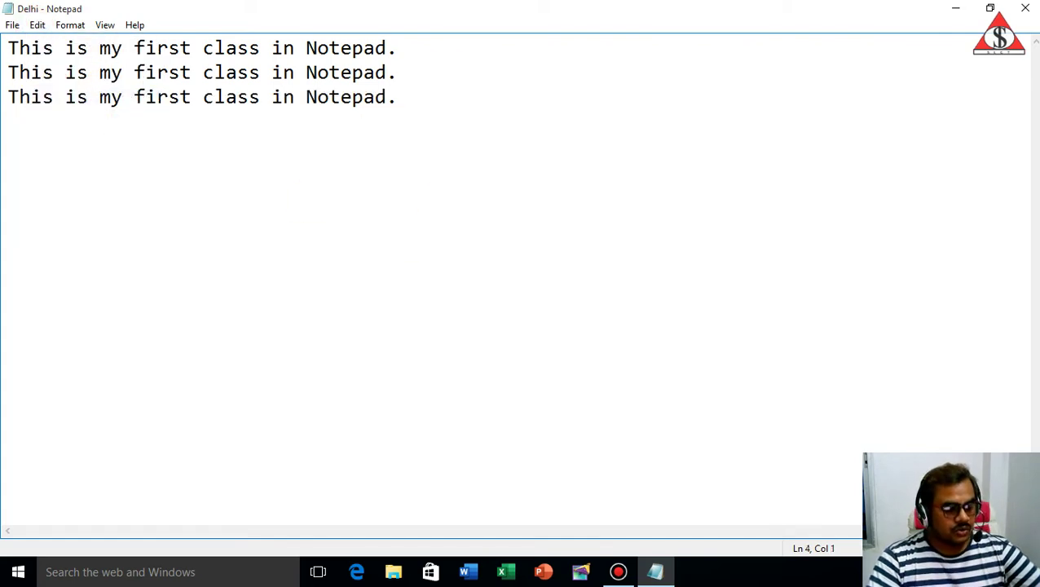
{"action": "key", "text": "ctrl+v"}
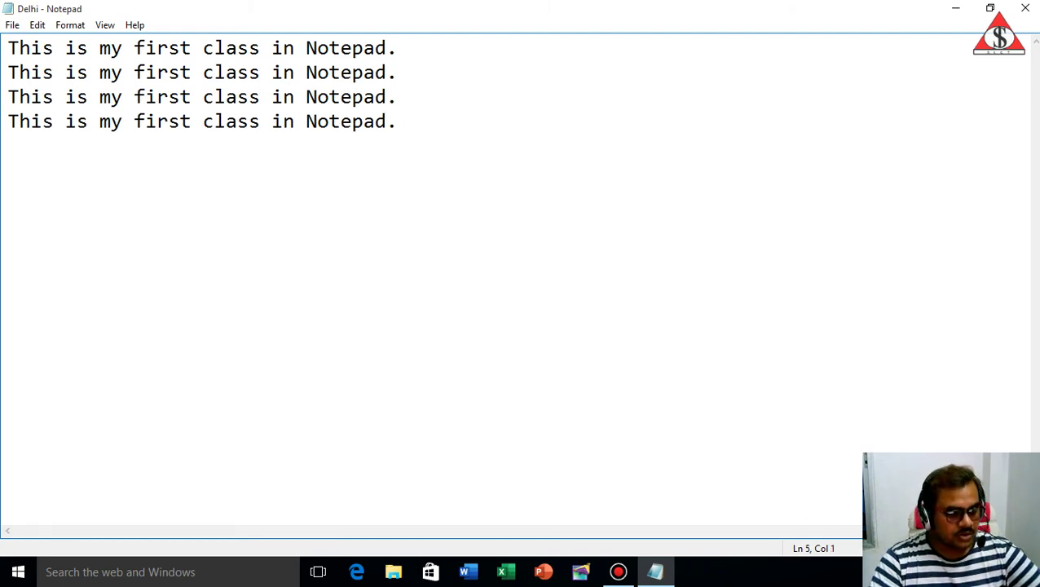
{"action": "key", "text": "ctrl+v"}
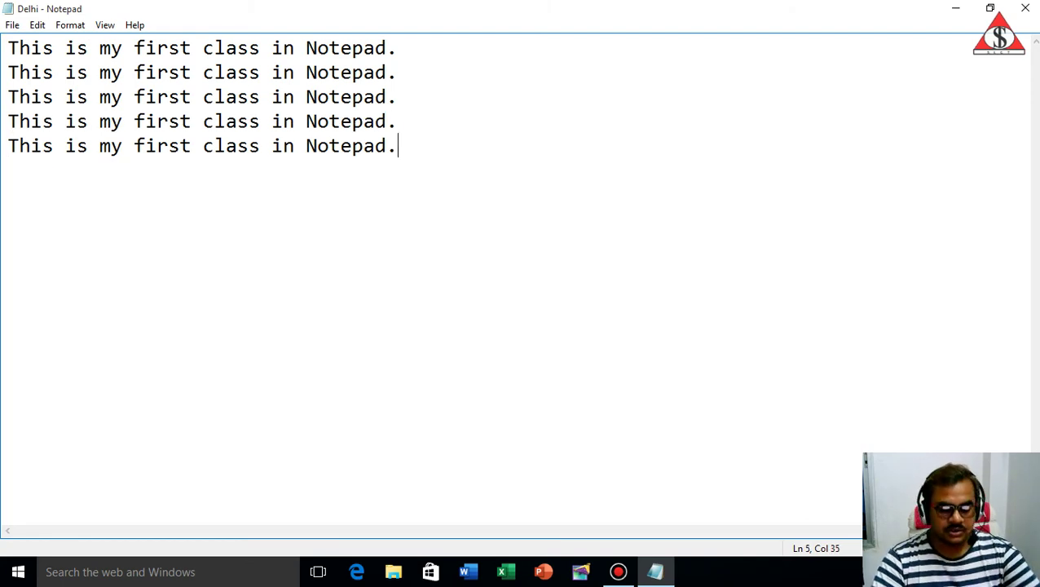
Delete the sentences on lines 4 and 5 together using the Delete command
{"action": "left_click", "coordinate": [36, 25]}
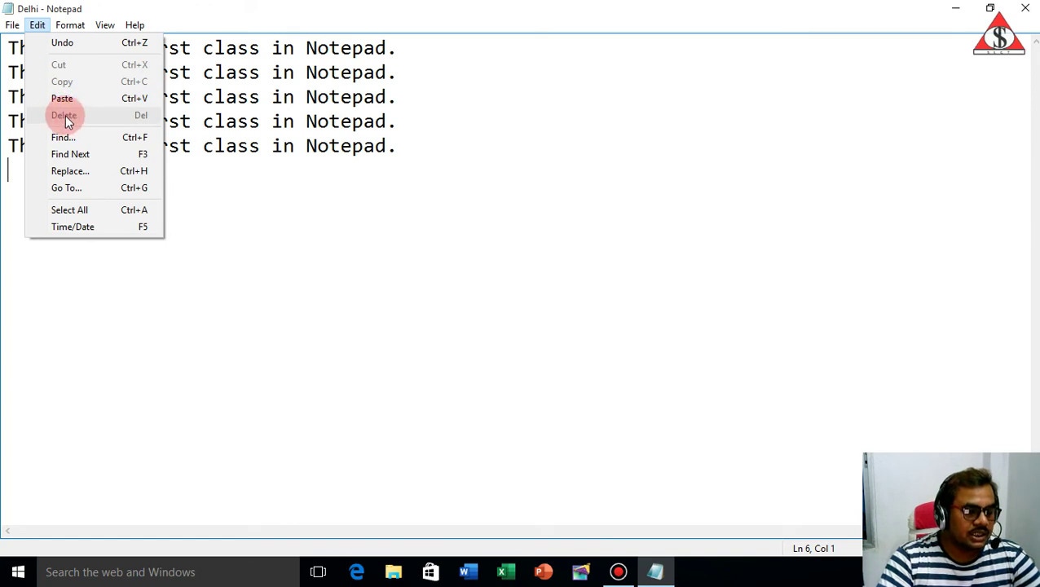
{"action": "left_click", "coordinate": [231, 122]}
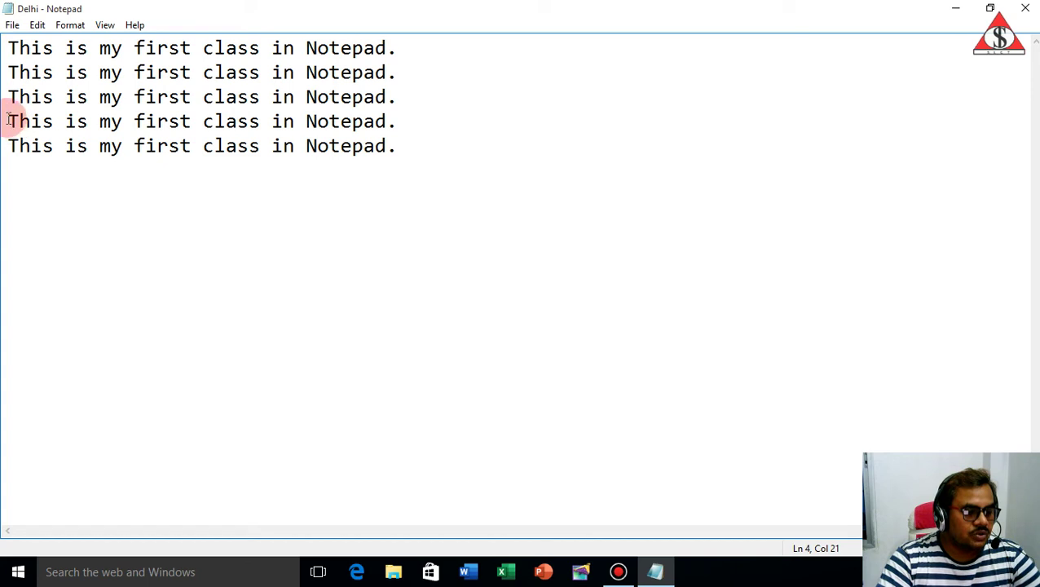
{"action": "left_click_drag", "start_coordinate": [8, 120], "coordinate": [411, 142]}
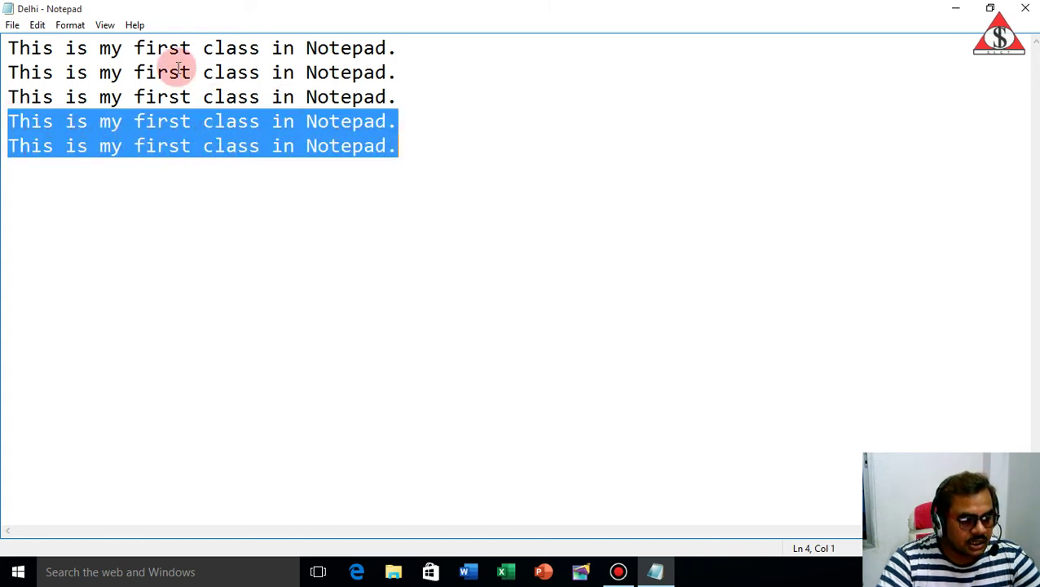
{"action": "left_click", "coordinate": [35, 25]}
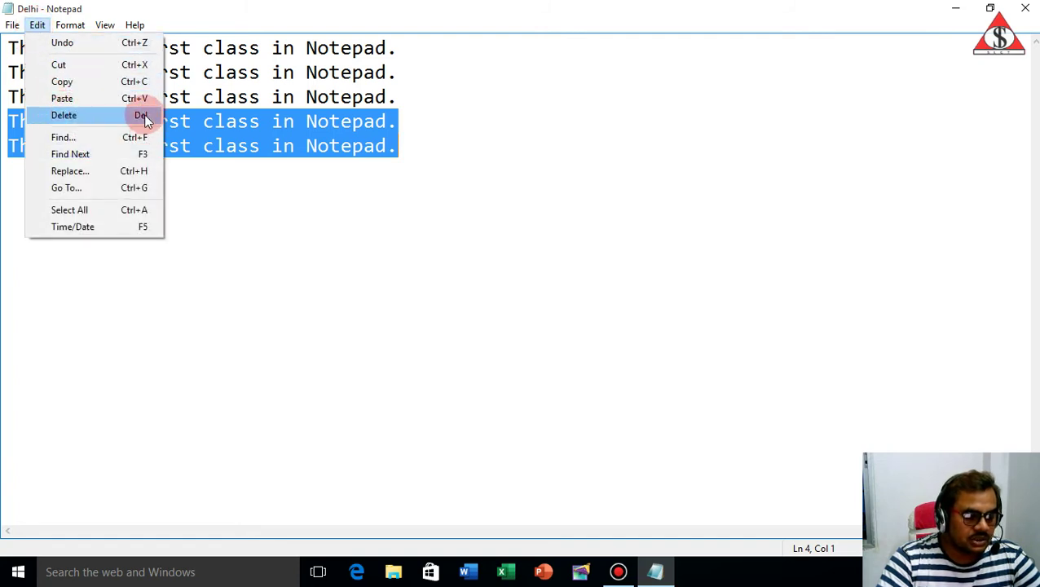
{"action": "left_click", "coordinate": [66, 118]}
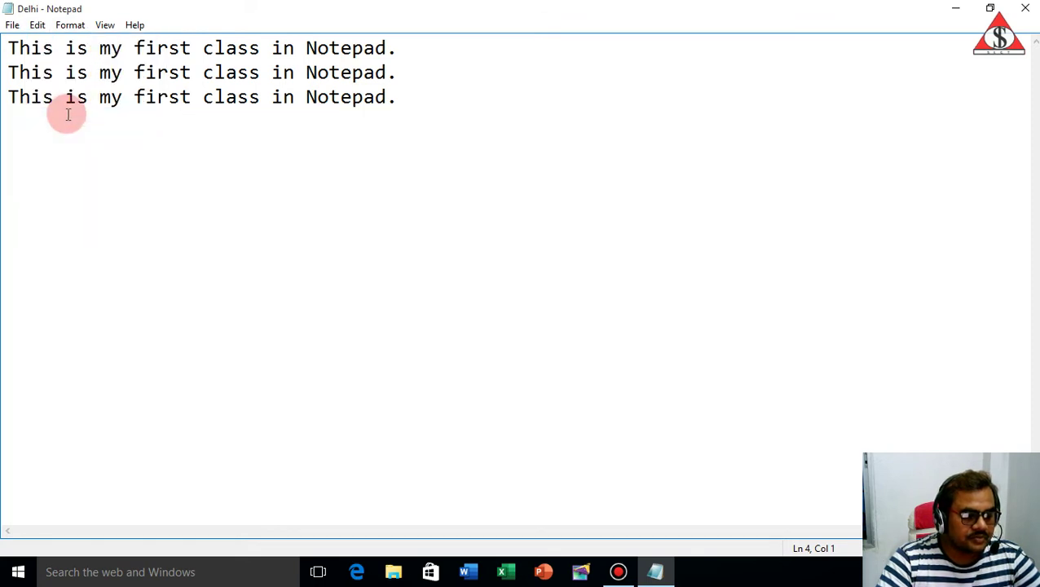
Undo the deletion of the last two sentences
{"action": "left_click", "coordinate": [37, 26]}
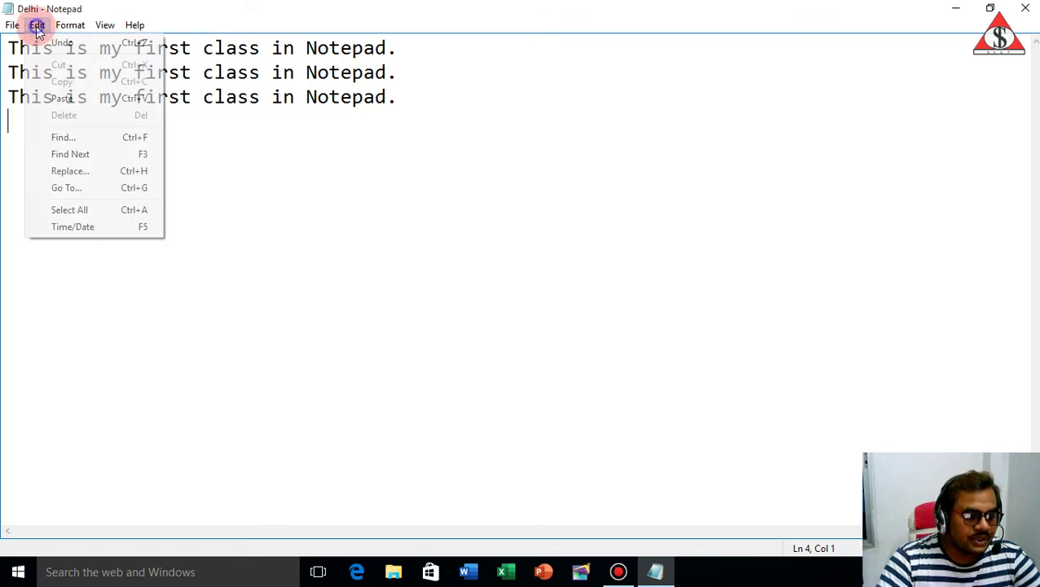
{"action": "left_click", "coordinate": [59, 42]}
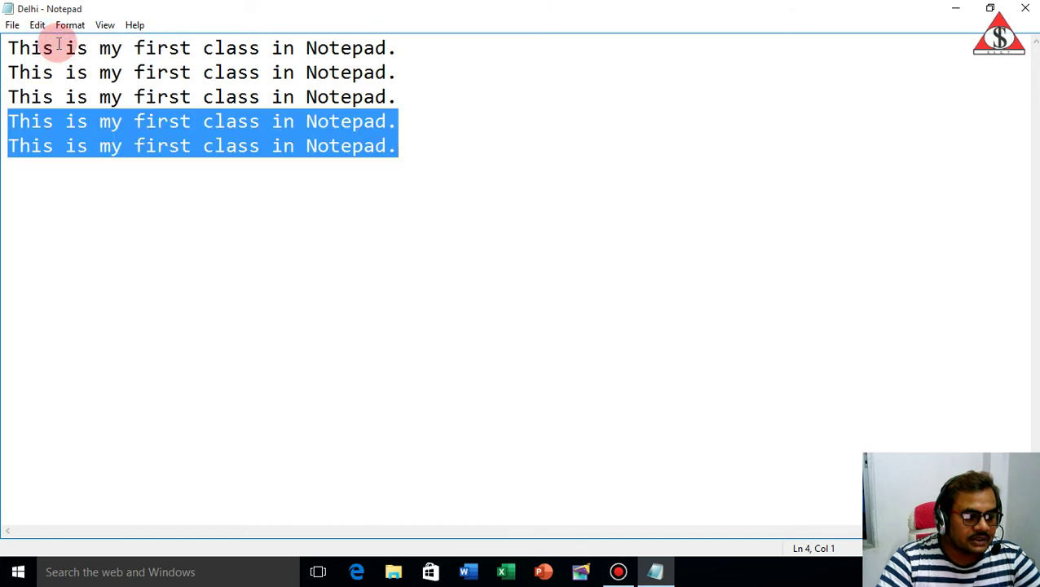
{"action": "left_click", "coordinate": [37, 25]}
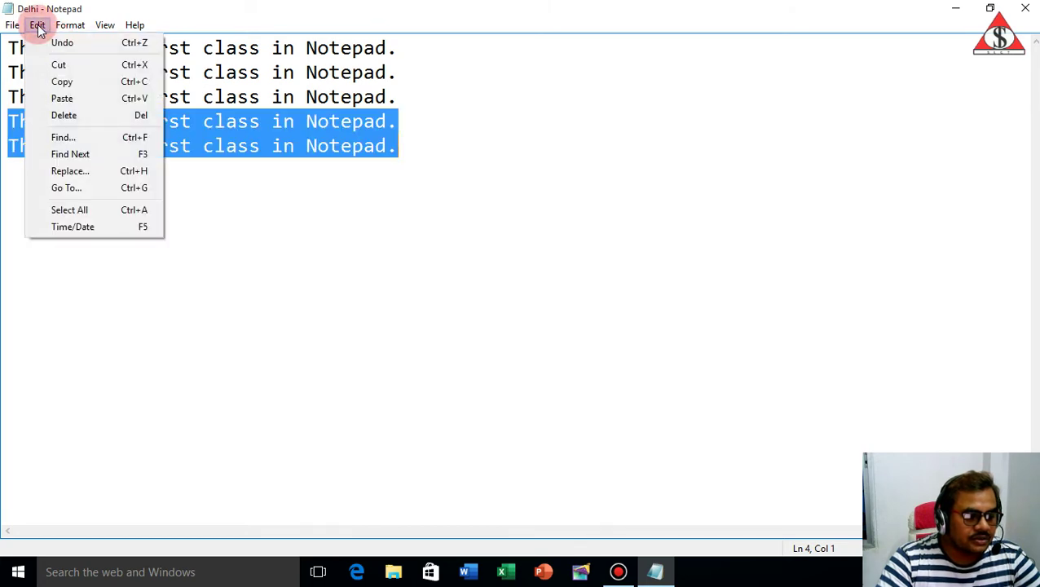
Add "computer" on a new line below the last sentence and "information" two lines further down
{"action": "left_click", "coordinate": [204, 147]}
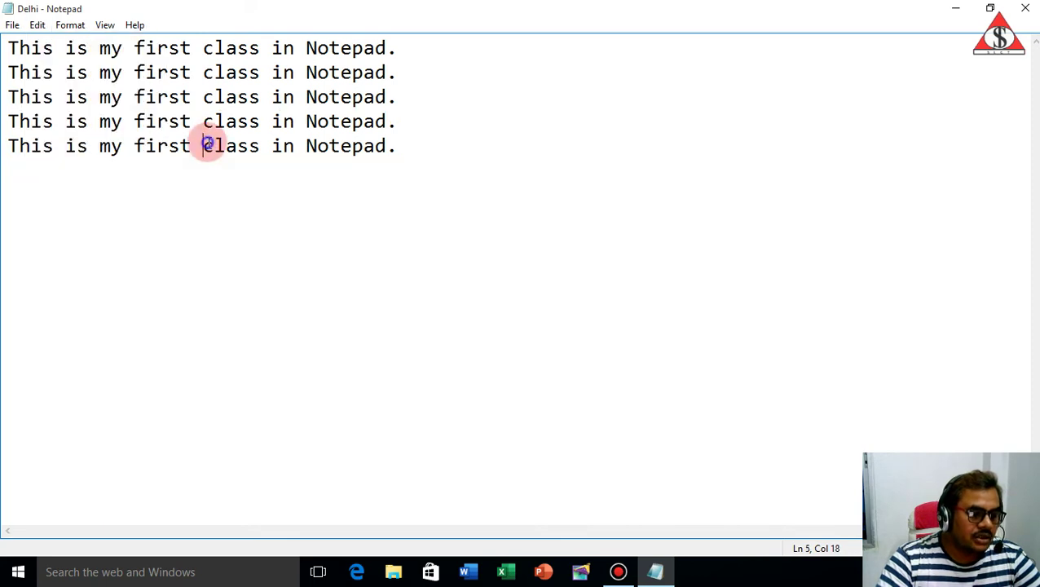
{"action": "left_click", "coordinate": [408, 149]}
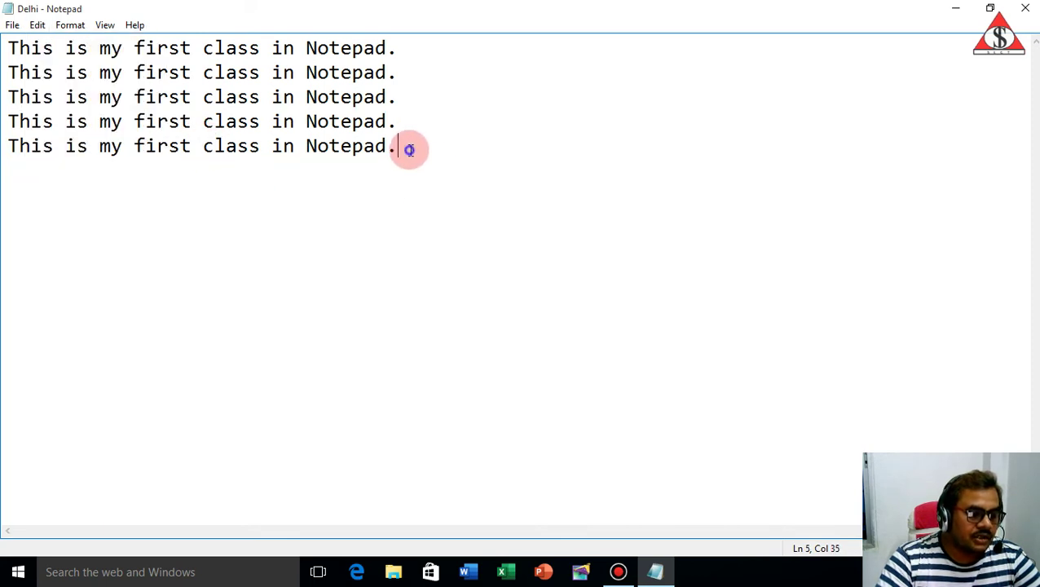
{"action": "key", "text": "Return"}
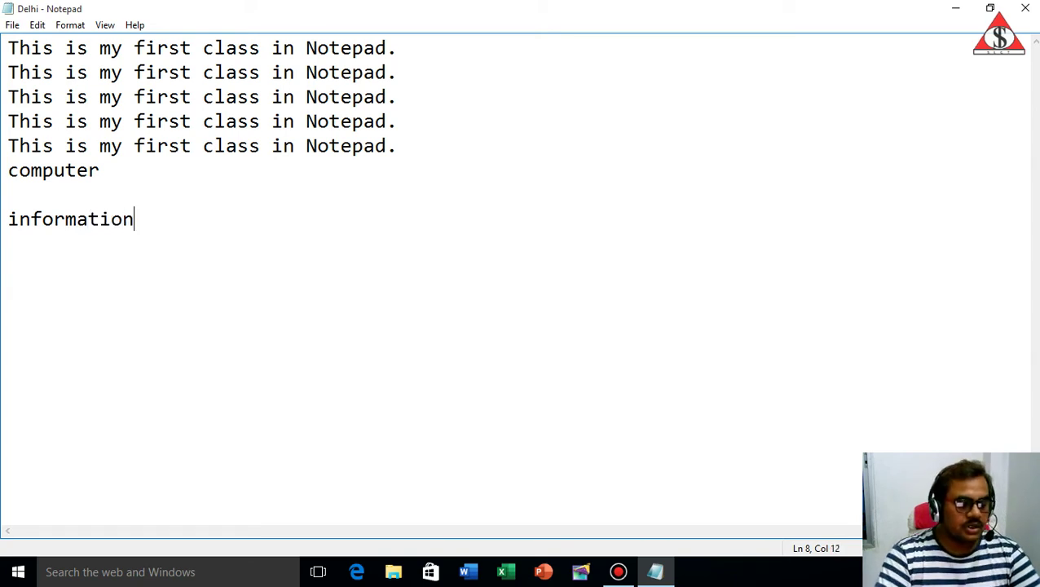
Search downward for the word "information" with Find, then close the search dialog
{"action": "left_click", "coordinate": [38, 25]}
{"action": "left_click", "coordinate": [66, 137]}
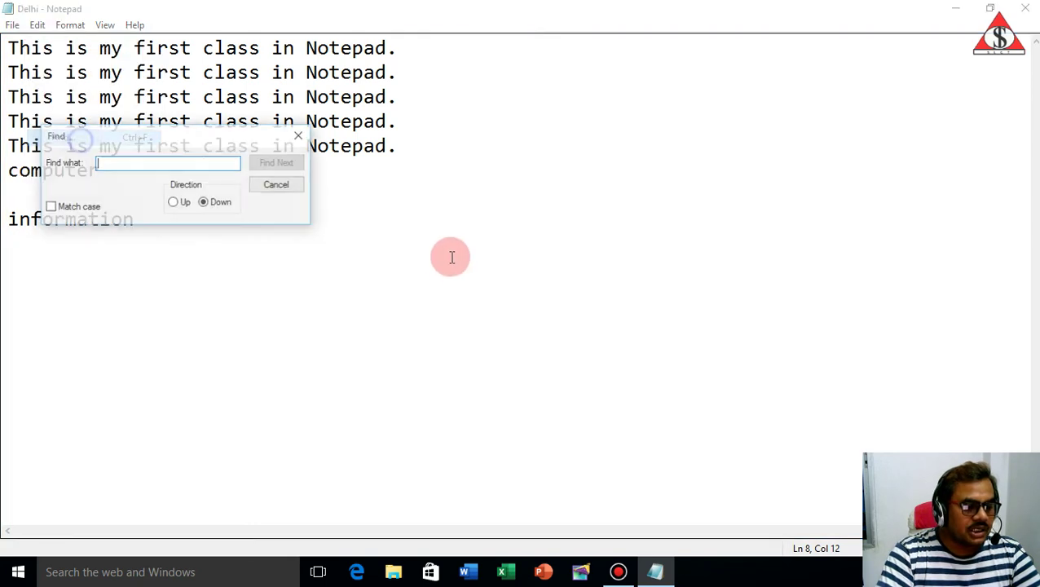
{"action": "left_click_drag", "start_coordinate": [177, 143], "coordinate": [139, 202]}
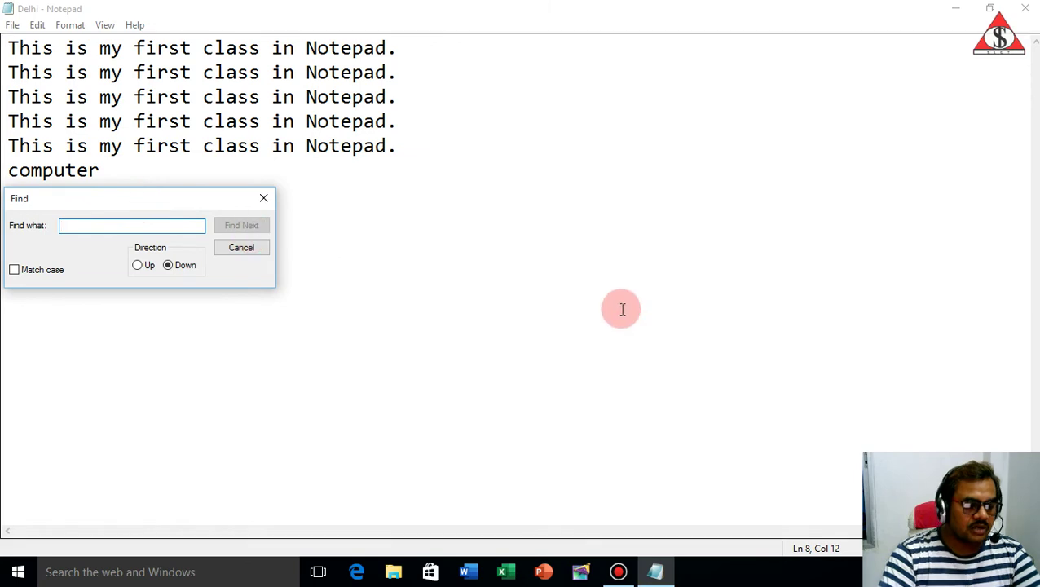
{"action": "type", "text": "information"}
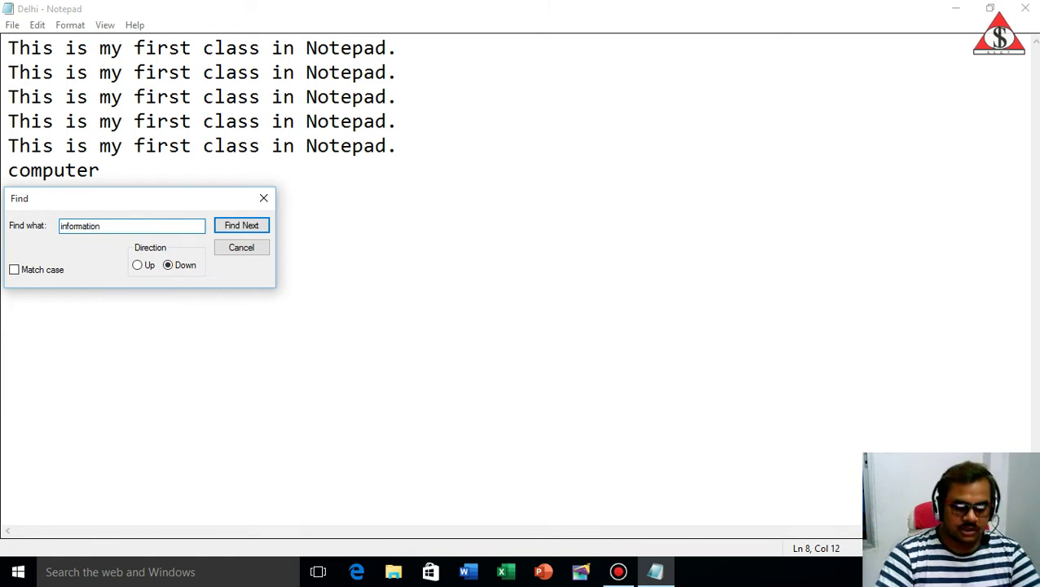
{"action": "key", "text": "Return"}
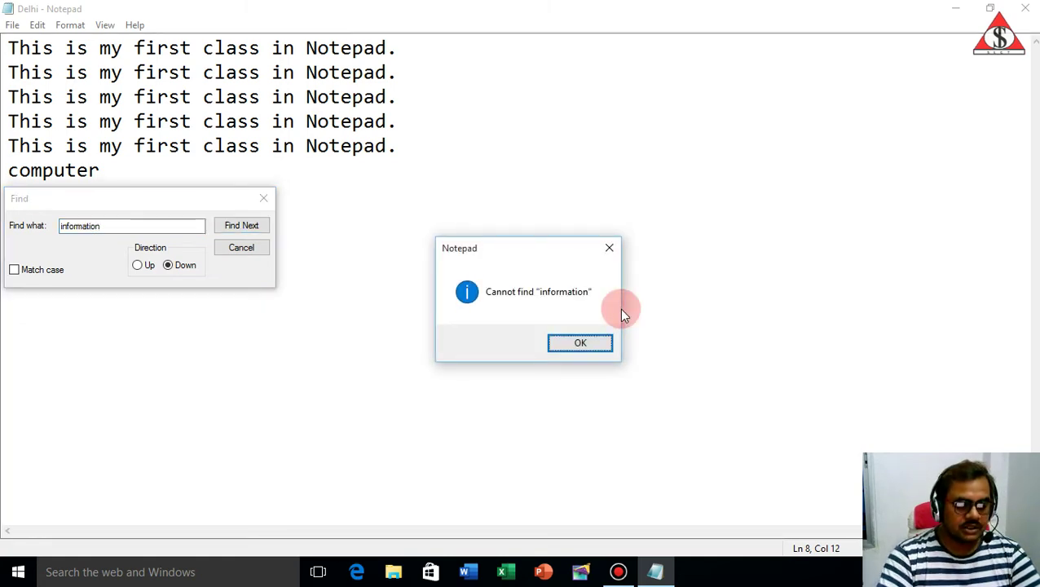
{"action": "left_click", "coordinate": [569, 352]}
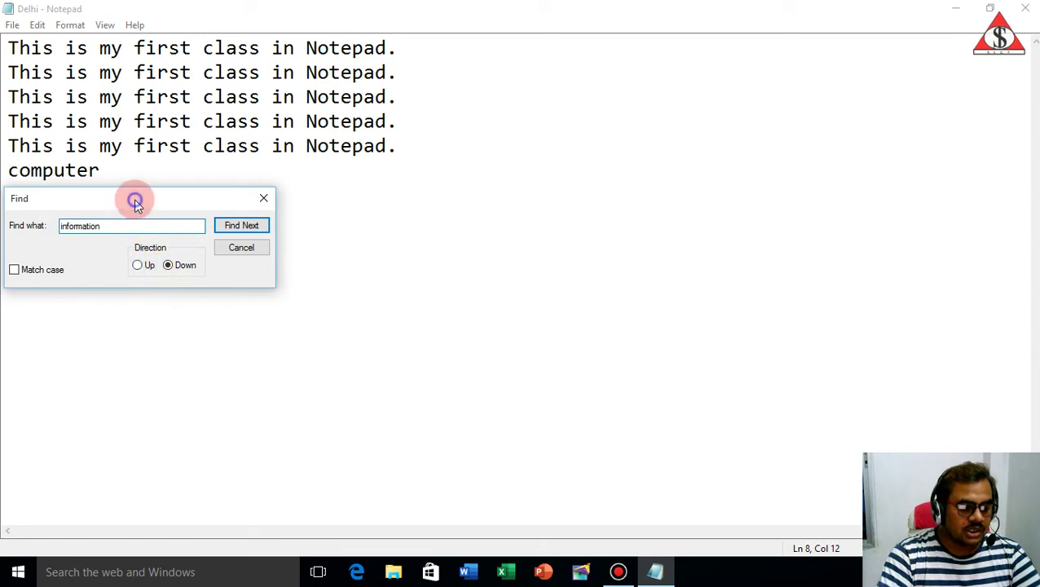
{"action": "left_click_drag", "start_coordinate": [135, 204], "coordinate": [325, 263]}
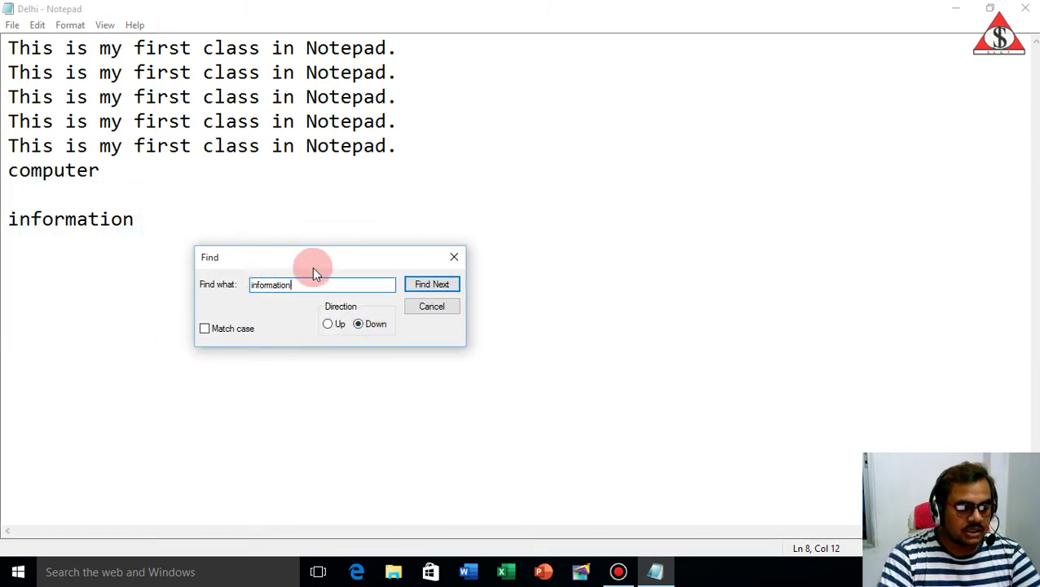
{"action": "left_click", "coordinate": [432, 307]}
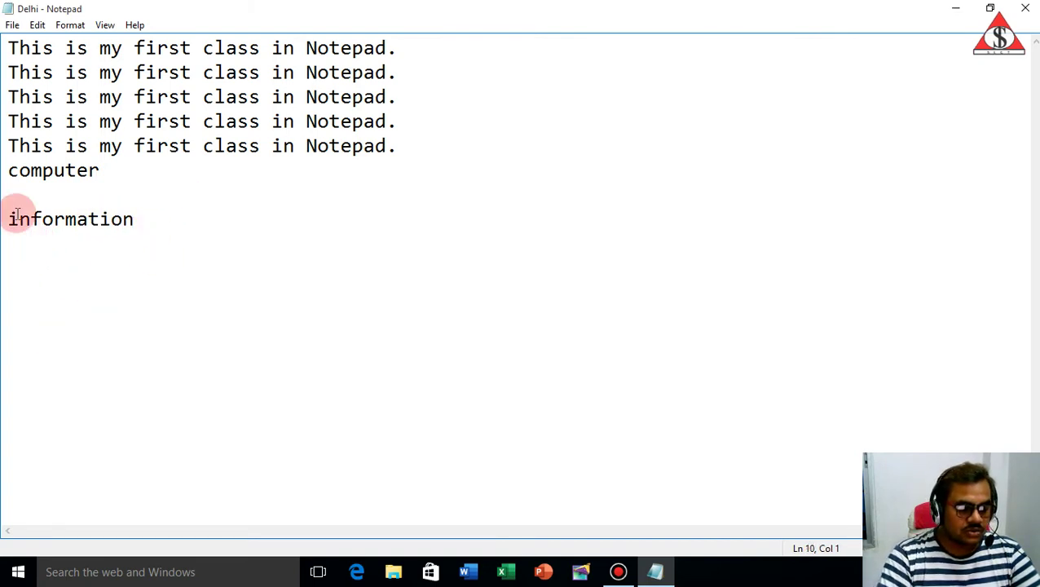
Search downward for "information" with Find, starting from the end of the first sentence
{"action": "left_click", "coordinate": [55, 47]}
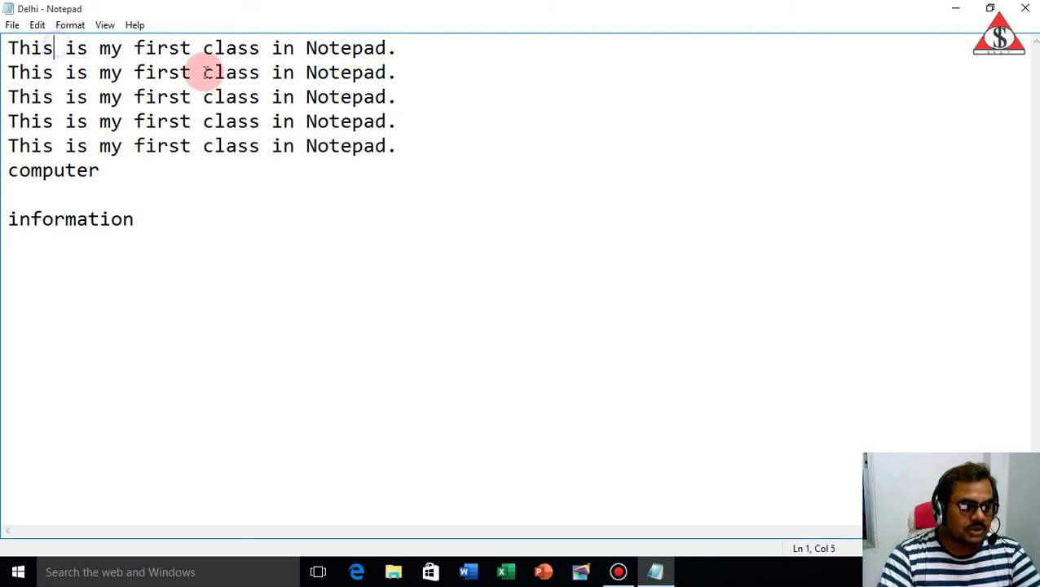
{"action": "left_click", "coordinate": [418, 45]}
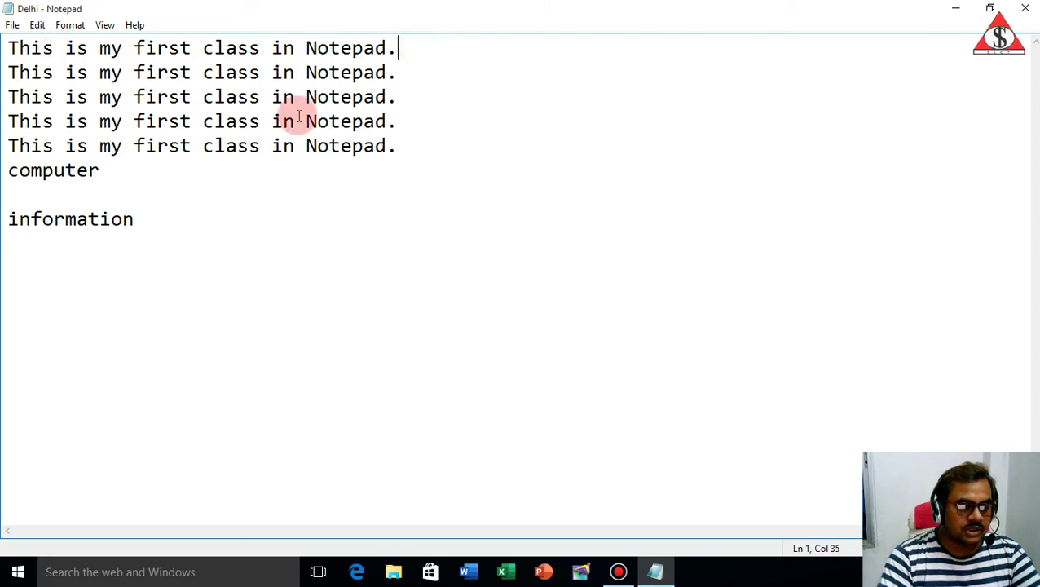
{"action": "left_click", "coordinate": [38, 24]}
{"action": "left_click", "coordinate": [70, 137]}
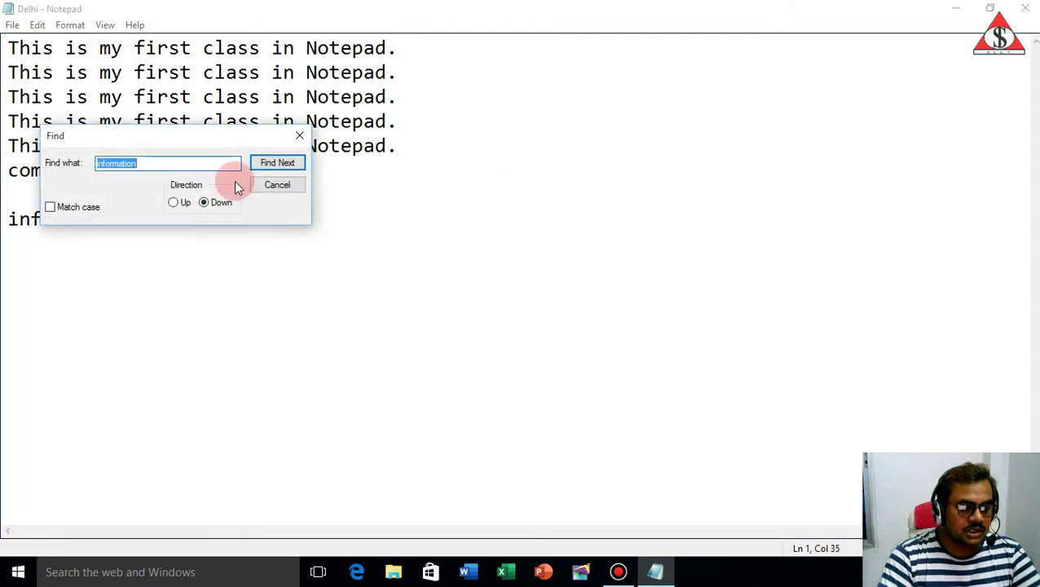
{"action": "left_click_drag", "start_coordinate": [100, 146], "coordinate": [593, 87]}
{"action": "left_click", "coordinate": [609, 107]}
{"action": "left_click", "coordinate": [772, 106]}
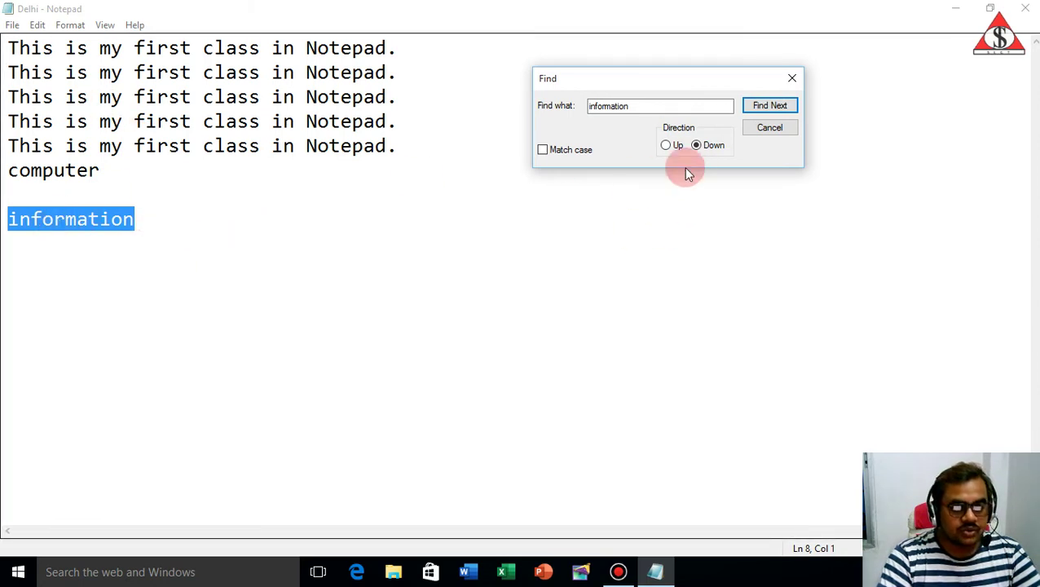
Search upward for "information" from its current match and dismiss the resulting message
{"action": "left_click", "coordinate": [665, 145]}
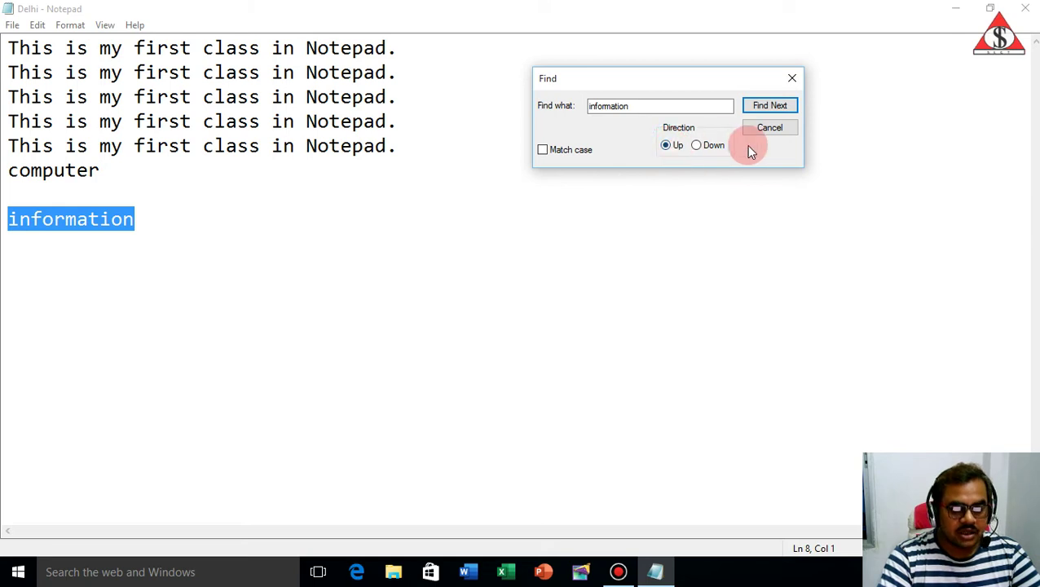
{"action": "left_click", "coordinate": [768, 107]}
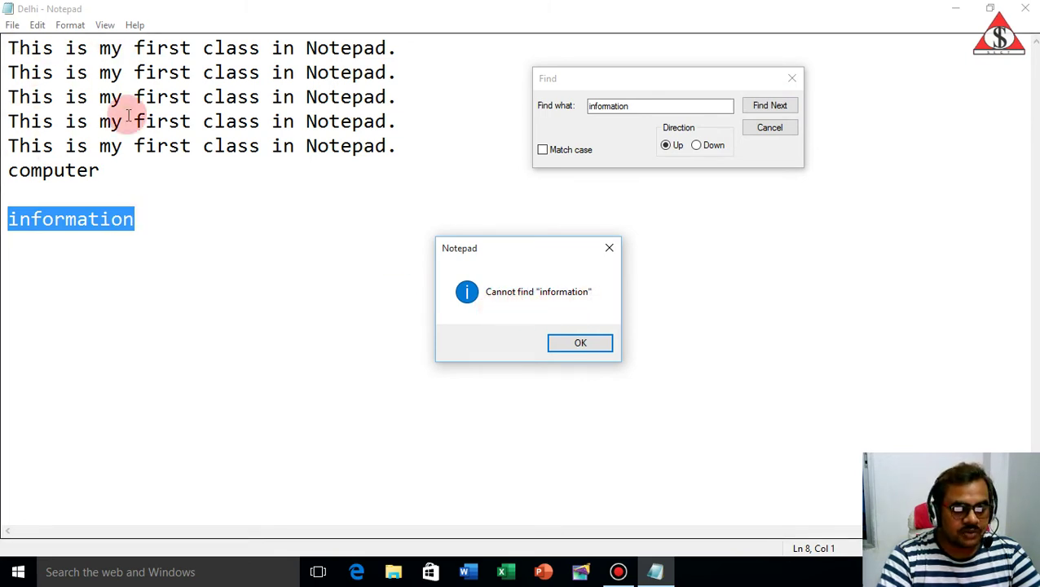
{"action": "left_click", "coordinate": [559, 343]}
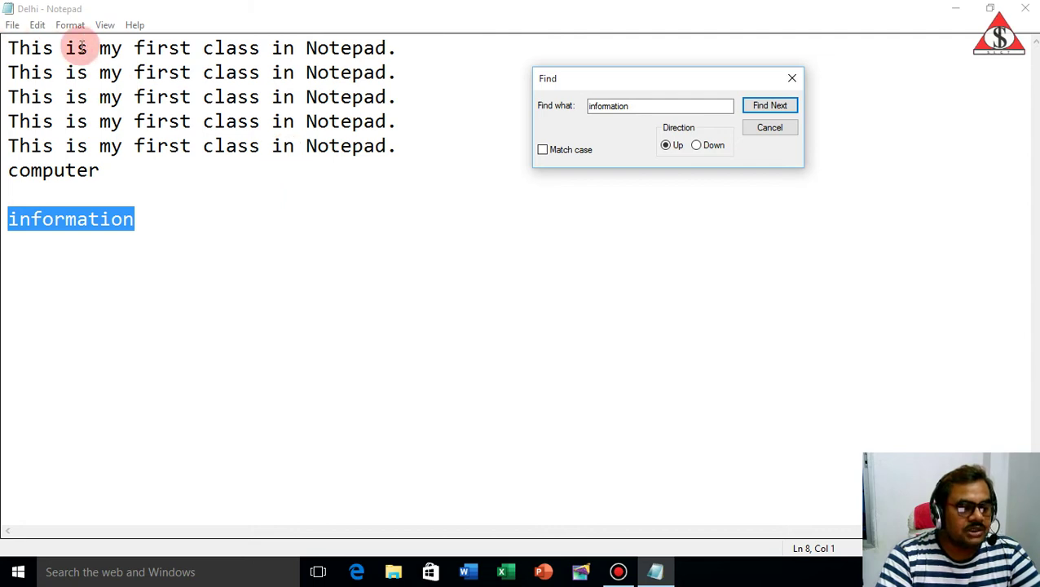
Search upward for "this" through every occurrence up to the first line, and dismiss the closing message
{"action": "left_click_drag", "start_coordinate": [643, 104], "coordinate": [516, 102]}
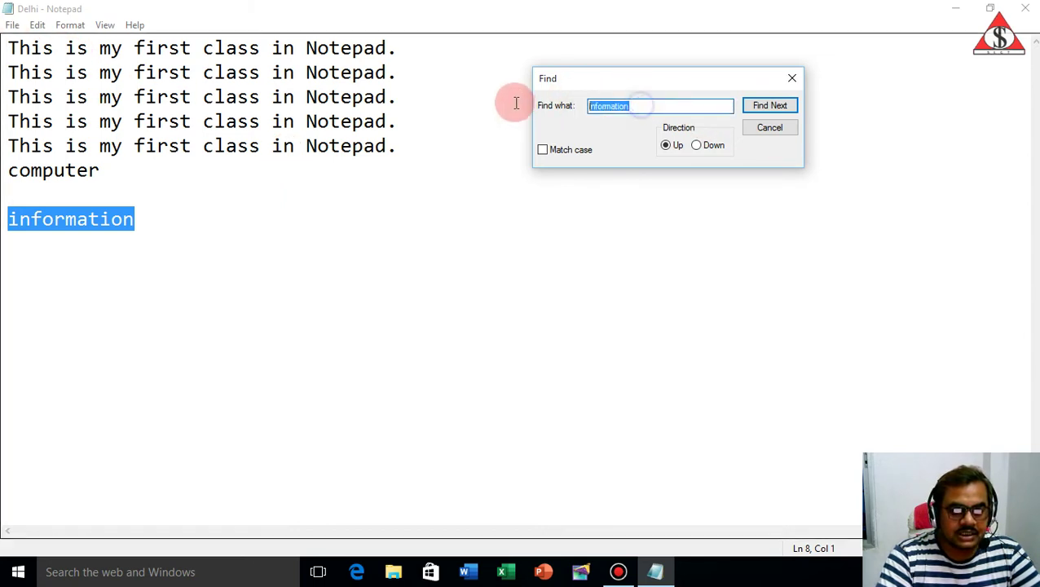
{"action": "type", "text": "is"}
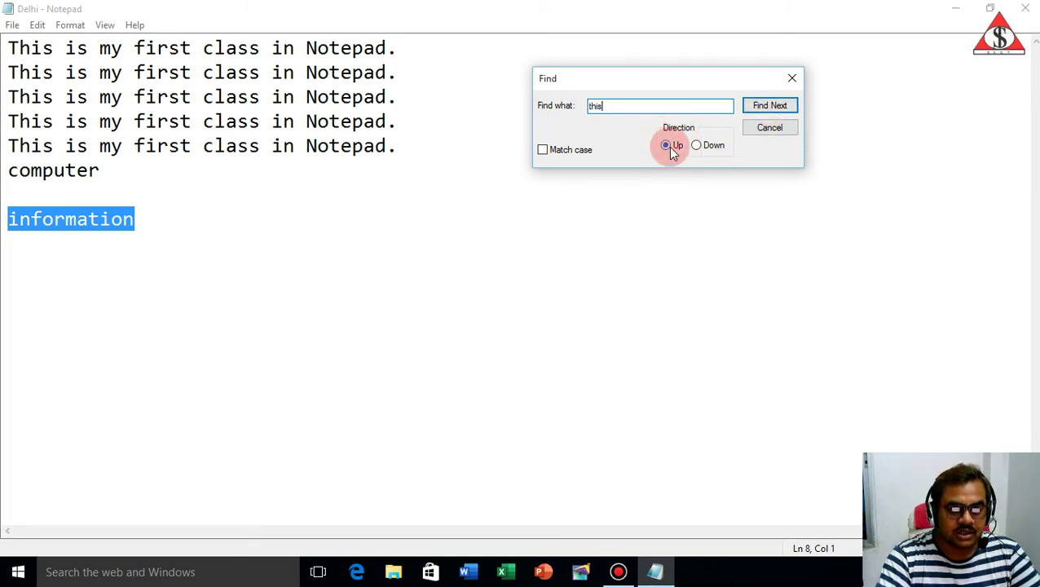
{"action": "left_click", "coordinate": [774, 105]}
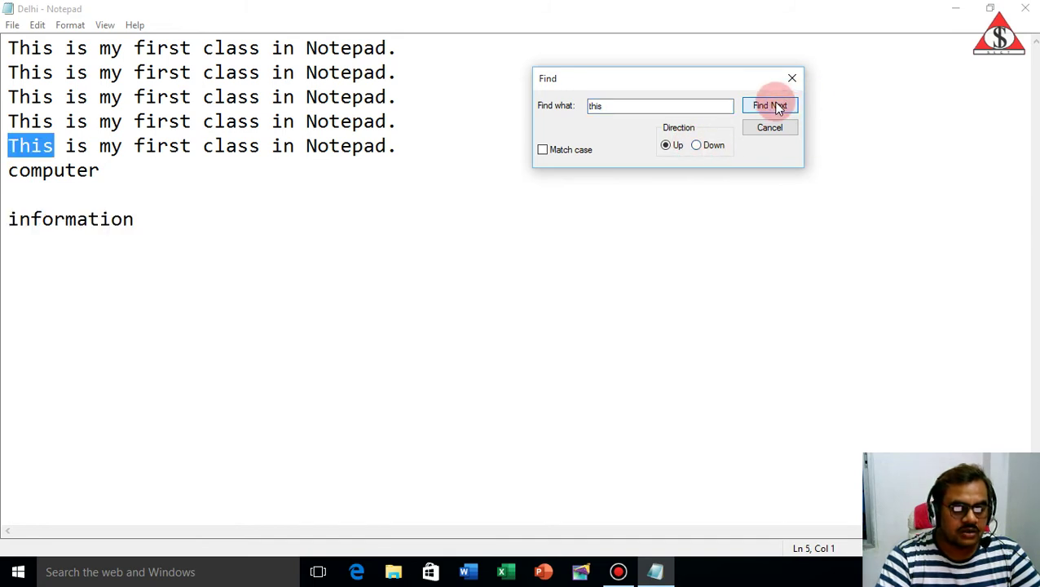
{"action": "left_click", "coordinate": [776, 106]}
{"action": "left_click", "coordinate": [776, 107]}
{"action": "left_click", "coordinate": [776, 107]}
{"action": "left_click", "coordinate": [775, 107]}
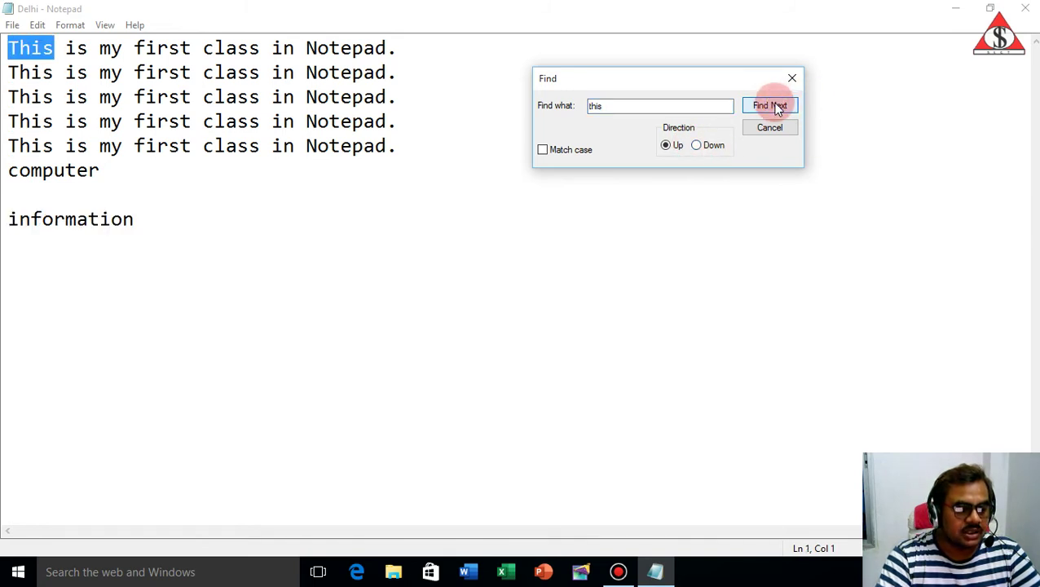
{"action": "left_click", "coordinate": [776, 107]}
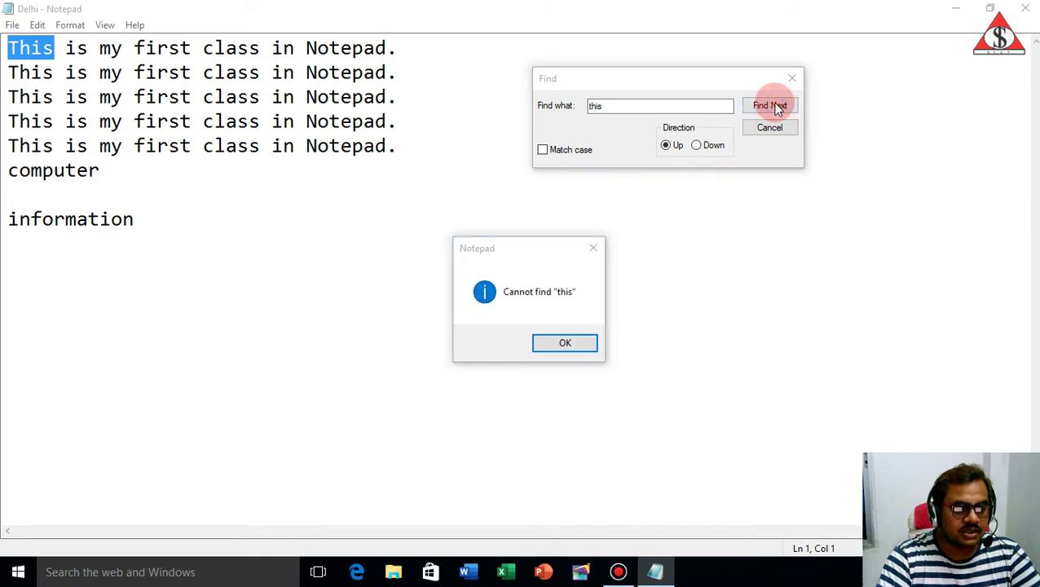
{"action": "left_click", "coordinate": [520, 303]}
{"action": "left_click", "coordinate": [564, 345]}
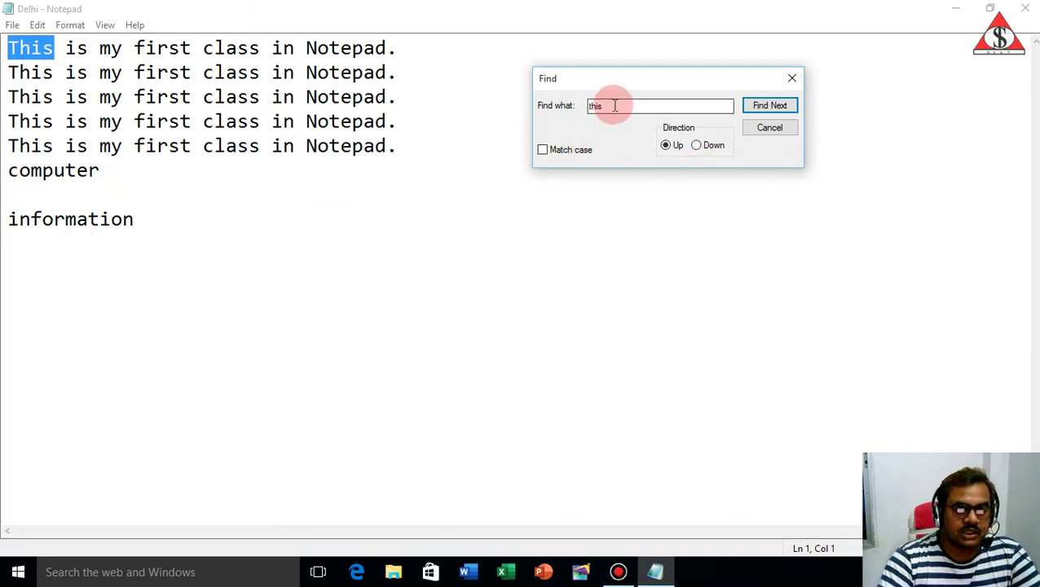
Search downward for "computer", close the Find dialog, and place the cursor after the word
{"action": "left_click_drag", "start_coordinate": [613, 106], "coordinate": [568, 110]}
{"action": "type", "text": "computer"}
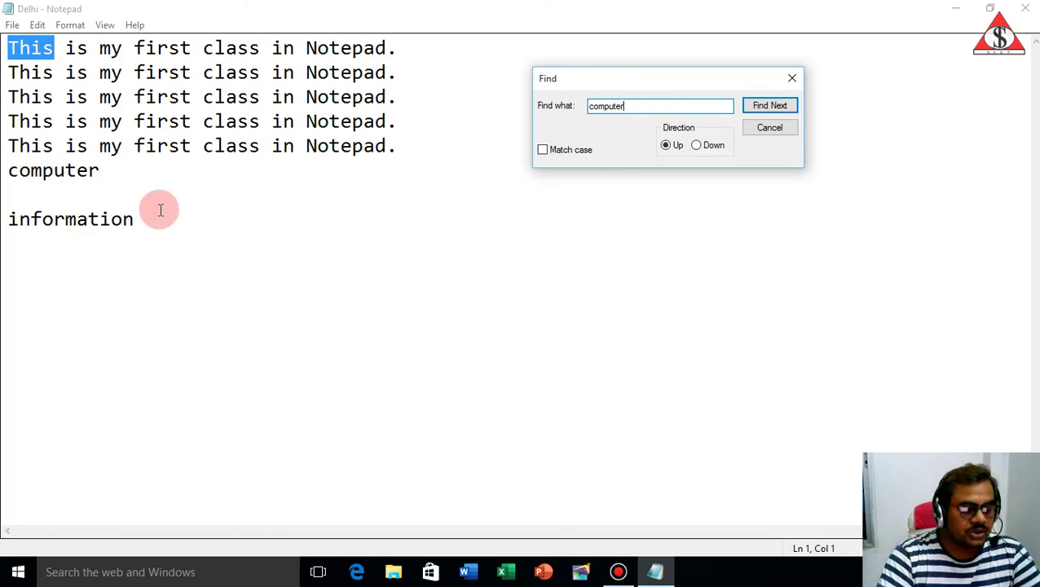
{"action": "left_click", "coordinate": [696, 145]}
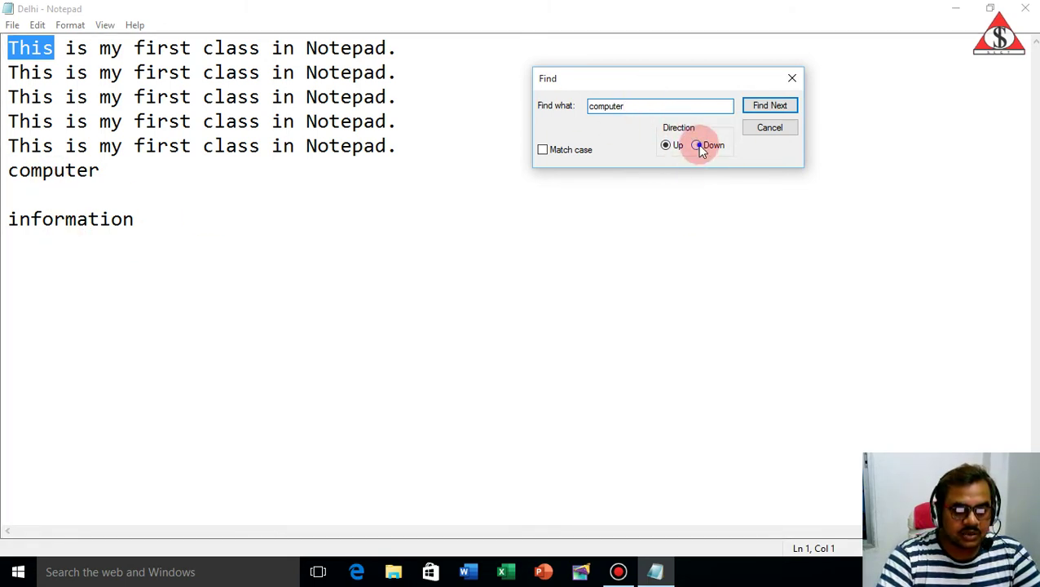
{"action": "left_click", "coordinate": [766, 107]}
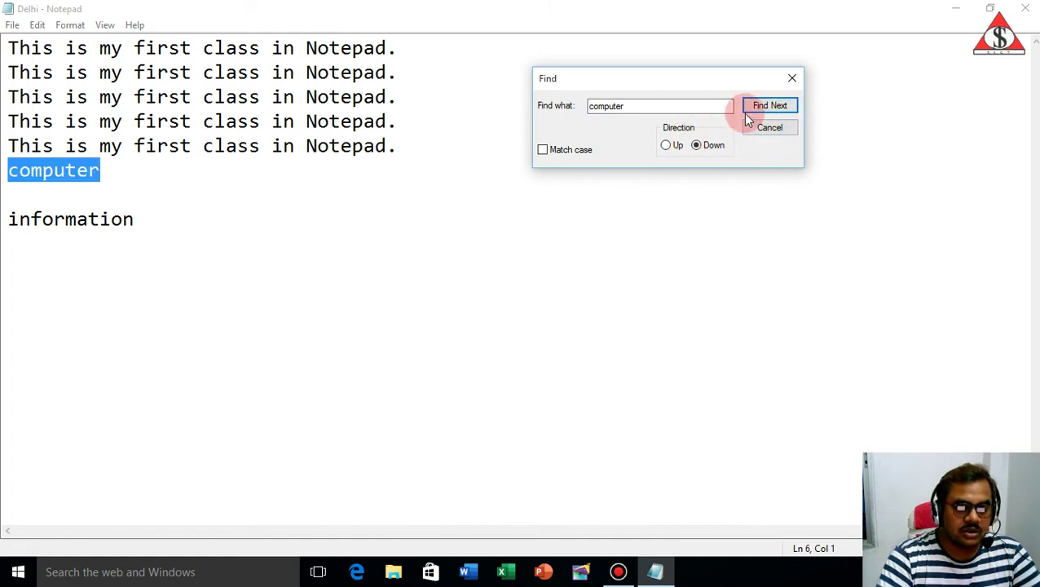
{"action": "left_click", "coordinate": [770, 128]}
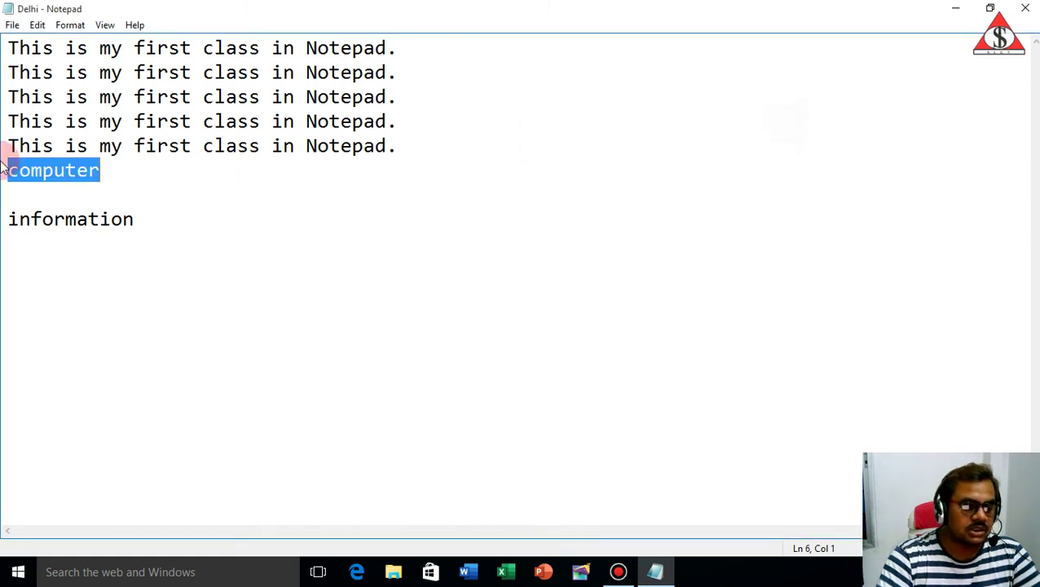
{"action": "left_click", "coordinate": [134, 170]}
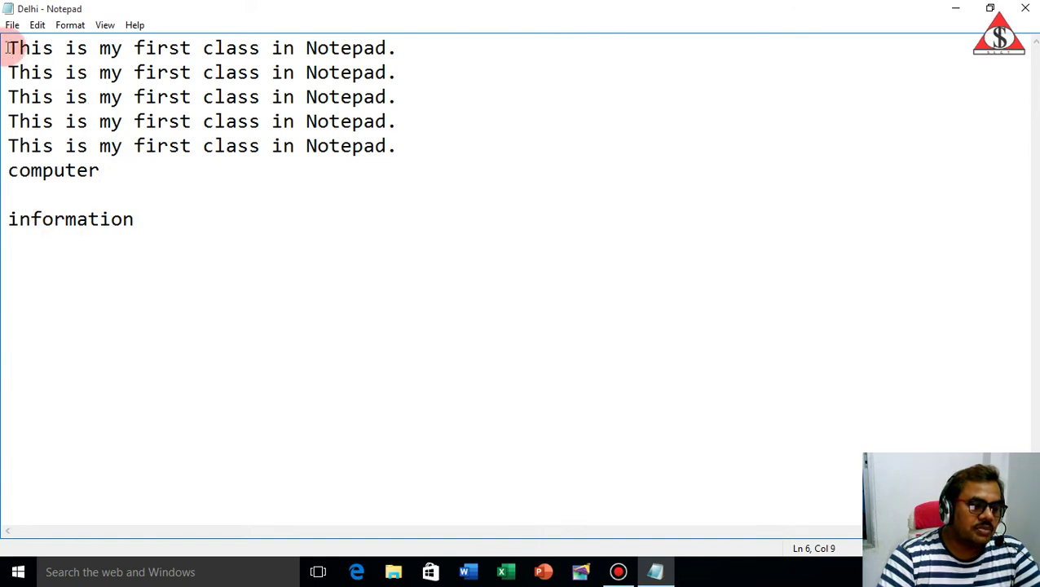
Place the cursor at the end of the first sentence, open the Replace dialog, and move it clear of the text
{"action": "left_click", "coordinate": [405, 51]}
{"action": "left_click", "coordinate": [36, 25]}
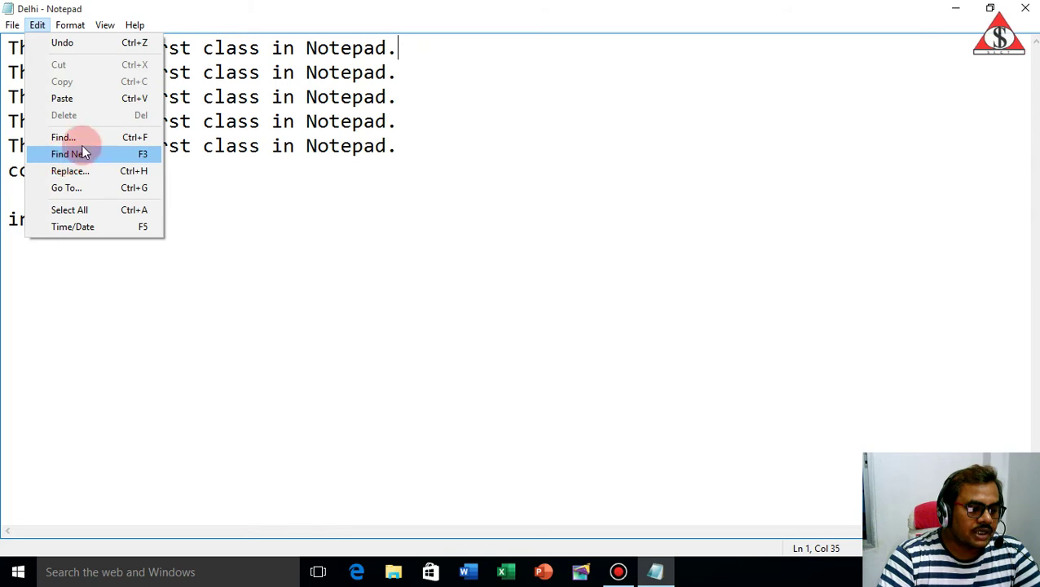
{"action": "left_click", "coordinate": [68, 171]}
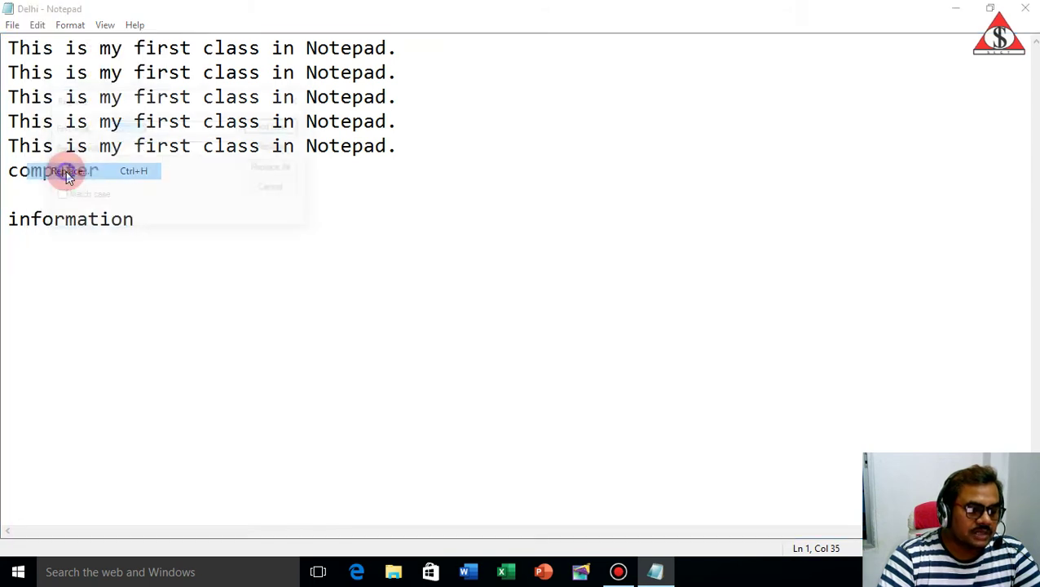
{"action": "left_click_drag", "start_coordinate": [191, 102], "coordinate": [635, 139]}
{"action": "left_click", "coordinate": [636, 163]}
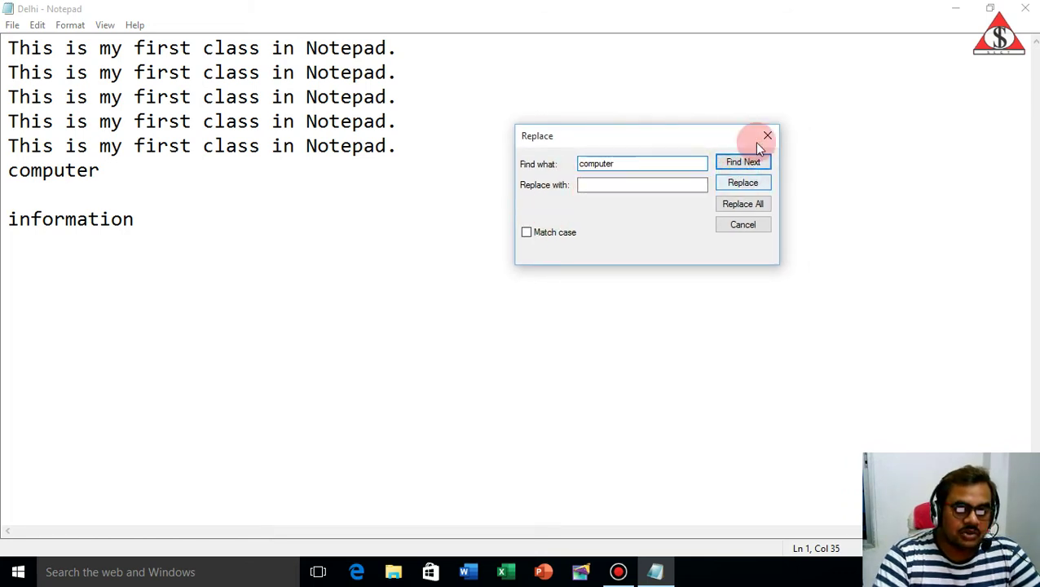
Change "computer" on line 6 to the misspelling "compoter" and move the Replace dialog farther from the text
{"action": "left_click", "coordinate": [55, 172]}
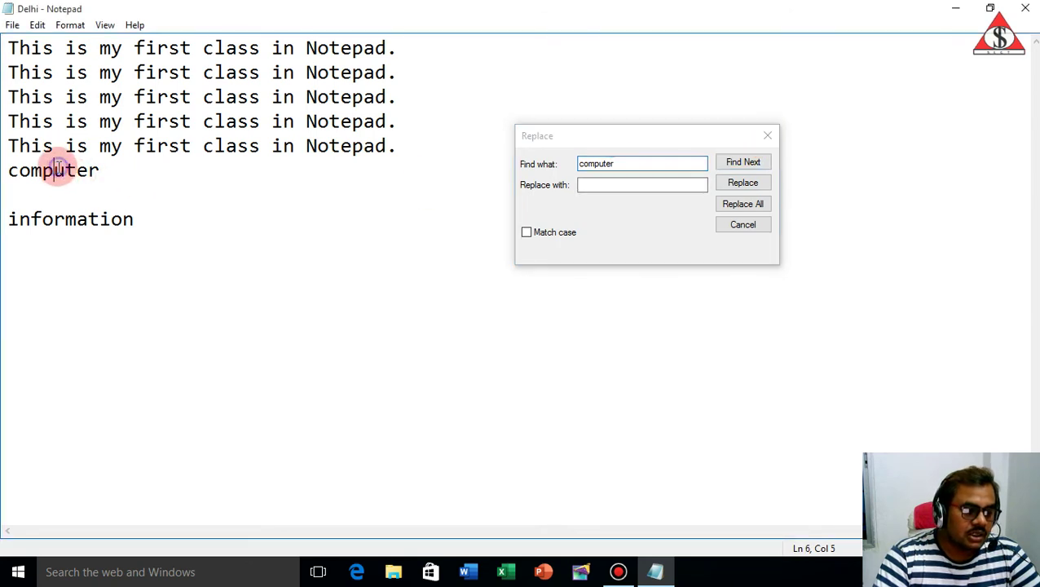
{"action": "left_click", "coordinate": [63, 173]}
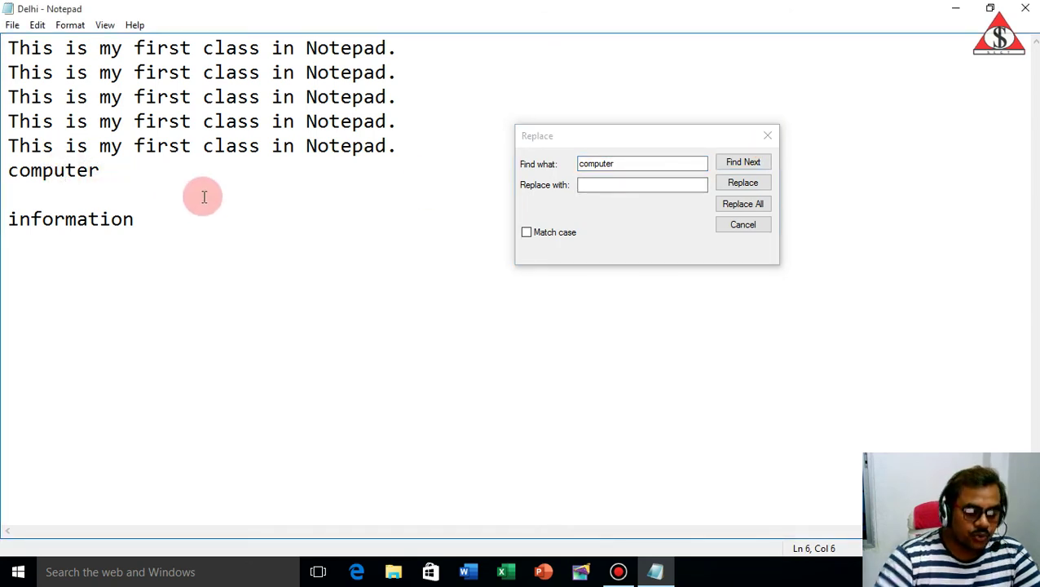
{"action": "key", "text": "BackSpace"}
{"action": "type", "text": "o"}
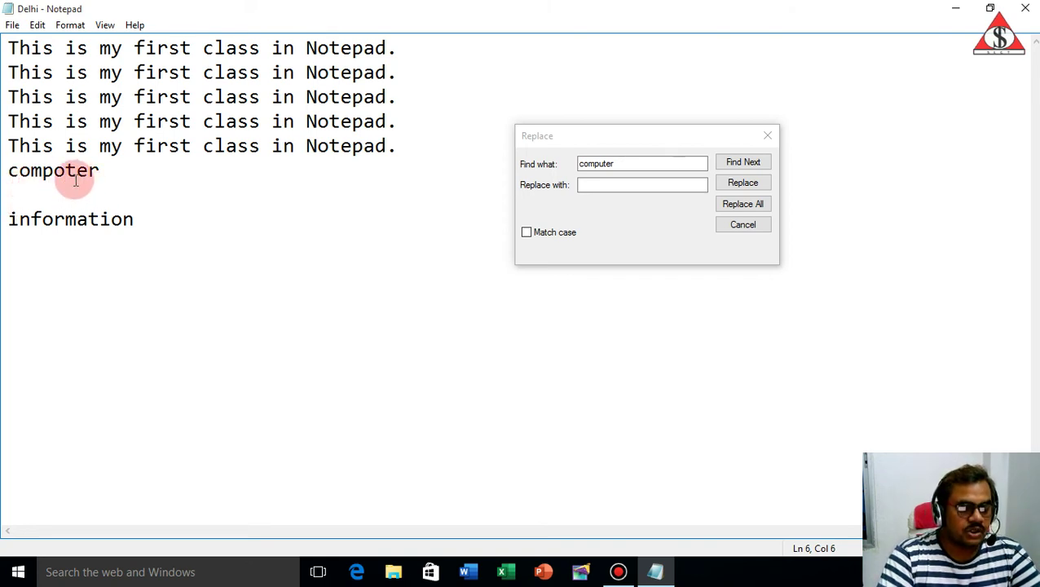
{"action": "left_click", "coordinate": [640, 137]}
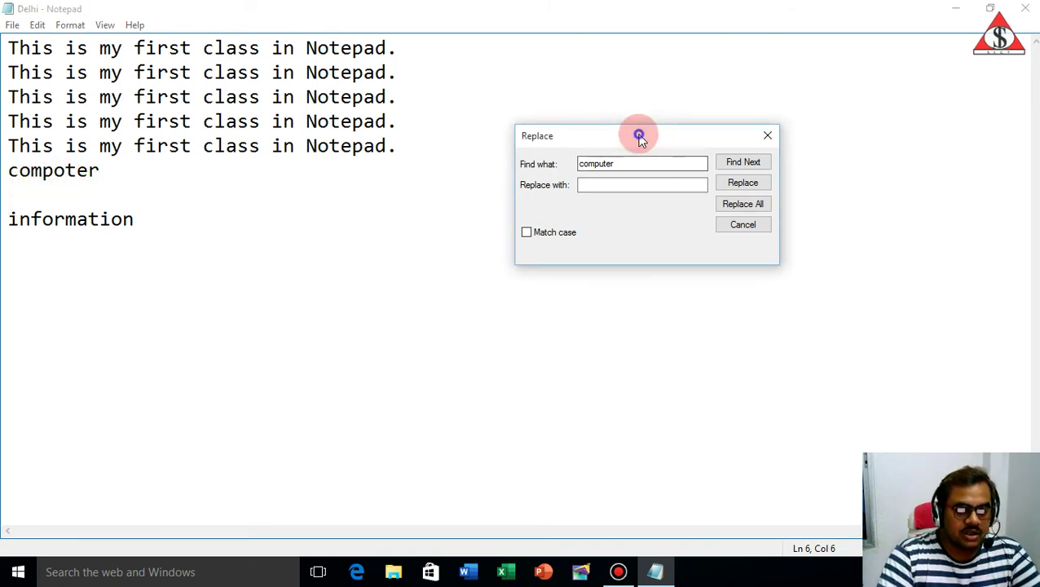
{"action": "left_click_drag", "start_coordinate": [643, 137], "coordinate": [721, 128]}
{"action": "left_click", "coordinate": [722, 157]}
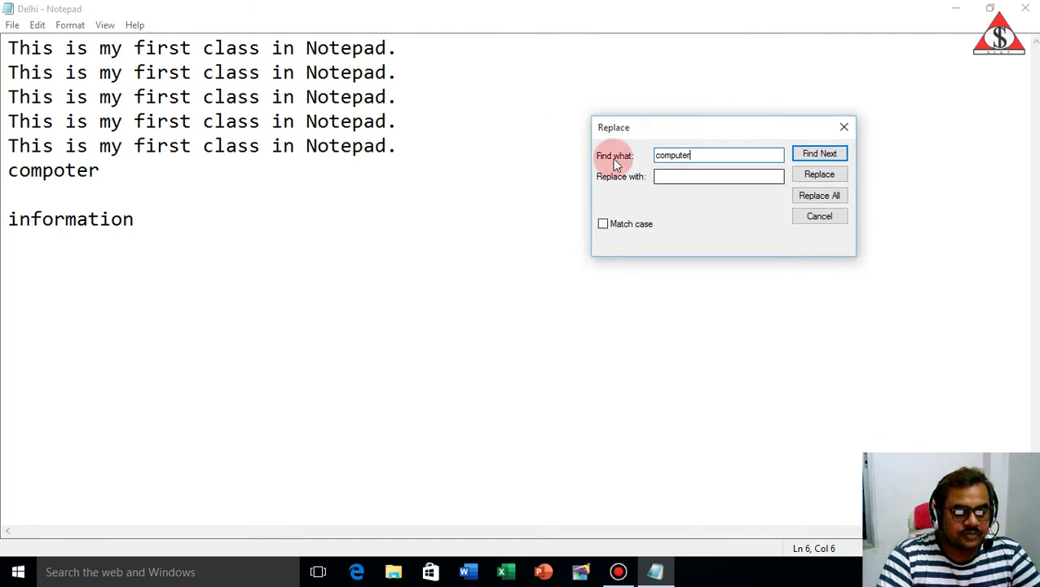
Copy "compoter" from line 6 and paste it on lines 7, 9, 10 and 11
{"action": "left_click", "coordinate": [10, 169]}
{"action": "left_click_drag", "start_coordinate": [10, 169], "coordinate": [101, 172]}
{"action": "key", "text": "ctrl+c"}
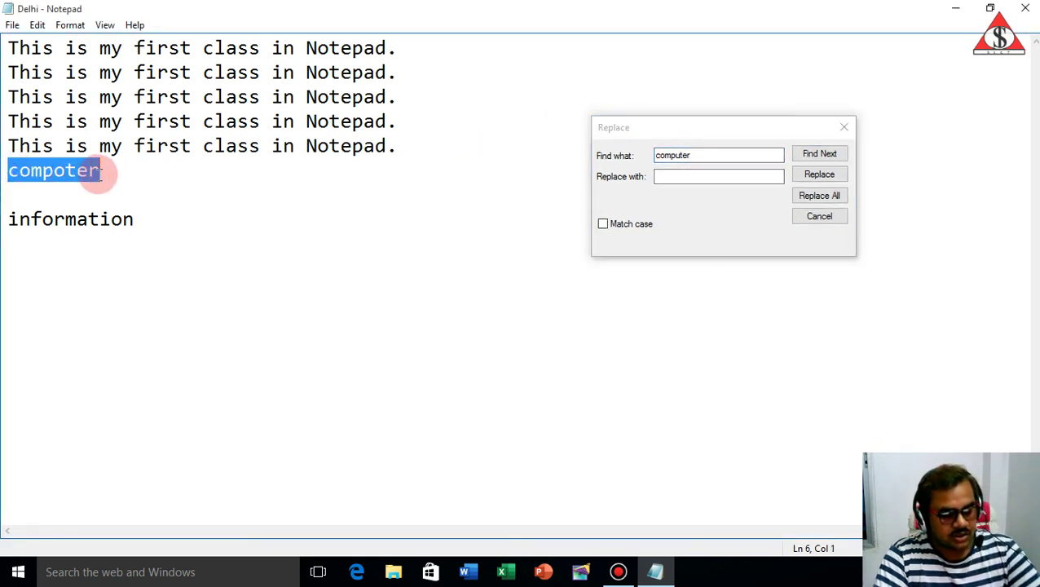
{"action": "left_click", "coordinate": [88, 198]}
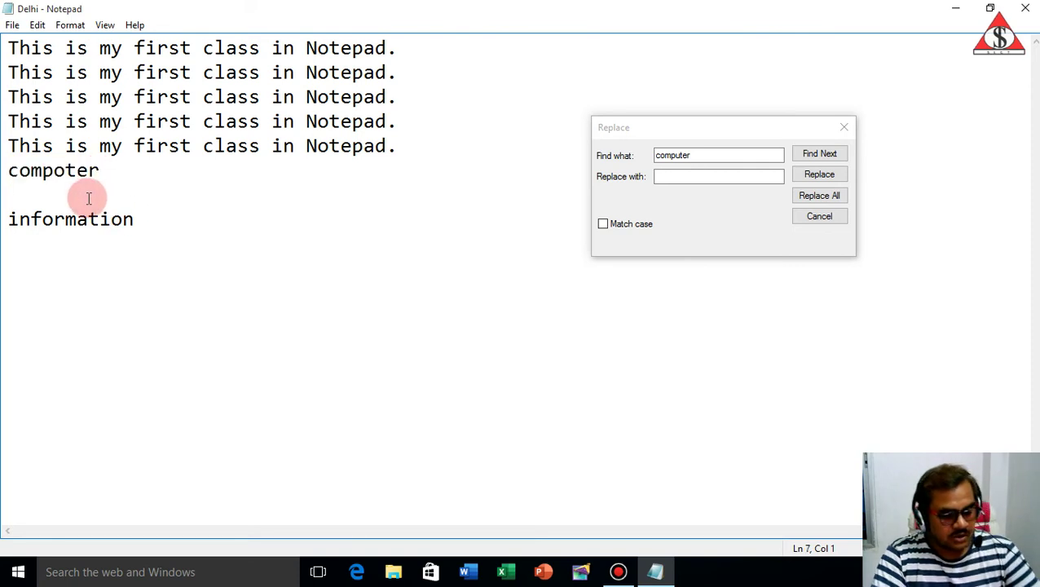
{"action": "key", "text": "ctrl+v"}
{"action": "left_click", "coordinate": [49, 252]}
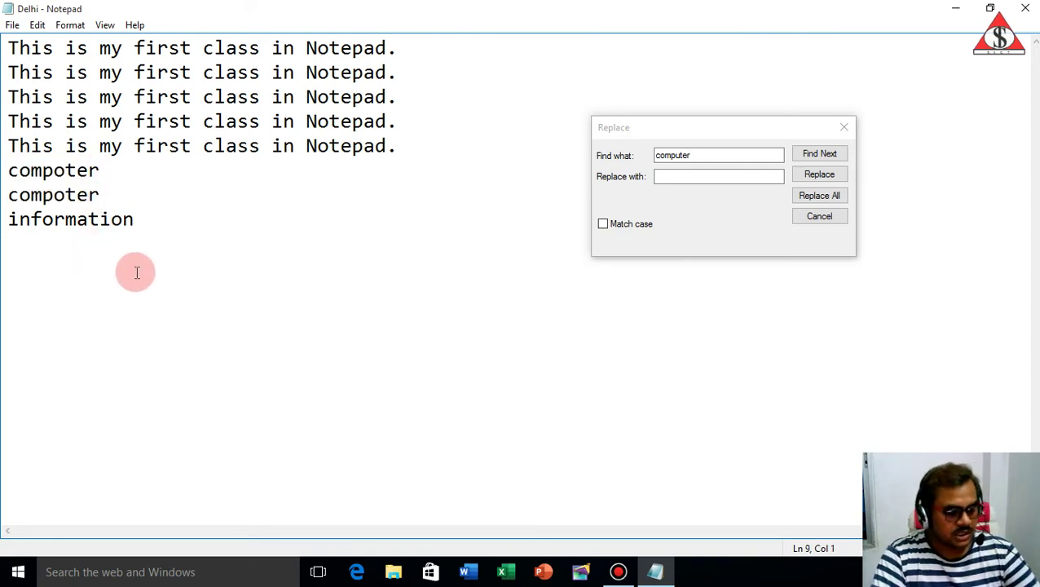
{"action": "key", "text": "ctrl+v"}
{"action": "left_click", "coordinate": [55, 285]}
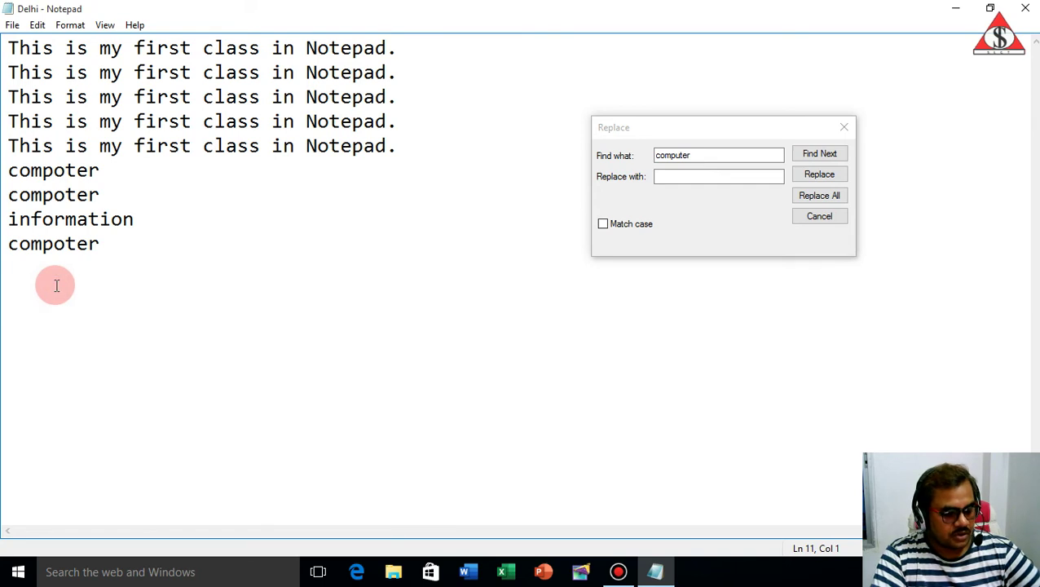
{"action": "key", "text": "ctrl+v"}
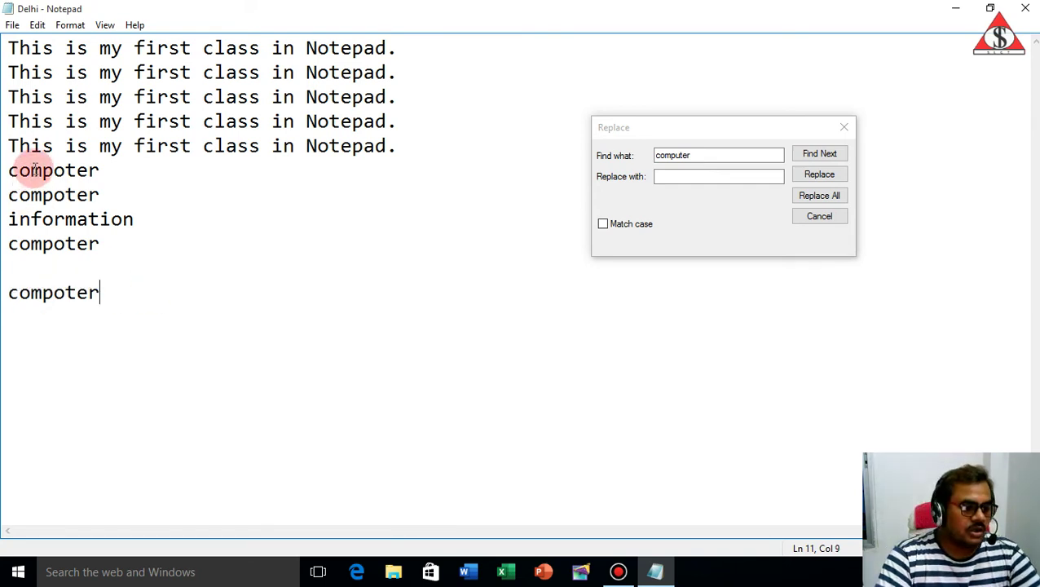
{"action": "left_click", "coordinate": [41, 269]}
{"action": "key", "text": "ctrl+v"}
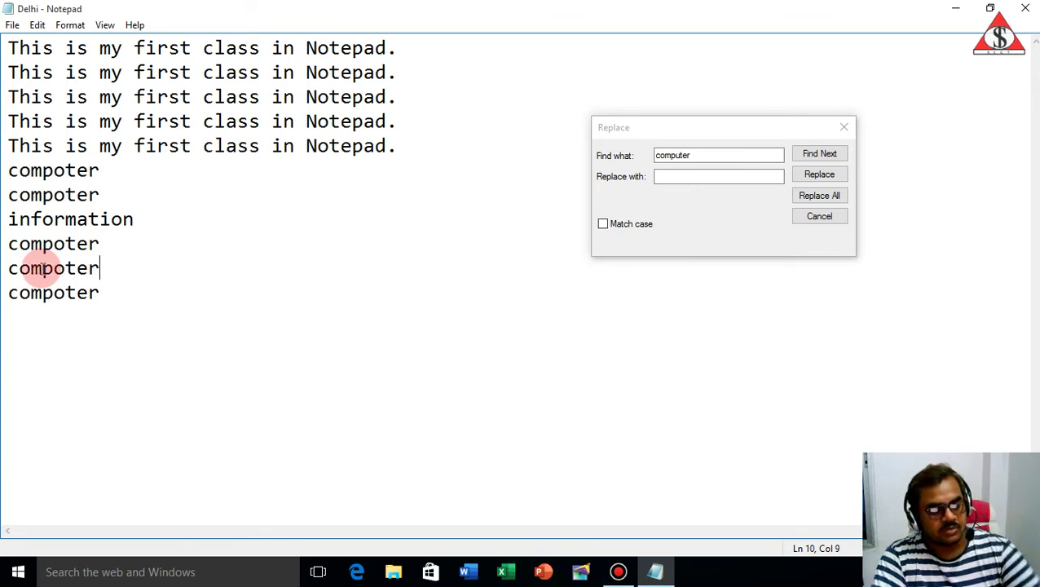
Place the cursor at the end of line 1 and set the Replace dialog's search text to "compoter"
{"action": "left_click_drag", "start_coordinate": [676, 124], "coordinate": [585, 153]}
{"action": "left_click", "coordinate": [399, 47]}
{"action": "left_click", "coordinate": [568, 176]}
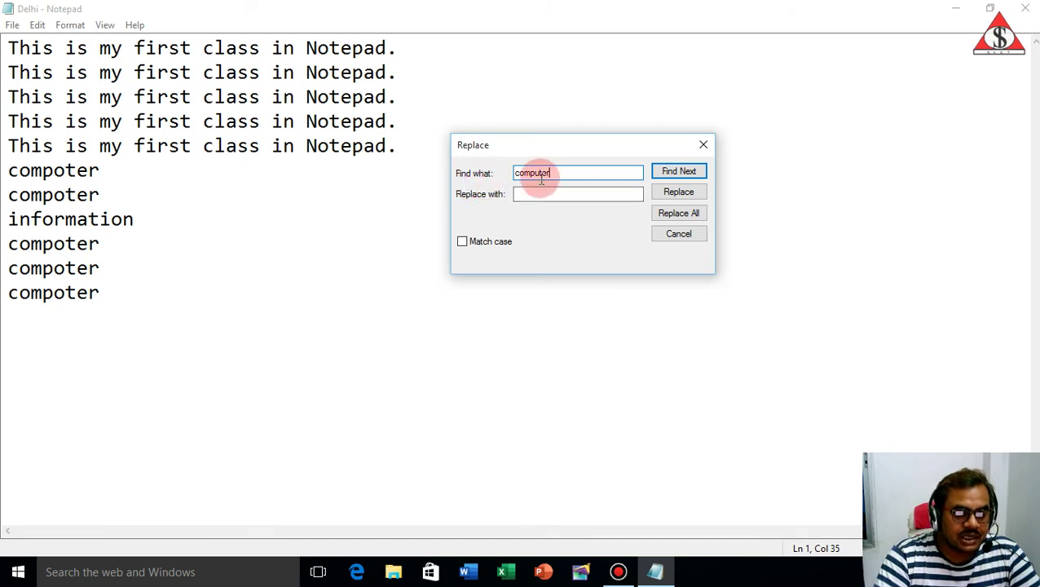
{"action": "key", "text": "BackSpace"}
{"action": "type", "text": "o"}
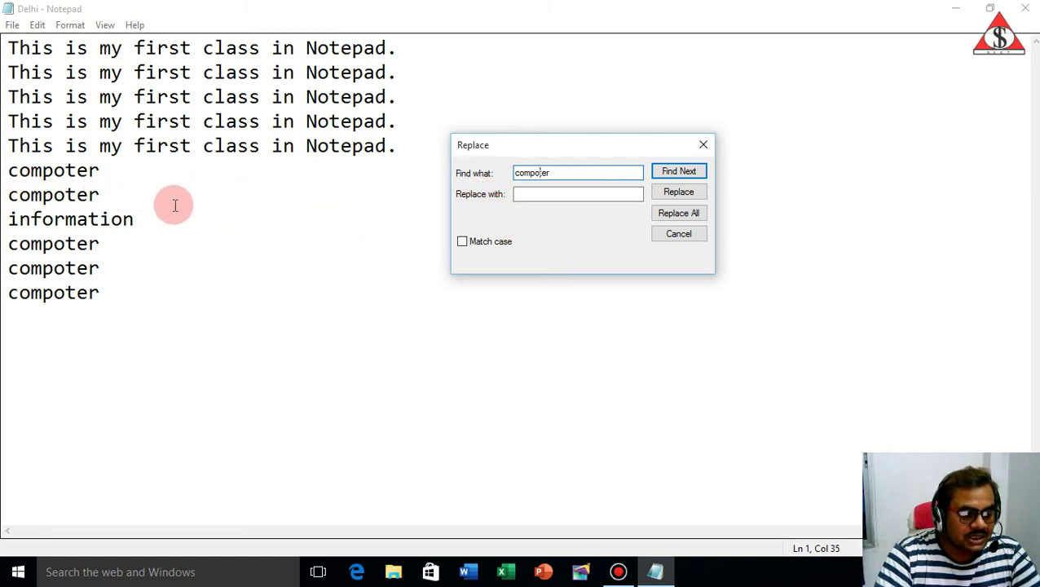
{"action": "left_click", "coordinate": [542, 174]}
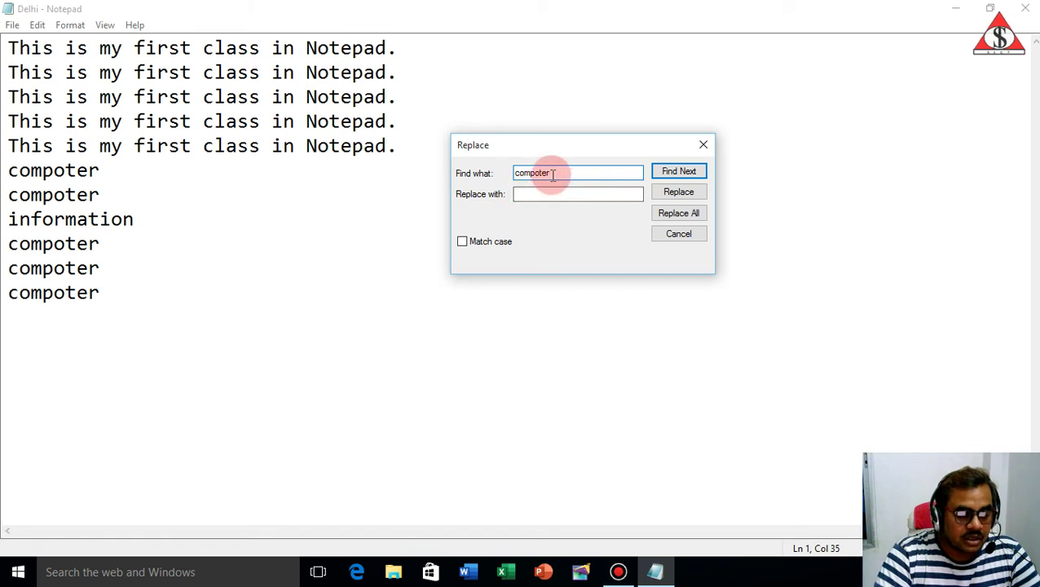
Replace all occurrences of "compoter" with "computer" and close the Replace dialog
{"action": "left_click", "coordinate": [545, 193]}
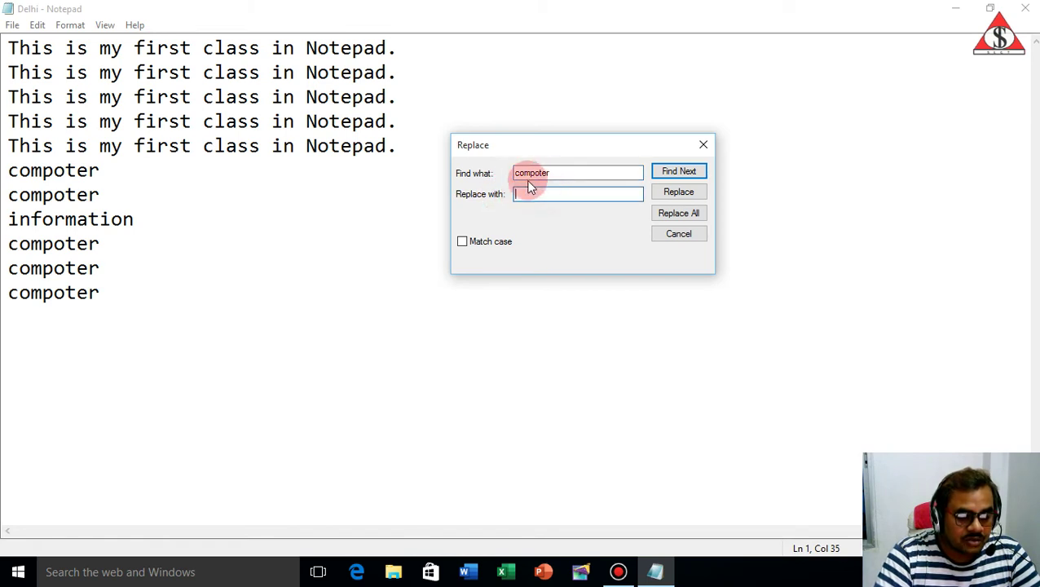
{"action": "left_click", "coordinate": [566, 178]}
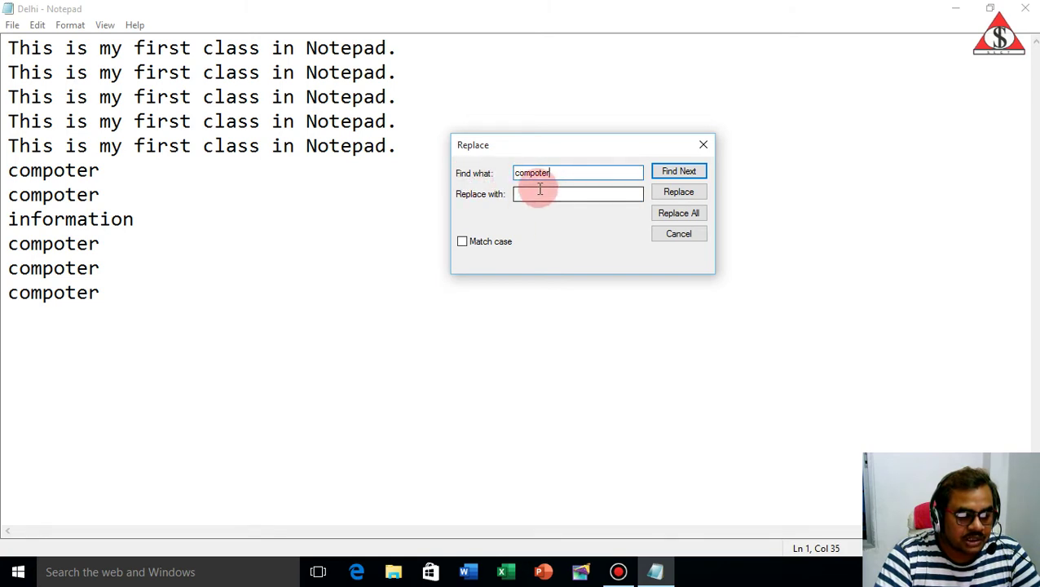
{"action": "left_click", "coordinate": [525, 194]}
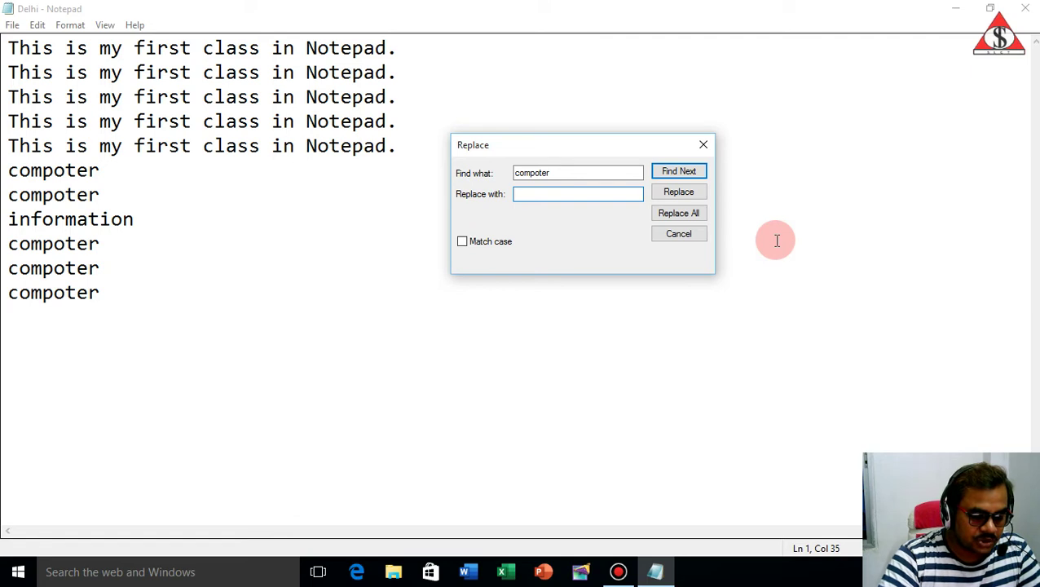
{"action": "type", "text": "computer"}
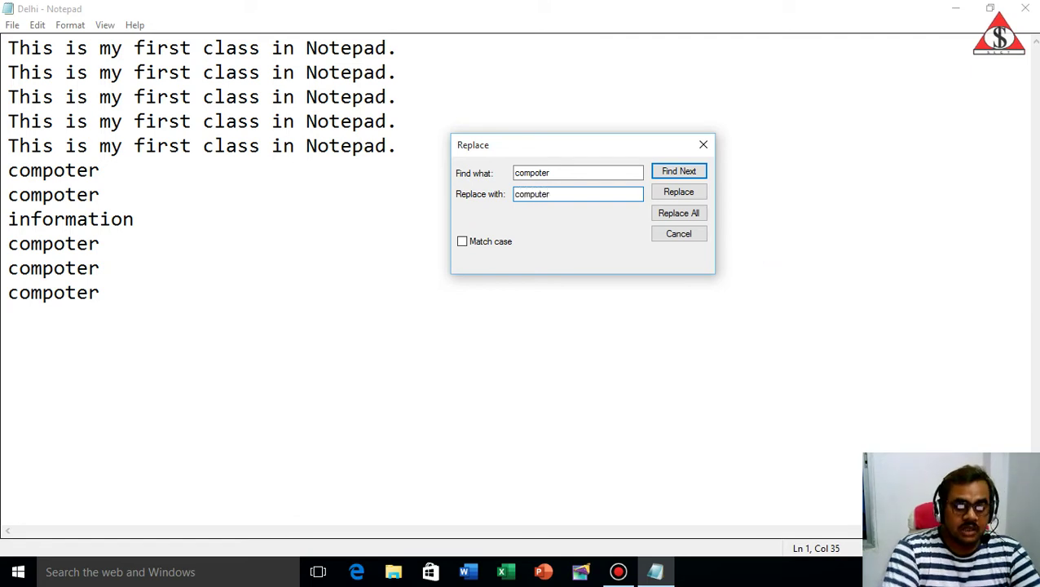
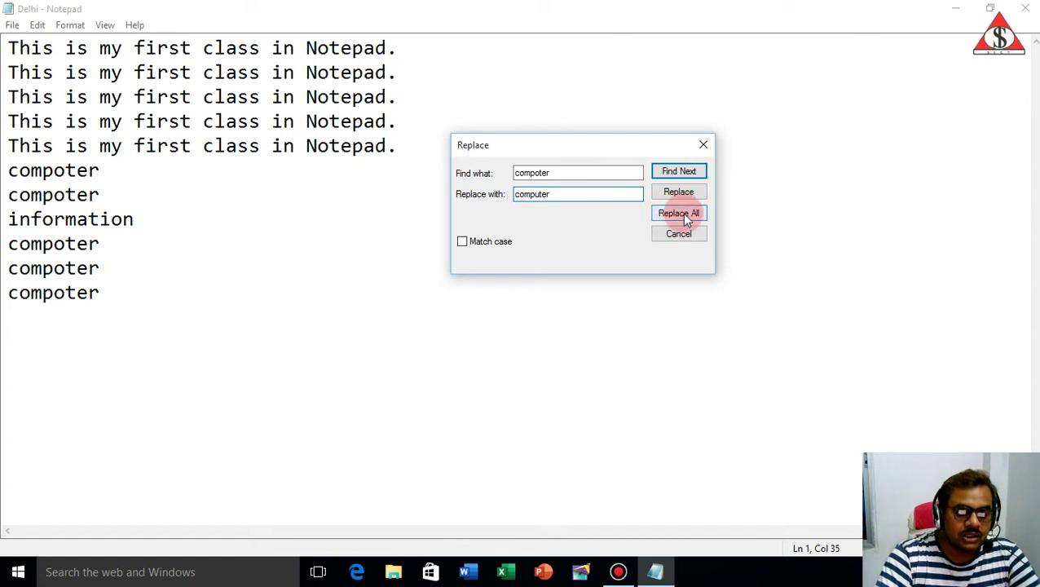
{"action": "left_click", "coordinate": [683, 213]}
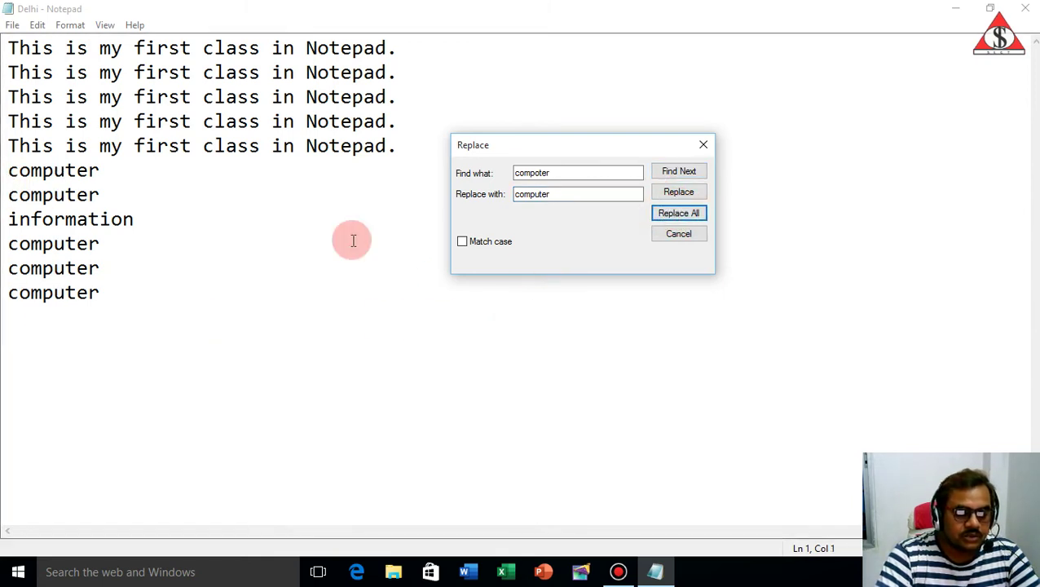
{"action": "left_click", "coordinate": [676, 234]}
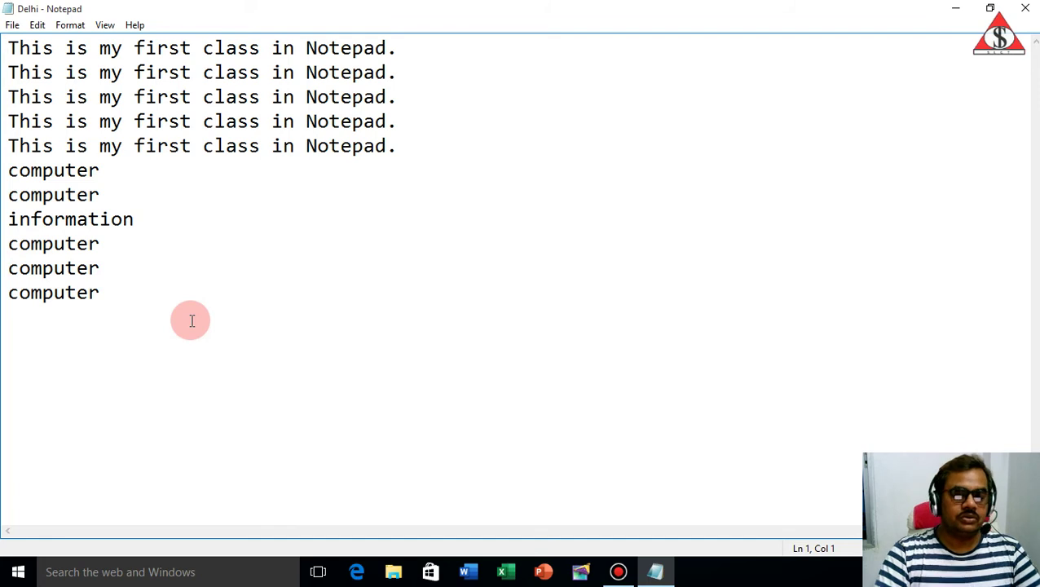
Place the cursor at the end of line 1 and use Go To to jump to line 10
{"action": "left_click", "coordinate": [38, 25]}
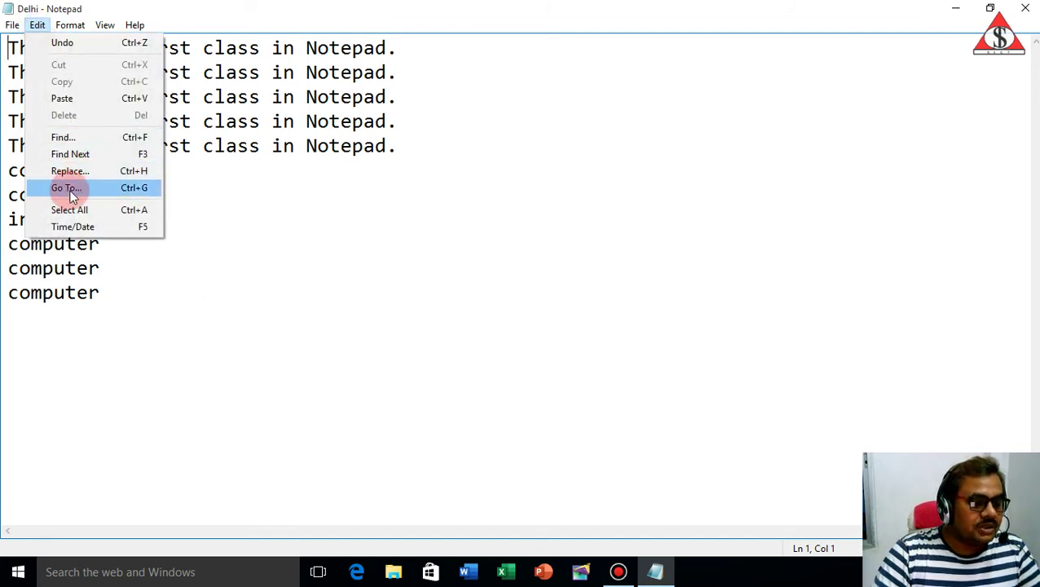
{"action": "left_click", "coordinate": [249, 122]}
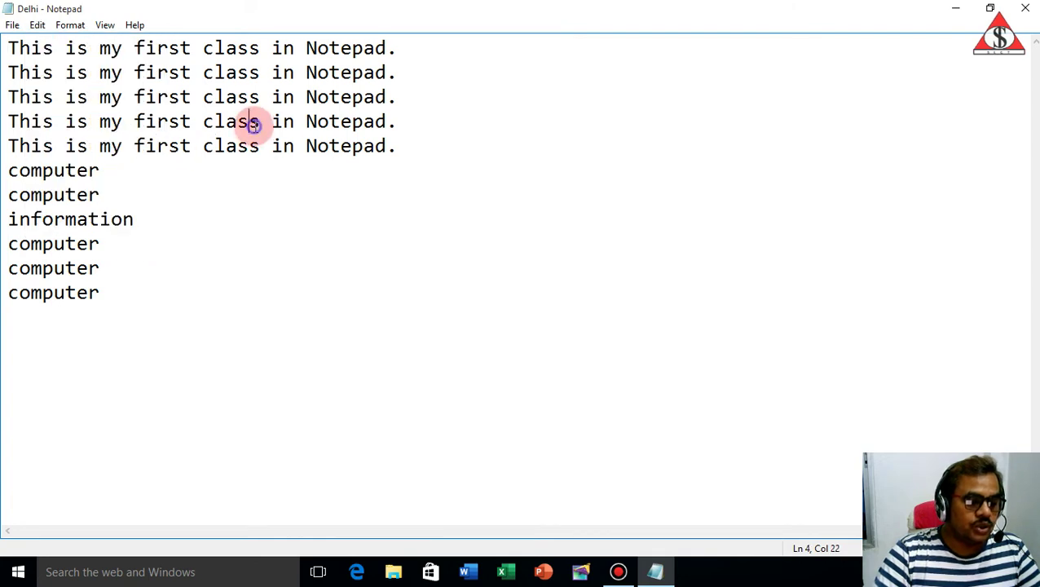
{"action": "left_click", "coordinate": [411, 55]}
{"action": "left_click", "coordinate": [38, 24]}
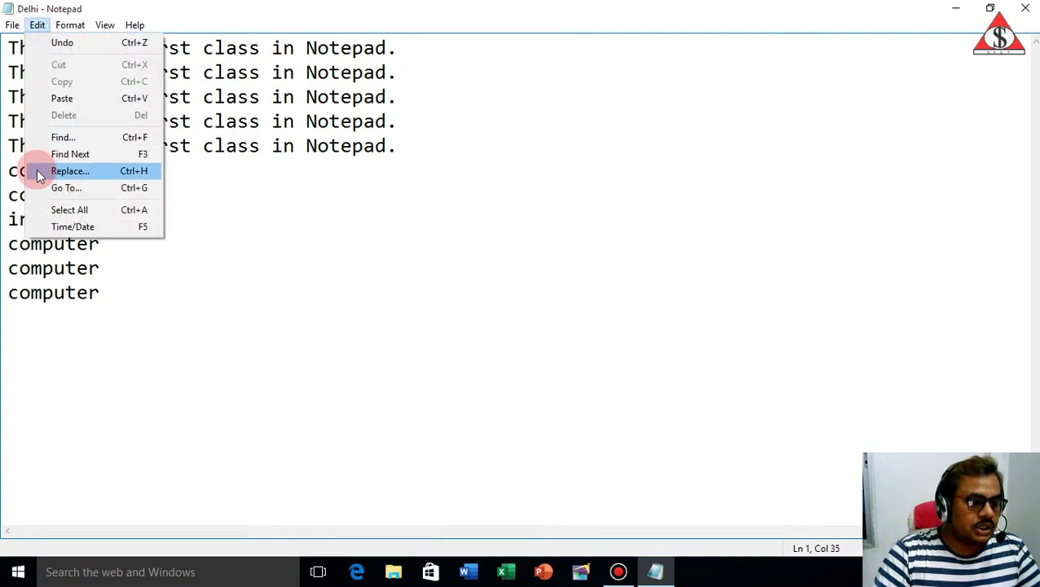
{"action": "left_click", "coordinate": [69, 191]}
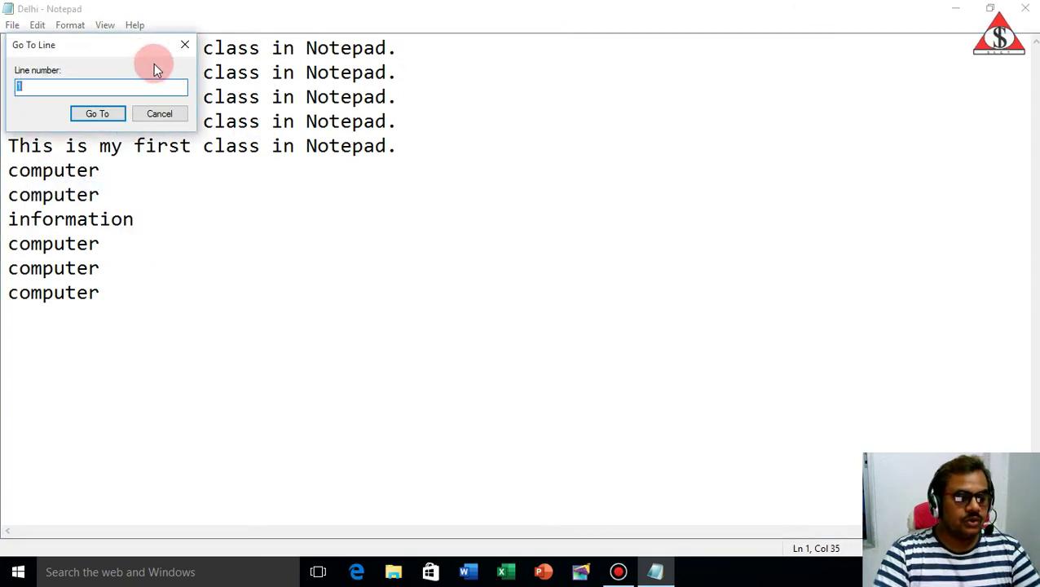
{"action": "left_click_drag", "start_coordinate": [111, 46], "coordinate": [607, 157]}
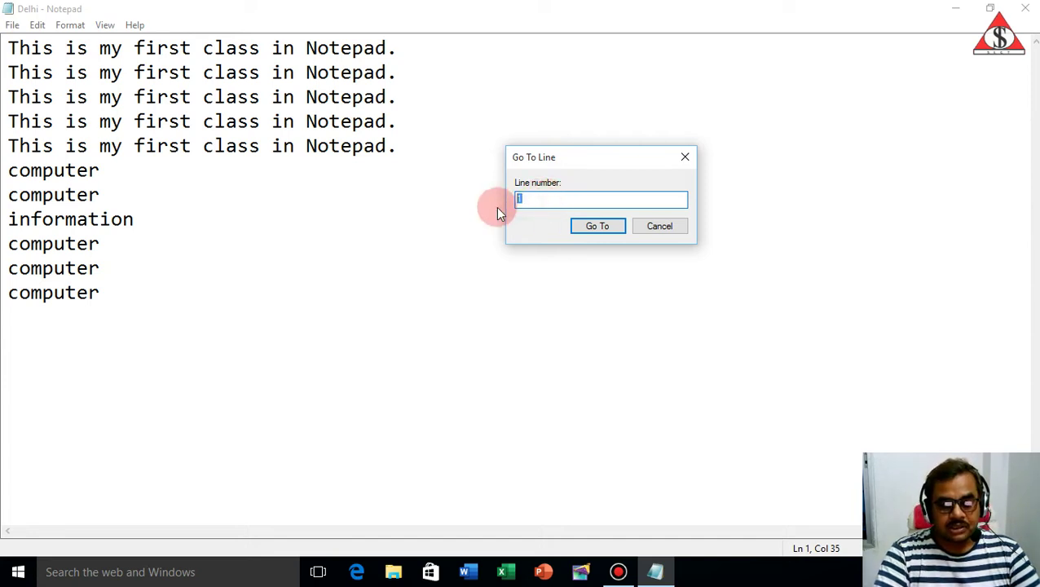
{"action": "type", "text": "10"}
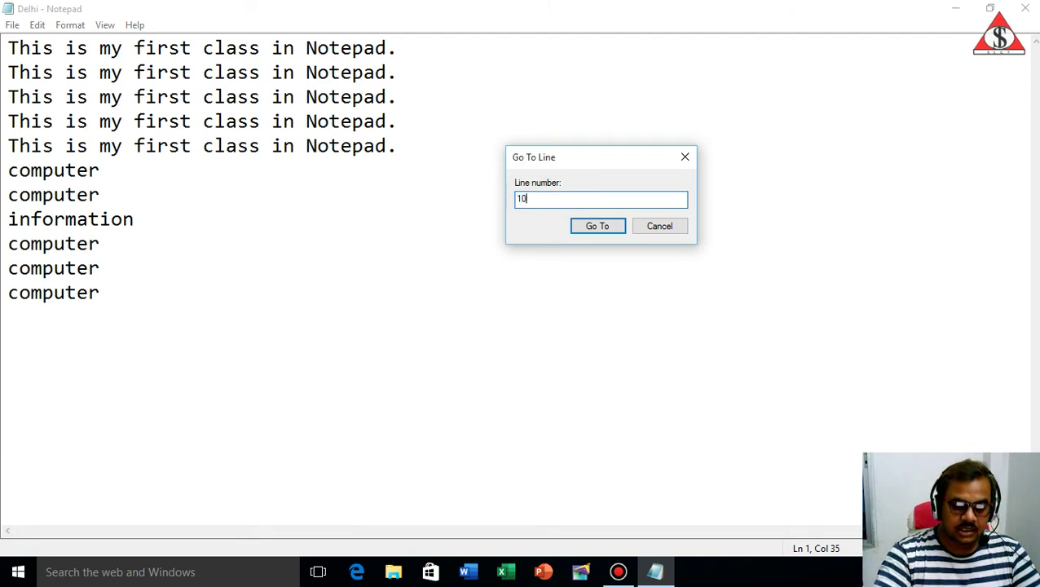
{"action": "left_click", "coordinate": [599, 225]}
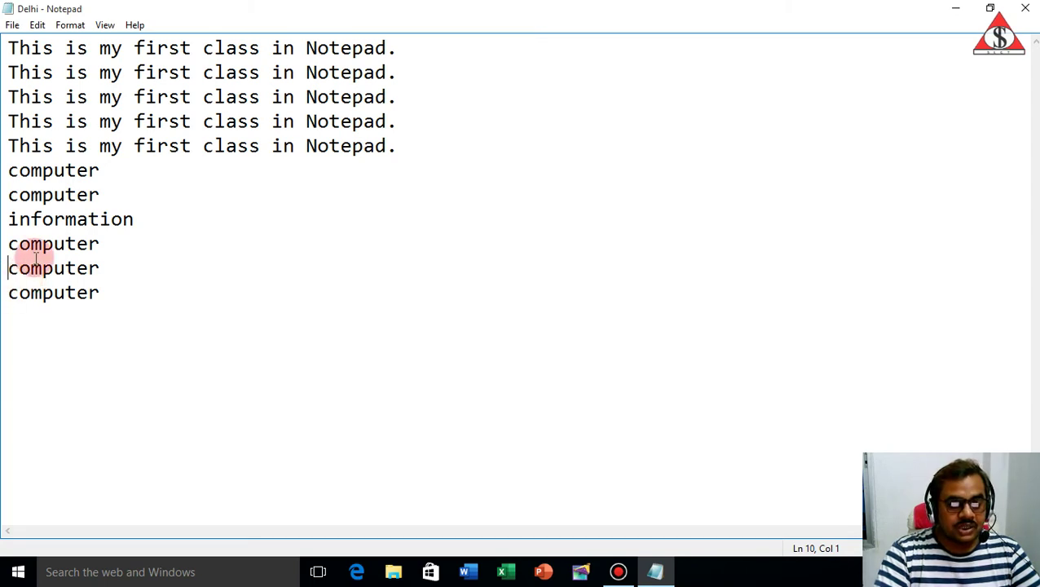
Use Go To to jump from line 10 to line 2
{"action": "left_click", "coordinate": [36, 25]}
{"action": "left_click", "coordinate": [77, 188]}
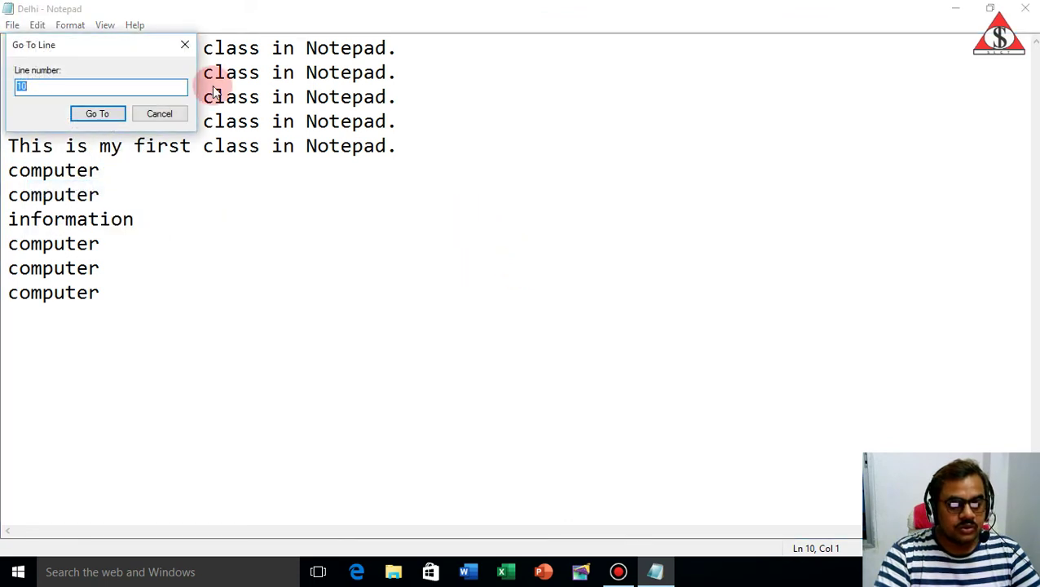
{"action": "left_click_drag", "start_coordinate": [137, 49], "coordinate": [707, 181]}
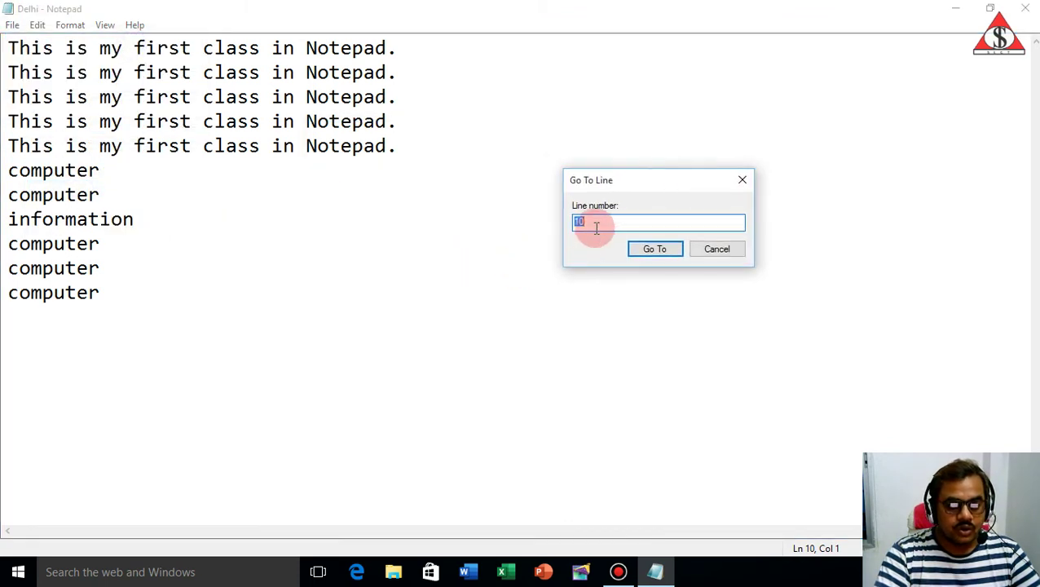
{"action": "type", "text": "2"}
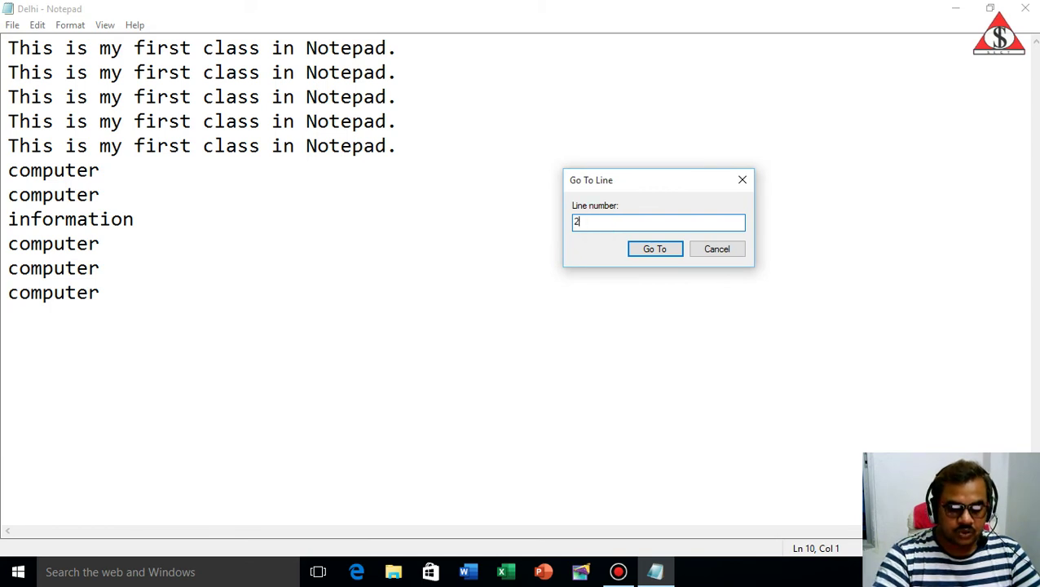
{"action": "left_click", "coordinate": [660, 248]}
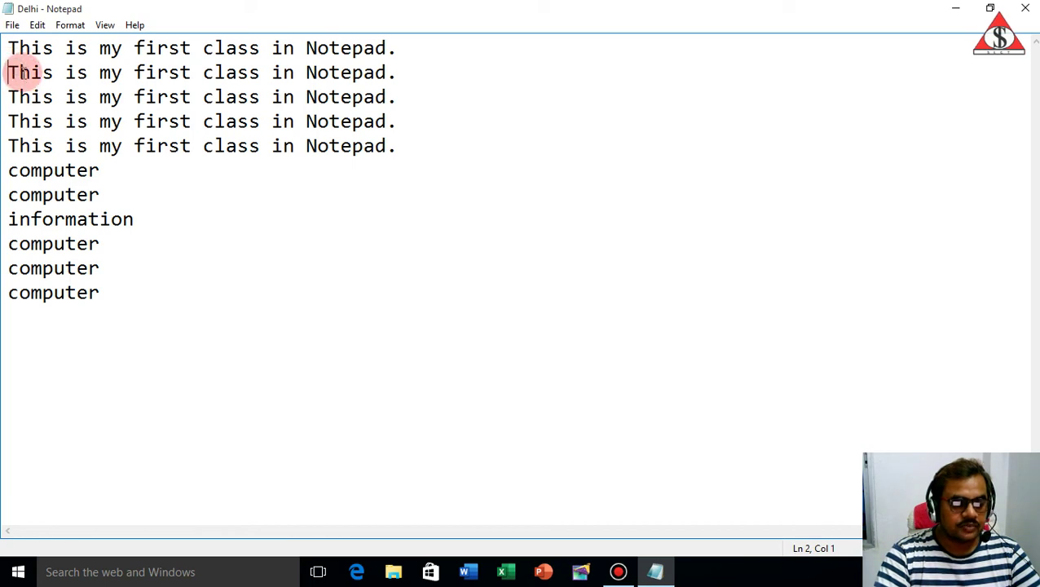
Select all the text, clear the selection, and select the whole document again
{"action": "left_click", "coordinate": [37, 25]}
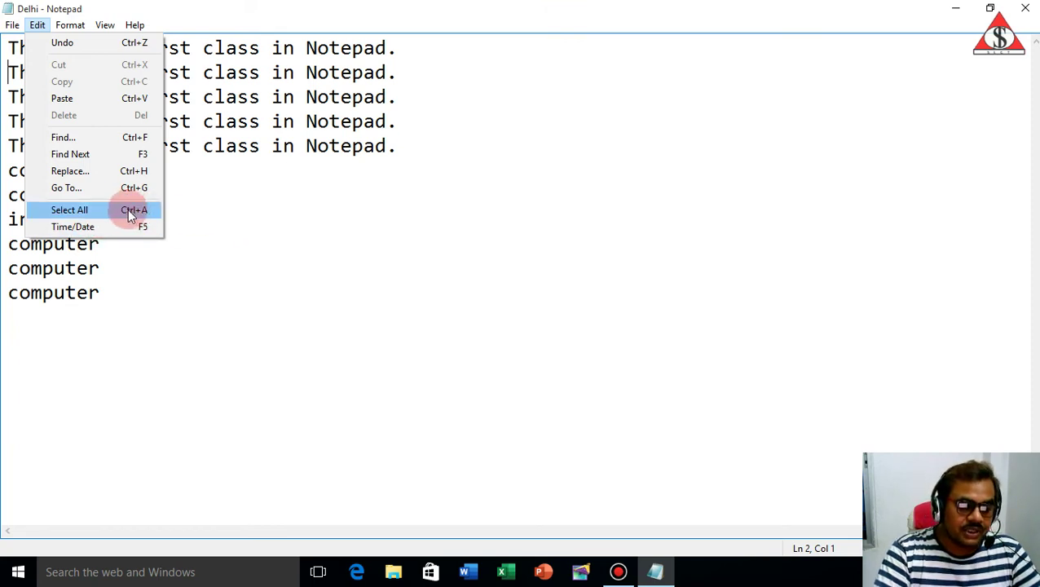
{"action": "left_click", "coordinate": [232, 209]}
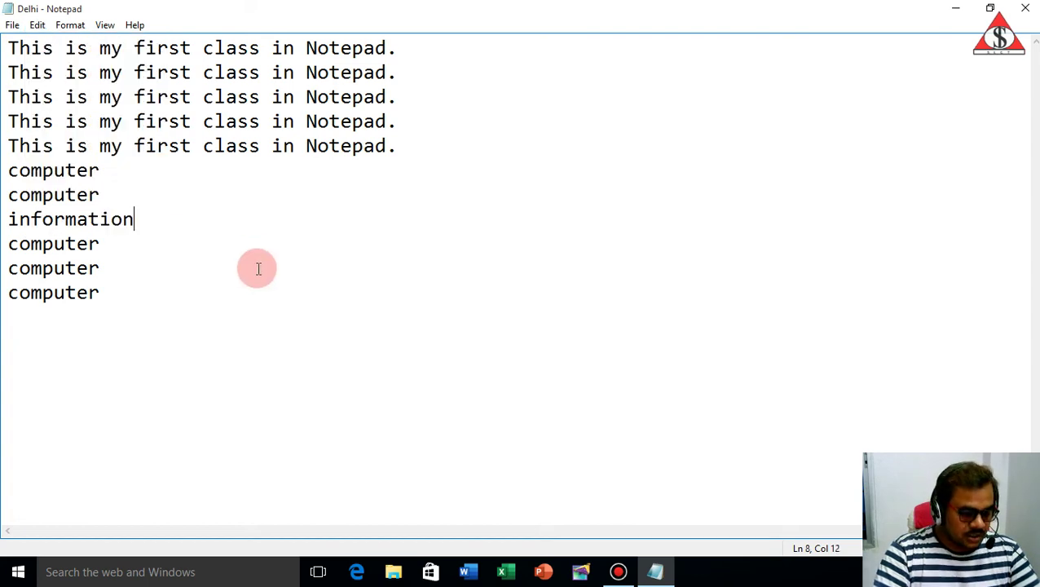
{"action": "key", "text": "ctrl+a"}
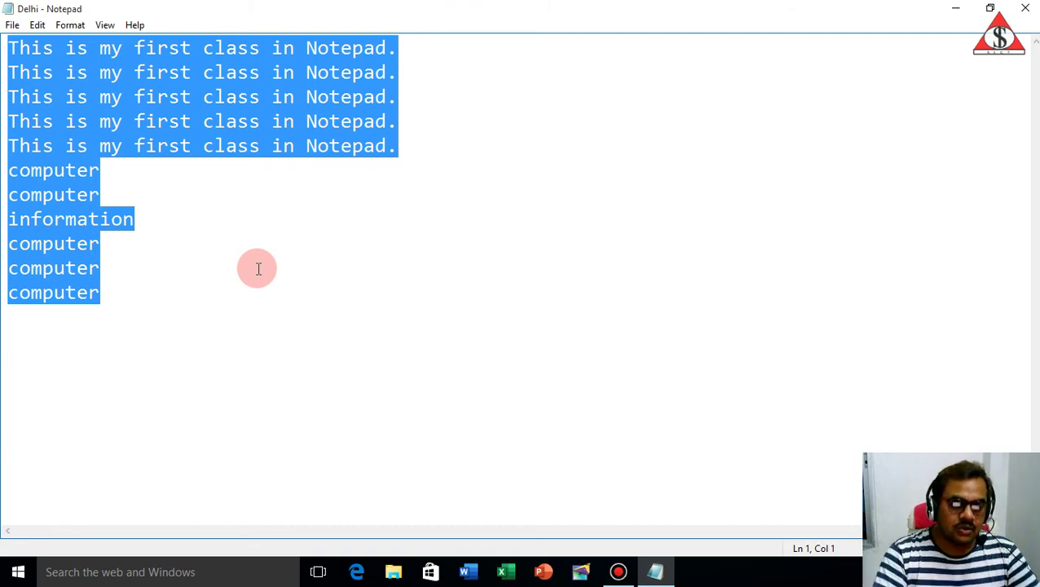
{"action": "left_click", "coordinate": [258, 269]}
{"action": "left_click", "coordinate": [220, 191]}
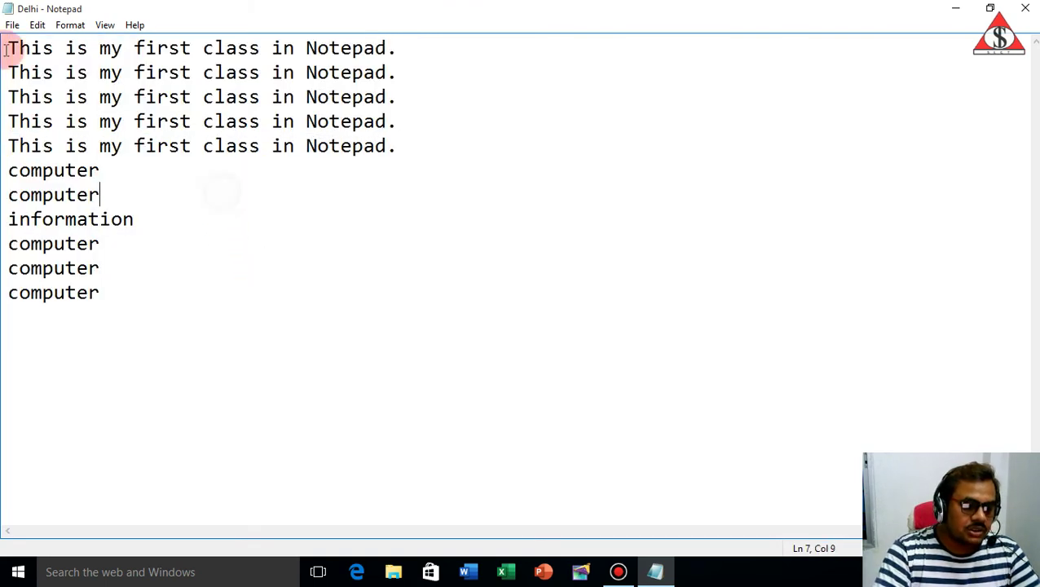
{"action": "left_click", "coordinate": [38, 24]}
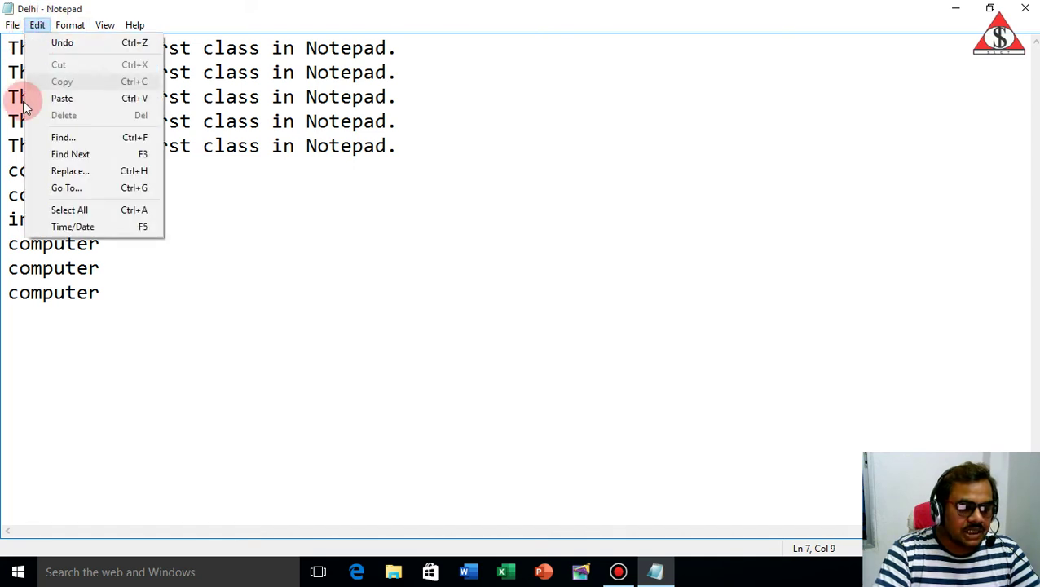
{"action": "left_click", "coordinate": [96, 211]}
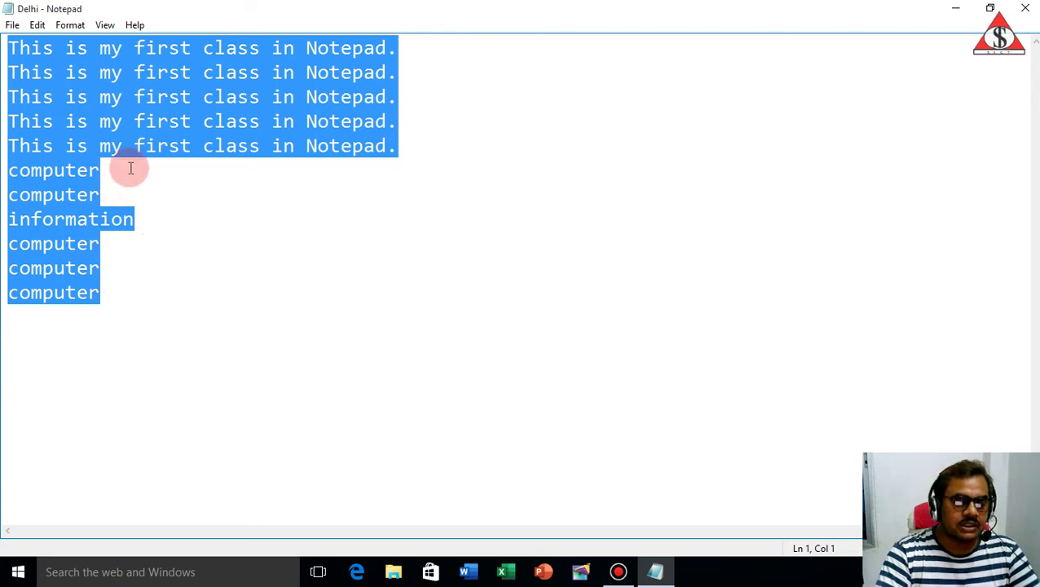
Deselect the text, add two line breaks after the last "computer", and insert the current time and date on line 13
{"action": "left_click", "coordinate": [37, 24]}
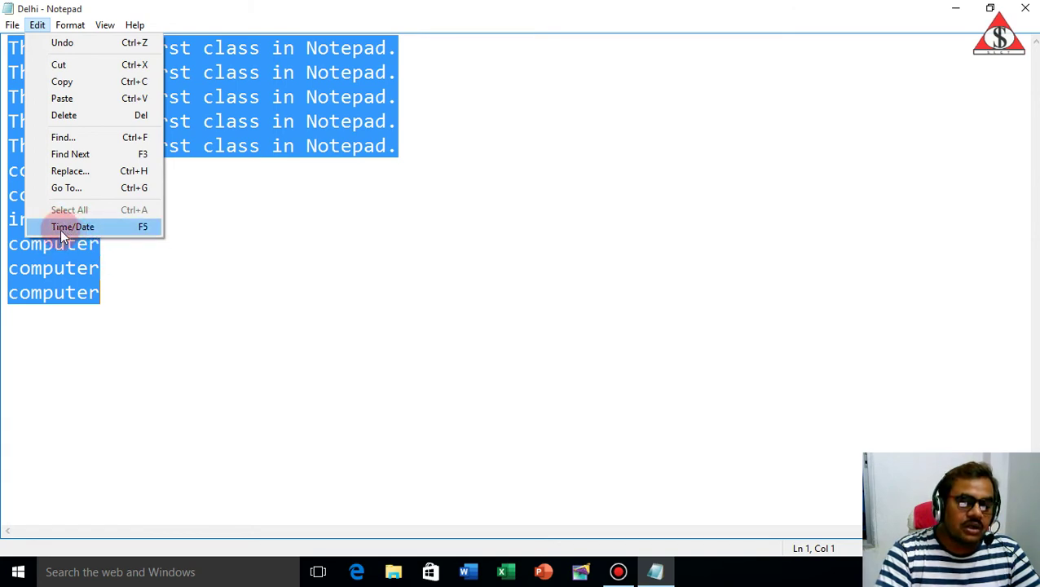
{"action": "left_click", "coordinate": [233, 267]}
{"action": "left_click", "coordinate": [104, 293]}
{"action": "key", "text": "Return"}
{"action": "key", "text": "Return"}
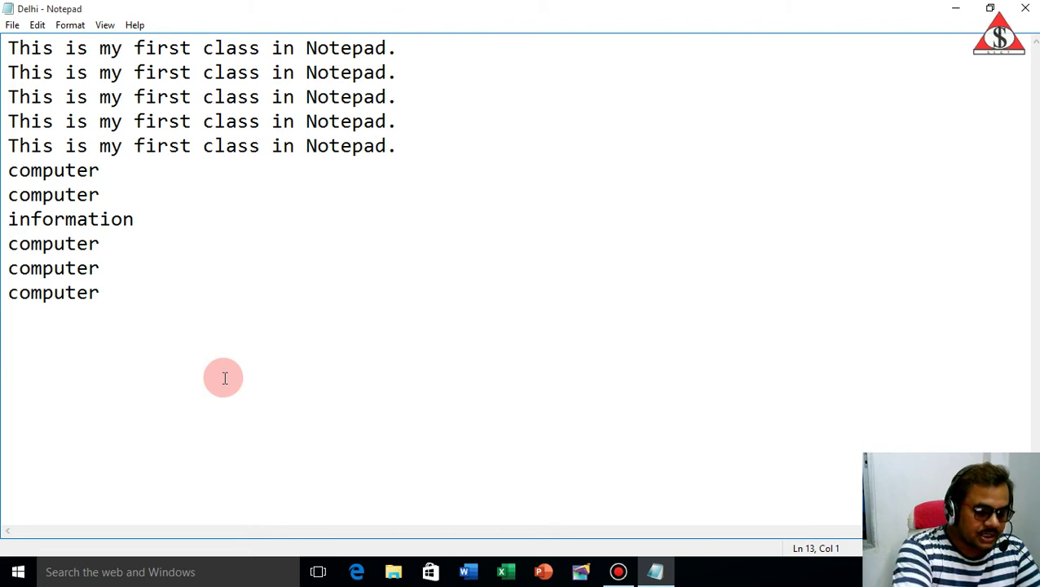
{"action": "key", "text": "F5"}
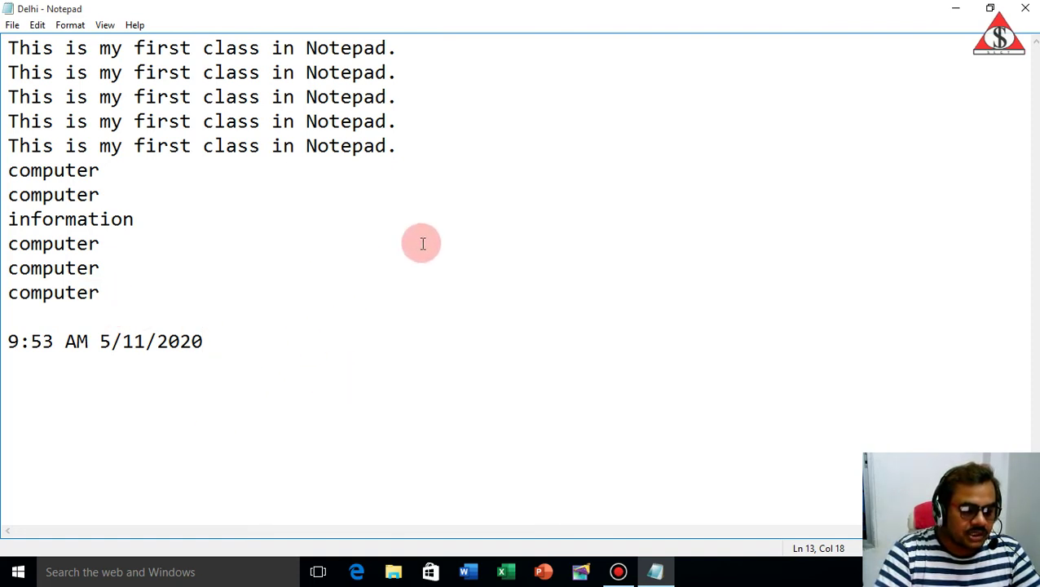
Insert a tab and the current time and date after the first sentence, and return the cursor to the end of the document
{"action": "left_click", "coordinate": [500, 53]}
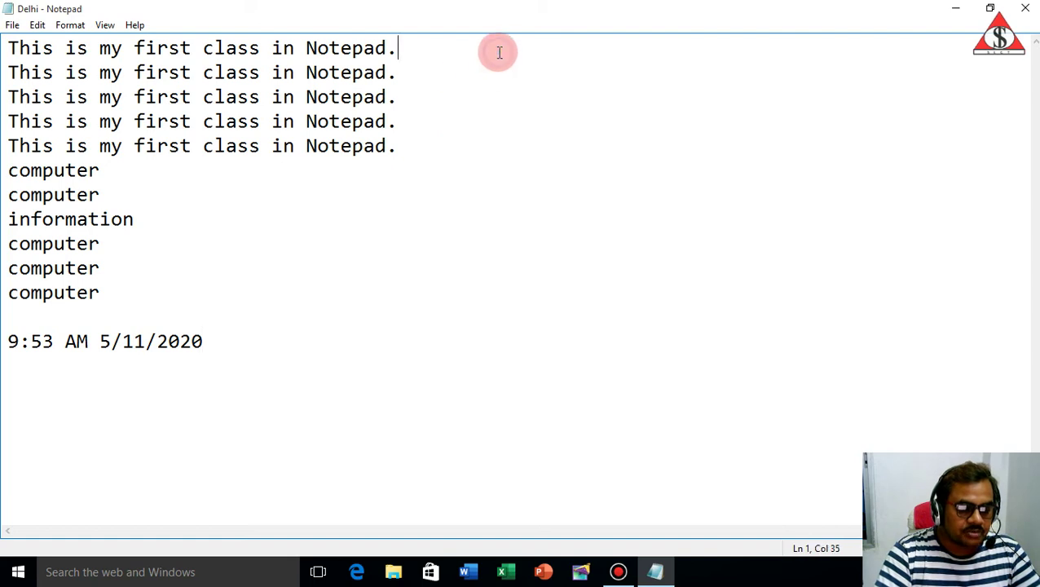
{"action": "key", "text": "Tab"}
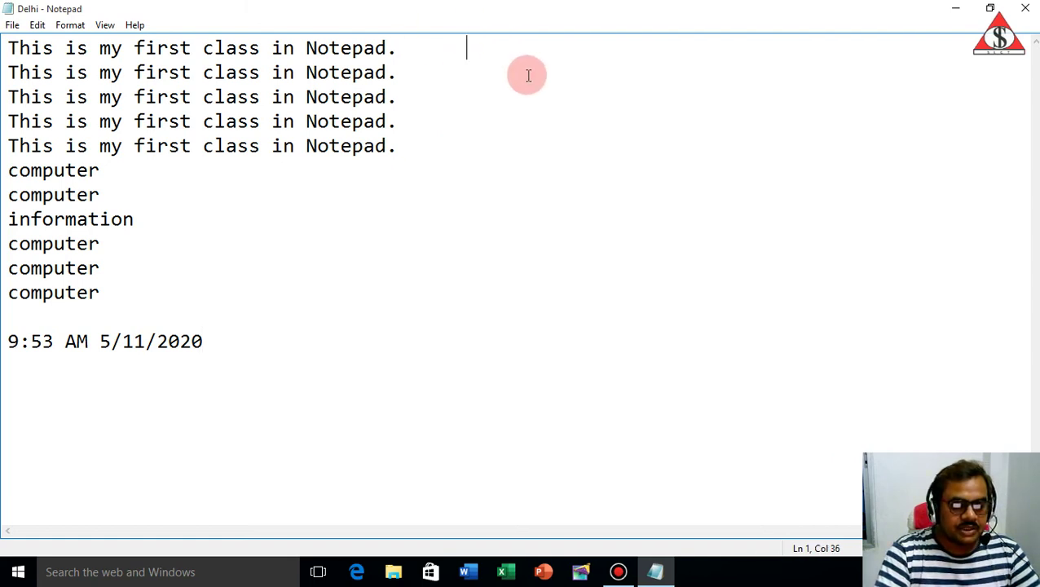
{"action": "left_click", "coordinate": [38, 25]}
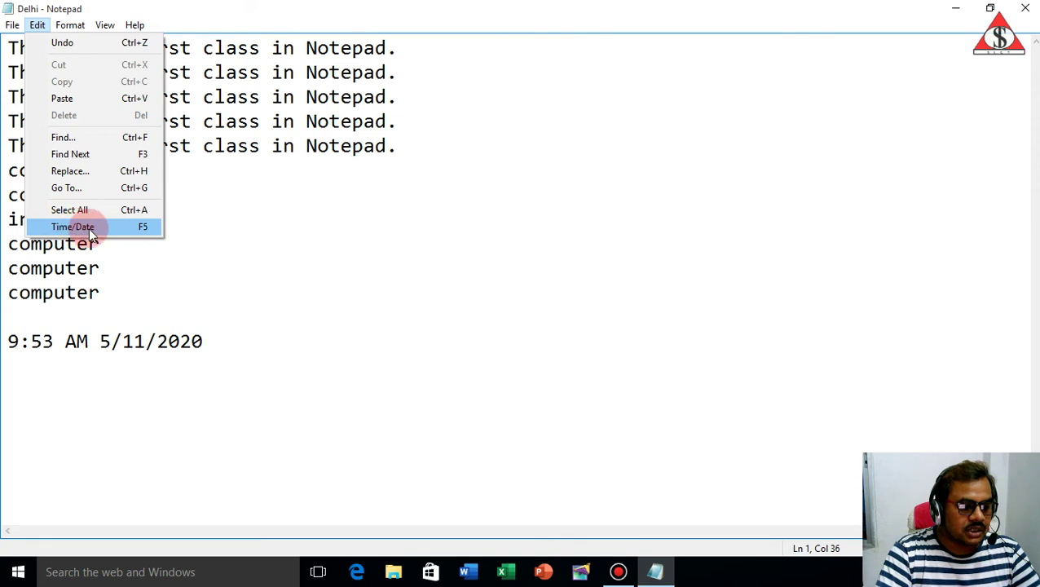
{"action": "left_click", "coordinate": [96, 228]}
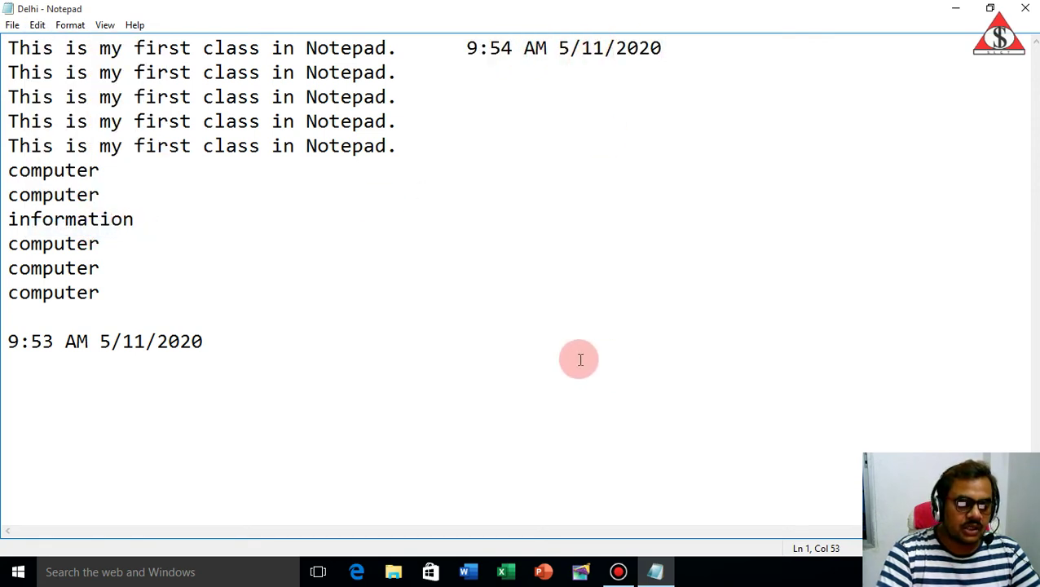
{"action": "left_click", "coordinate": [560, 457]}
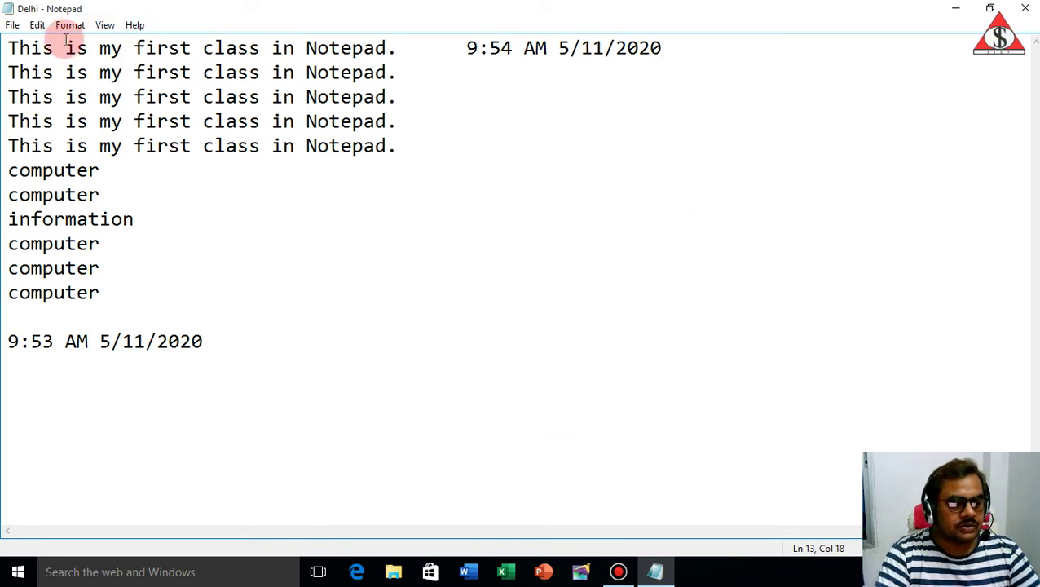
{"action": "left_click", "coordinate": [39, 25]}
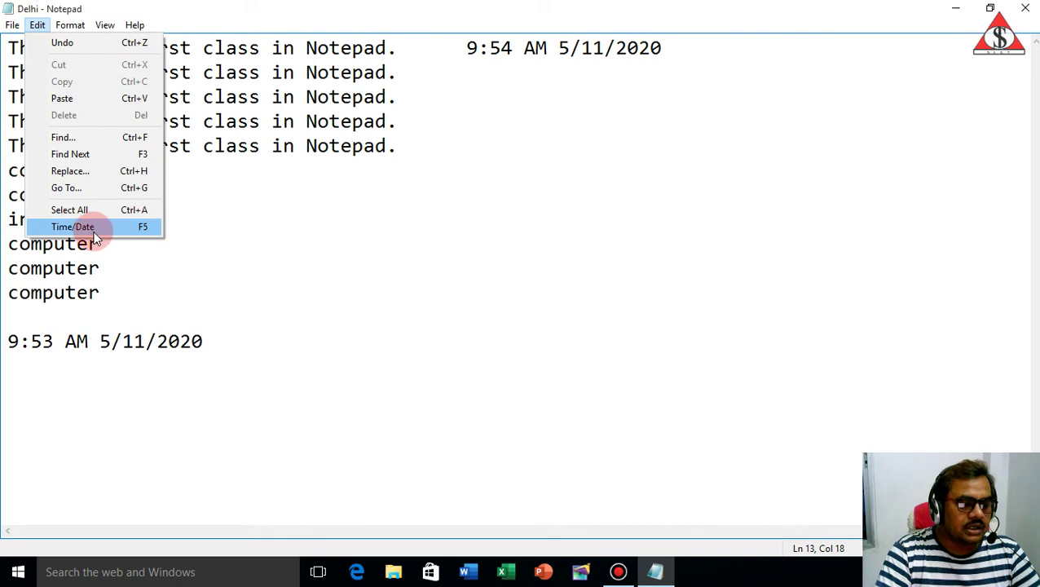
{"action": "left_click", "coordinate": [200, 13]}
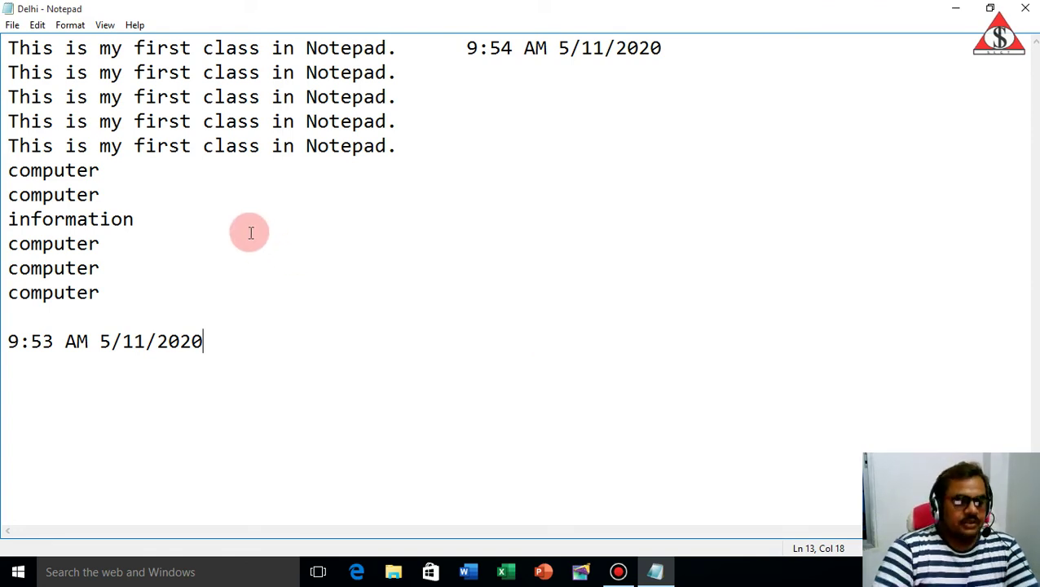
{"action": "left_click", "coordinate": [72, 25]}
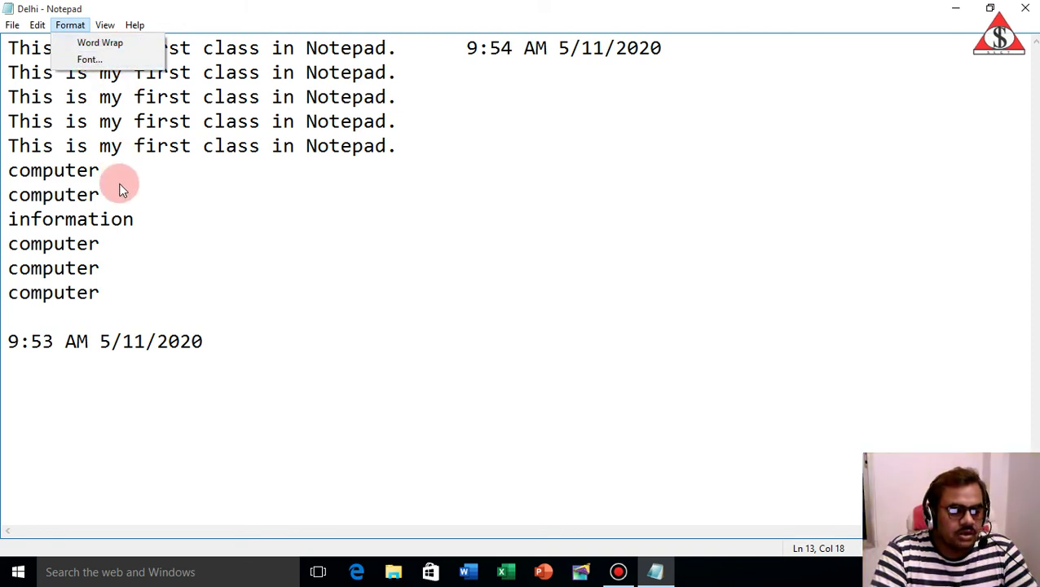
{"action": "left_click", "coordinate": [90, 131]}
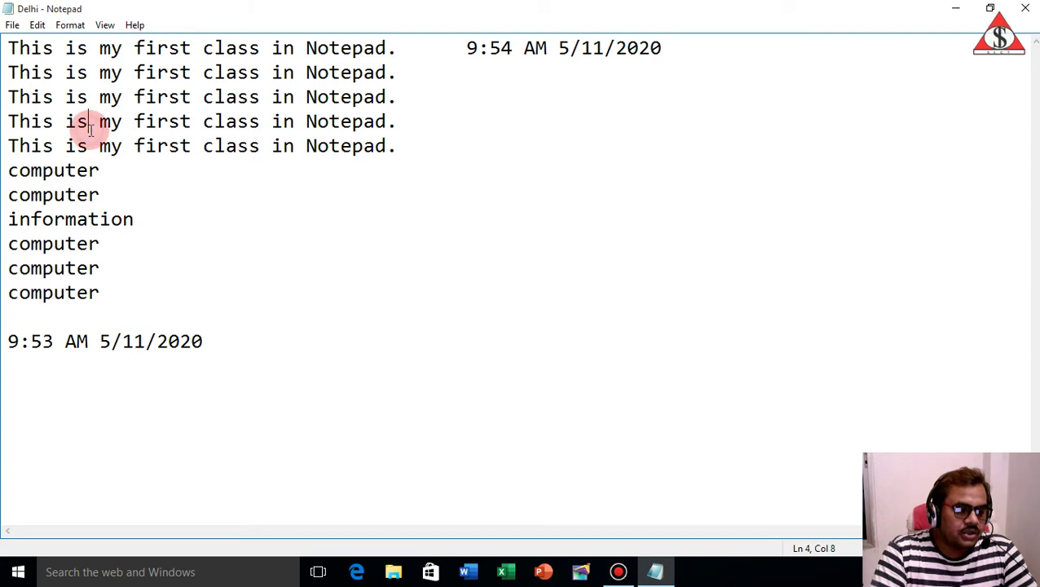
Turn Word Wrap on with the five sentence lines selected, and turn it off again with part of them selected
{"action": "left_click", "coordinate": [8, 47]}
{"action": "left_click_drag", "start_coordinate": [9, 49], "coordinate": [401, 143]}
{"action": "left_click", "coordinate": [66, 26]}
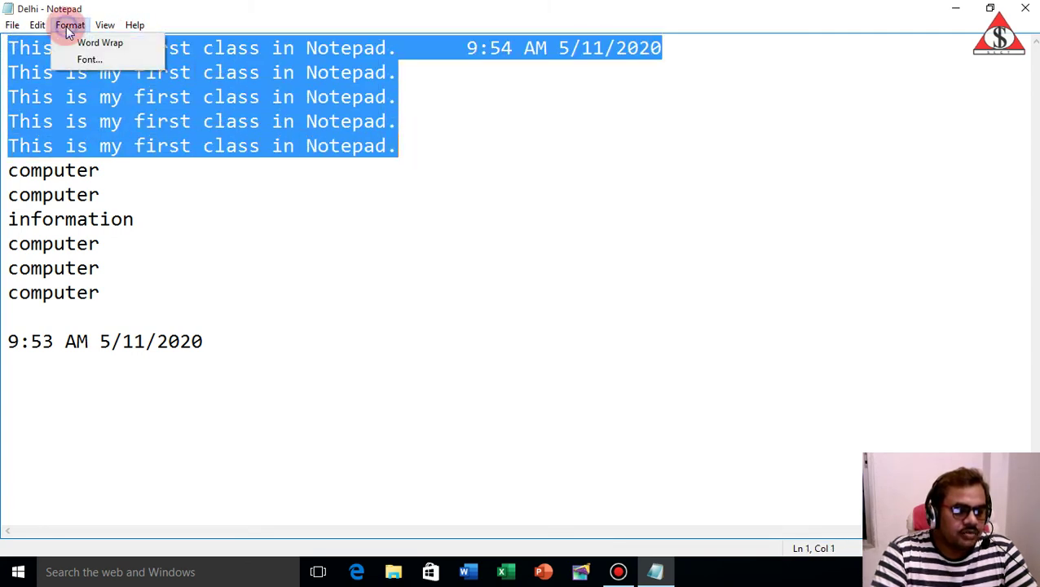
{"action": "left_click", "coordinate": [90, 41]}
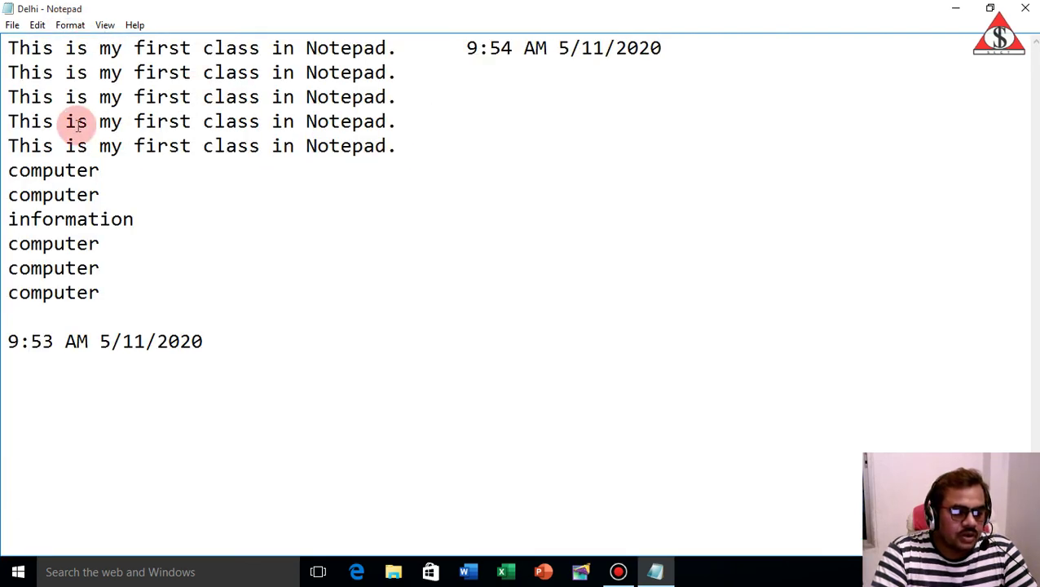
{"action": "left_click_drag", "start_coordinate": [76, 96], "coordinate": [398, 146]}
{"action": "left_click", "coordinate": [70, 25]}
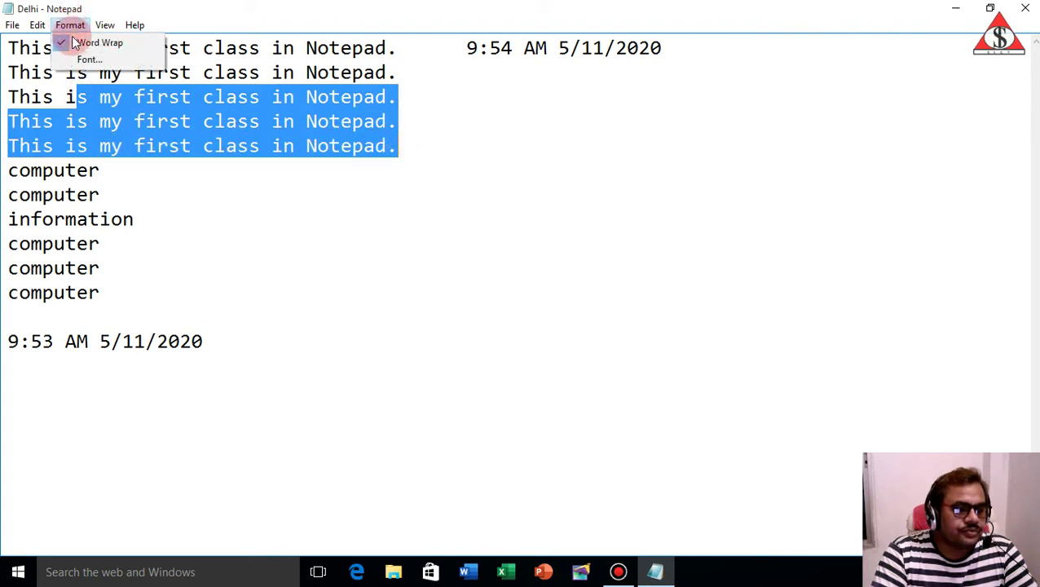
{"action": "left_click", "coordinate": [85, 43]}
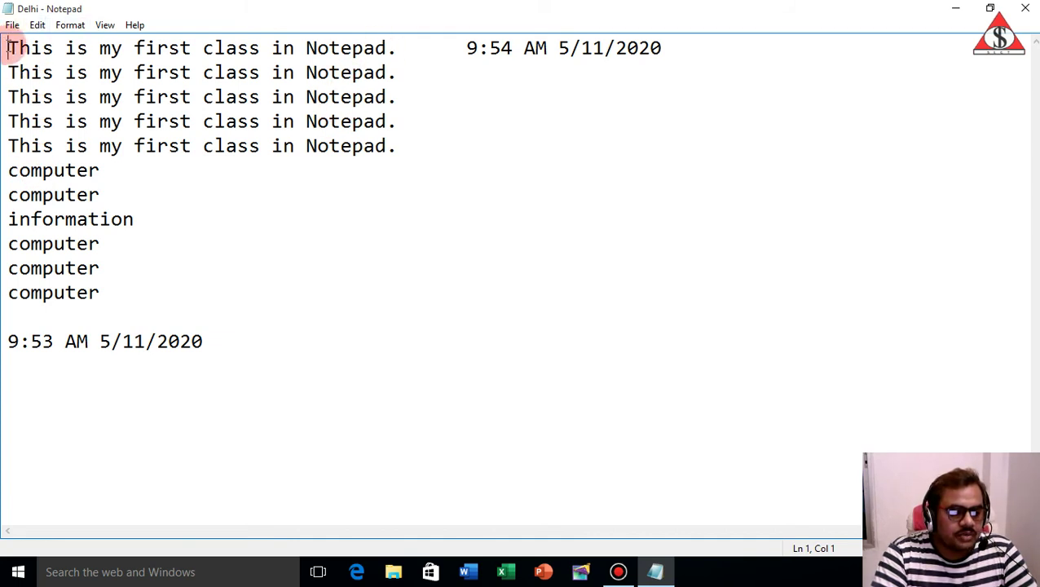
Copy the sentence on line 2 and paste it three times before the time and date on line 1
{"action": "left_click_drag", "start_coordinate": [8, 48], "coordinate": [420, 143]}
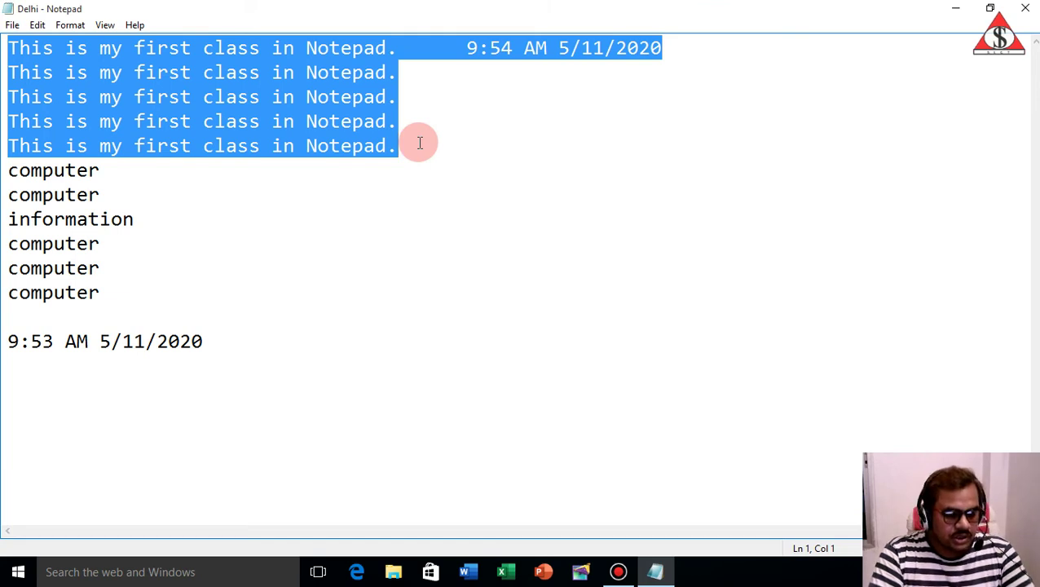
{"action": "left_click", "coordinate": [304, 71]}
{"action": "left_click_drag", "start_coordinate": [10, 74], "coordinate": [425, 80]}
{"action": "key", "text": "ctrl+c"}
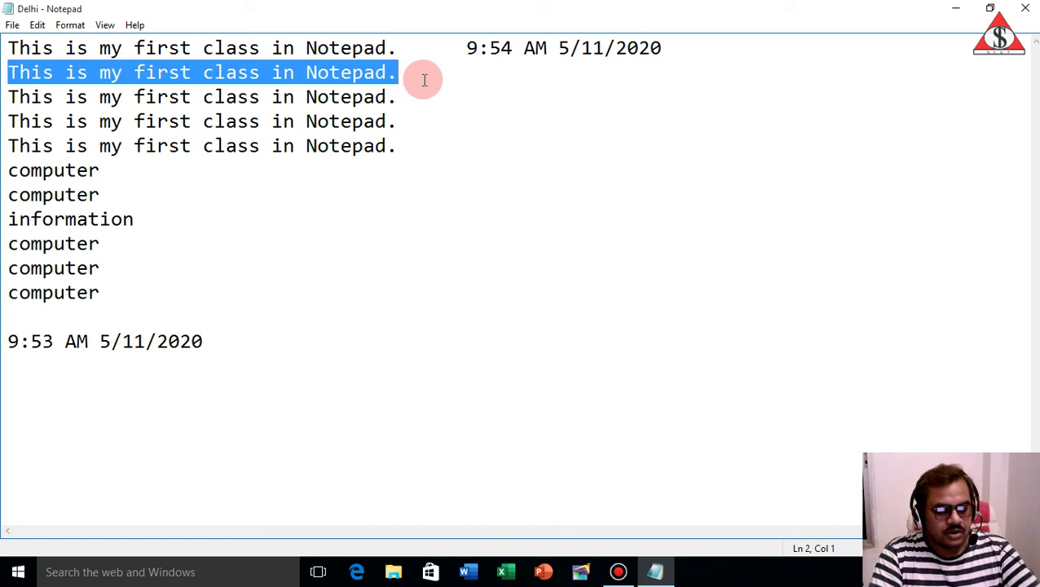
{"action": "left_click", "coordinate": [440, 45]}
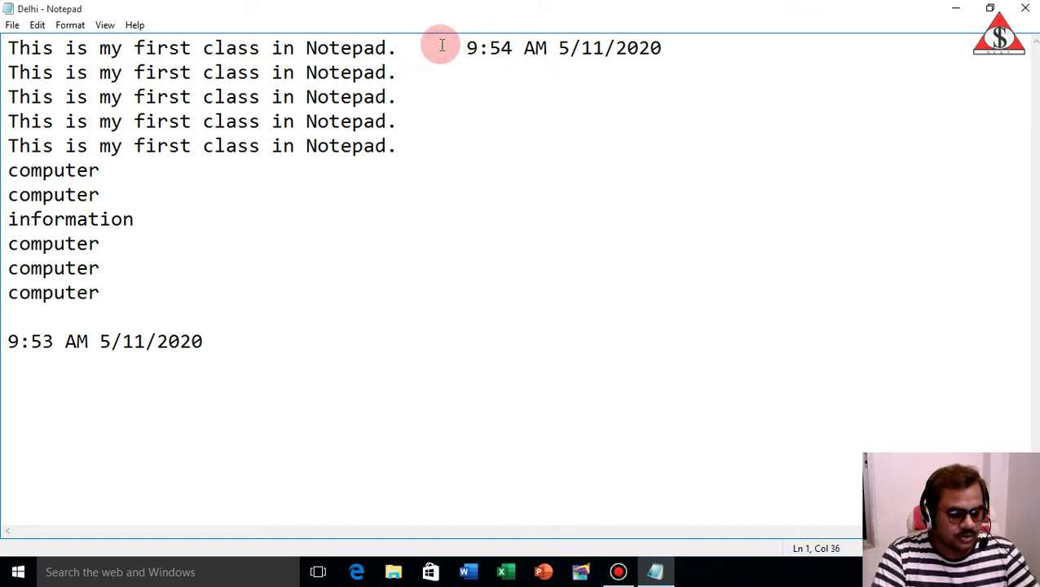
{"action": "key", "text": "ctrl+v"}
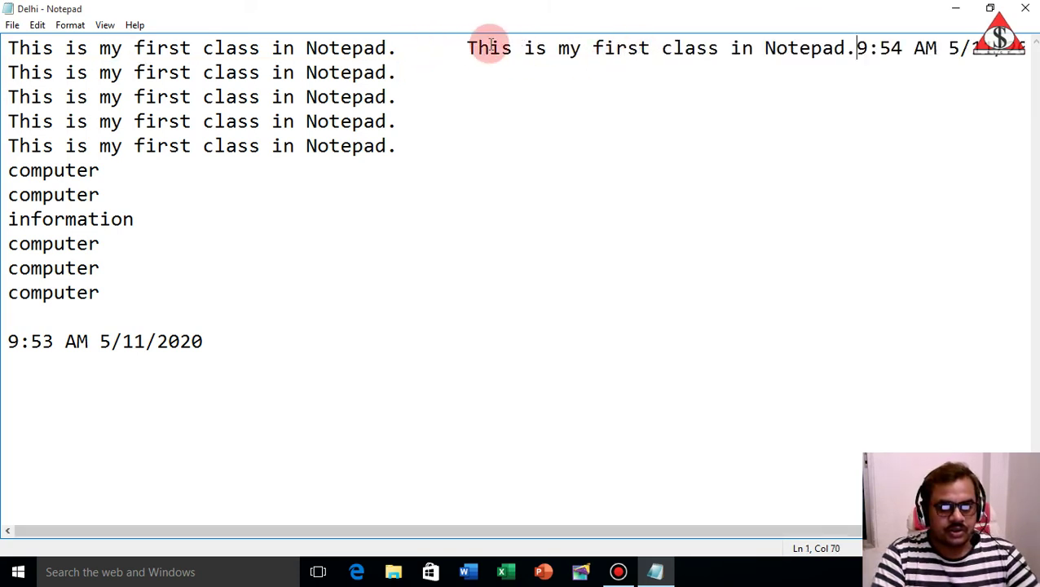
{"action": "left_click", "coordinate": [461, 48]}
{"action": "key", "text": "ctrl+v"}
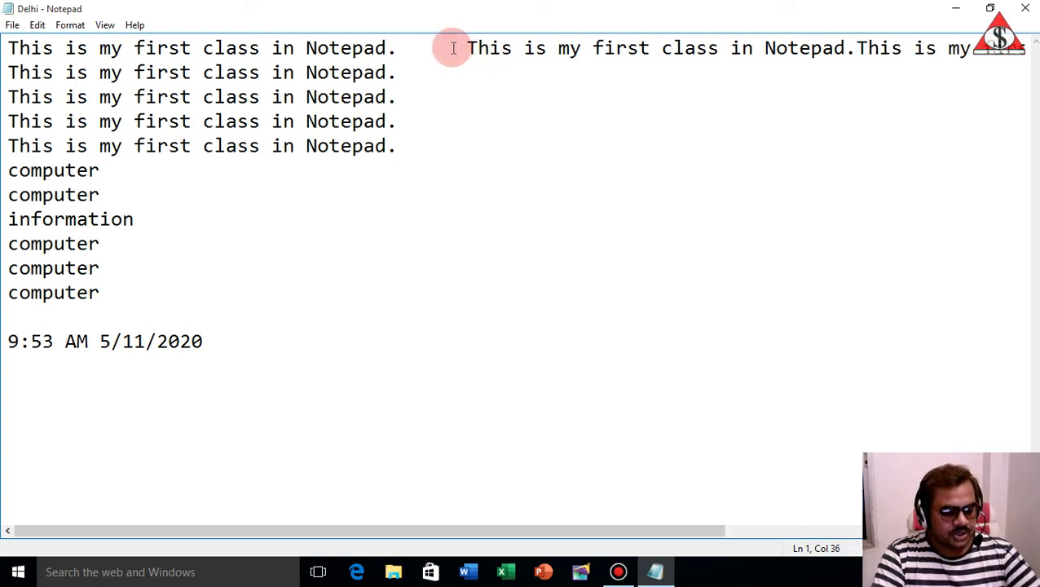
{"action": "key", "text": "ctrl+v"}
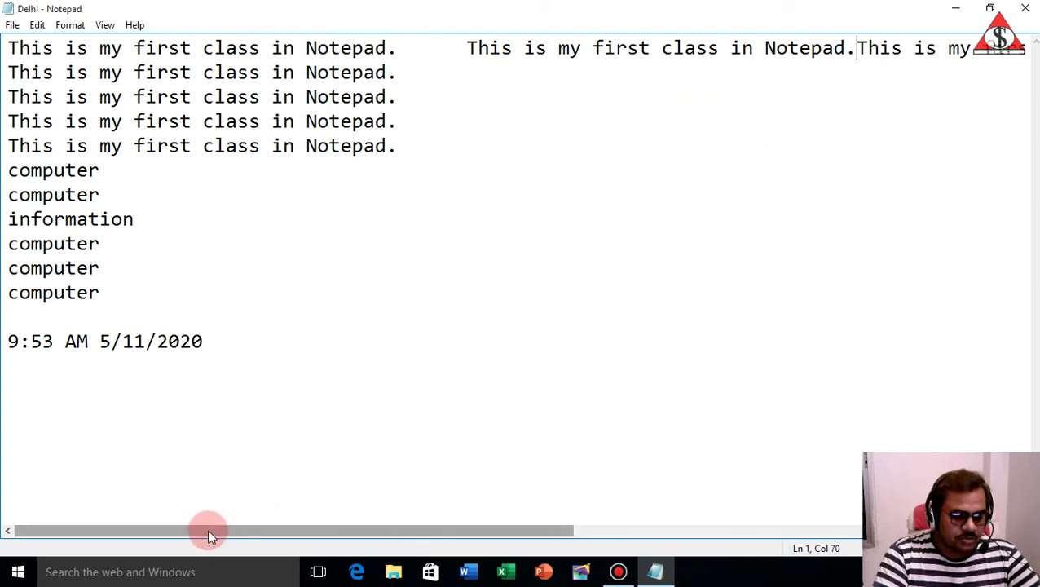
Turn on Word Wrap so the overlong first line fits within the window
{"action": "left_click_drag", "start_coordinate": [202, 533], "coordinate": [24, 533]}
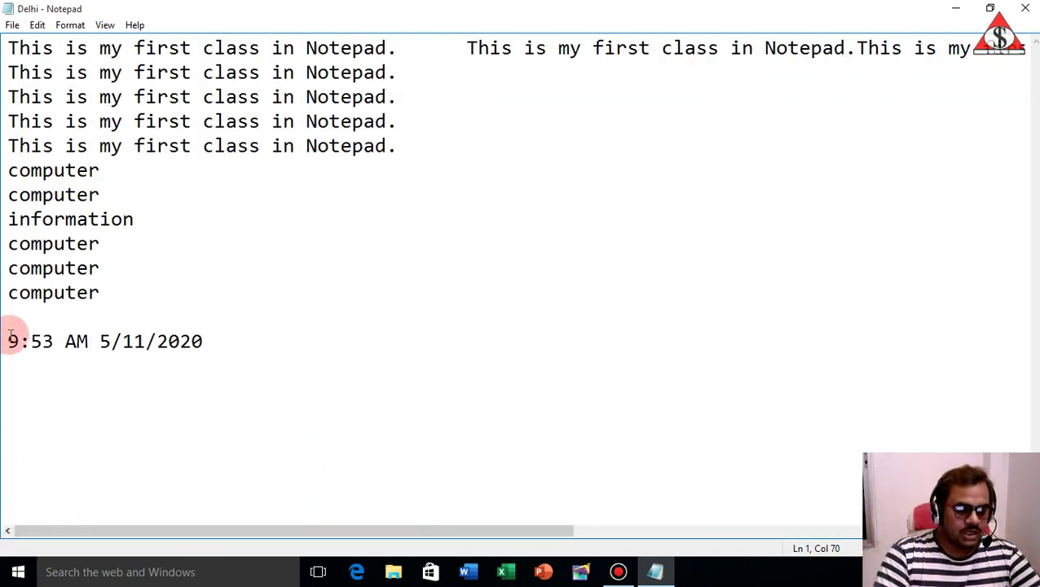
{"action": "left_click", "coordinate": [72, 27]}
{"action": "left_click", "coordinate": [86, 40]}
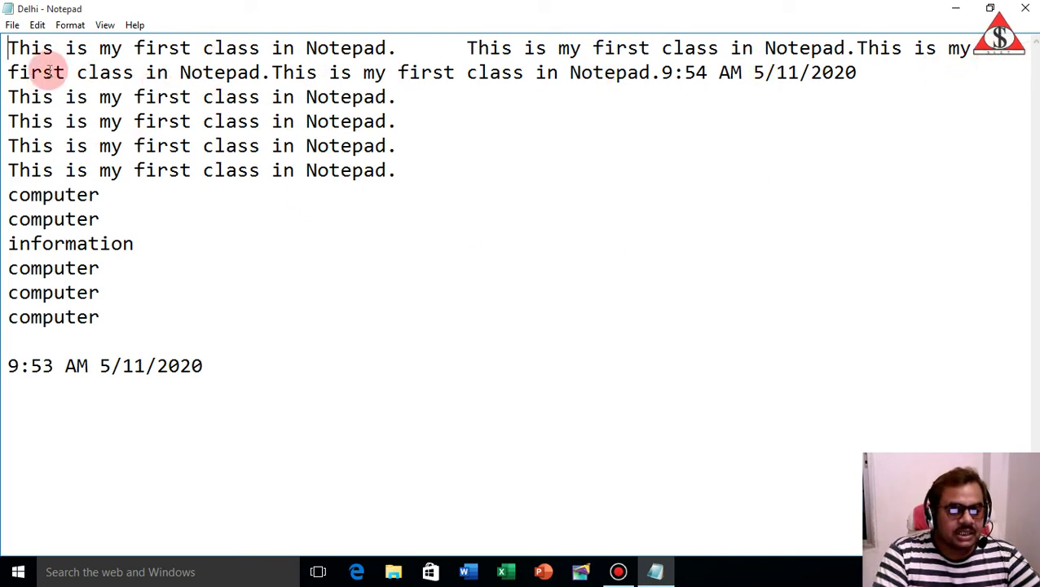
Turn Word Wrap off to check the long first line unwrapped, and turn it back on
{"action": "left_click", "coordinate": [67, 24]}
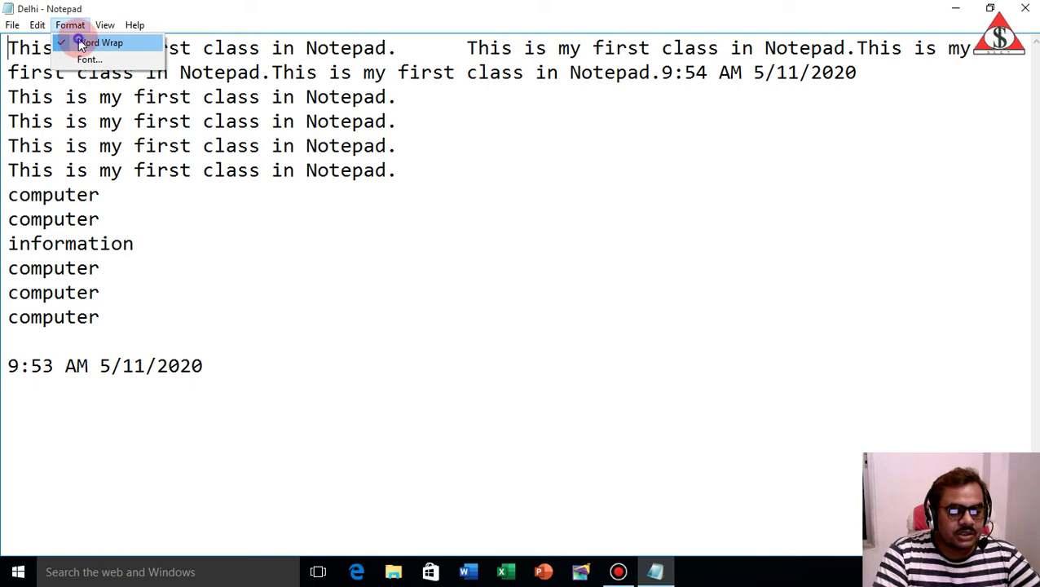
{"action": "left_click", "coordinate": [81, 43]}
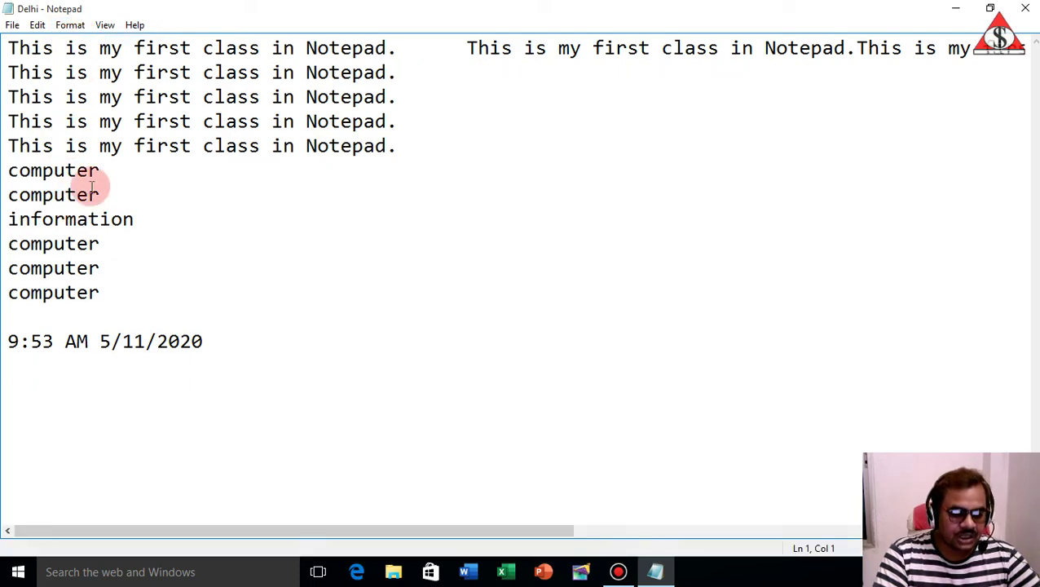
{"action": "left_click_drag", "start_coordinate": [200, 529], "coordinate": [30, 498]}
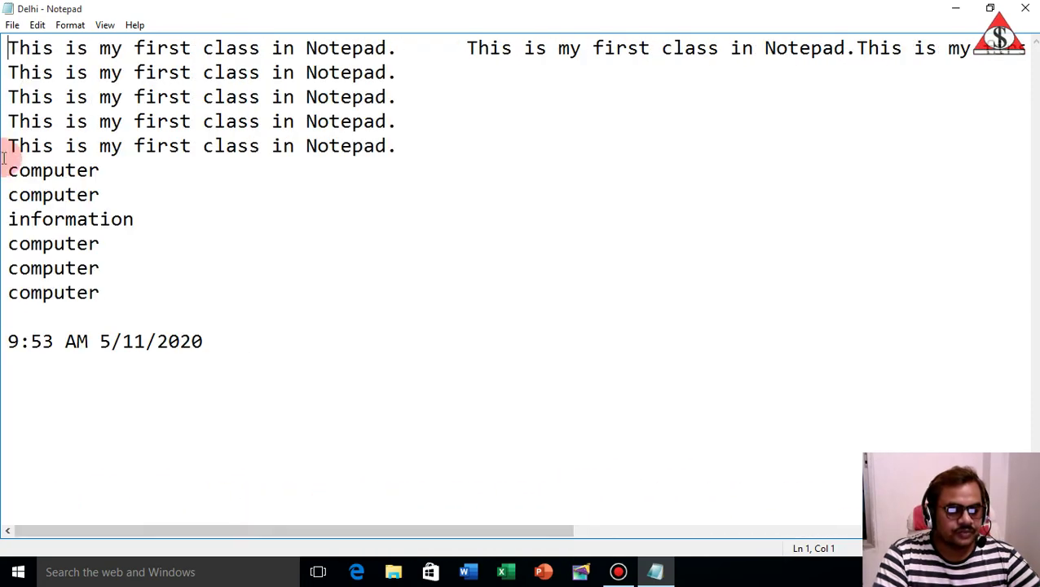
{"action": "left_click", "coordinate": [70, 27]}
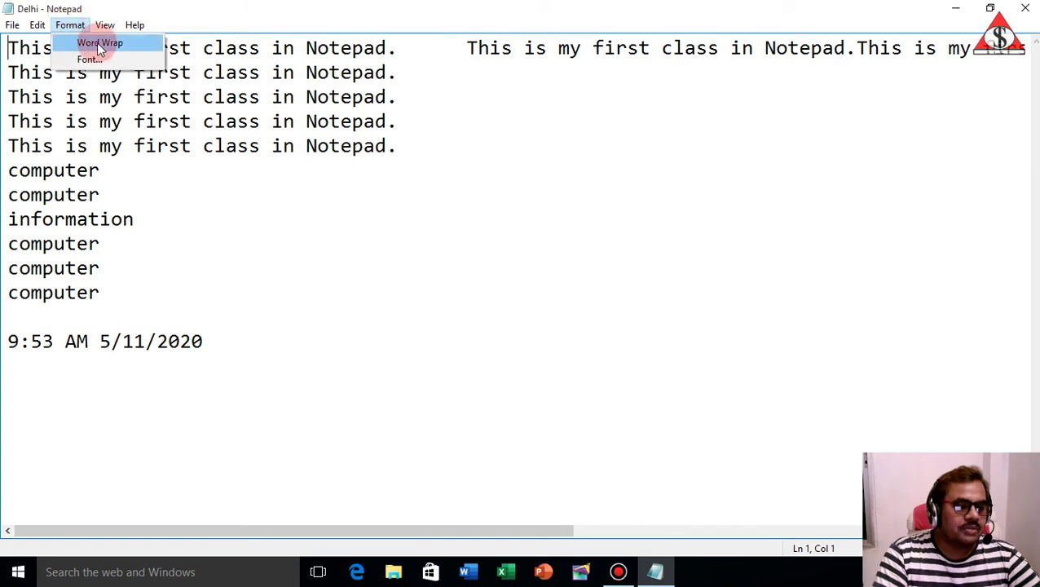
{"action": "left_click", "coordinate": [97, 45]}
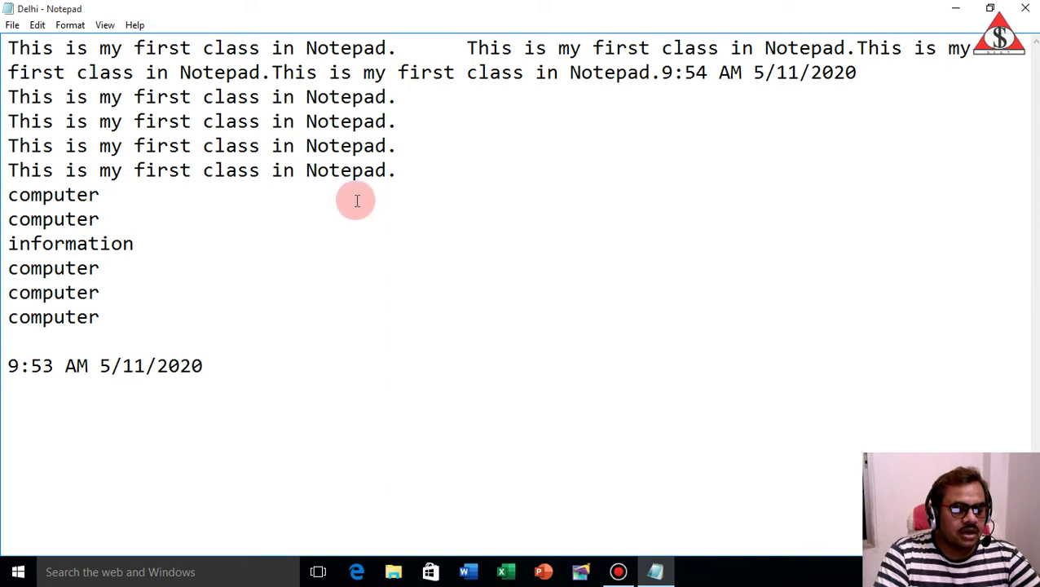
Examine the font, style, size and script options in the Font dialog, and cancel without changing anything
{"action": "left_click", "coordinate": [72, 26]}
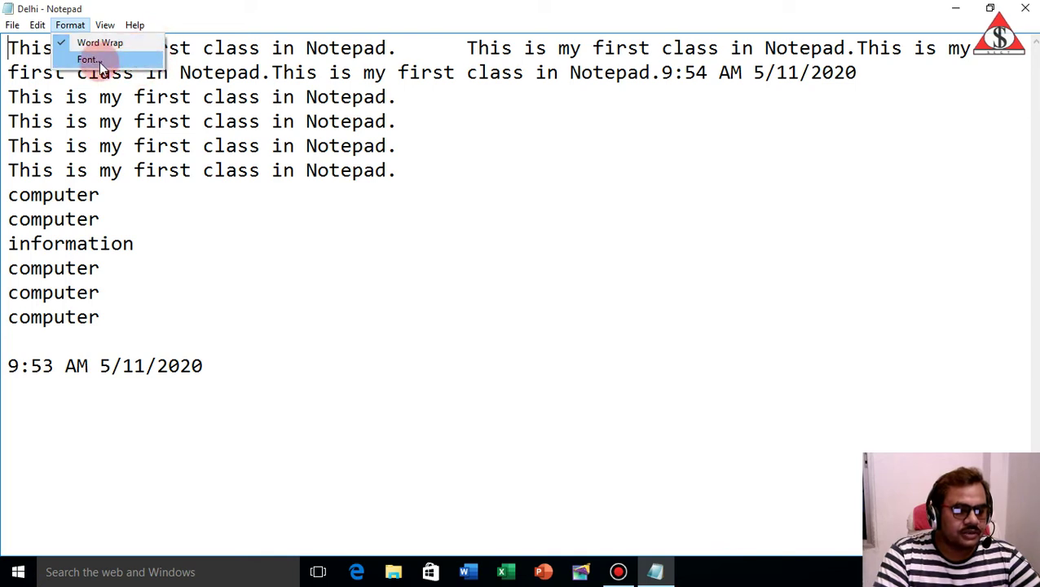
{"action": "left_click", "coordinate": [89, 61]}
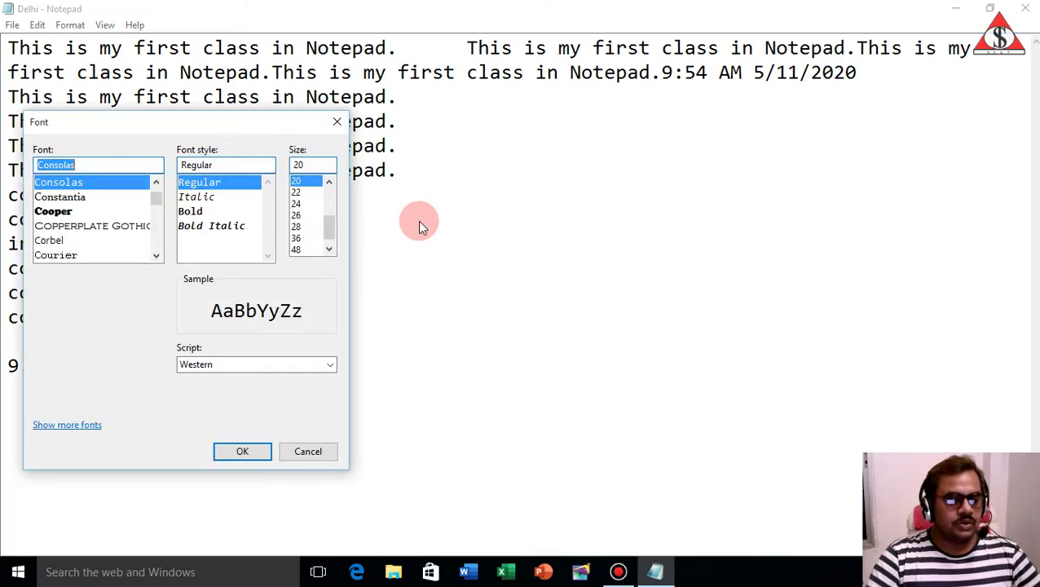
{"action": "left_click_drag", "start_coordinate": [113, 122], "coordinate": [552, 129]}
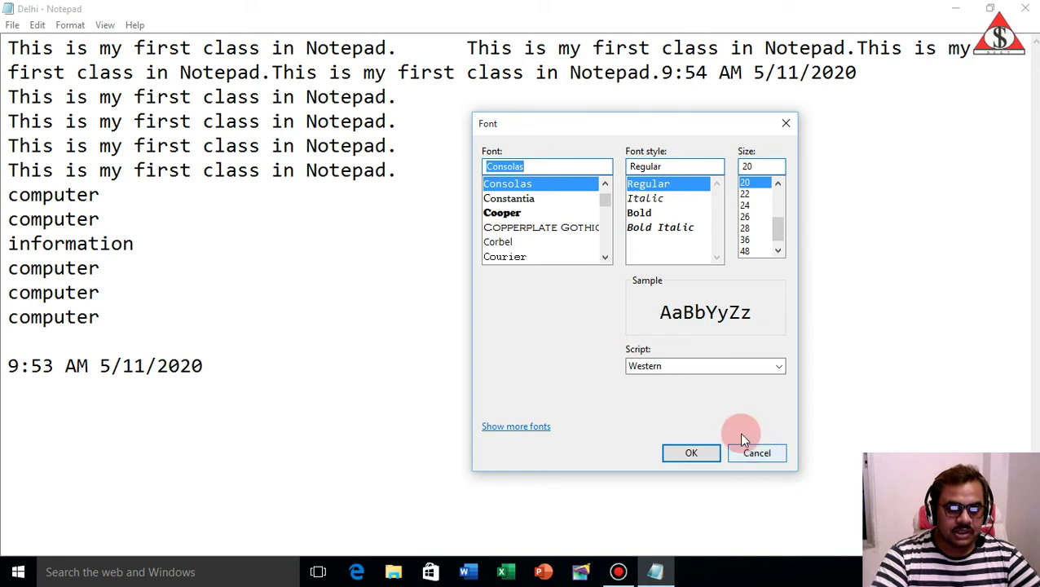
{"action": "left_click", "coordinate": [167, 109]}
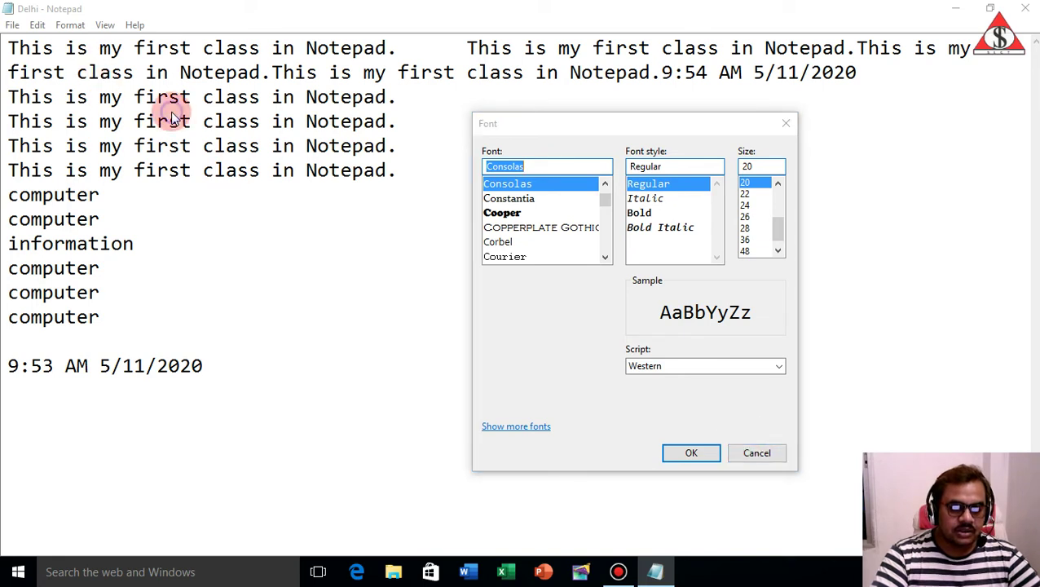
{"action": "left_click", "coordinate": [756, 454]}
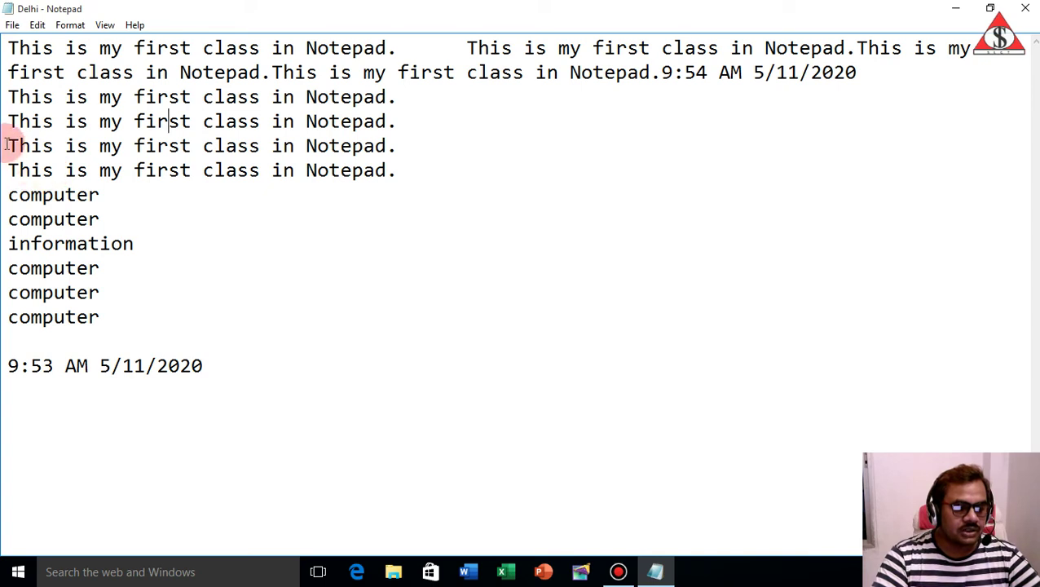
Select the last two sentence lines, set the font to Cooper, and clear the selection
{"action": "left_click_drag", "start_coordinate": [7, 145], "coordinate": [403, 168]}
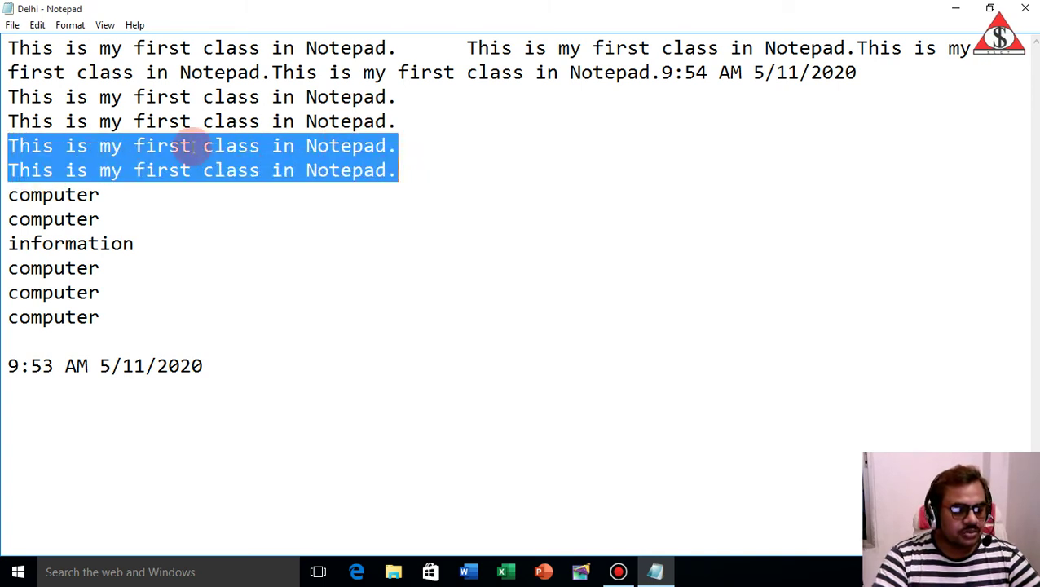
{"action": "left_click", "coordinate": [72, 25]}
{"action": "left_click", "coordinate": [162, 93]}
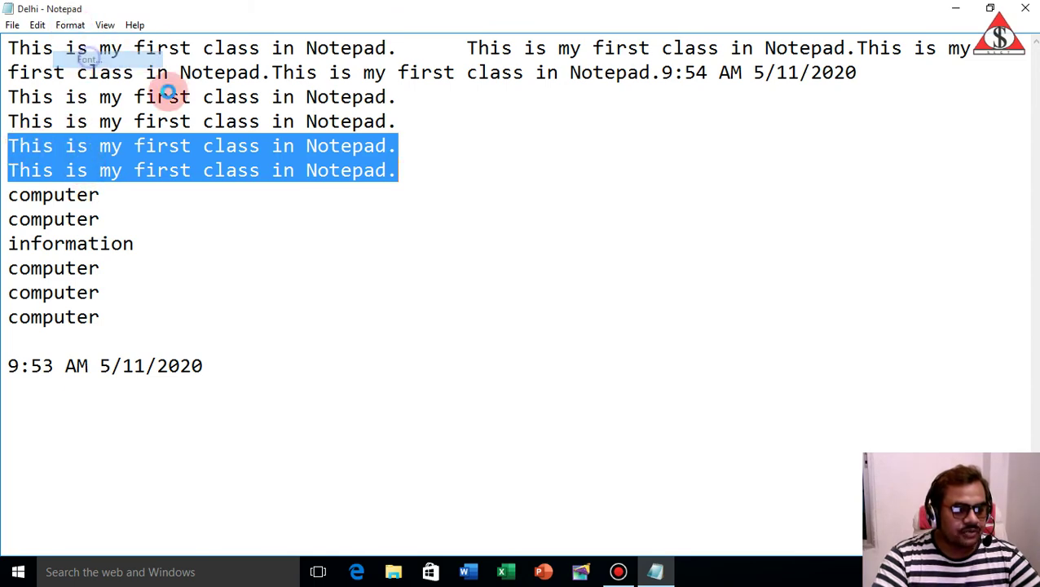
{"action": "left_click_drag", "start_coordinate": [230, 120], "coordinate": [631, 129]}
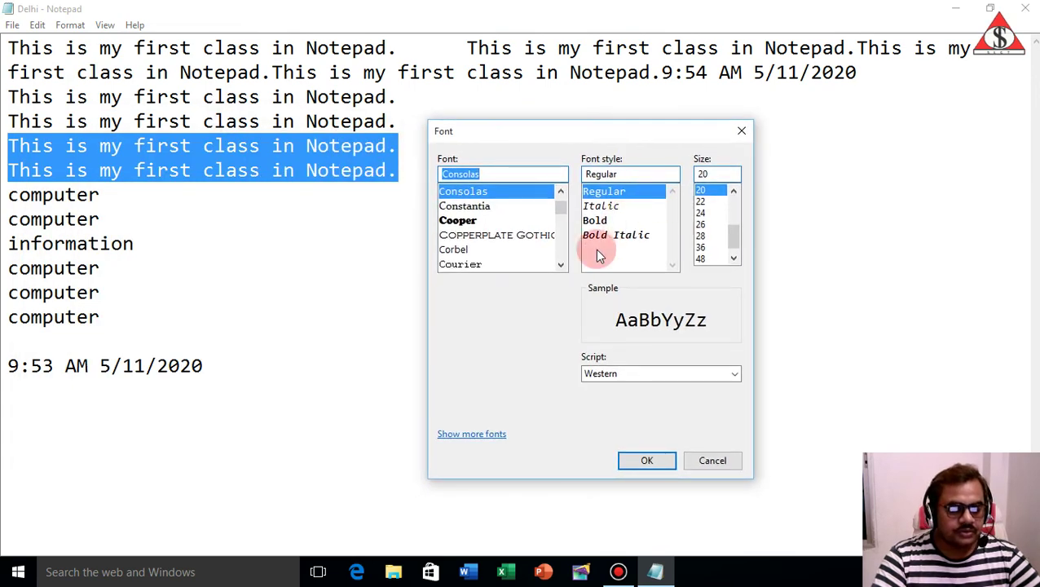
{"action": "left_click", "coordinate": [458, 221]}
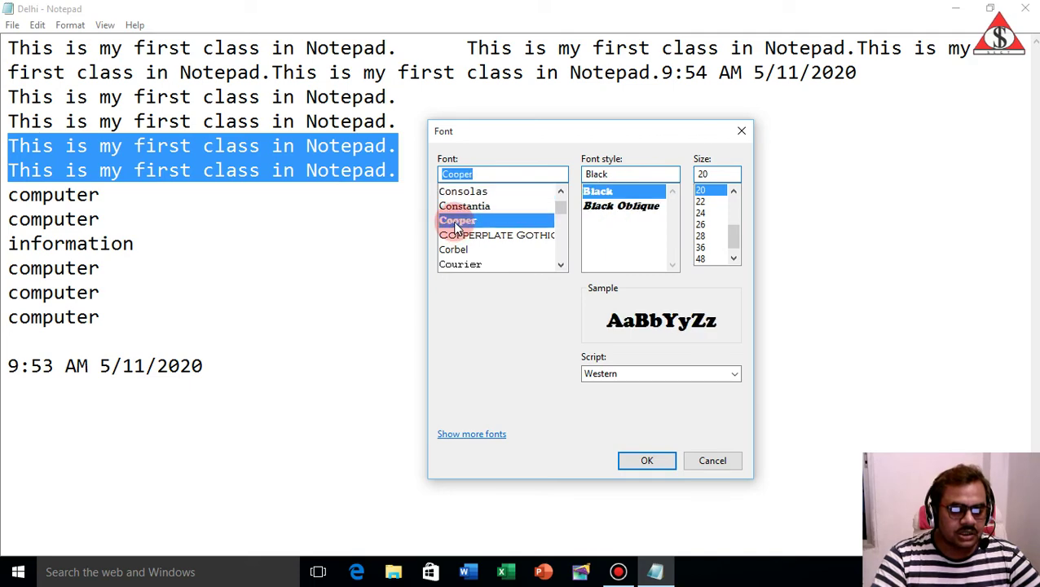
{"action": "left_click", "coordinate": [643, 460]}
{"action": "left_click", "coordinate": [244, 167]}
{"action": "left_click", "coordinate": [211, 118]}
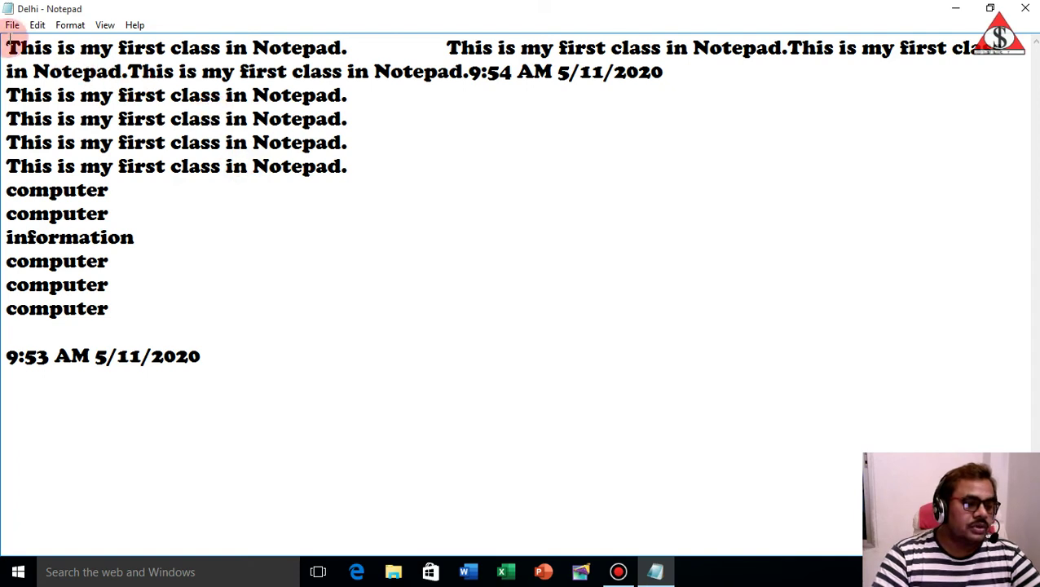
Select the whole document from start to end and again from end to start, clearing the selection each time
{"action": "left_click_drag", "start_coordinate": [5, 46], "coordinate": [247, 360]}
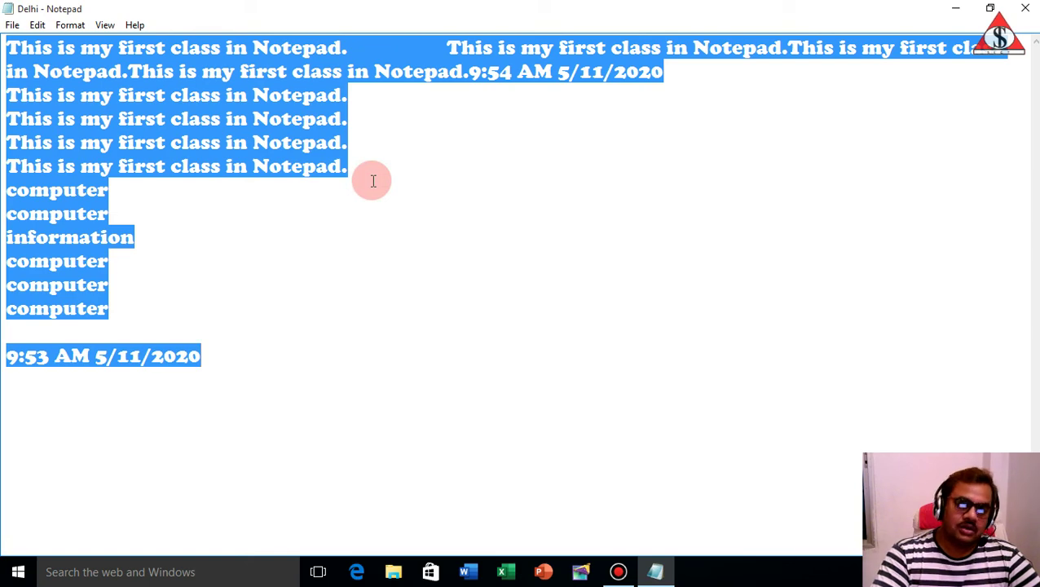
{"action": "left_click", "coordinate": [255, 118]}
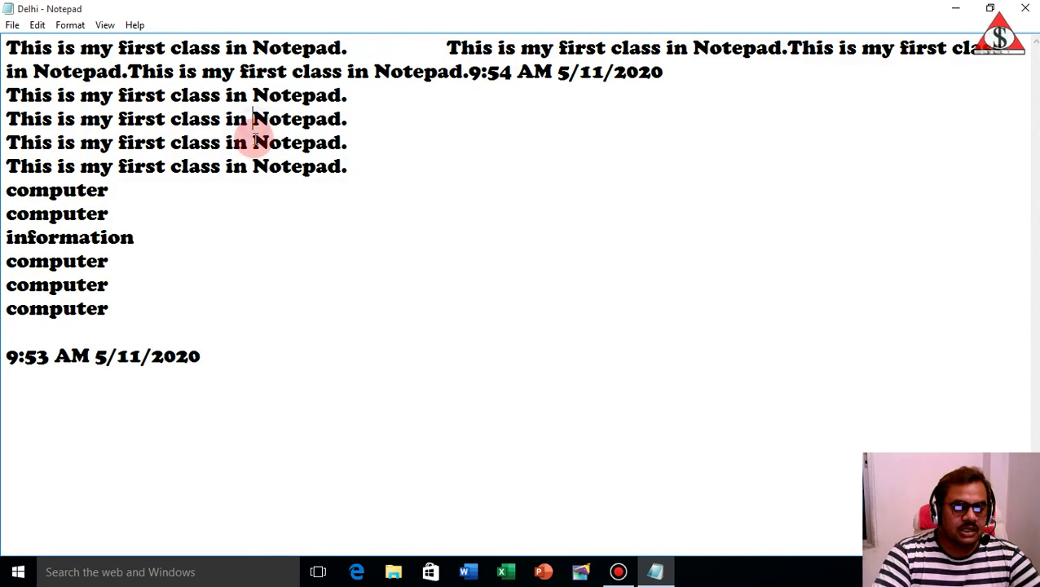
{"action": "left_click", "coordinate": [114, 144]}
{"action": "left_click_drag", "start_coordinate": [211, 363], "coordinate": [4, 42]}
{"action": "left_click", "coordinate": [210, 121]}
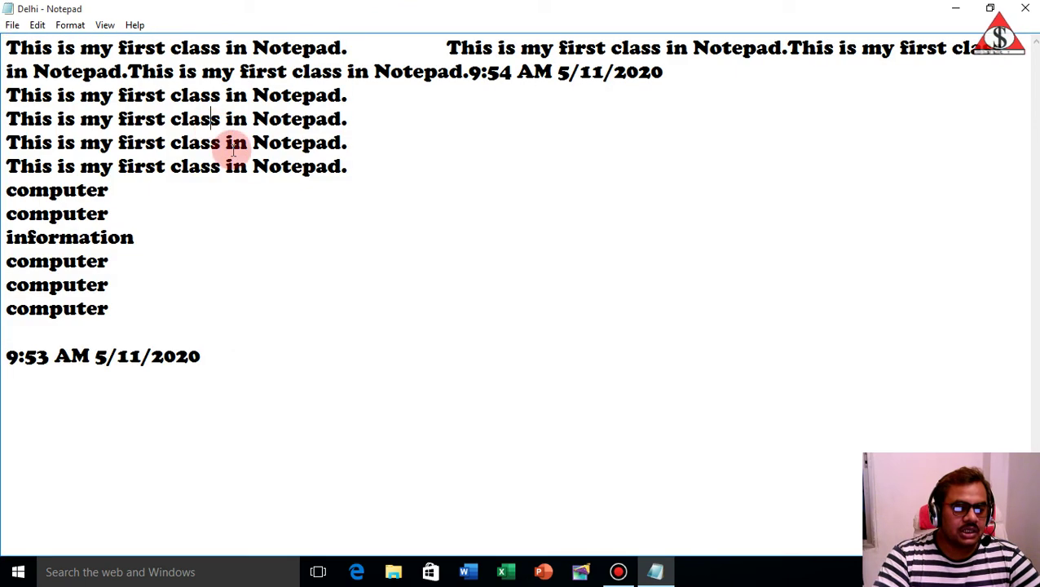
Select the last two sentence lines above the word list and clear the selection
{"action": "left_click", "coordinate": [70, 24]}
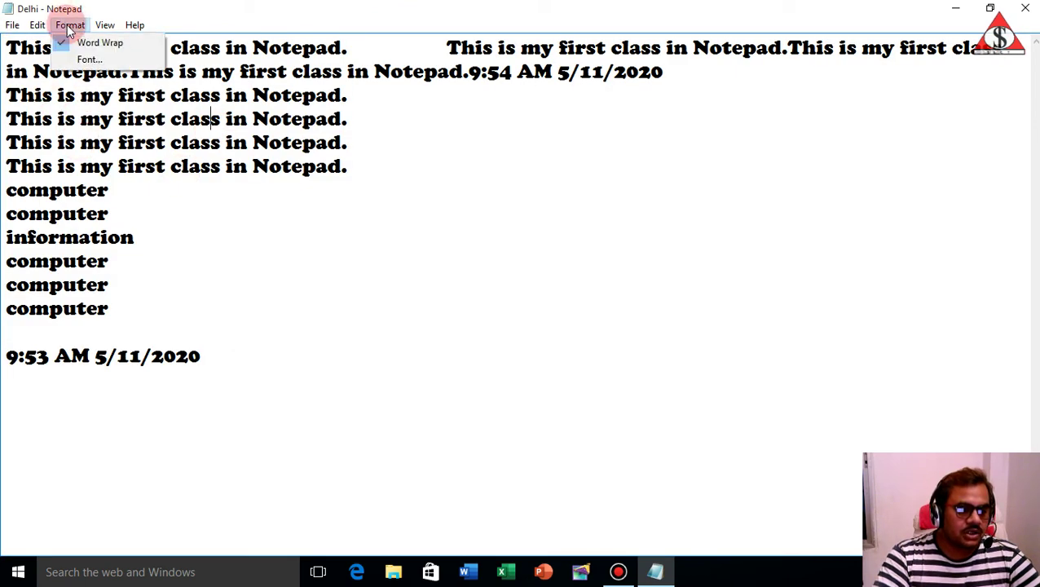
{"action": "left_click", "coordinate": [102, 149]}
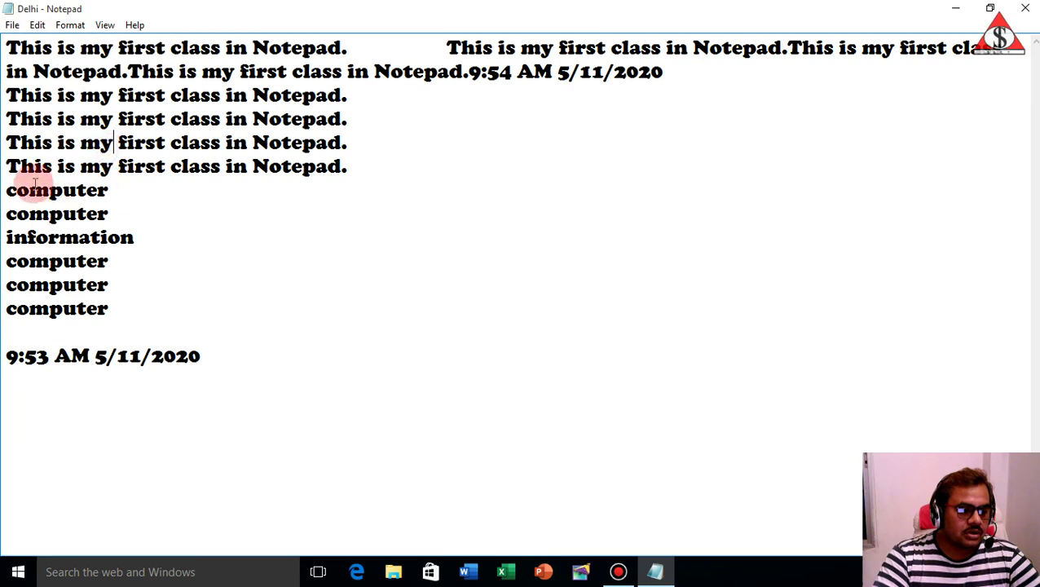
{"action": "left_click_drag", "start_coordinate": [7, 143], "coordinate": [375, 175]}
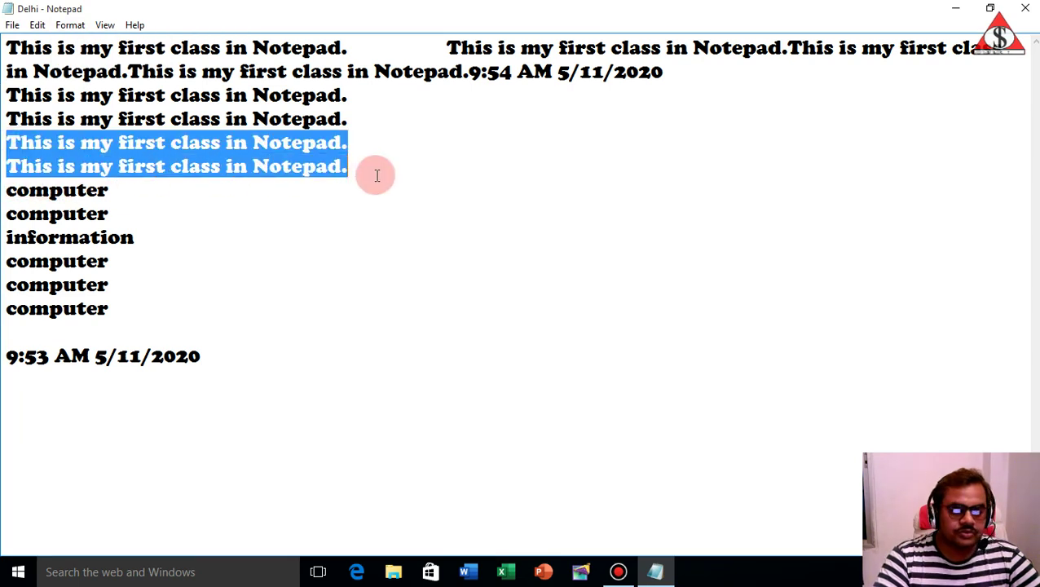
{"action": "left_click", "coordinate": [378, 173]}
Set the document's font to Arial
{"action": "left_click", "coordinate": [70, 24]}
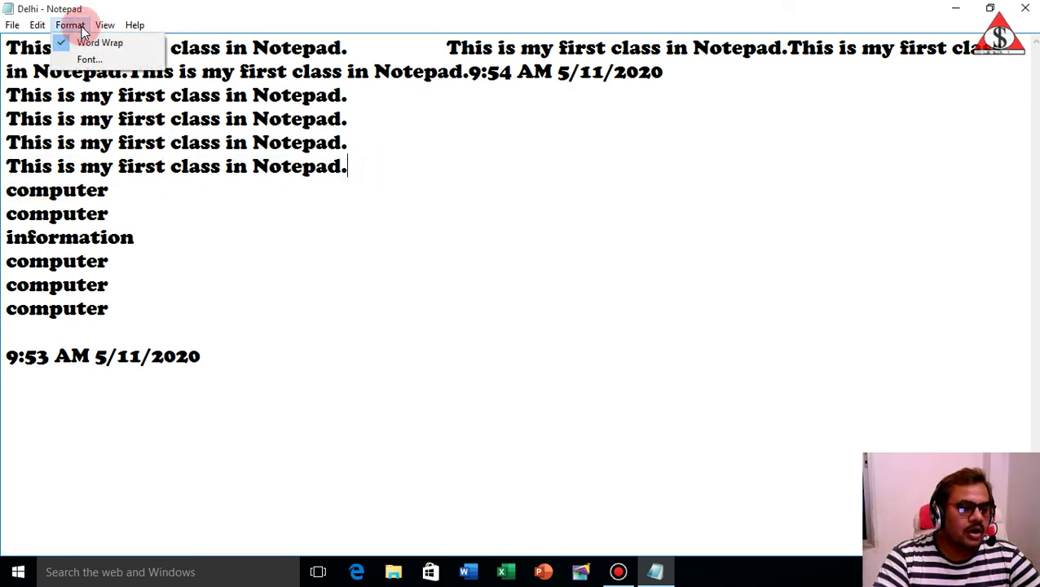
{"action": "left_click", "coordinate": [97, 65]}
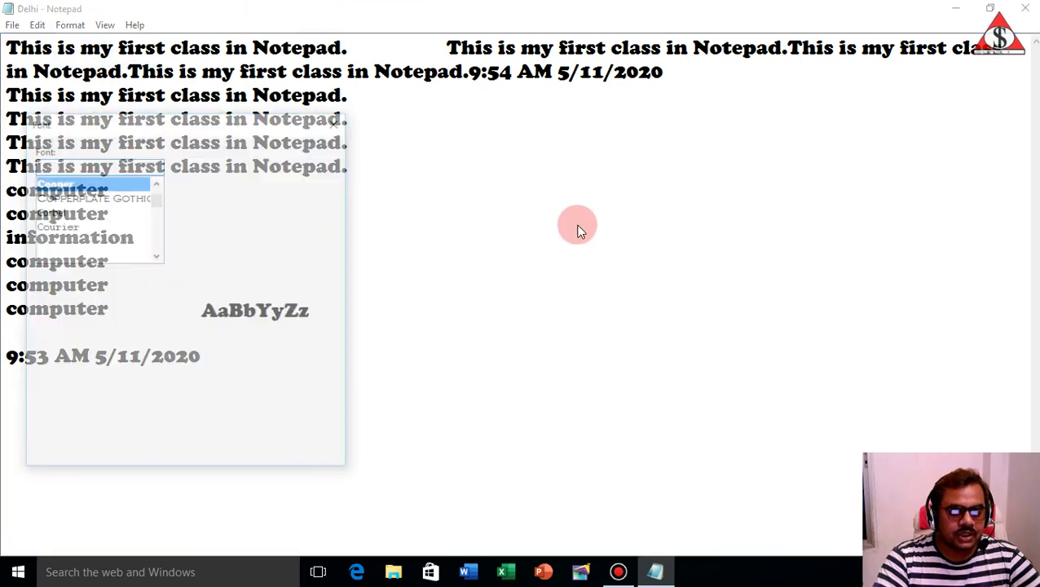
{"action": "left_click_drag", "start_coordinate": [185, 122], "coordinate": [668, 190]}
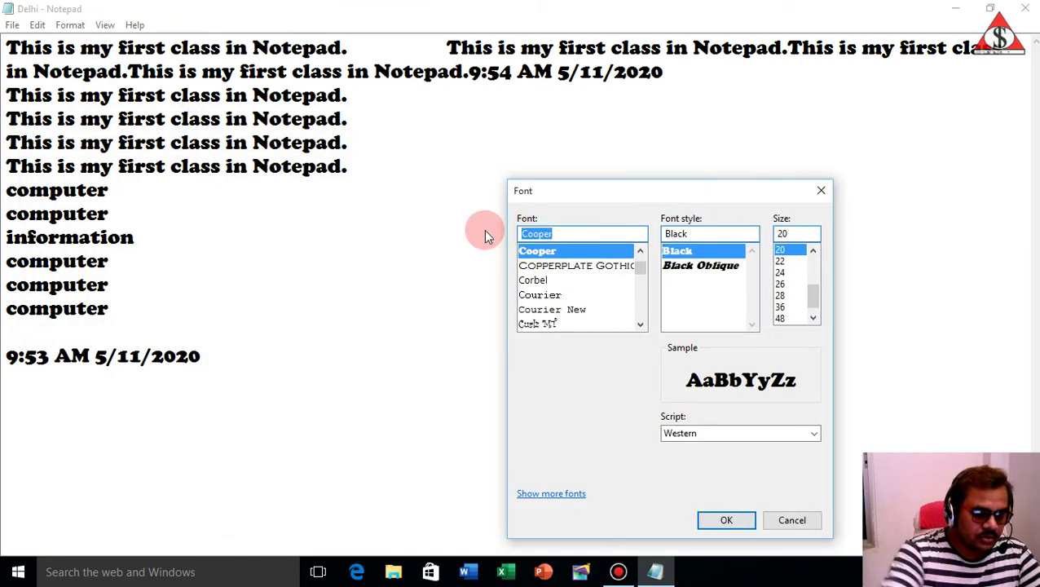
{"action": "type", "text": "ari"}
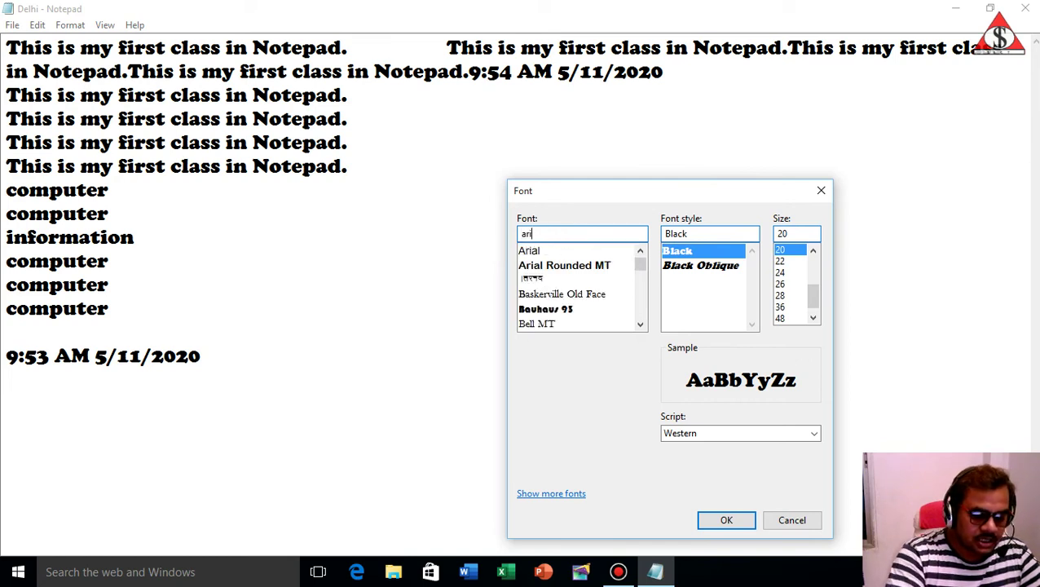
{"action": "type", "text": "a"}
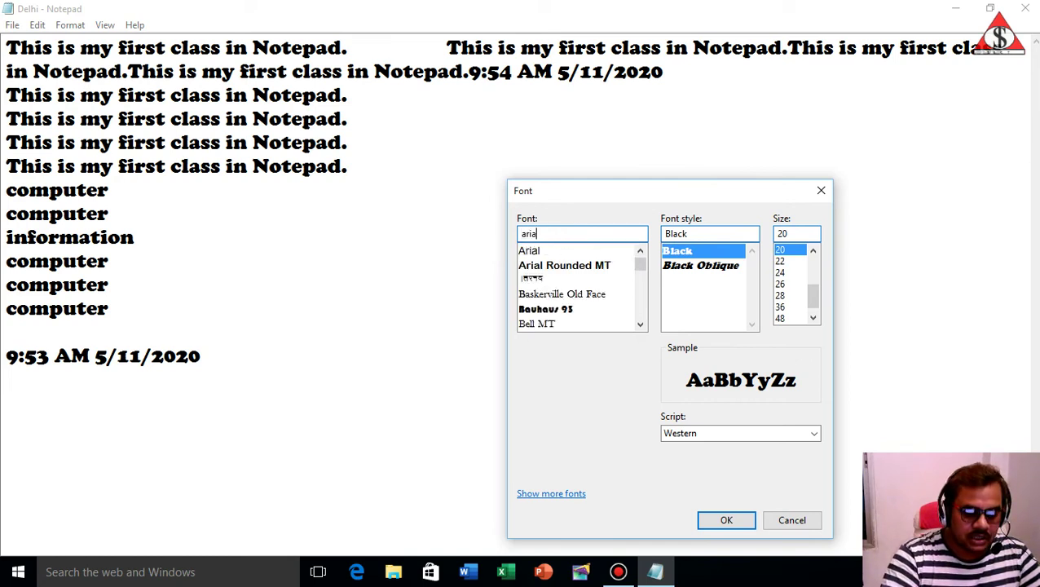
{"action": "type", "text": "l"}
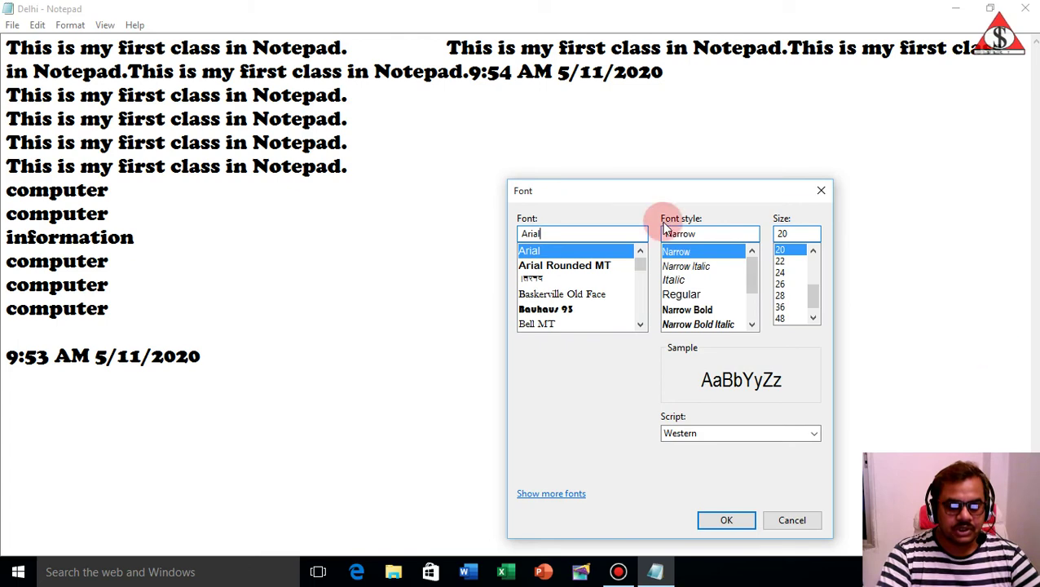
{"action": "left_click", "coordinate": [728, 520]}
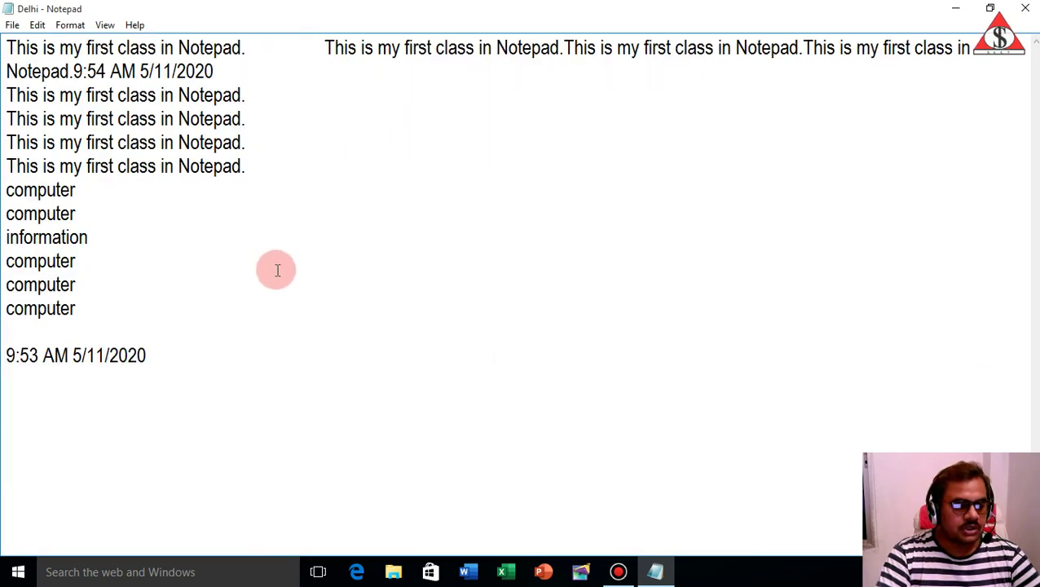
Set the document's font style to Italic
{"action": "left_click", "coordinate": [72, 26]}
{"action": "left_click", "coordinate": [90, 61]}
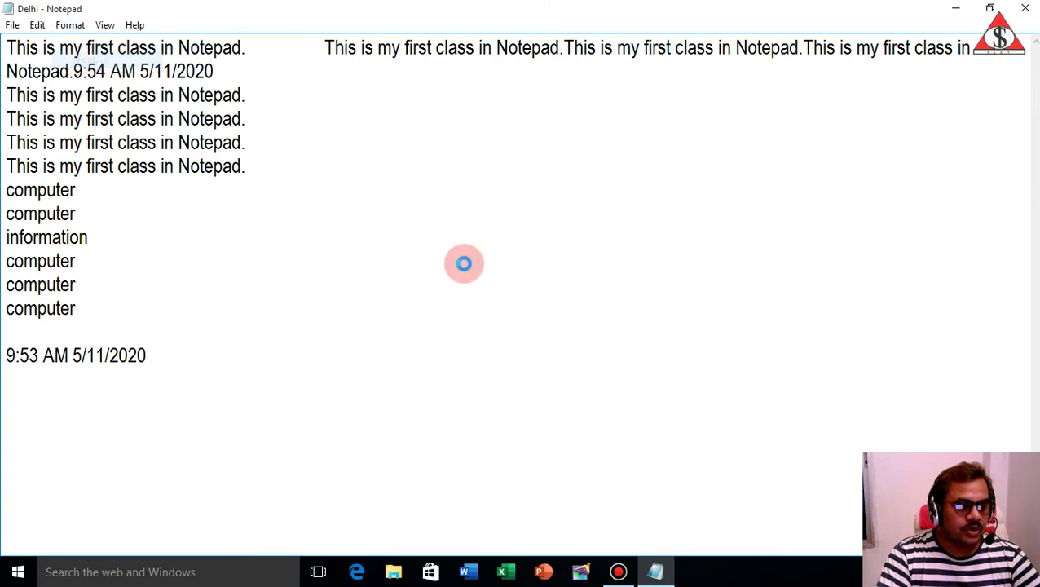
{"action": "left_click_drag", "start_coordinate": [204, 128], "coordinate": [493, 166]}
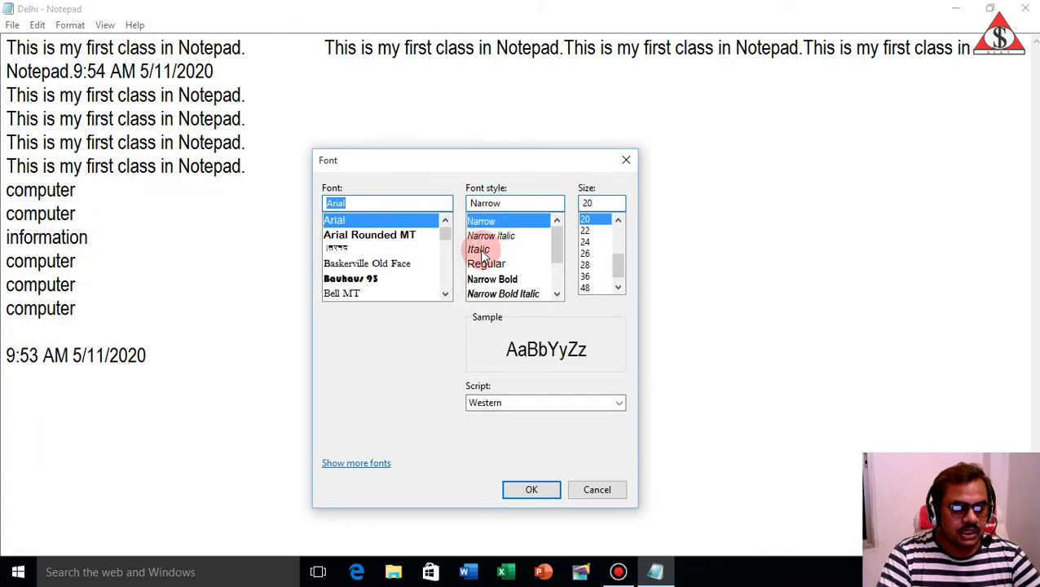
{"action": "left_click", "coordinate": [479, 249]}
{"action": "left_click", "coordinate": [538, 489]}
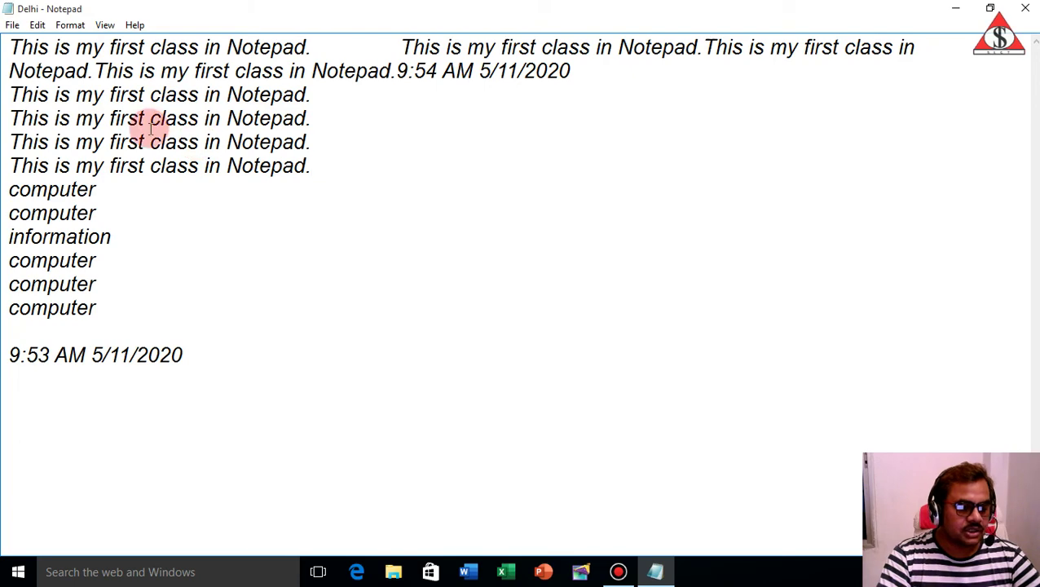
Set the document's font style to Bold
{"action": "left_click", "coordinate": [70, 27]}
{"action": "left_click", "coordinate": [81, 59]}
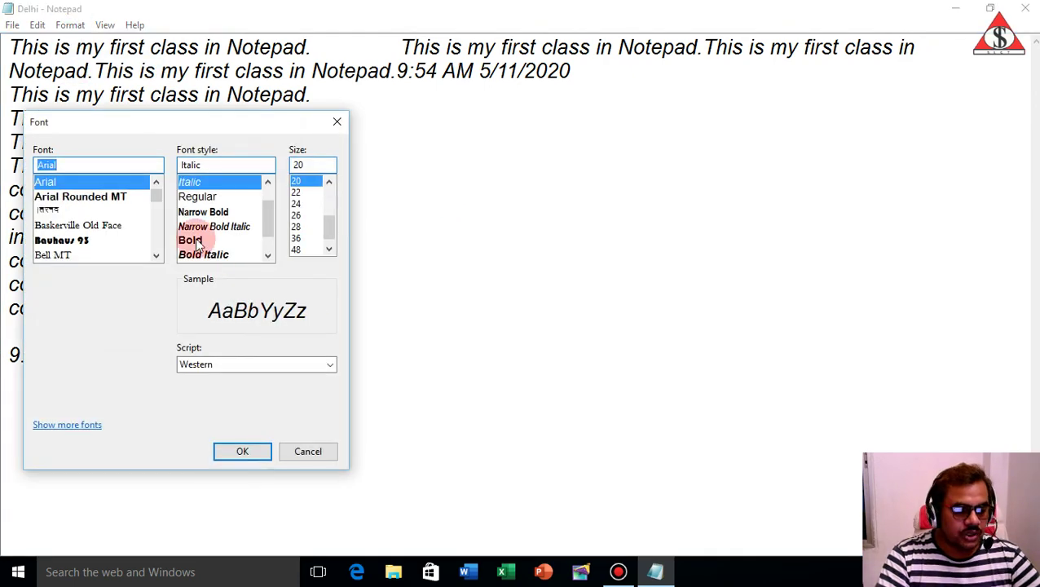
{"action": "left_click", "coordinate": [194, 240]}
{"action": "left_click", "coordinate": [243, 451]}
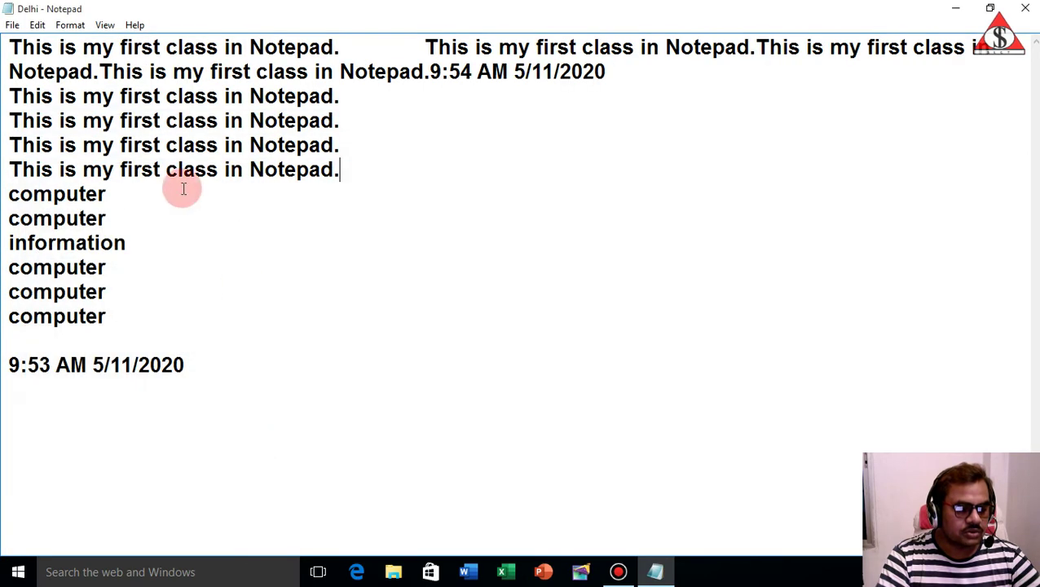
Set the document's font style to Bold Italic
{"action": "left_click", "coordinate": [79, 27]}
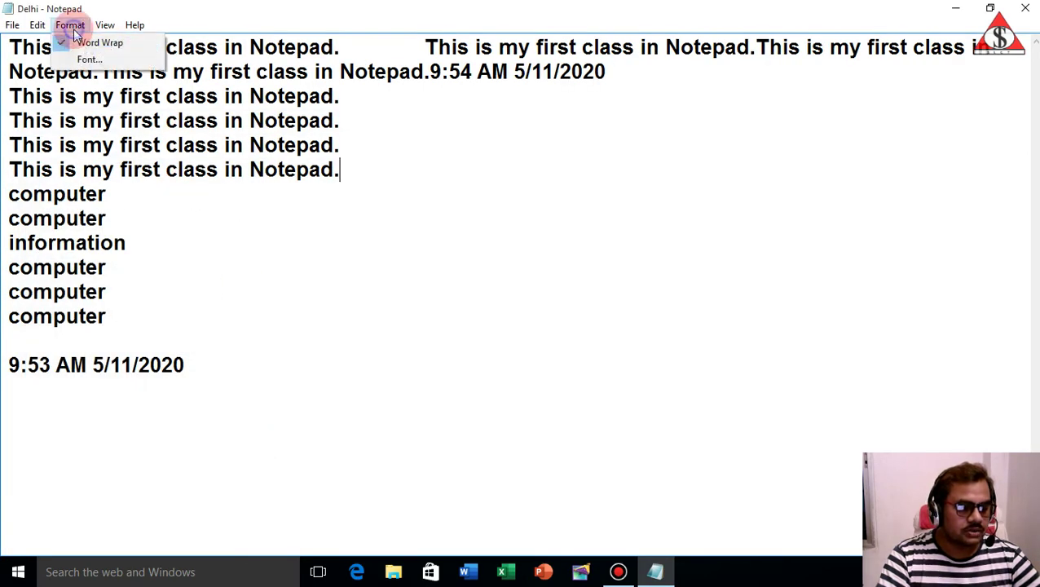
{"action": "left_click", "coordinate": [434, 221]}
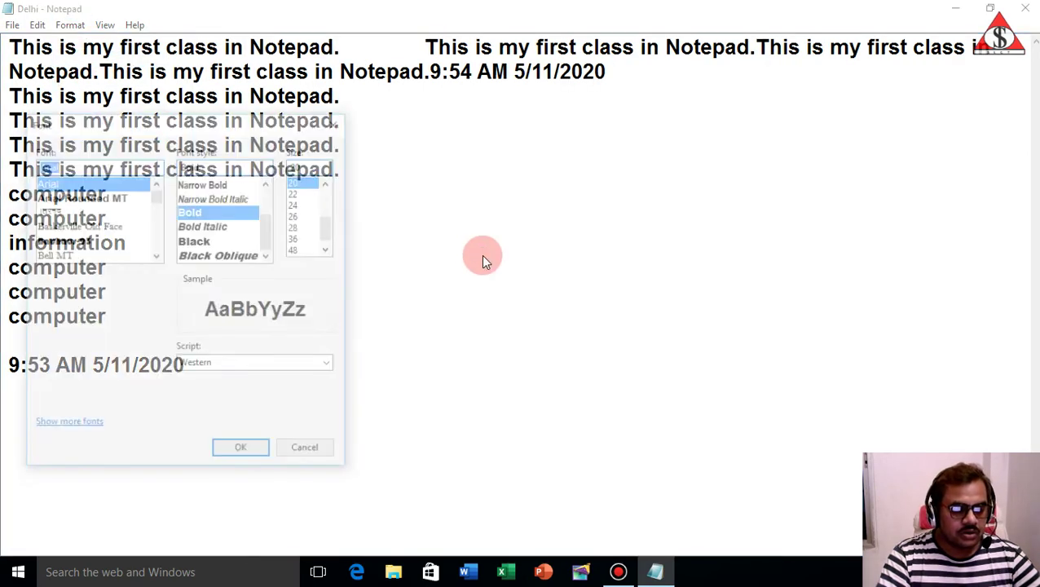
{"action": "left_click", "coordinate": [197, 228]}
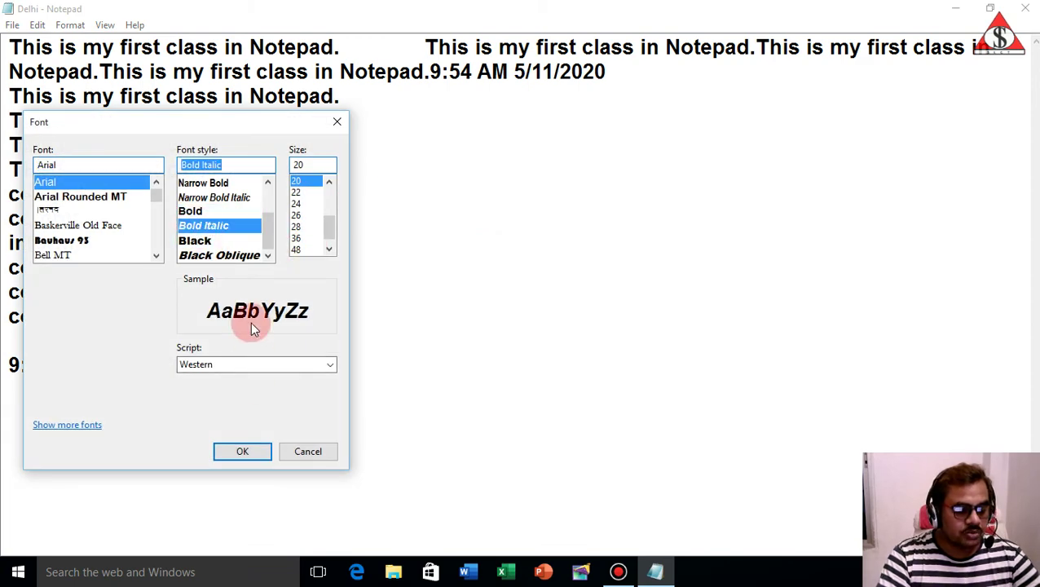
{"action": "left_click", "coordinate": [243, 452]}
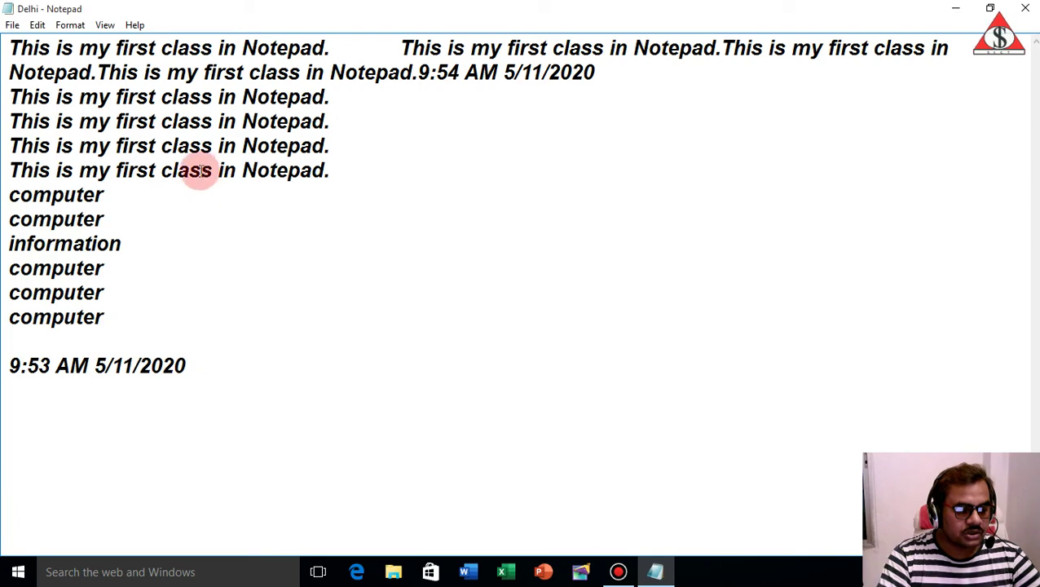
Look through the available font sizes and set the text size to 72
{"action": "left_click", "coordinate": [70, 25]}
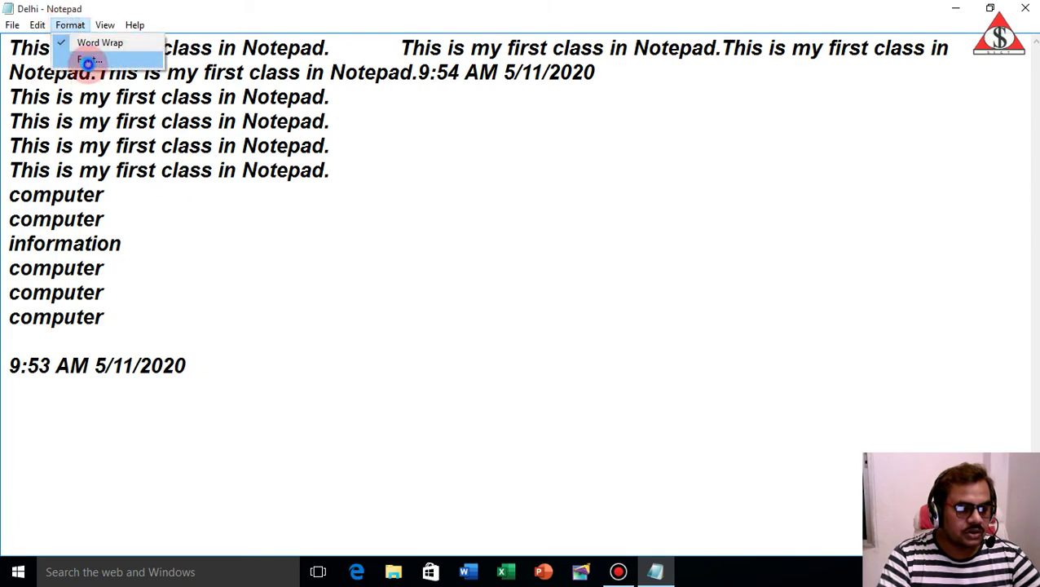
{"action": "left_click", "coordinate": [89, 59]}
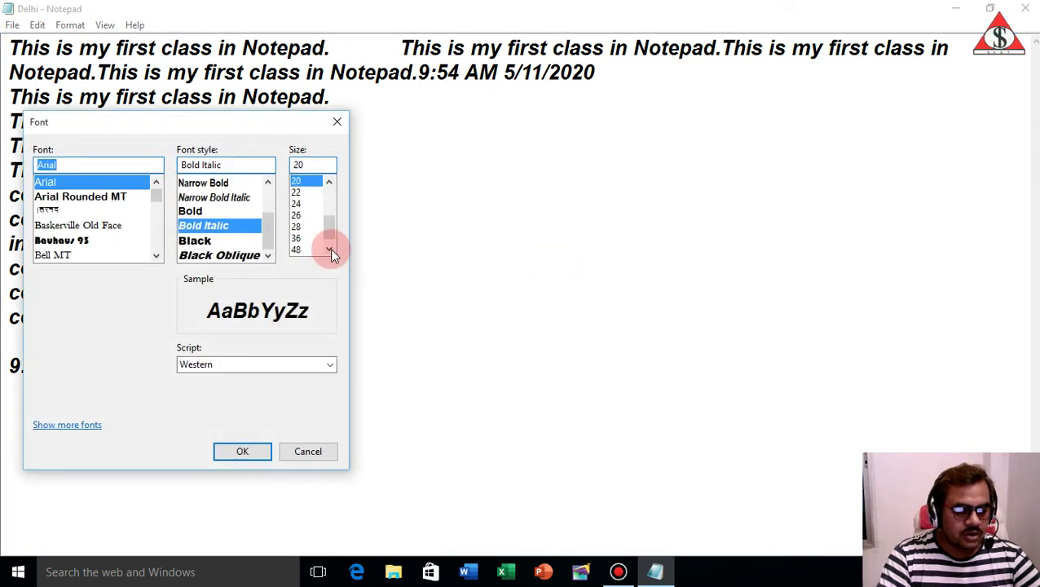
{"action": "left_click", "coordinate": [327, 216]}
{"action": "left_click", "coordinate": [310, 251]}
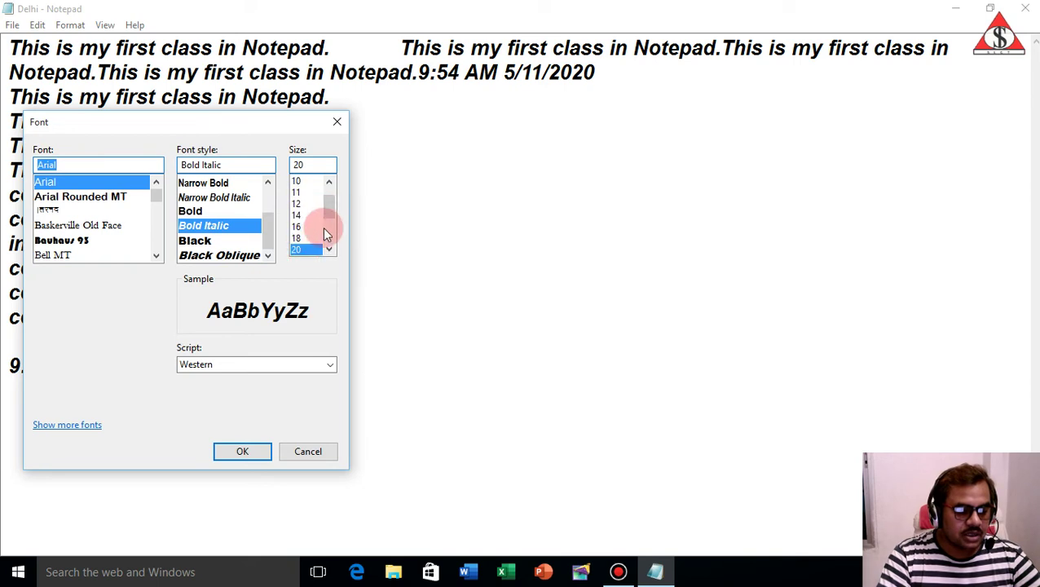
{"action": "left_click_drag", "start_coordinate": [336, 192], "coordinate": [343, 245]}
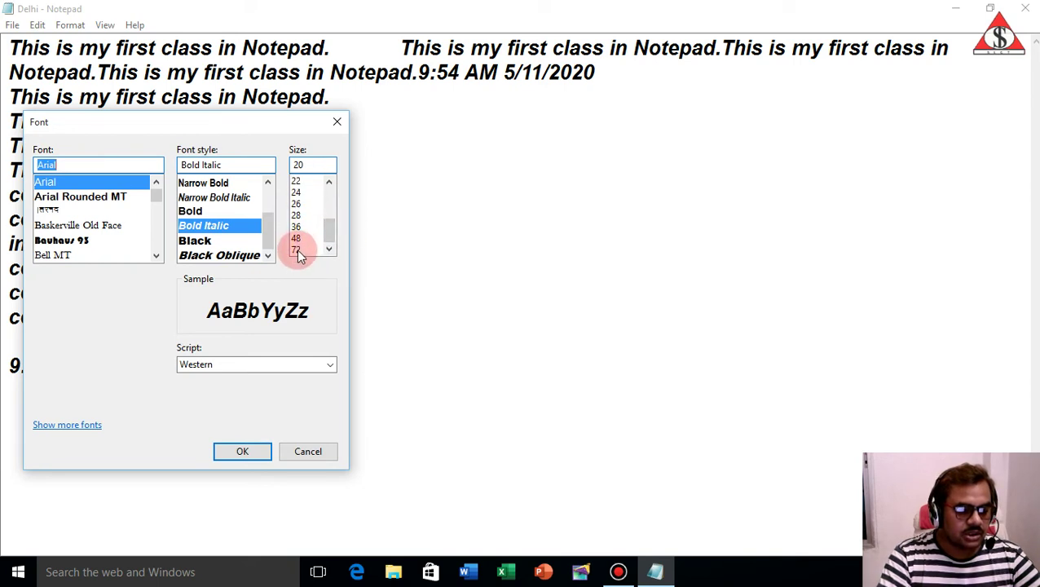
{"action": "left_click", "coordinate": [297, 250]}
{"action": "left_click", "coordinate": [249, 451]}
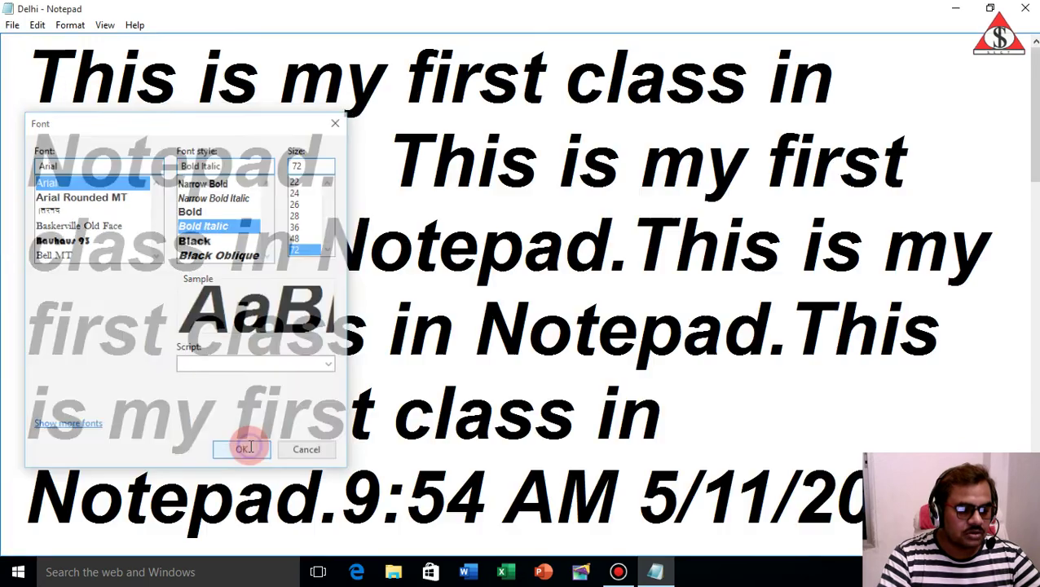
Examine the enlarged text and its settings in the Font dialog, and cancel without changing anything
{"action": "left_click", "coordinate": [57, 59]}
{"action": "left_click_drag", "start_coordinate": [57, 60], "coordinate": [660, 415]}
{"action": "left_click", "coordinate": [607, 248]}
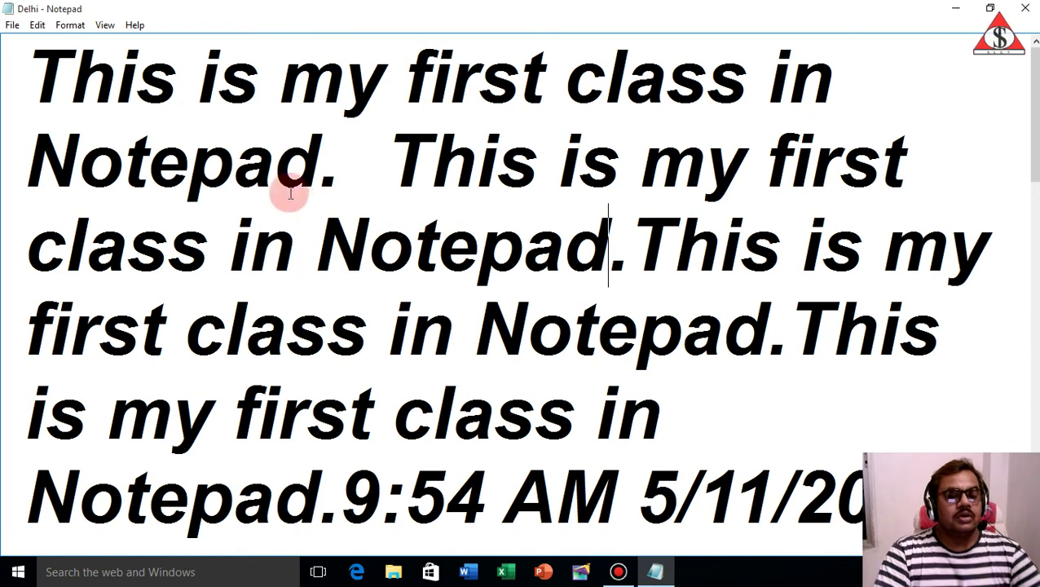
{"action": "left_click", "coordinate": [70, 24]}
{"action": "left_click", "coordinate": [65, 60]}
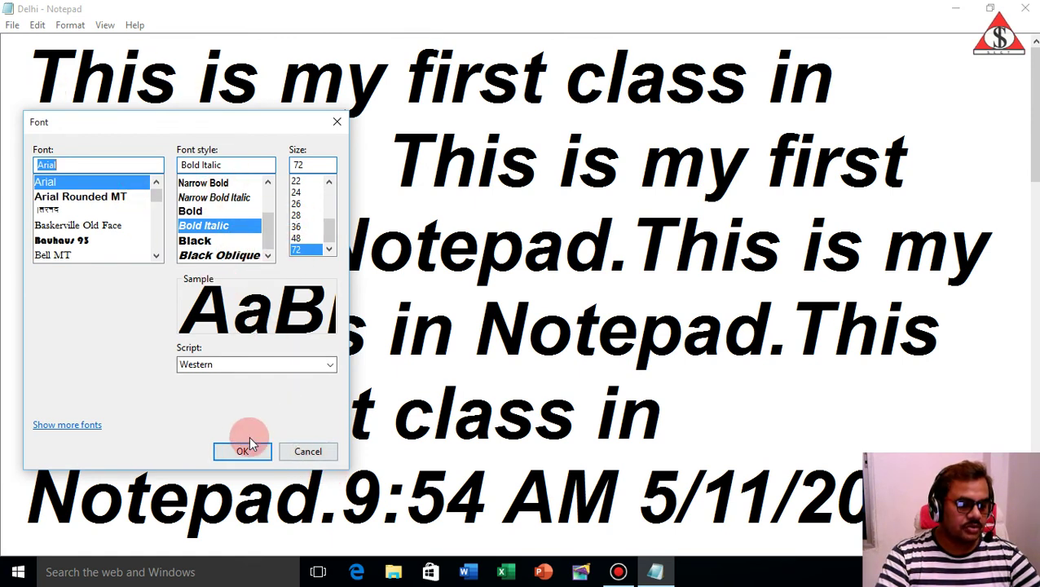
{"action": "left_click", "coordinate": [308, 453]}
{"action": "left_click", "coordinate": [255, 102]}
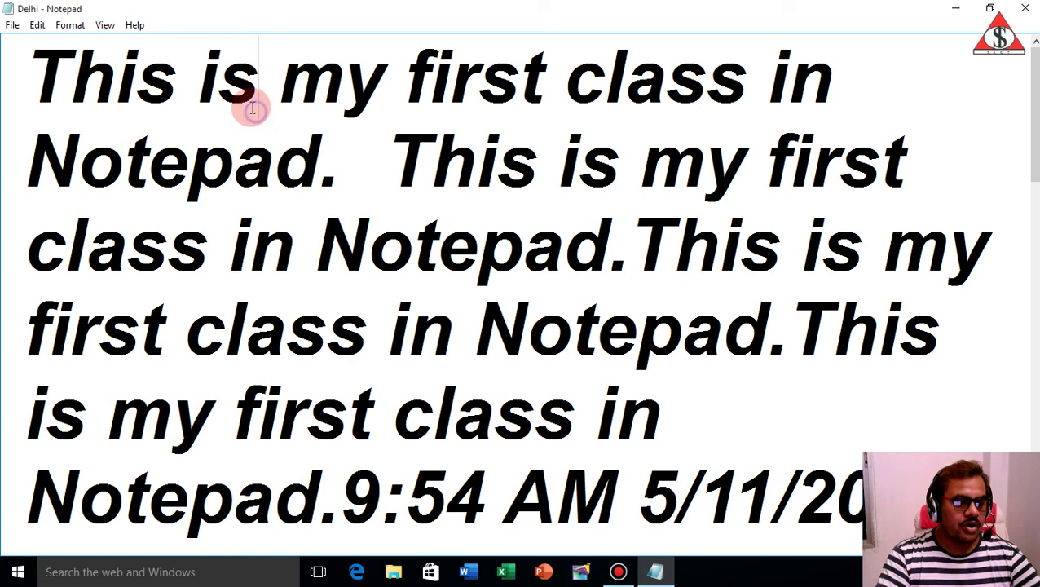
Check whether the Status Bar option is available while Word Wrap is on
{"action": "left_click", "coordinate": [105, 25]}
{"action": "left_click", "coordinate": [104, 26]}
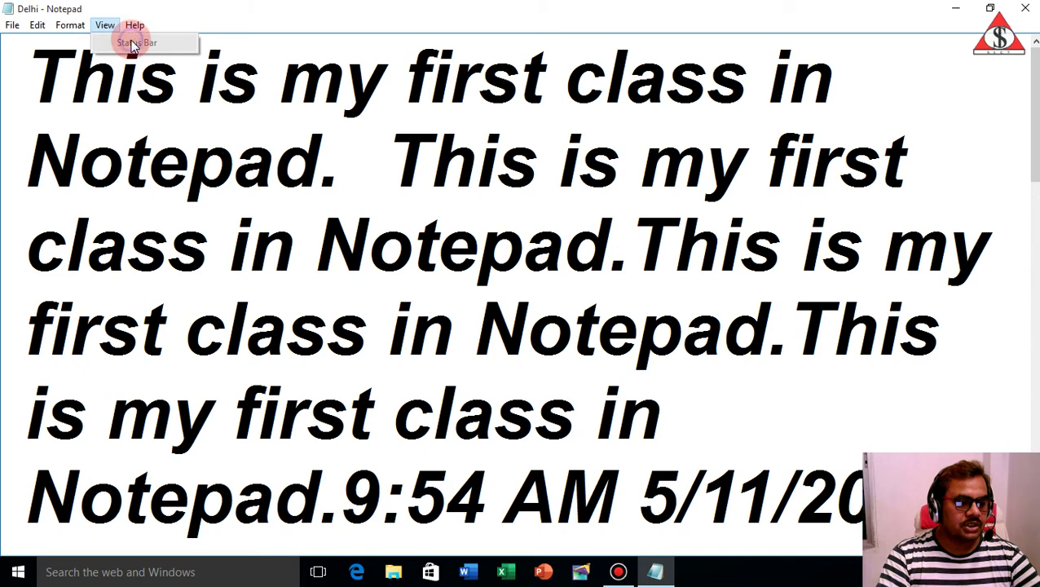
{"action": "left_click", "coordinate": [253, 420]}
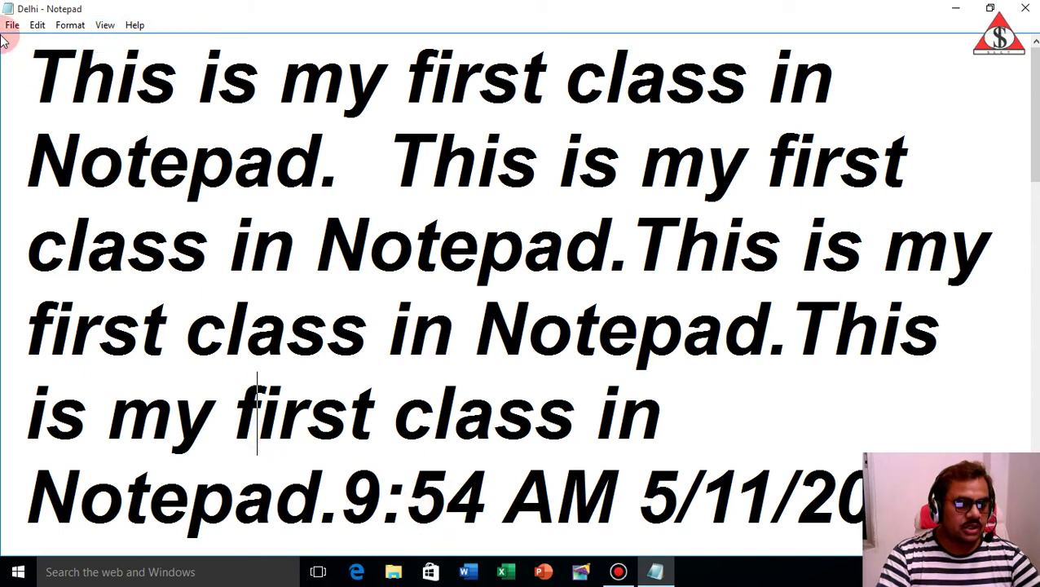
Check the Font dialog without changing anything, and turn Word Wrap off
{"action": "left_click", "coordinate": [70, 26]}
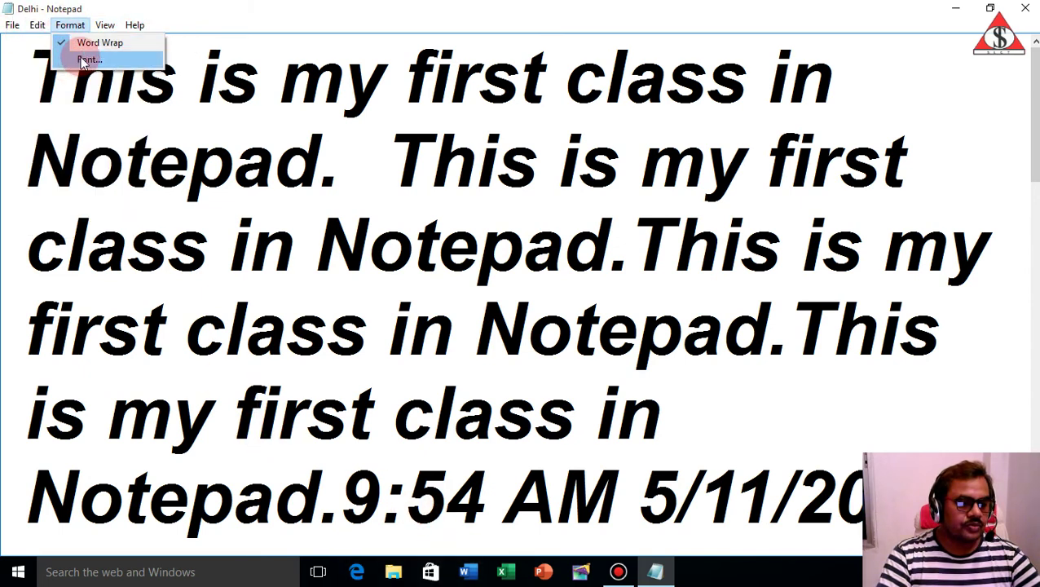
{"action": "left_click", "coordinate": [76, 58]}
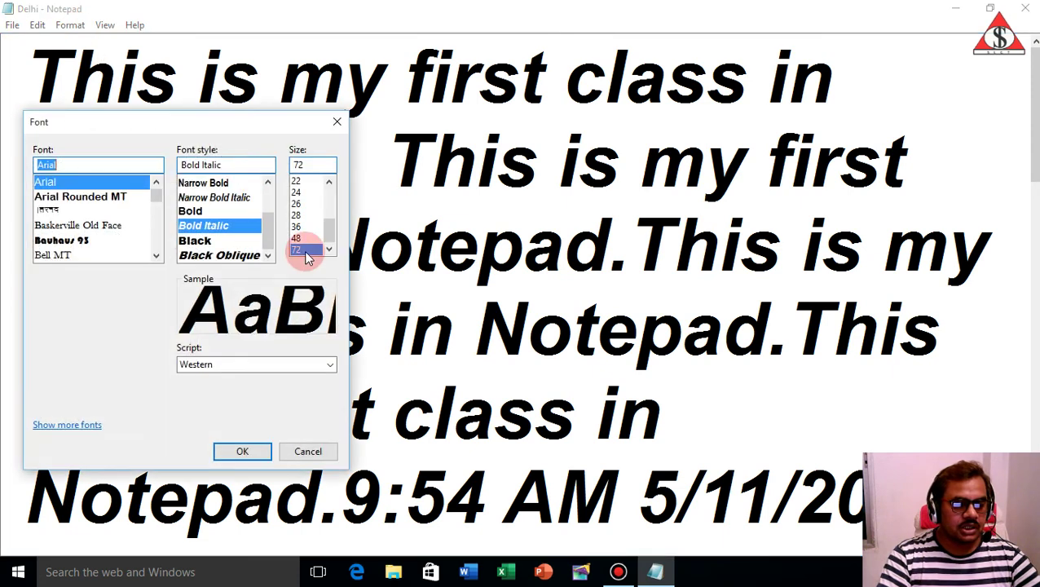
{"action": "left_click", "coordinate": [309, 452]}
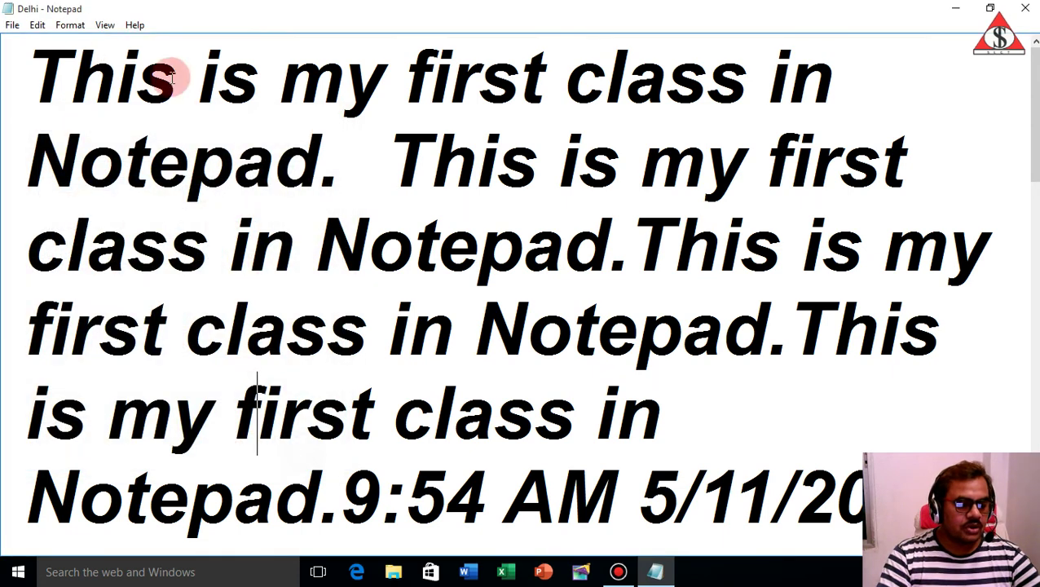
{"action": "left_click", "coordinate": [70, 25]}
{"action": "left_click", "coordinate": [73, 44]}
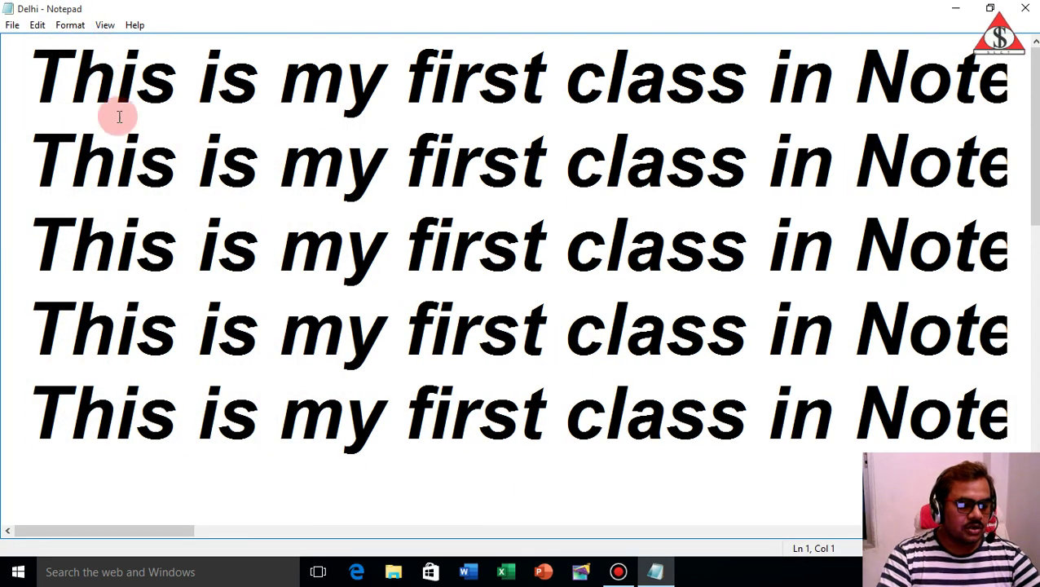